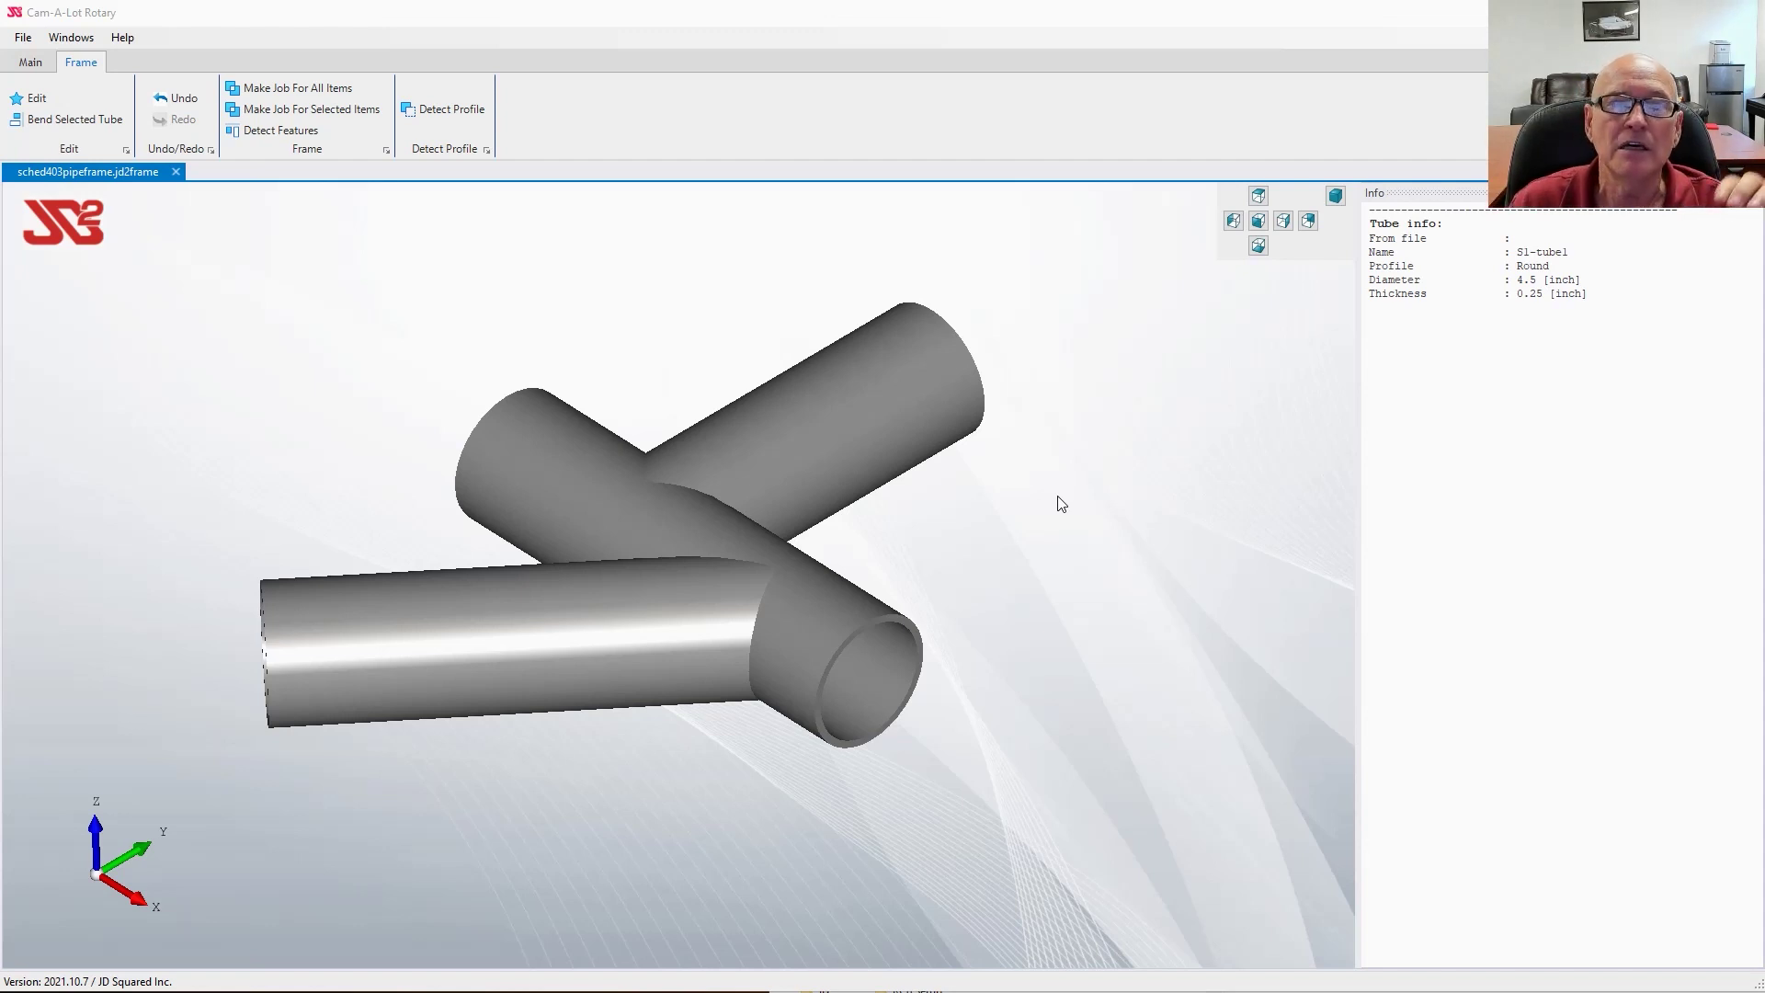
Step: Select each of the three frame pipes in turn to review them, and open the frame for editing
{"action": "left_click", "coordinate": [881, 422]}
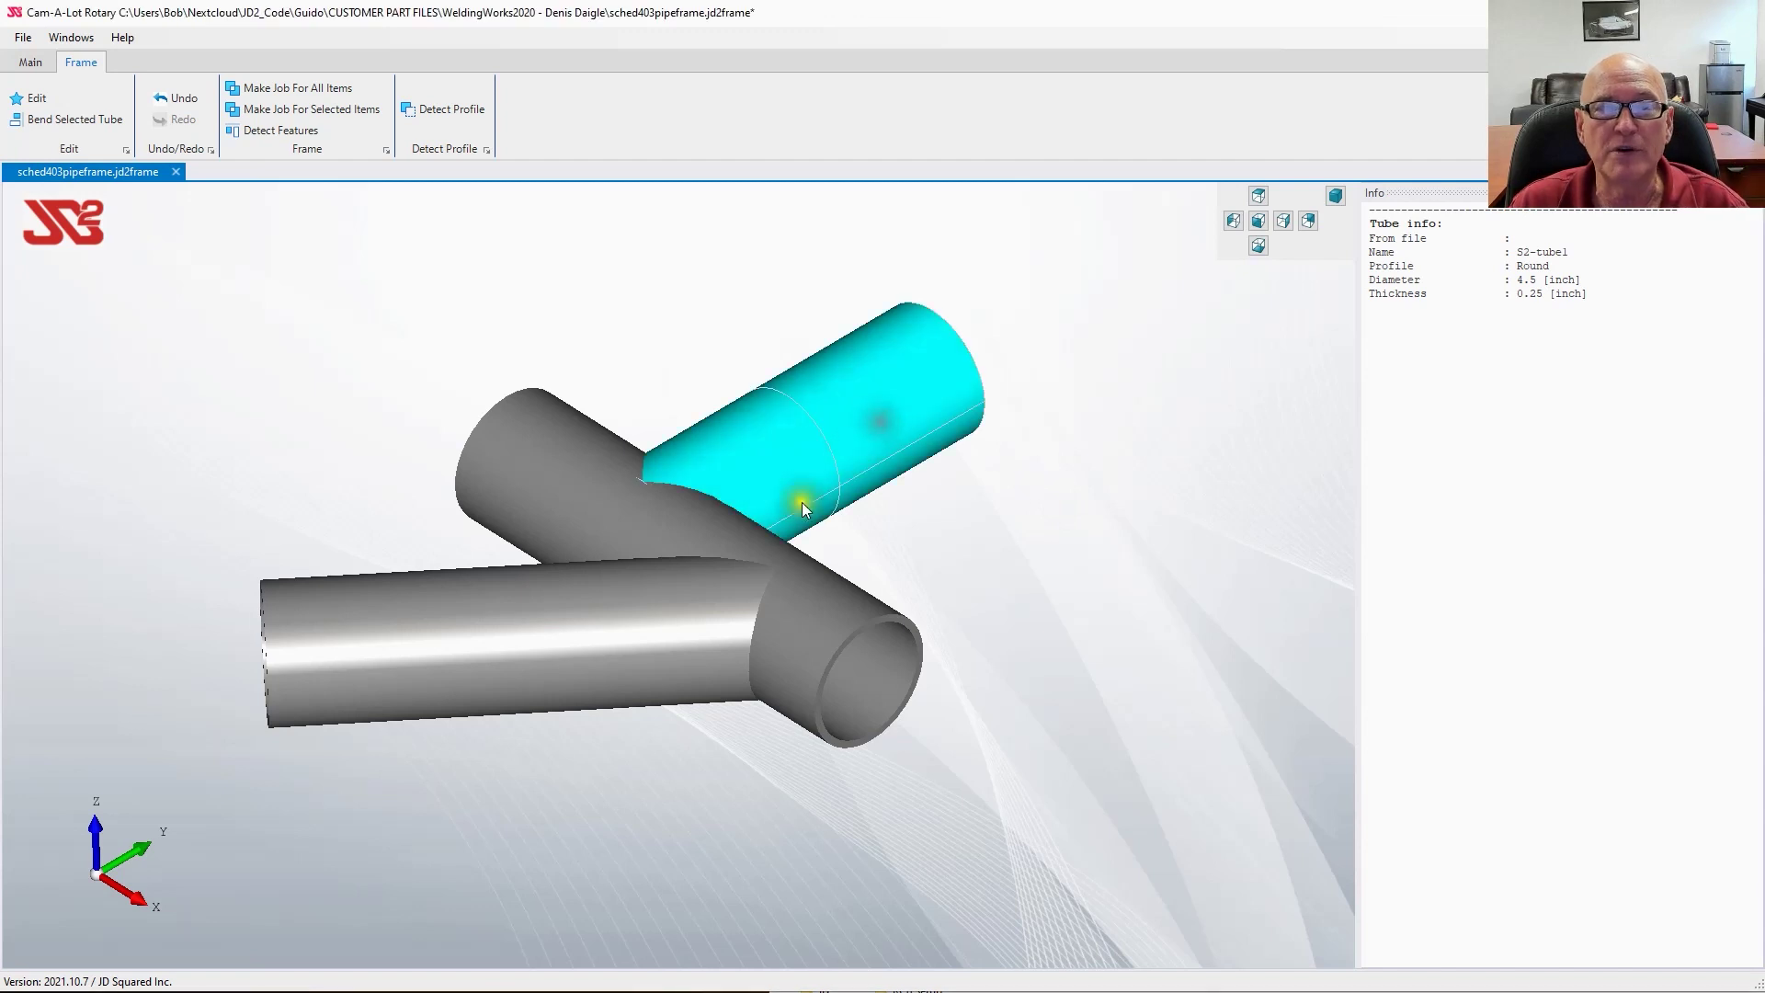
{"action": "left_click", "coordinate": [575, 627]}
{"action": "left_click", "coordinate": [790, 603]}
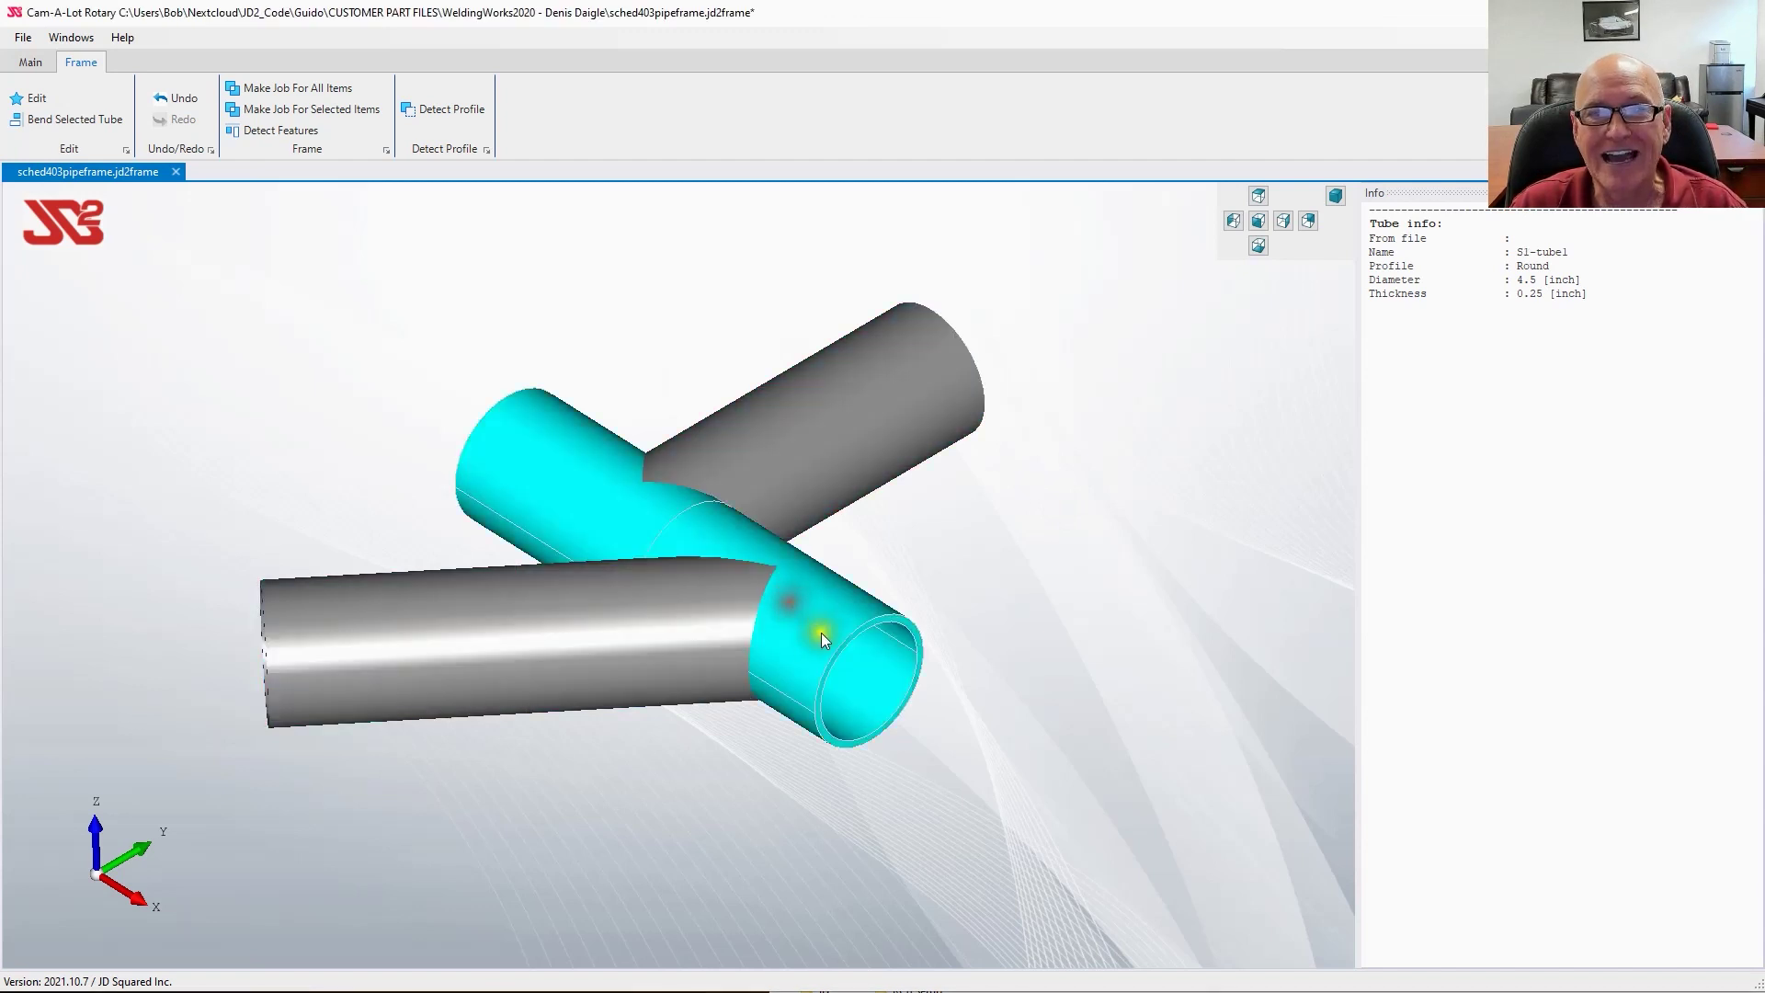
{"action": "left_click", "coordinate": [1089, 599]}
{"action": "left_click_drag", "start_coordinate": [1089, 600], "coordinate": [972, 599]}
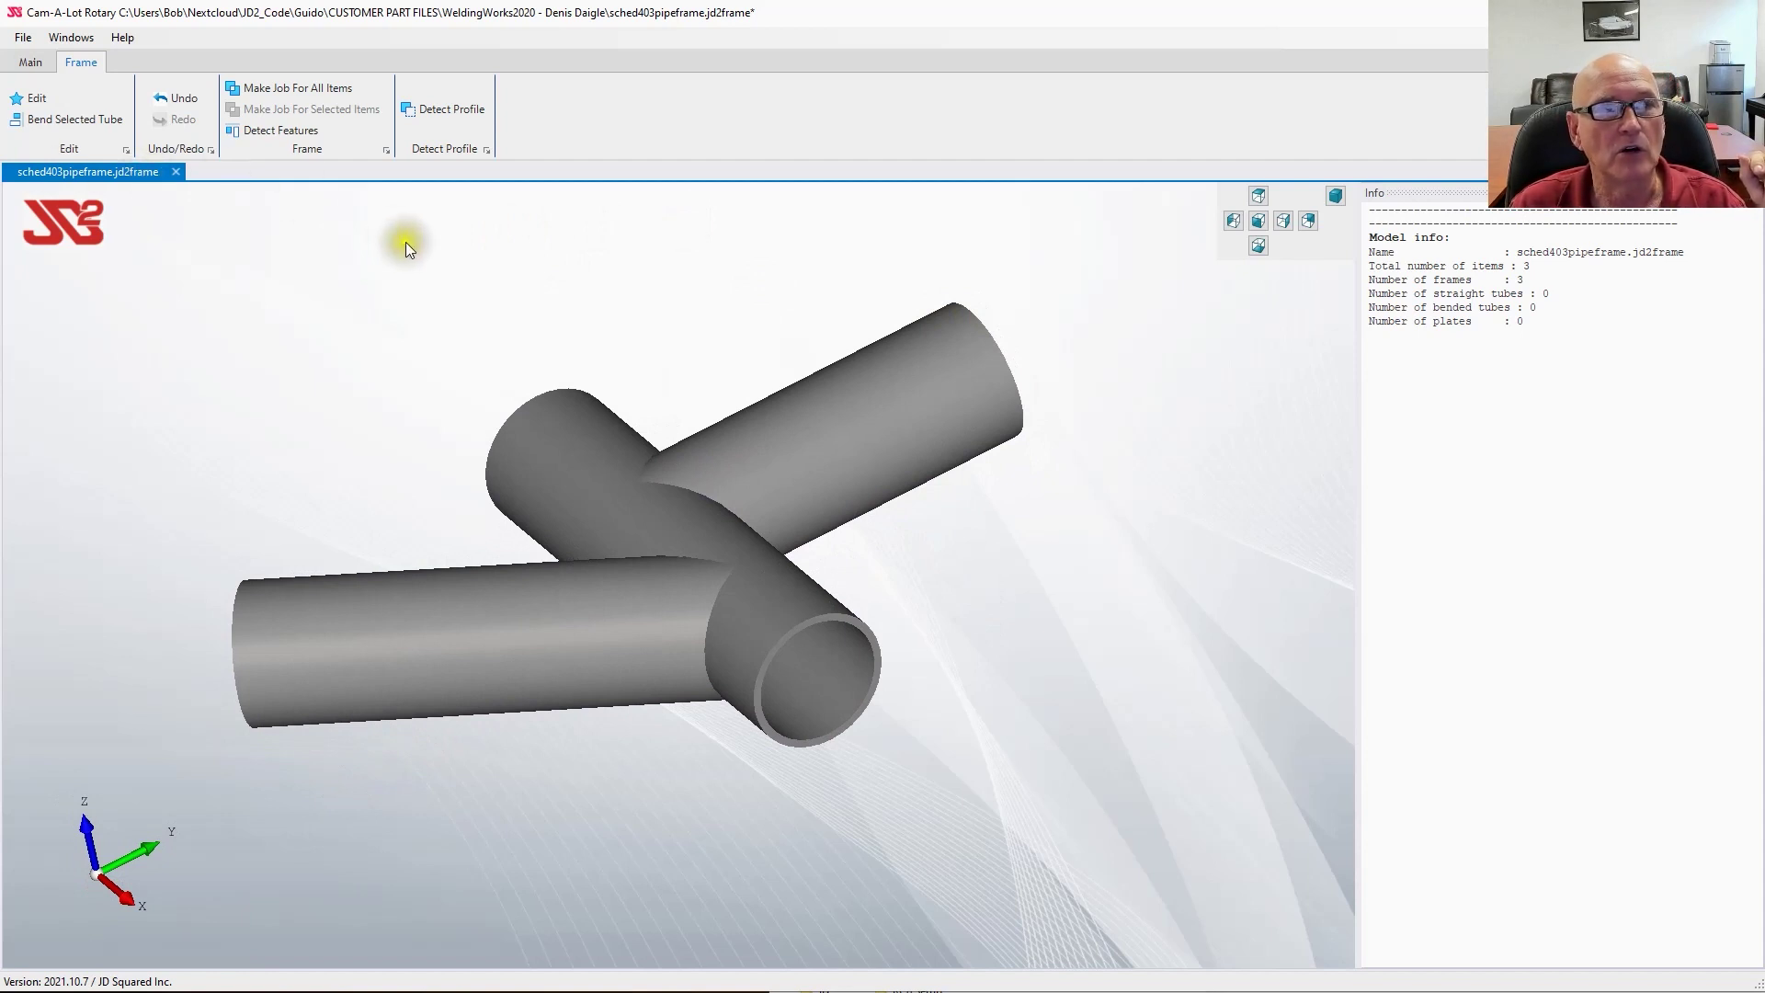
{"action": "left_click", "coordinate": [37, 99]}
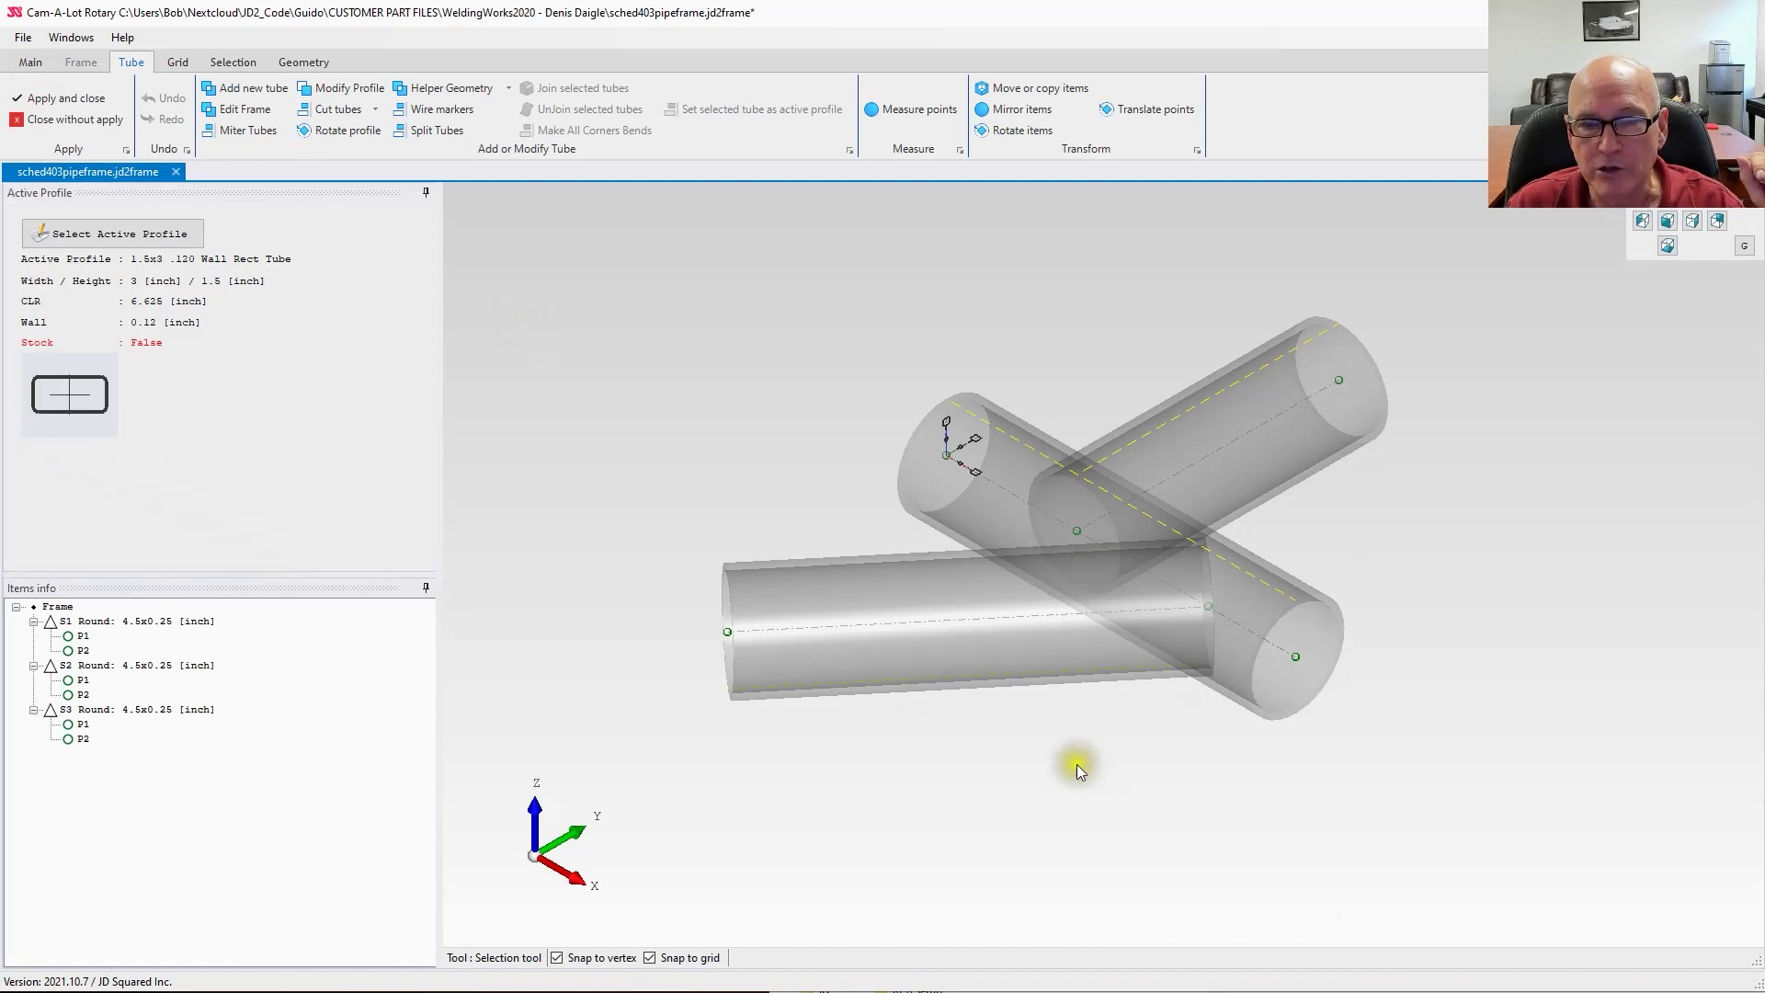
{"action": "mouse_move", "coordinate": [1048, 787]}
{"action": "right_mouse_down"}
{"action": "mouse_move", "coordinate": [815, 901]}
{"action": "mouse_move", "coordinate": [813, 788]}
{"action": "mouse_move", "coordinate": [1039, 727]}
{"action": "mouse_move", "coordinate": [1048, 787]}
{"action": "right_mouse_up"}
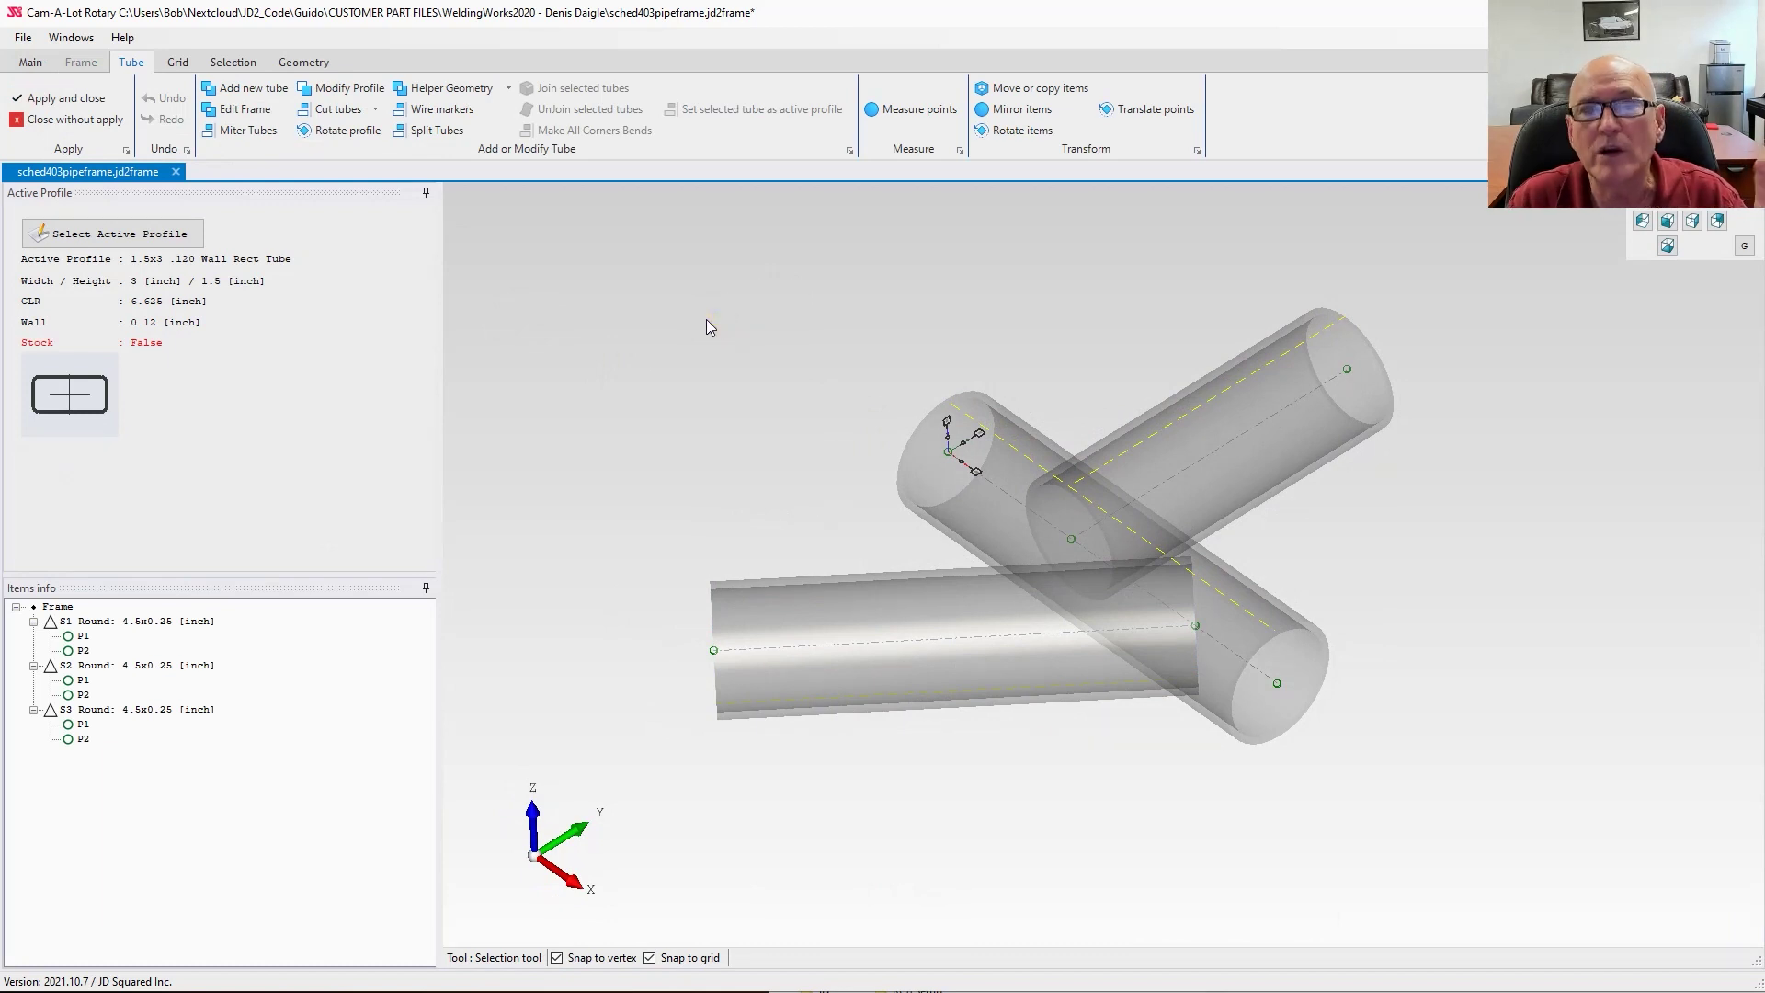
Step: Cut the central through pipe using the two branch pipes as the cutting shapes
{"action": "left_click", "coordinate": [338, 116]}
{"action": "left_click", "coordinate": [364, 131]}
{"action": "left_click", "coordinate": [819, 455]}
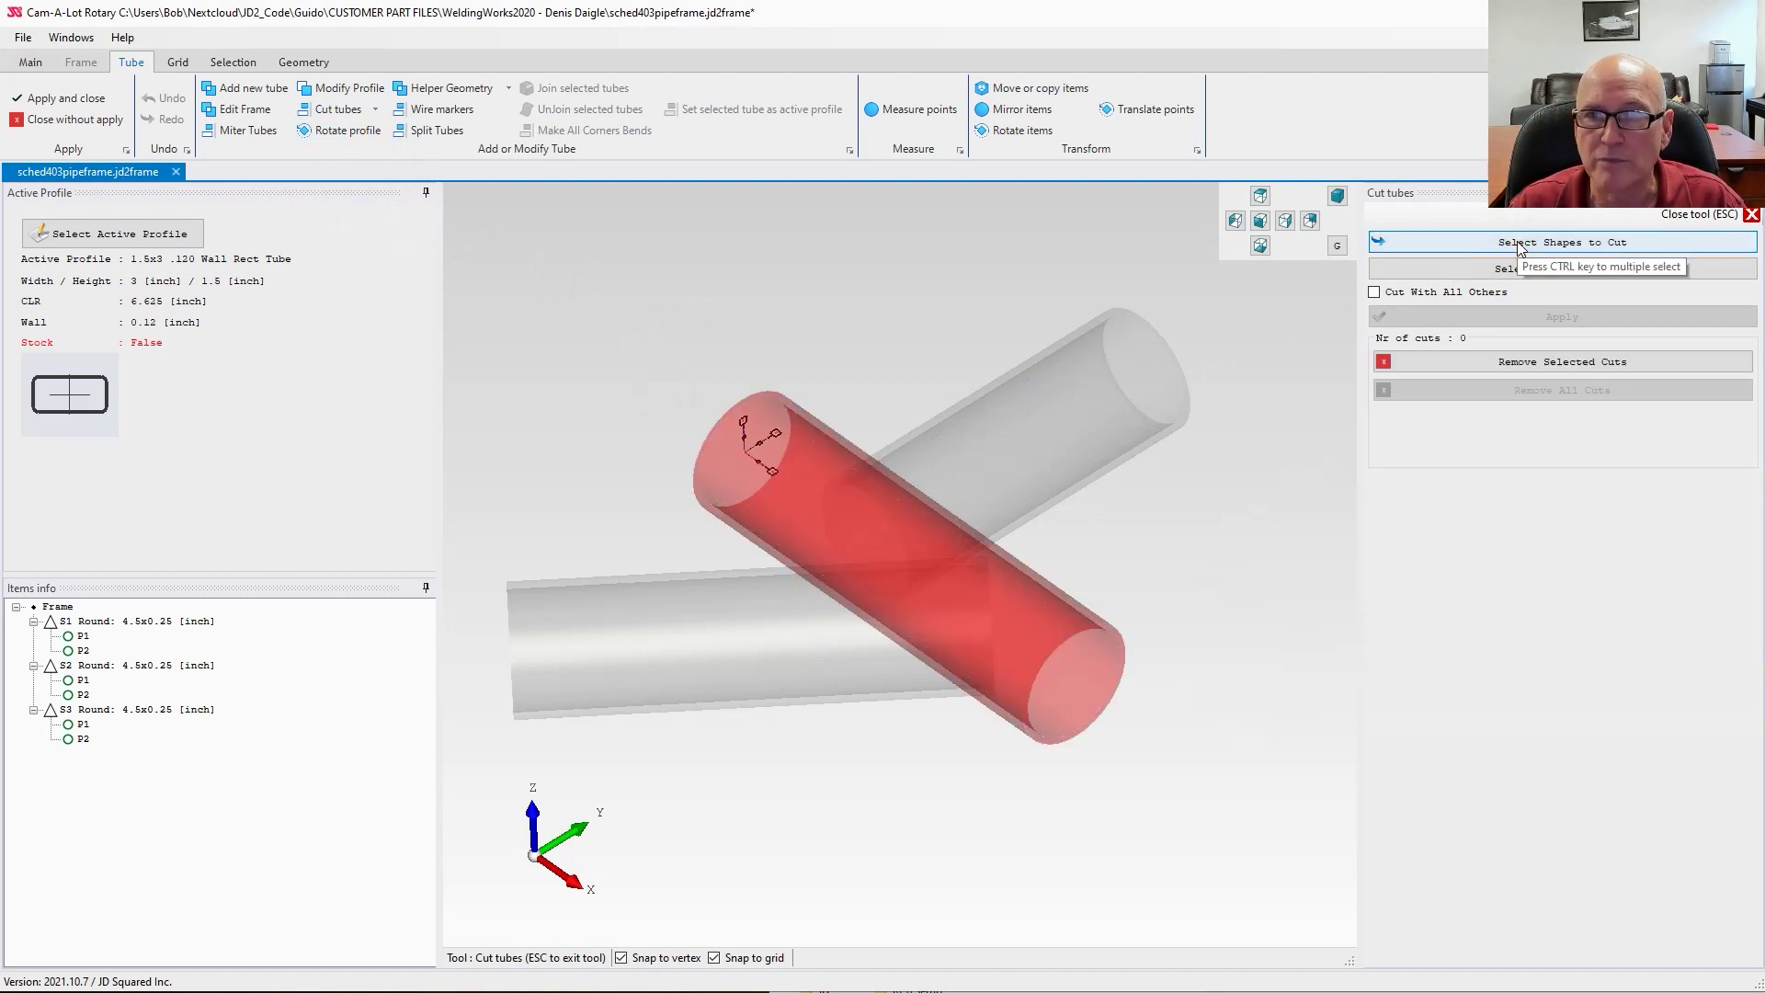
{"action": "left_click", "coordinate": [1508, 269]}
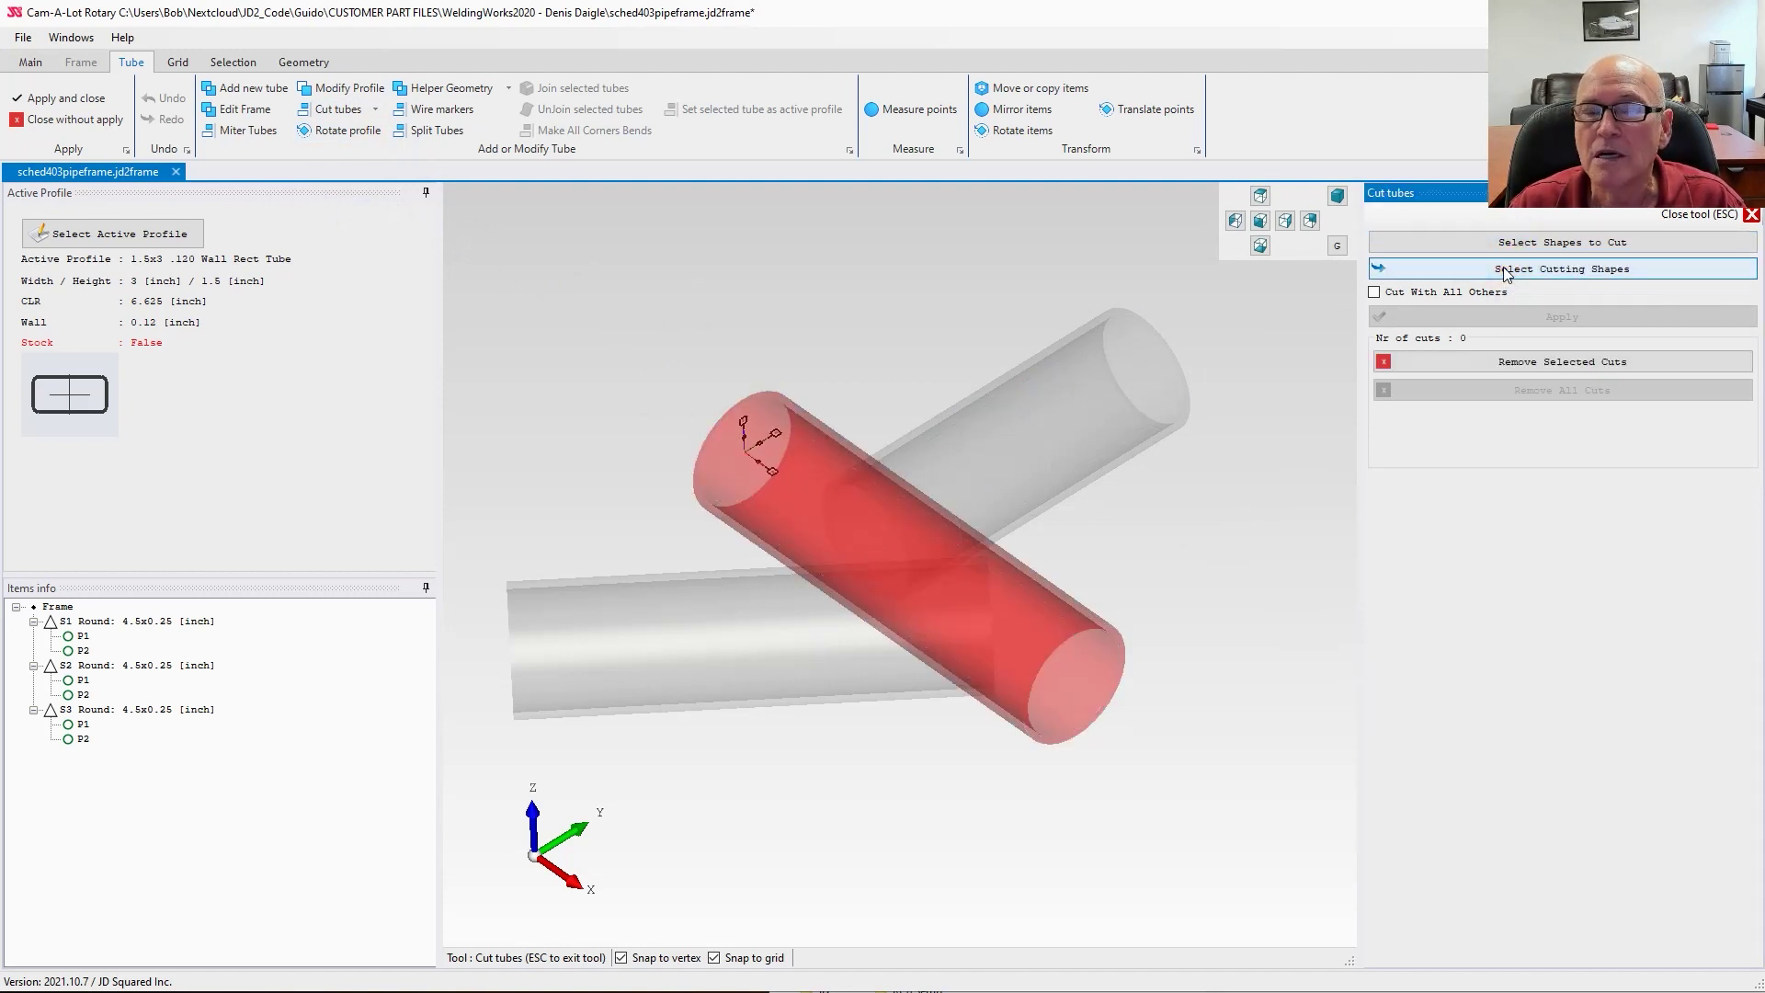
{"action": "left_click", "coordinate": [1013, 443]}
{"action": "left_click", "coordinate": [737, 642]}
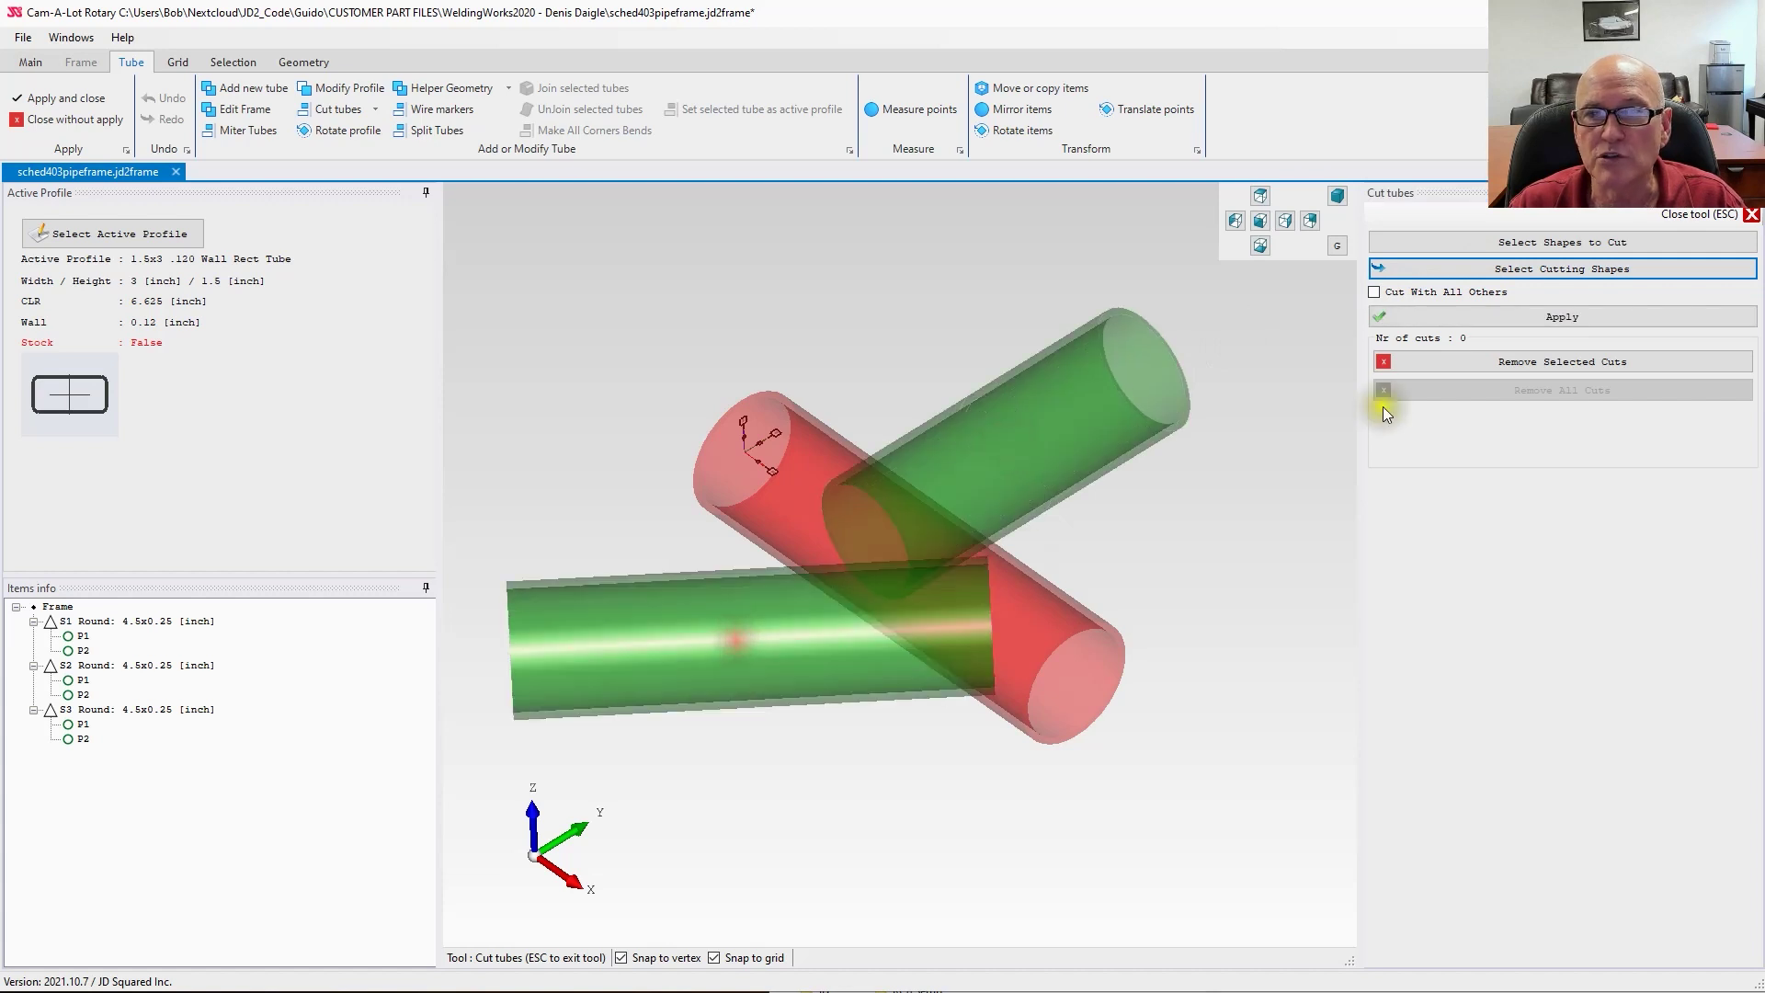
{"action": "left_click", "coordinate": [1516, 318]}
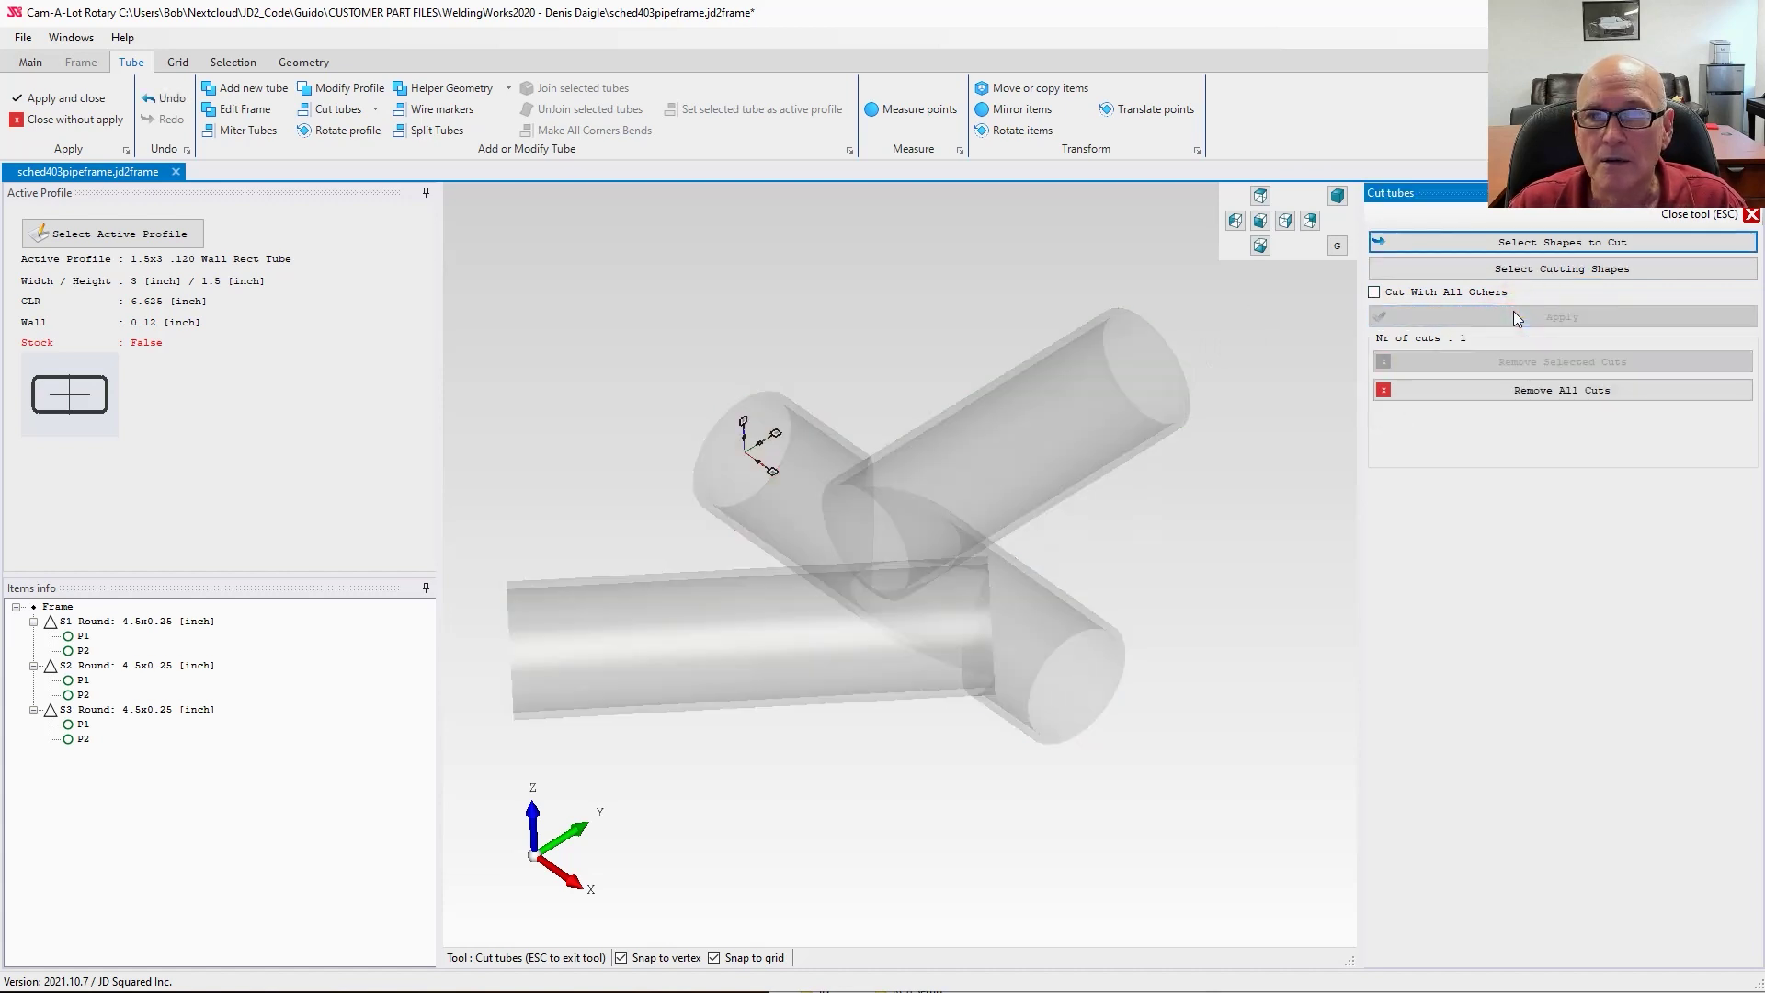
Step: Examine the shape of the openings cut into the central pipe where the branch pipes enter
{"action": "right_click_drag", "start_coordinate": [920, 597], "coordinate": [610, 728]}
{"action": "scroll", "coordinate": [682, 576], "scroll_direction": "up", "scroll_amount": 6}
{"action": "right_click_drag", "start_coordinate": [710, 456], "coordinate": [897, 489]}
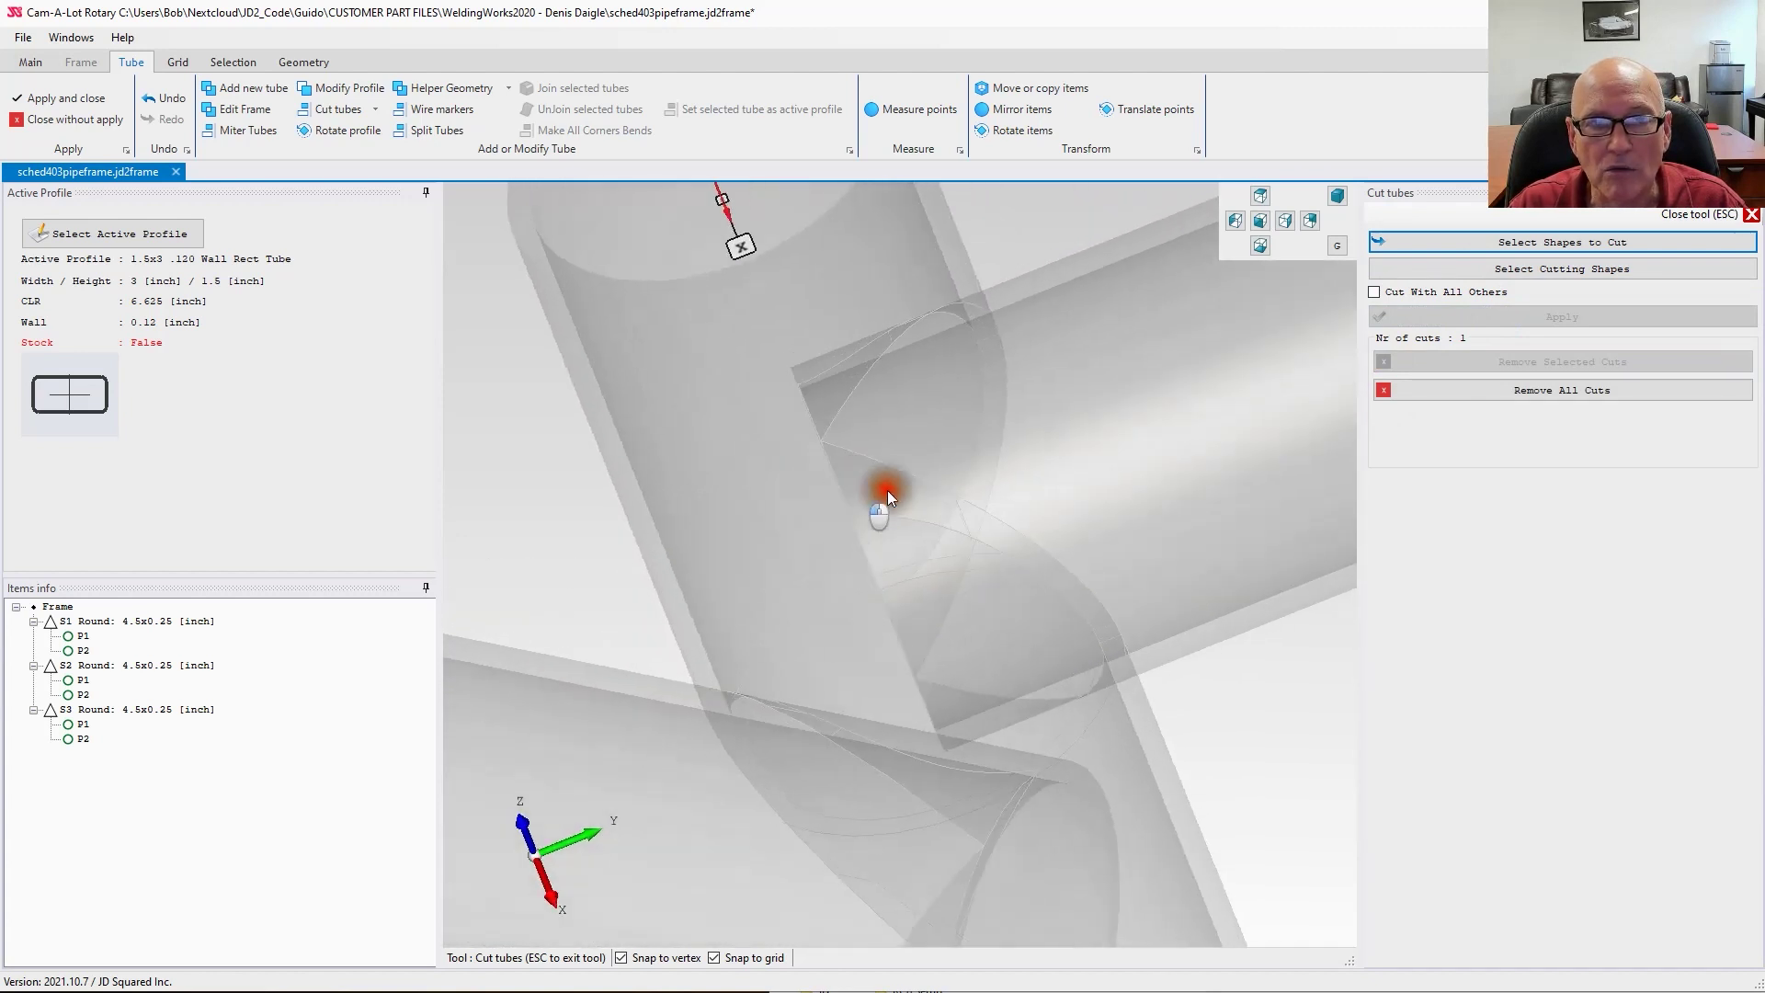
{"action": "left_click_drag", "start_coordinate": [898, 492], "coordinate": [940, 394]}
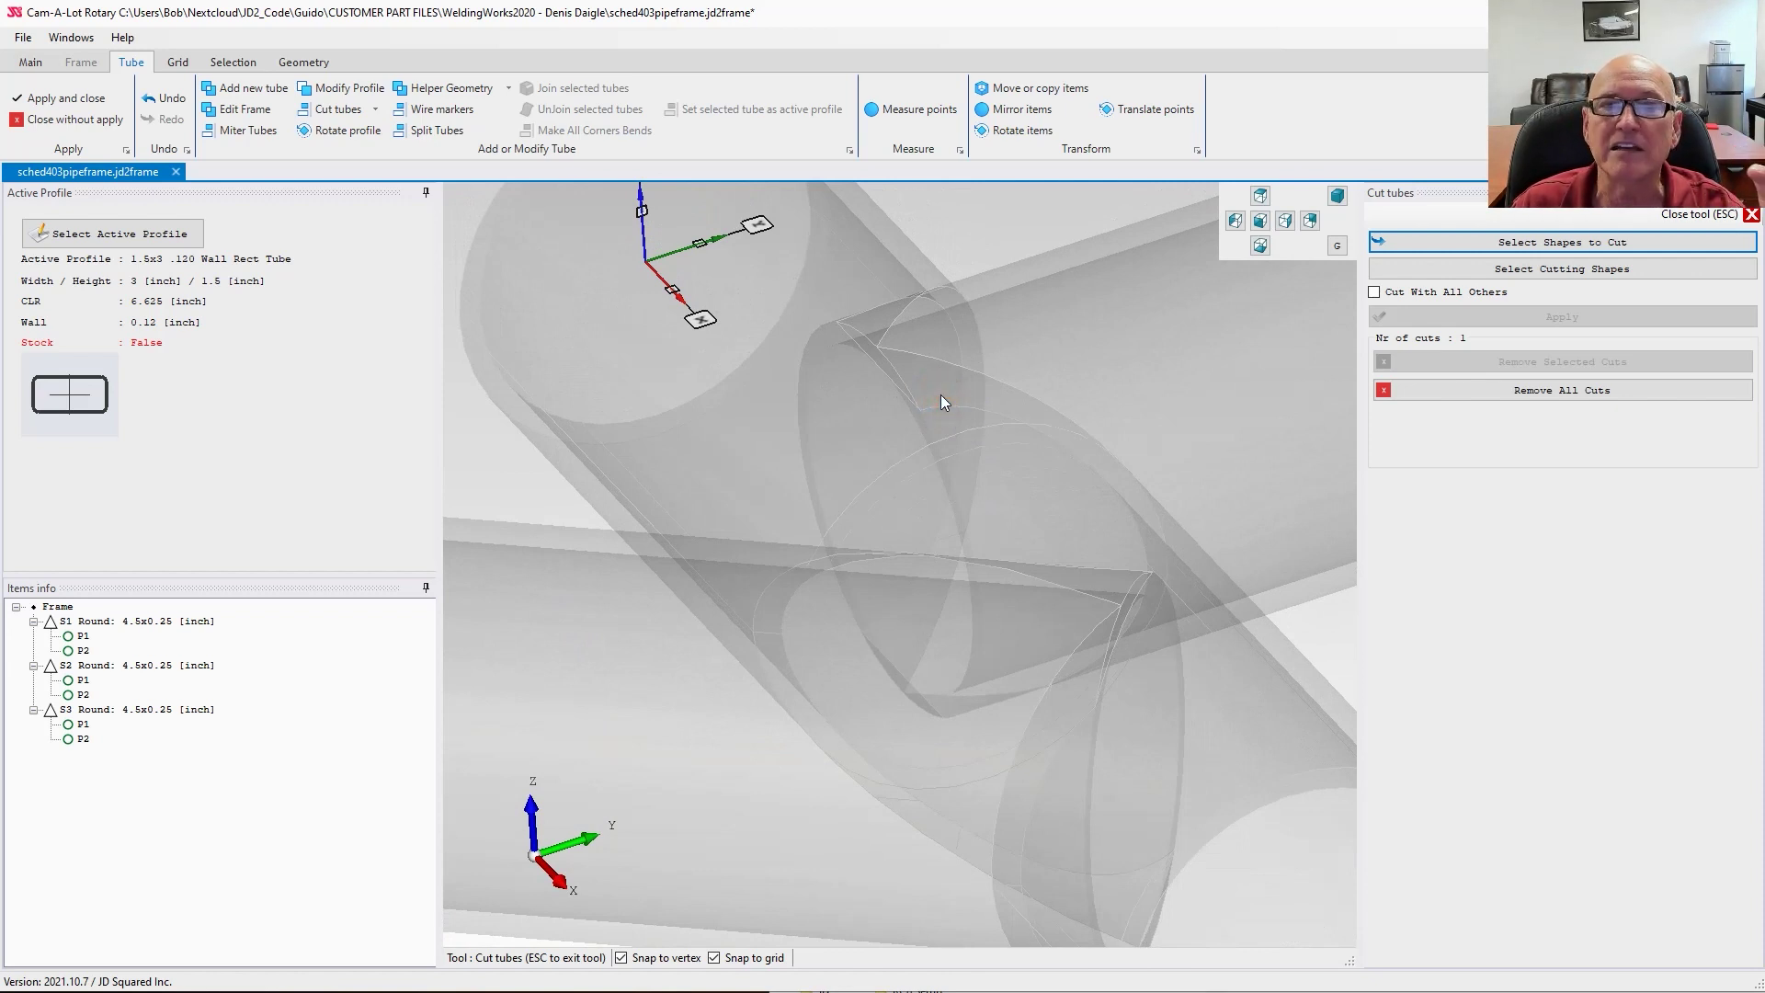
{"action": "left_click", "coordinate": [852, 225]}
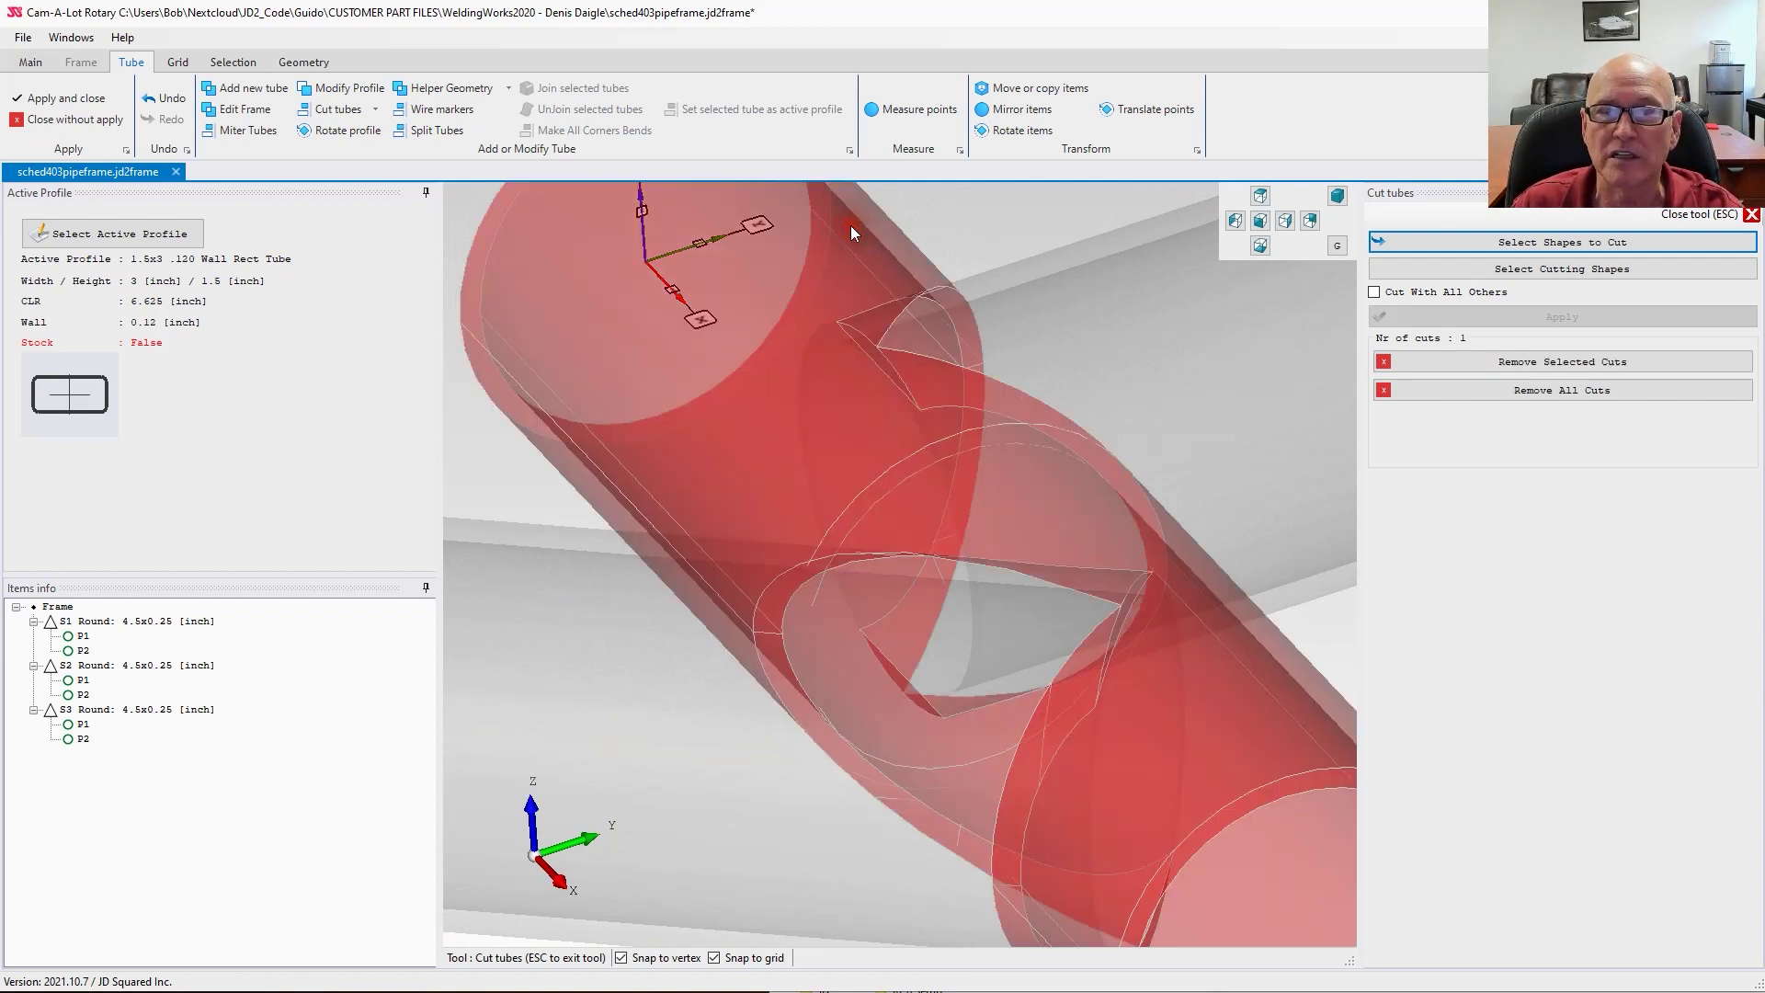
Step: Undo the cut in the central pipe and leave the Cut tubes tool
{"action": "left_click", "coordinate": [1354, 635]}
{"action": "left_click", "coordinate": [1752, 214]}
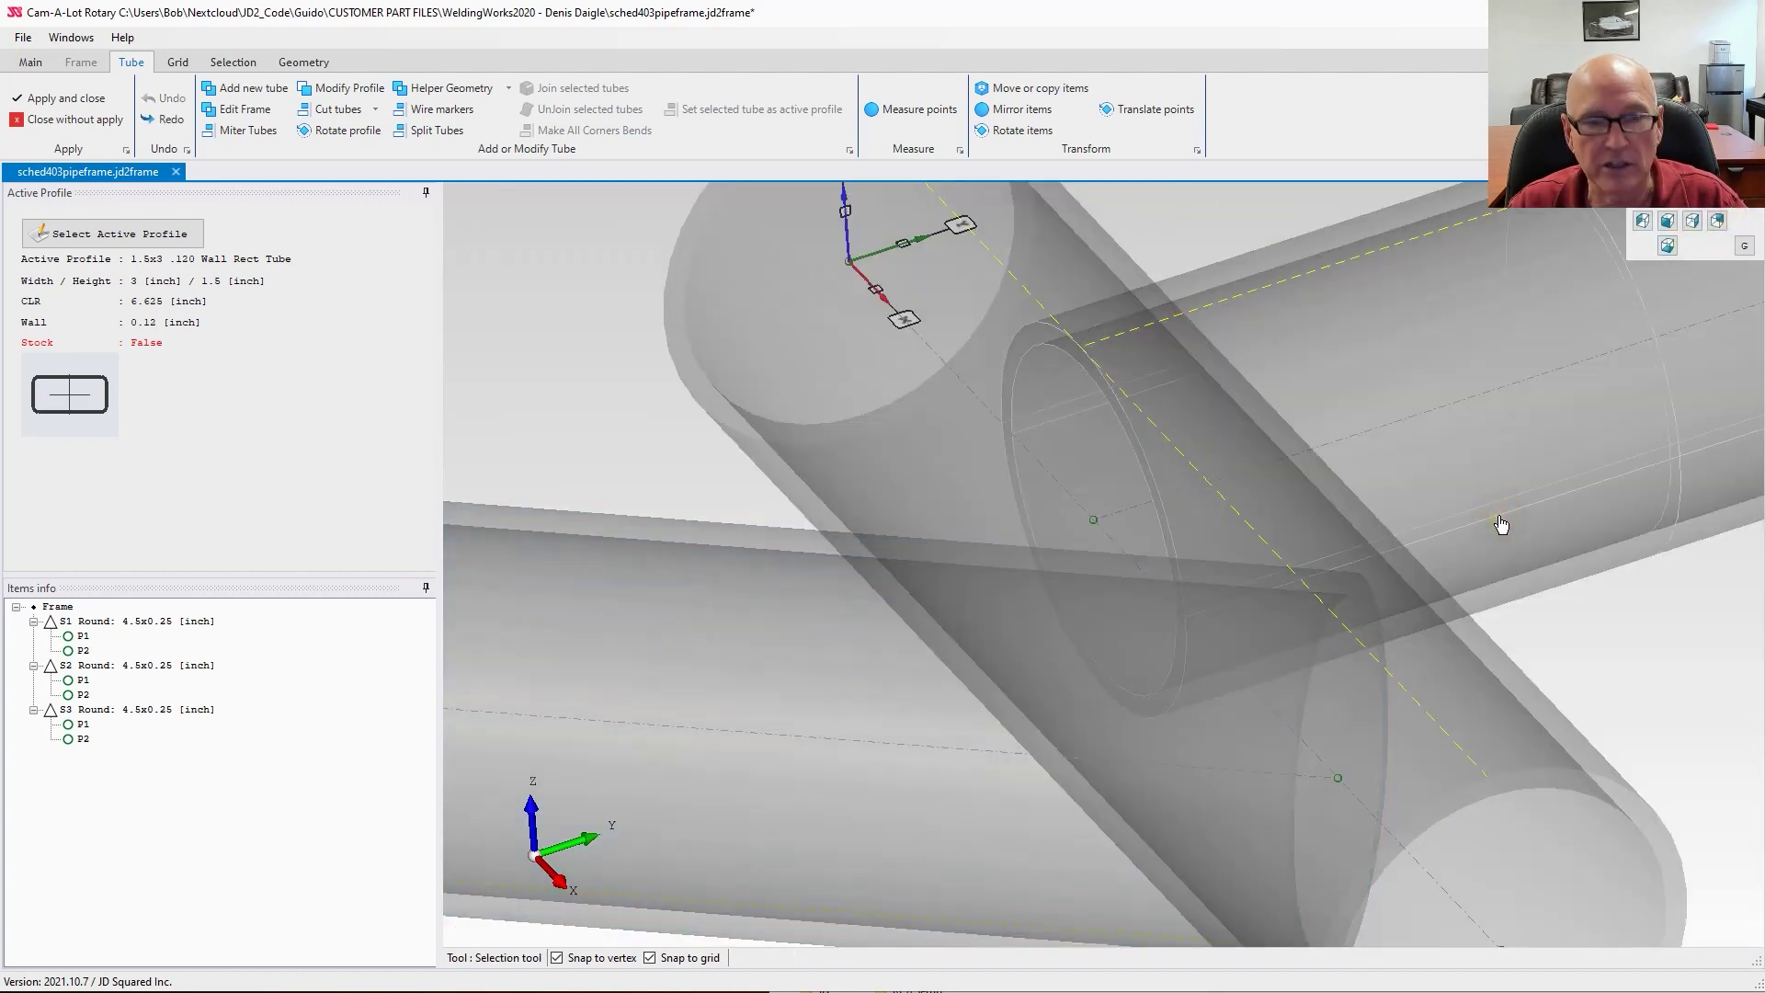
{"action": "left_click_drag", "start_coordinate": [558, 406], "coordinate": [557, 406]}
{"action": "scroll", "coordinate": [1127, 670], "scroll_direction": "down", "scroll_amount": 8}
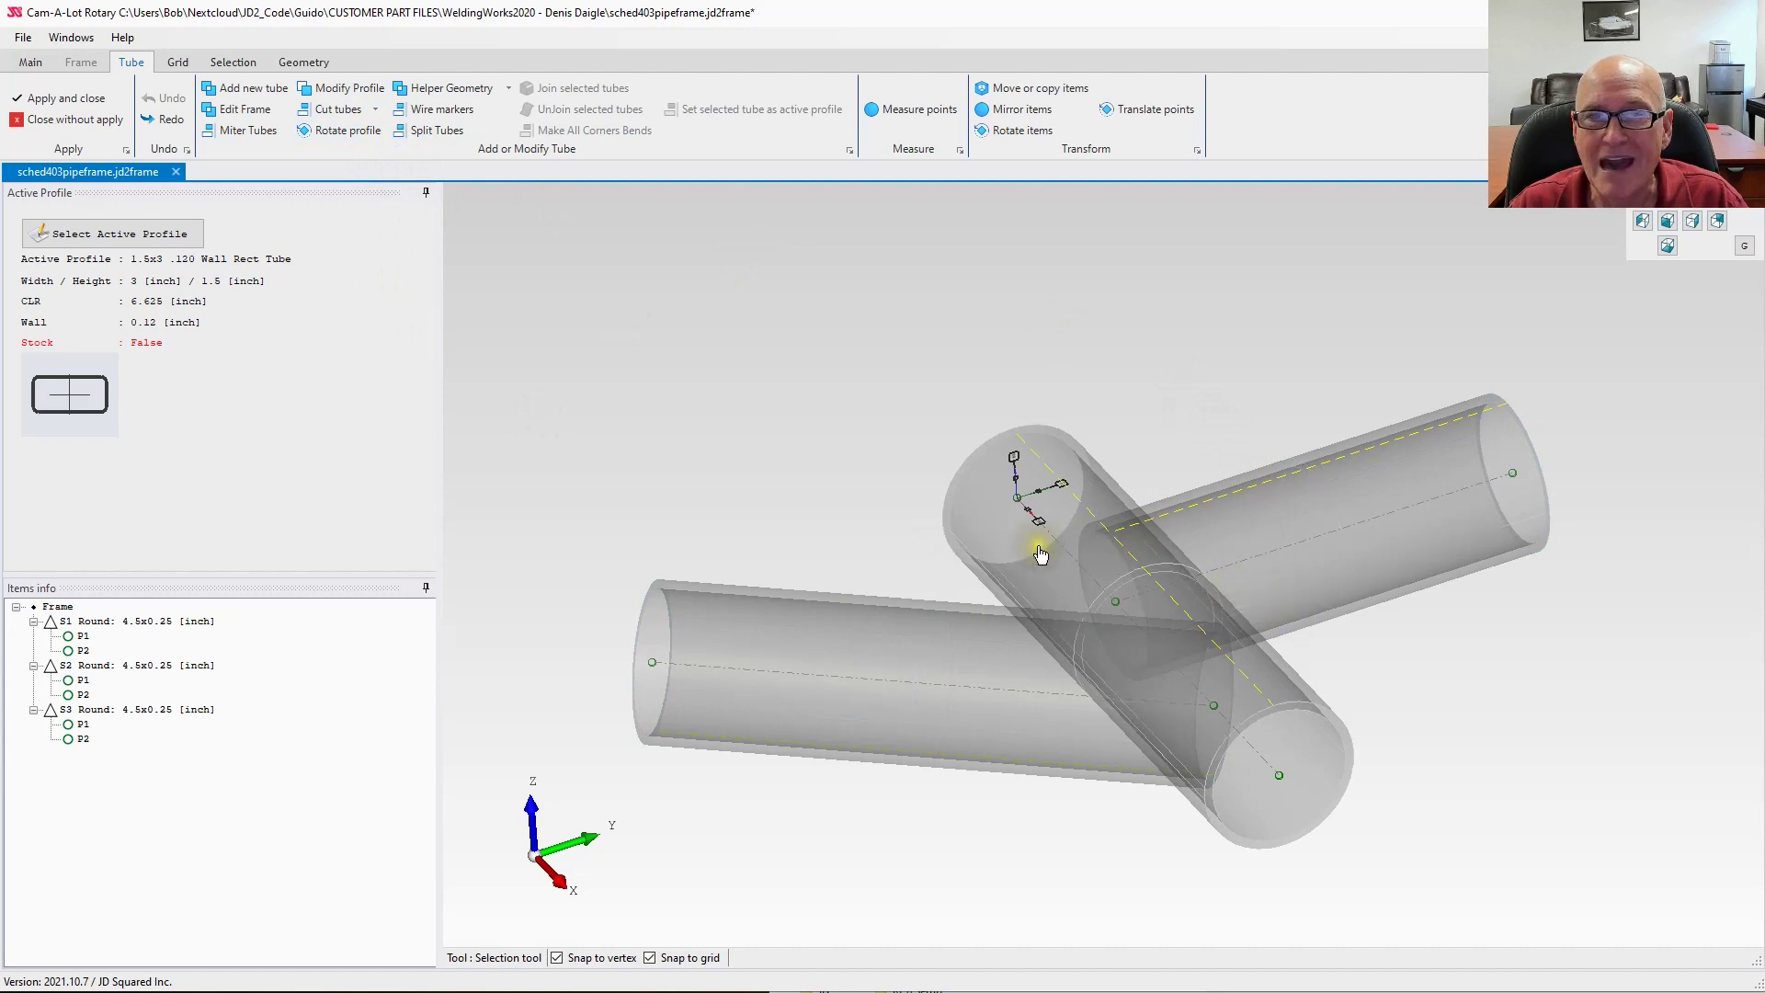
Step: Cut both branch pipes using the central through pipe as the cutting shape
{"action": "left_click", "coordinate": [366, 111]}
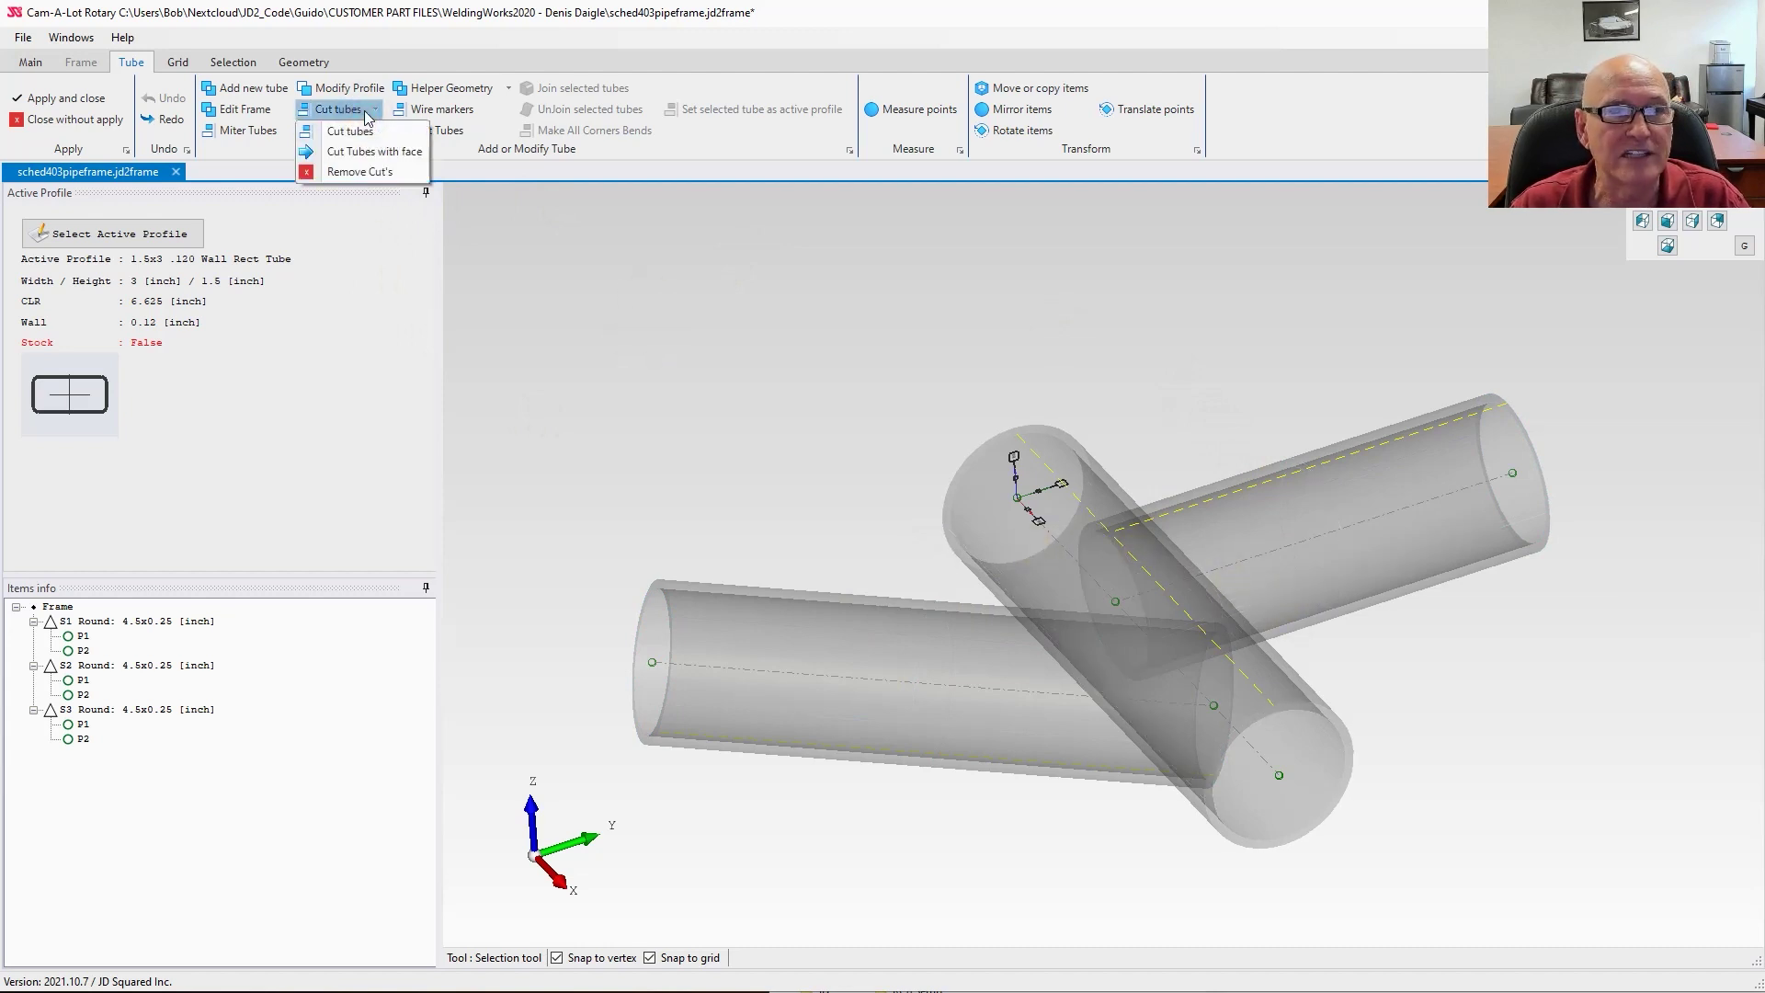
{"action": "left_click", "coordinate": [350, 130]}
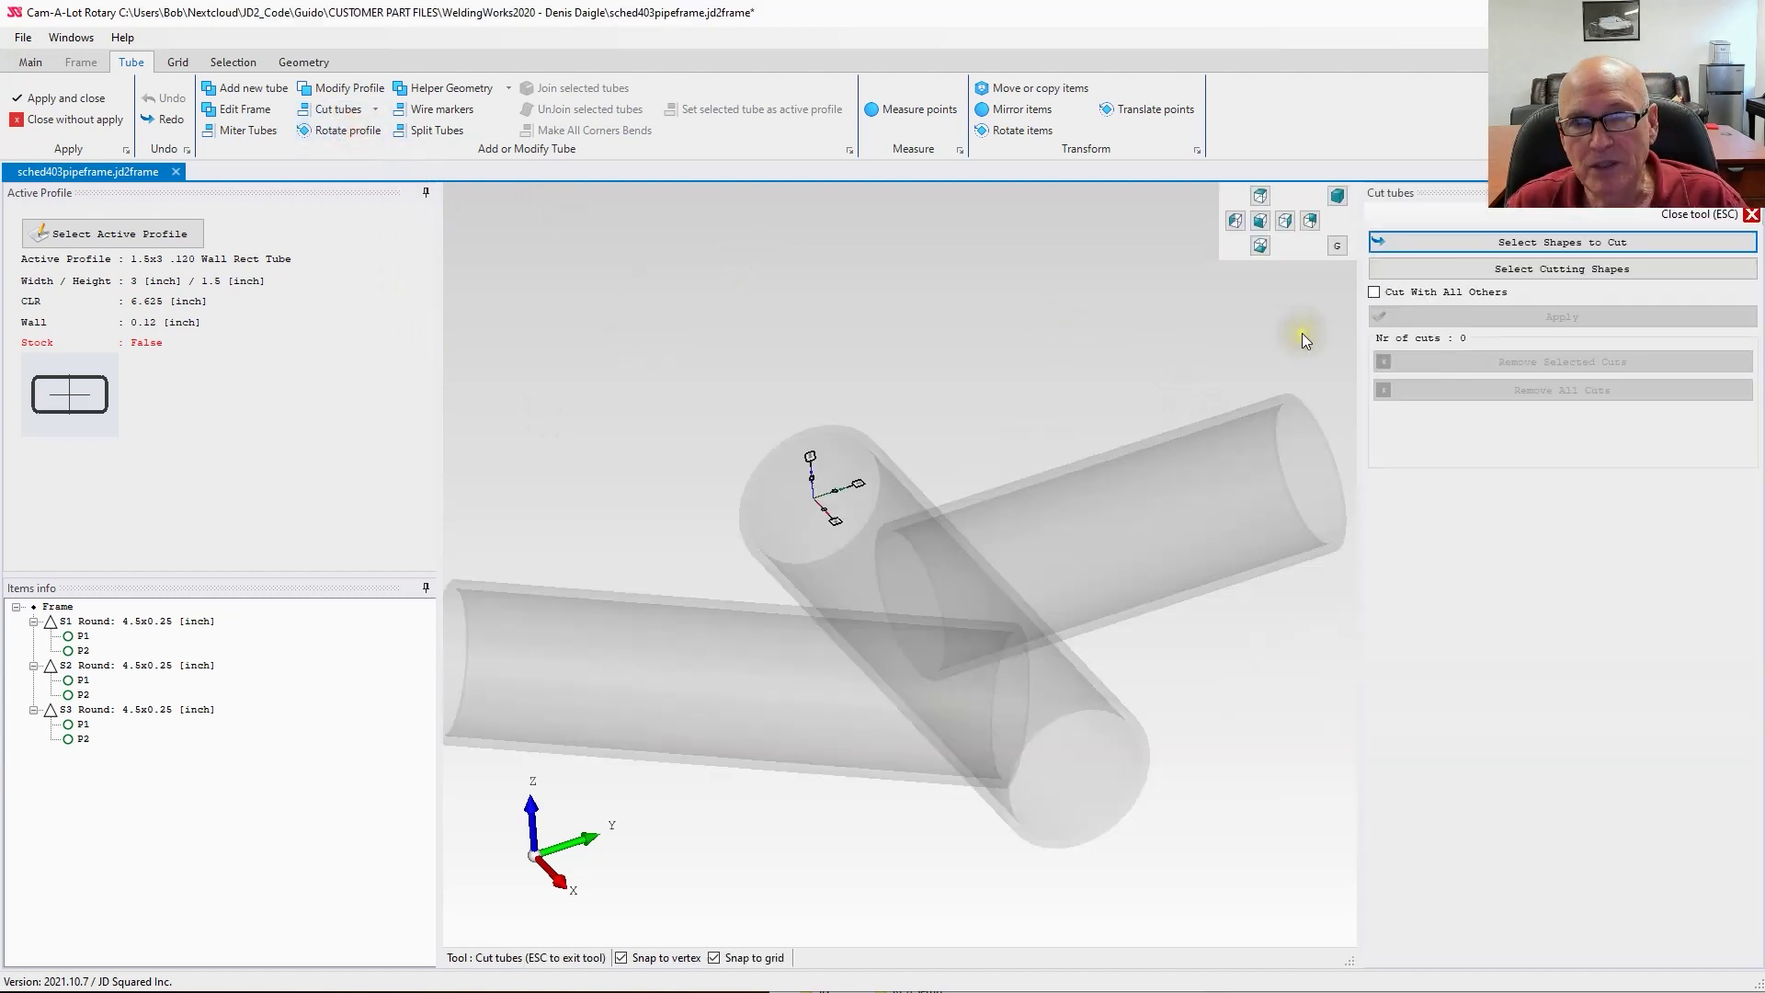
{"action": "left_click", "coordinate": [1041, 510]}
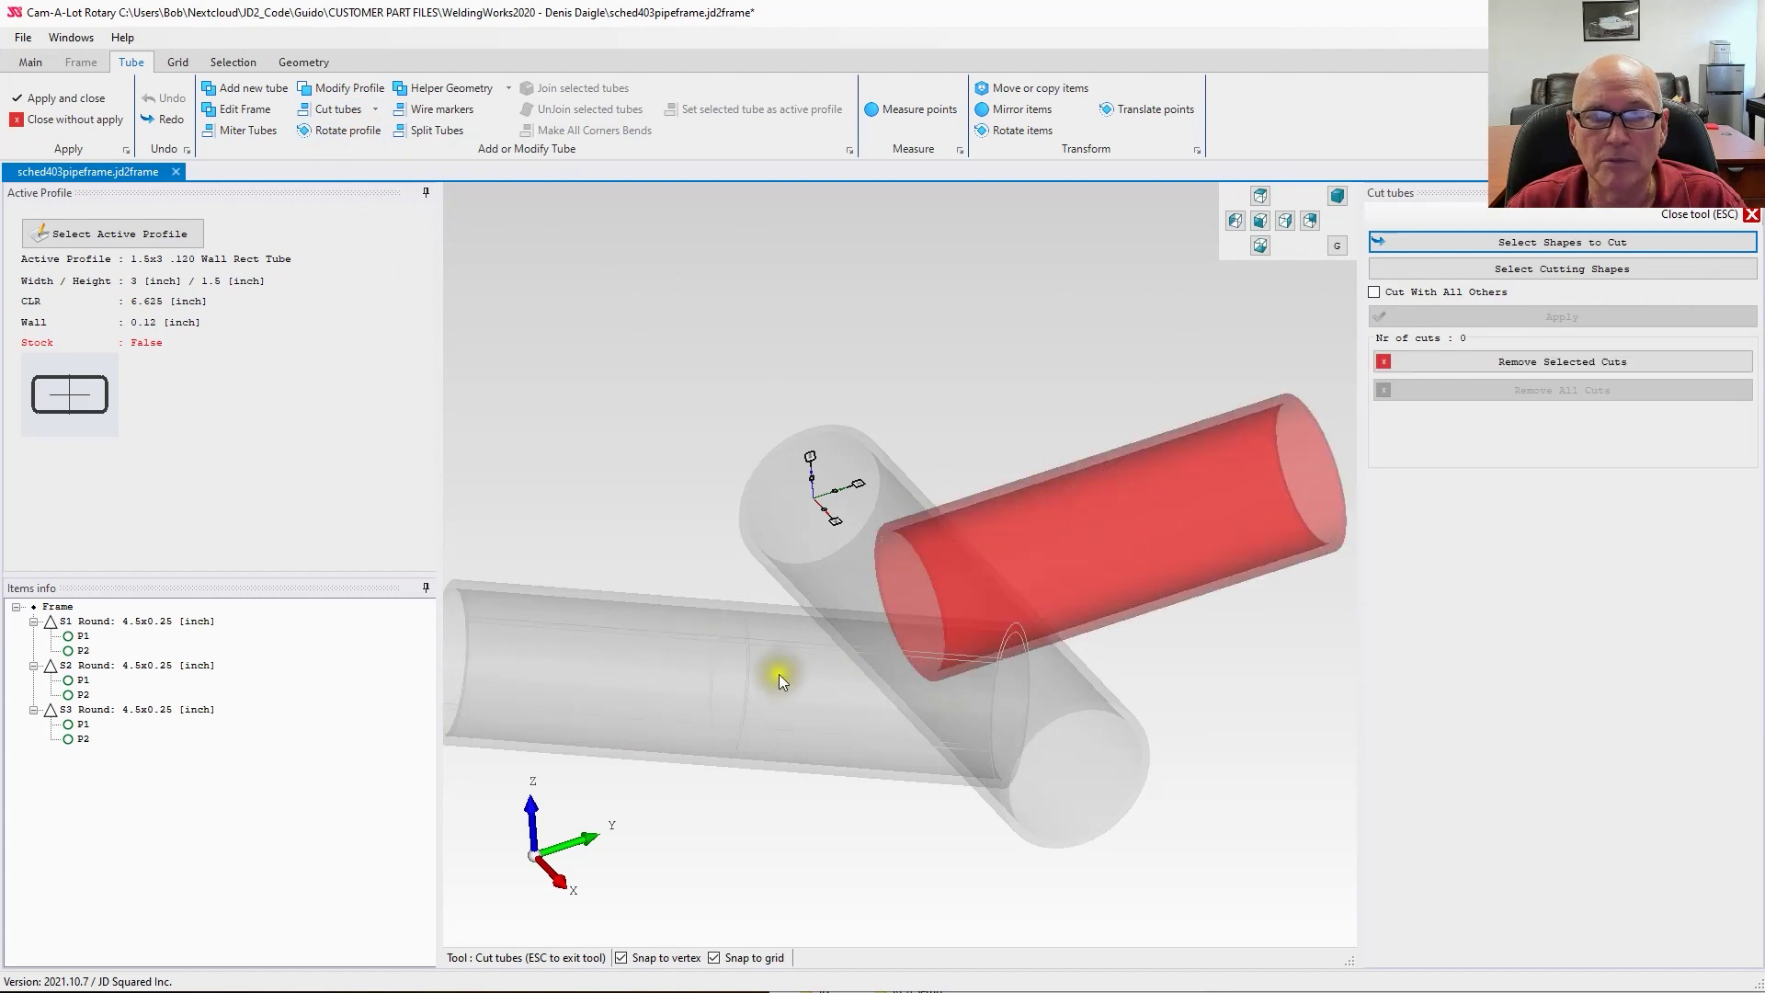
{"action": "left_click", "coordinate": [620, 677]}
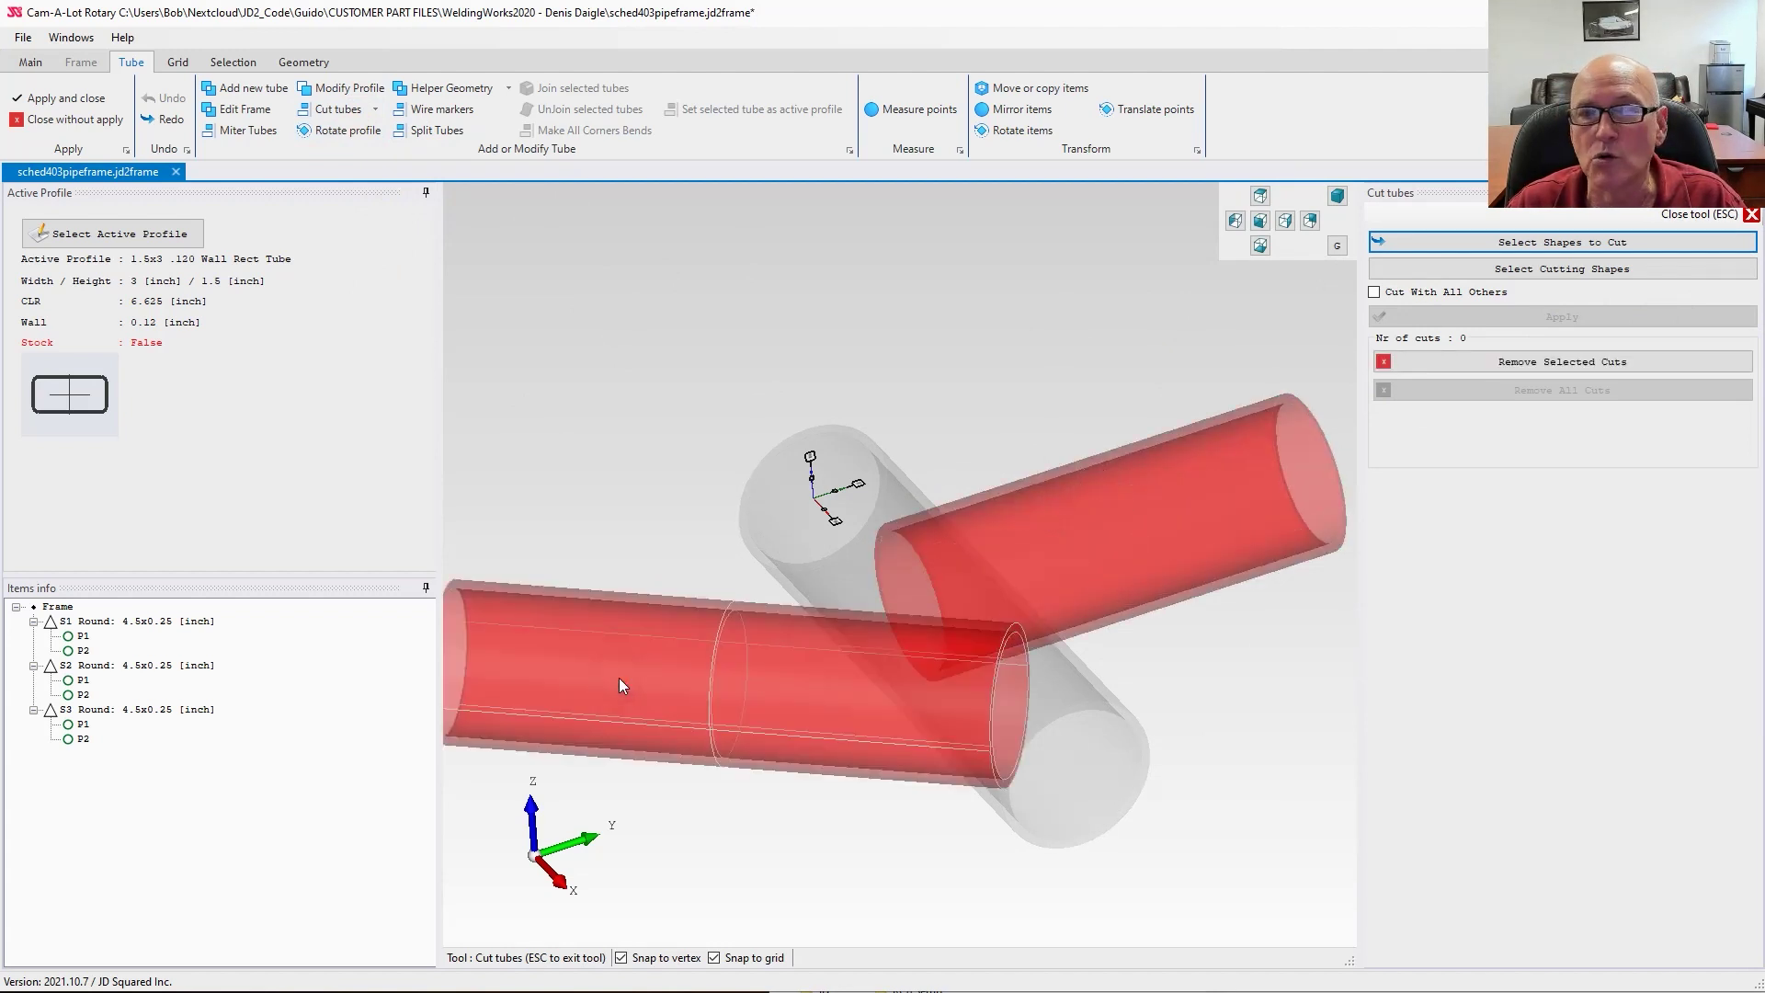
{"action": "left_click", "coordinate": [1517, 269]}
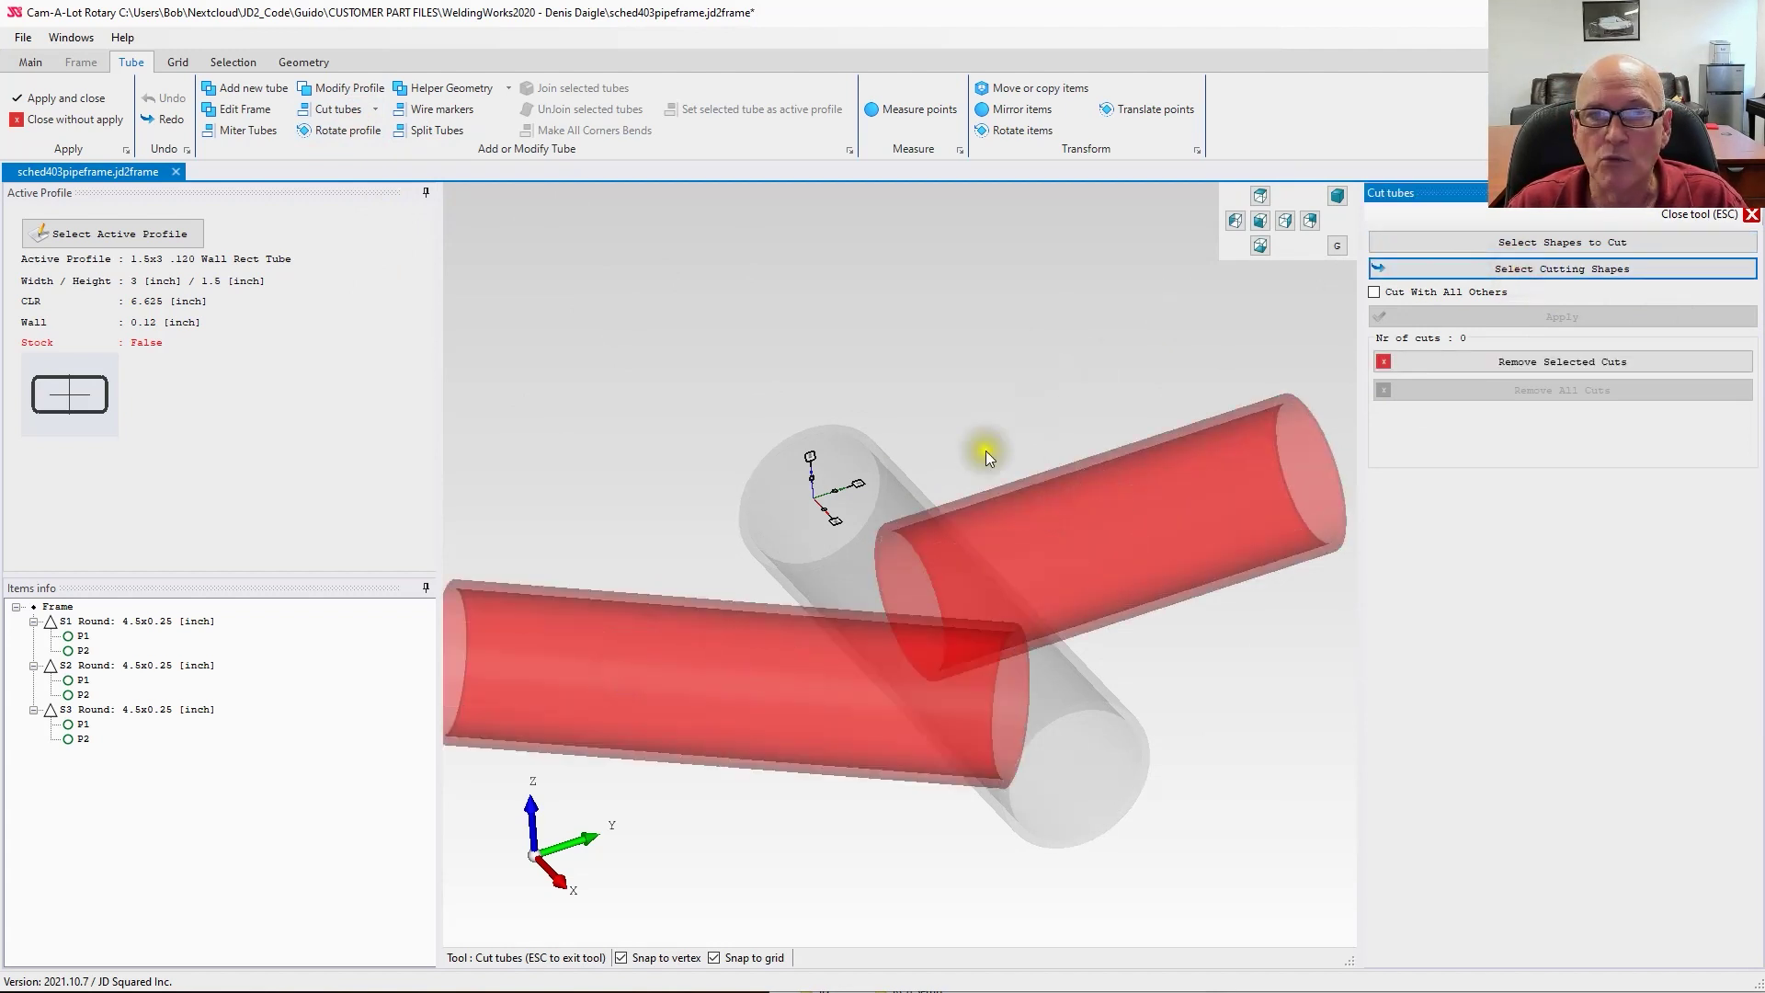
{"action": "left_click", "coordinate": [844, 473]}
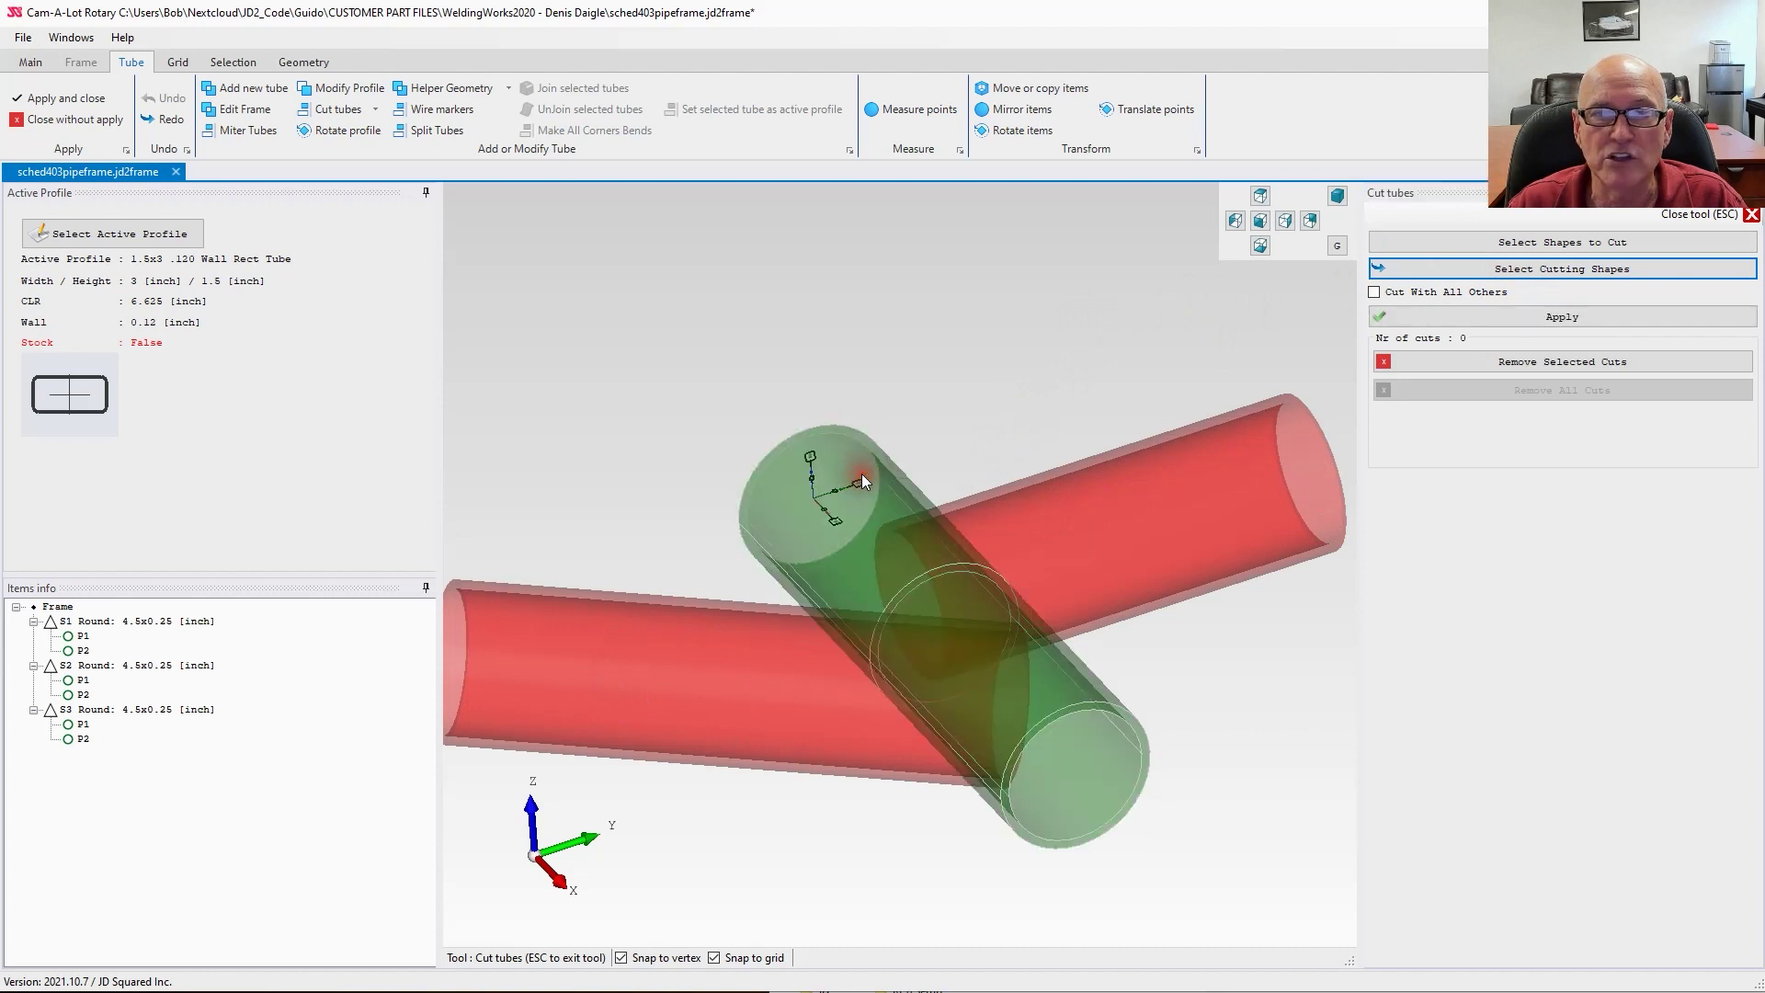
{"action": "left_click", "coordinate": [1554, 318]}
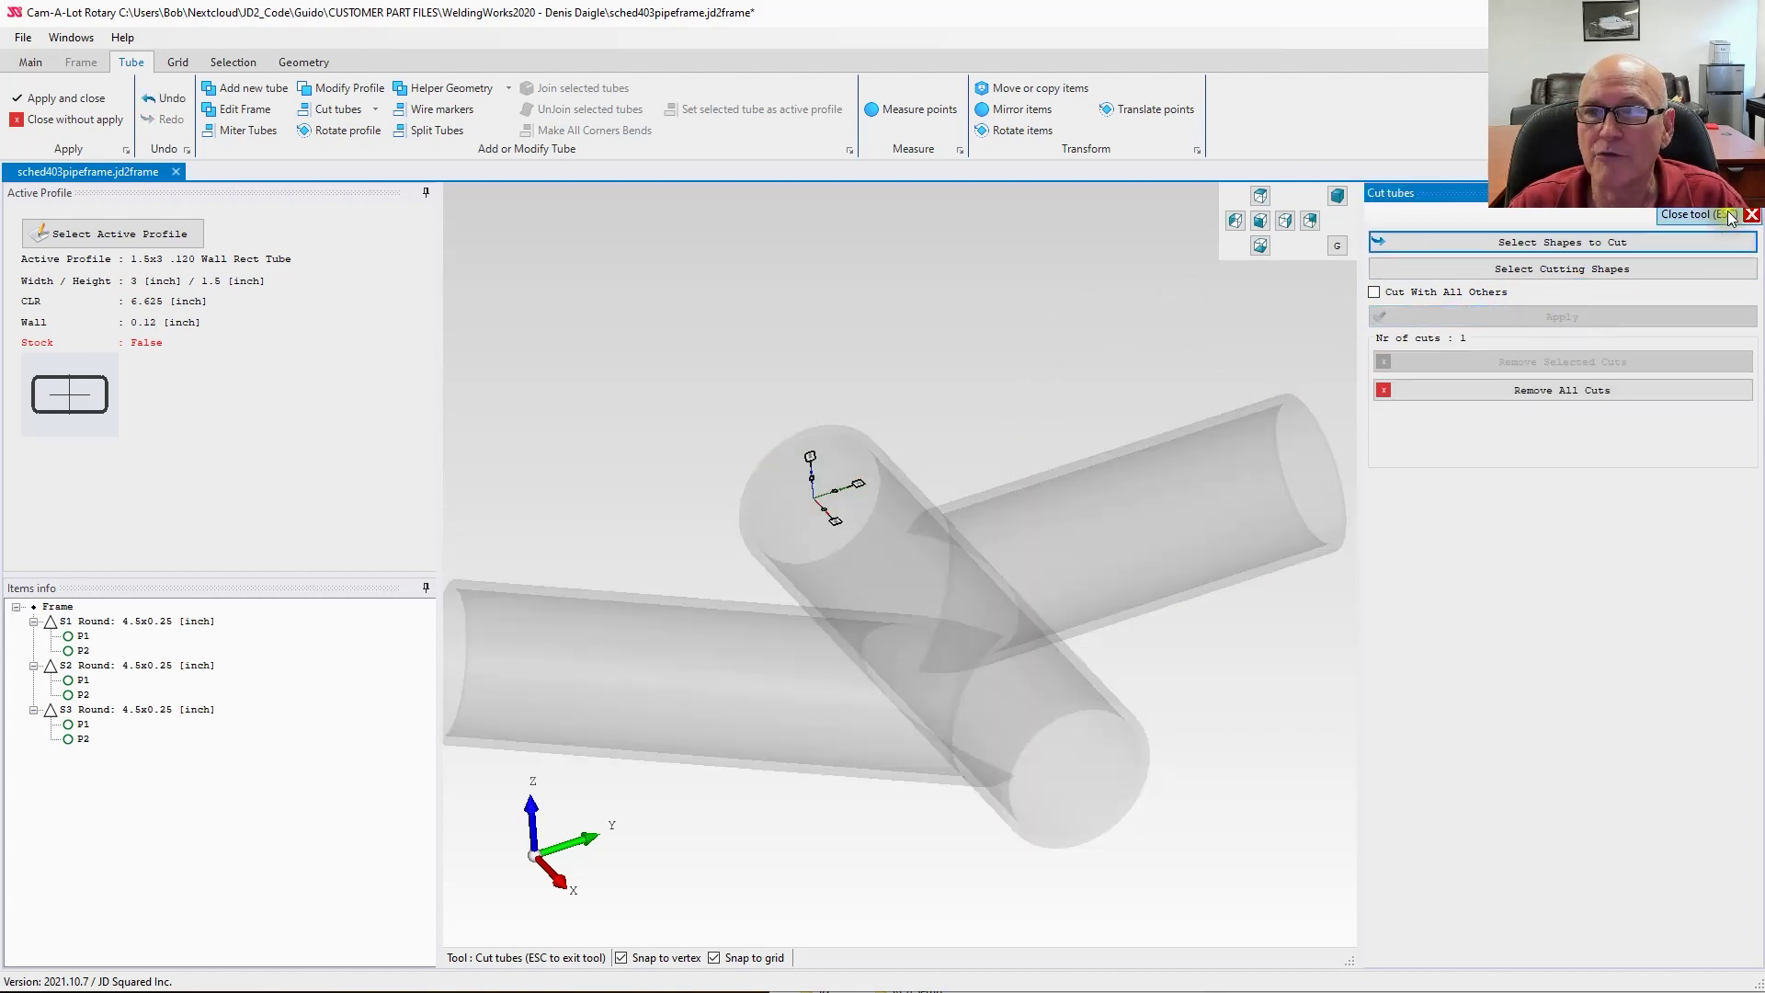
{"action": "left_click", "coordinate": [1750, 215]}
Step: Examine the coped branch pipe ends where they meet the central pipe
{"action": "scroll", "coordinate": [1129, 631], "scroll_direction": "up", "scroll_amount": 3}
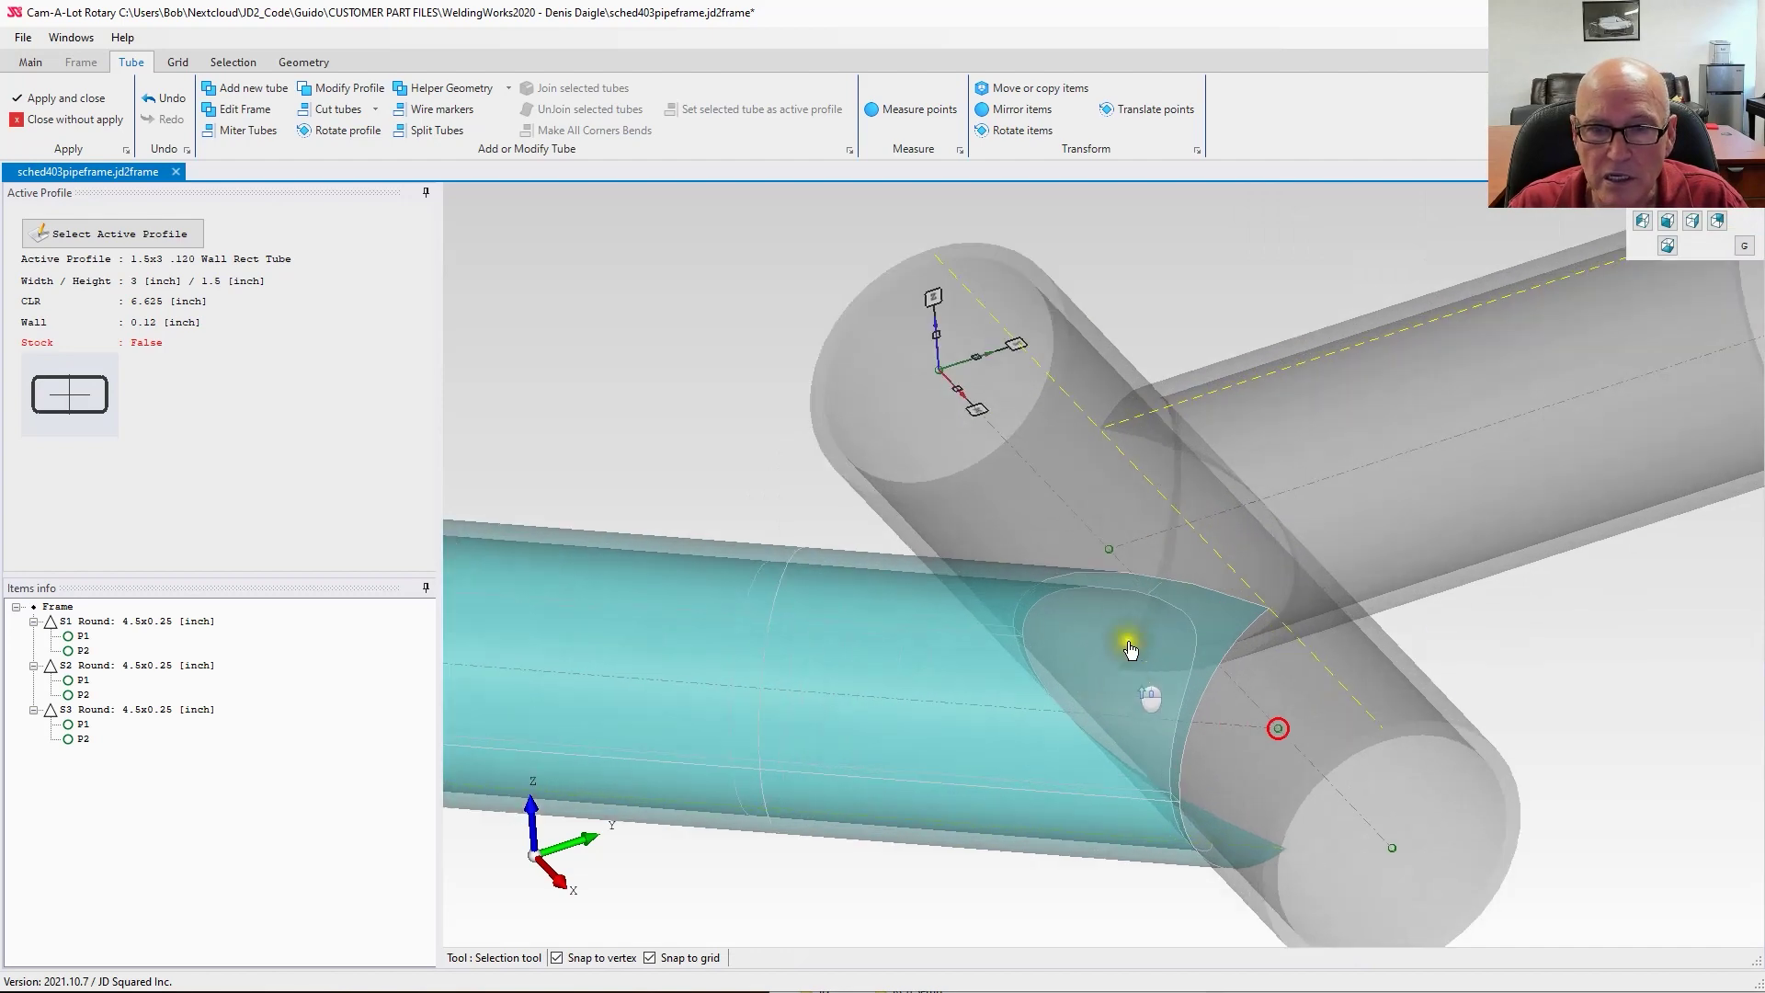
{"action": "left_click_drag", "start_coordinate": [1129, 630], "coordinate": [1219, 618]}
{"action": "scroll", "coordinate": [1521, 669], "scroll_direction": "up", "scroll_amount": 2}
{"action": "scroll", "coordinate": [1520, 669], "scroll_direction": "down", "scroll_amount": 3}
{"action": "left_click_drag", "start_coordinate": [1521, 664], "coordinate": [1486, 681]}
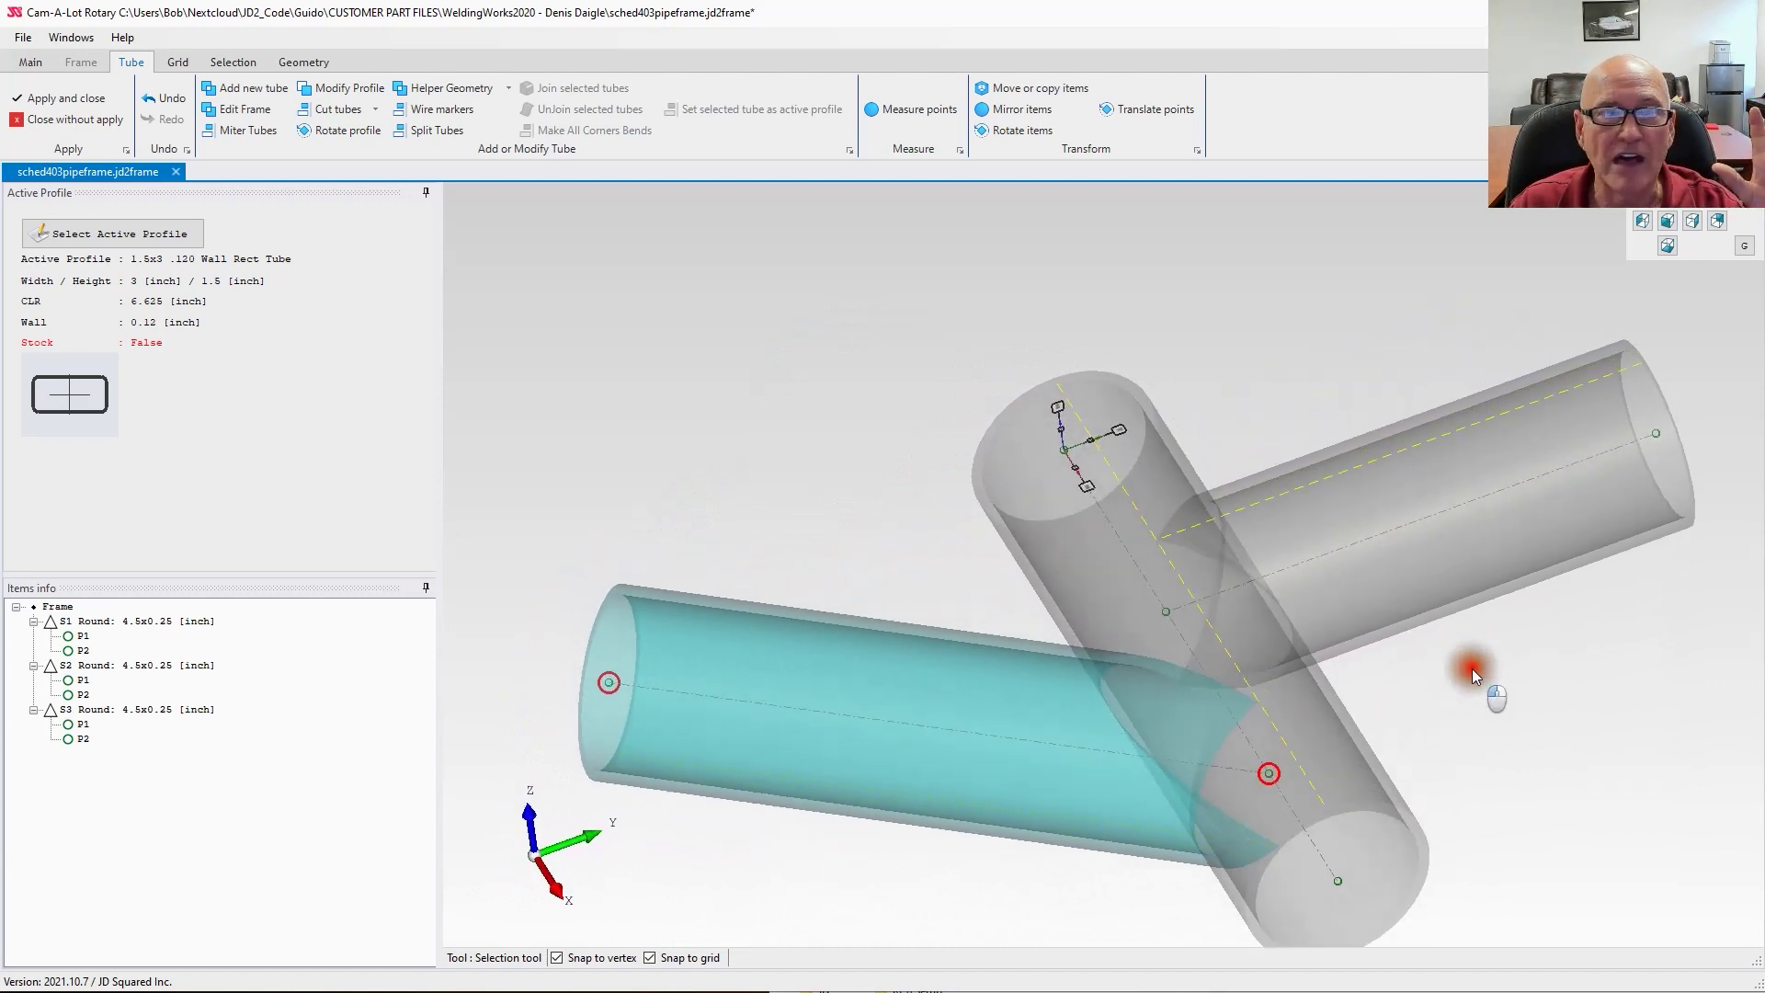
Step: Add wire markers for both outer and inner contours of the two branch pipes onto the central target pipe
{"action": "left_click", "coordinate": [466, 112]}
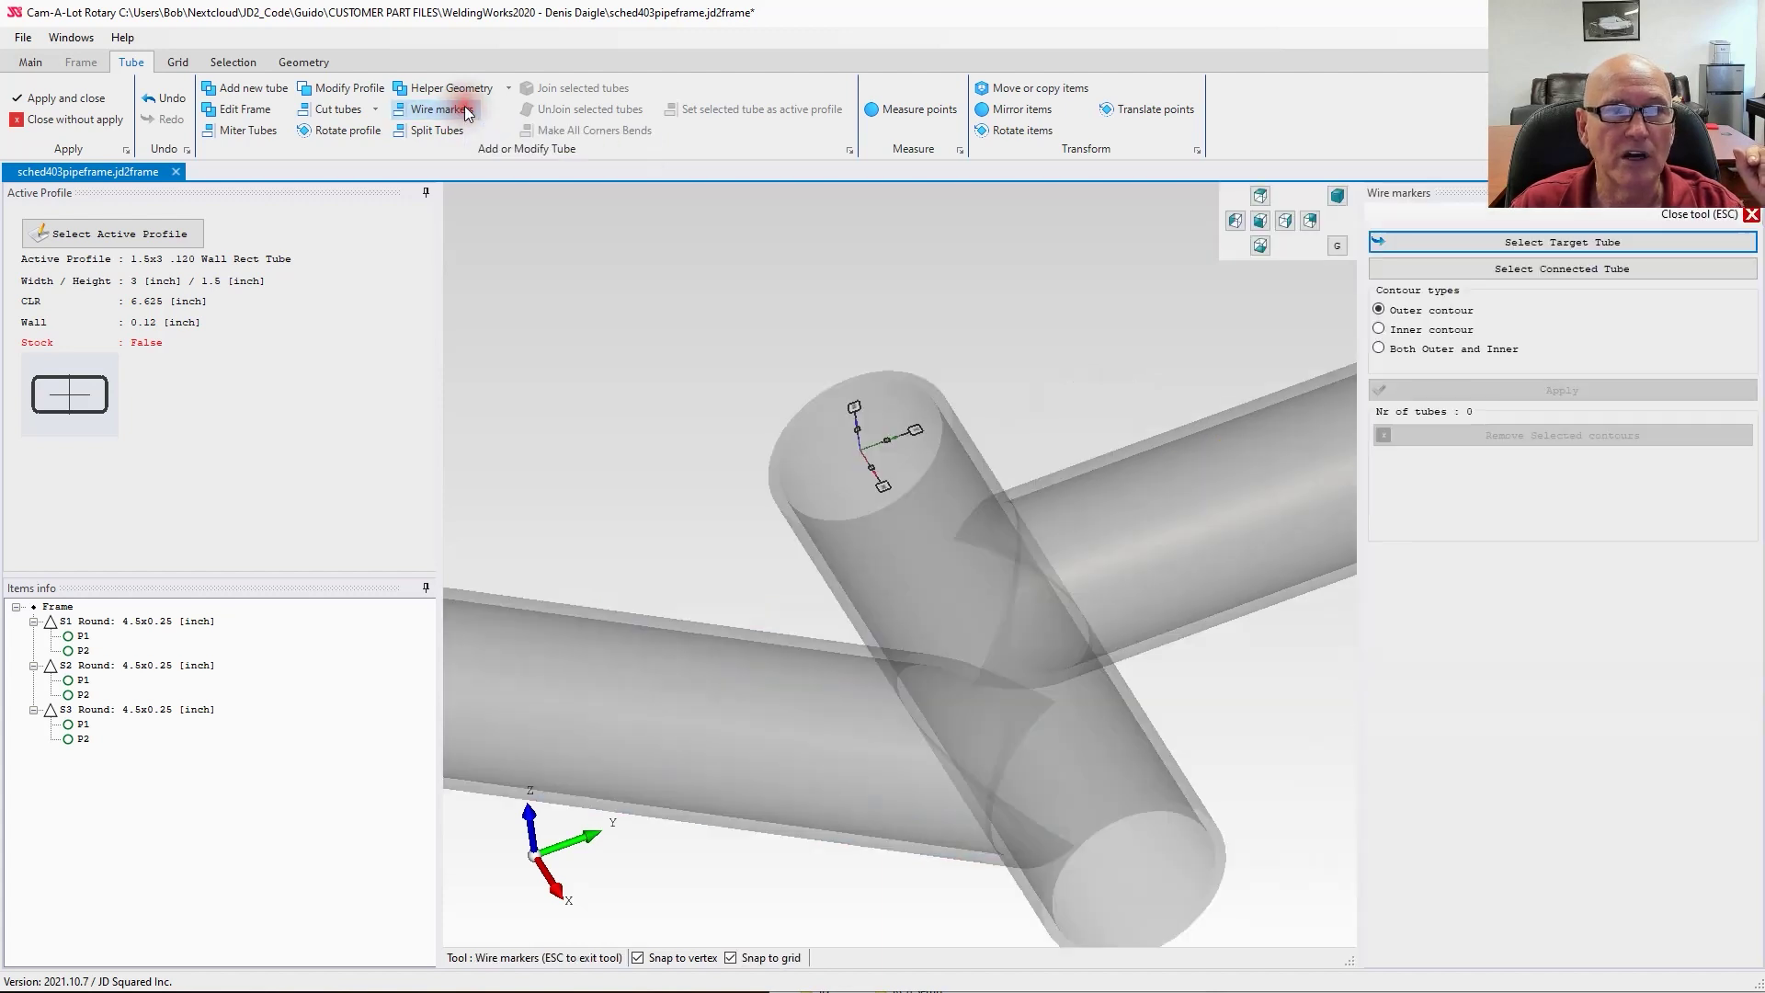
{"action": "left_click", "coordinate": [1614, 244]}
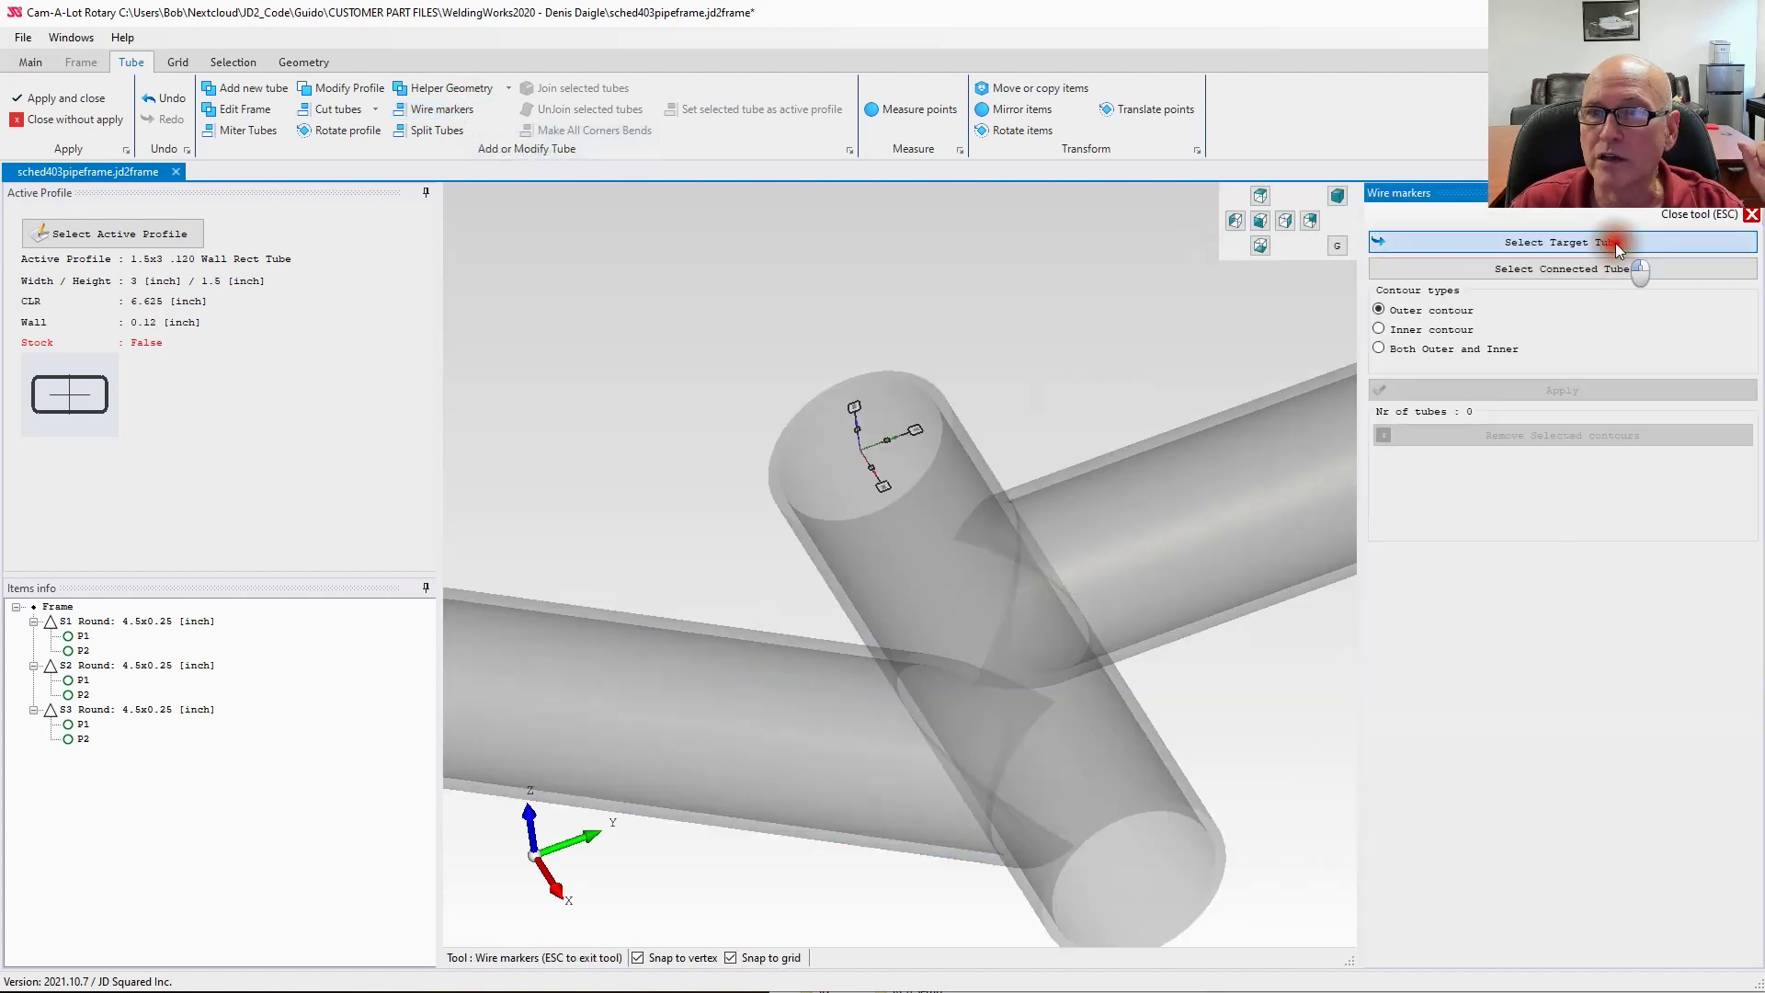
{"action": "left_click", "coordinate": [914, 568]}
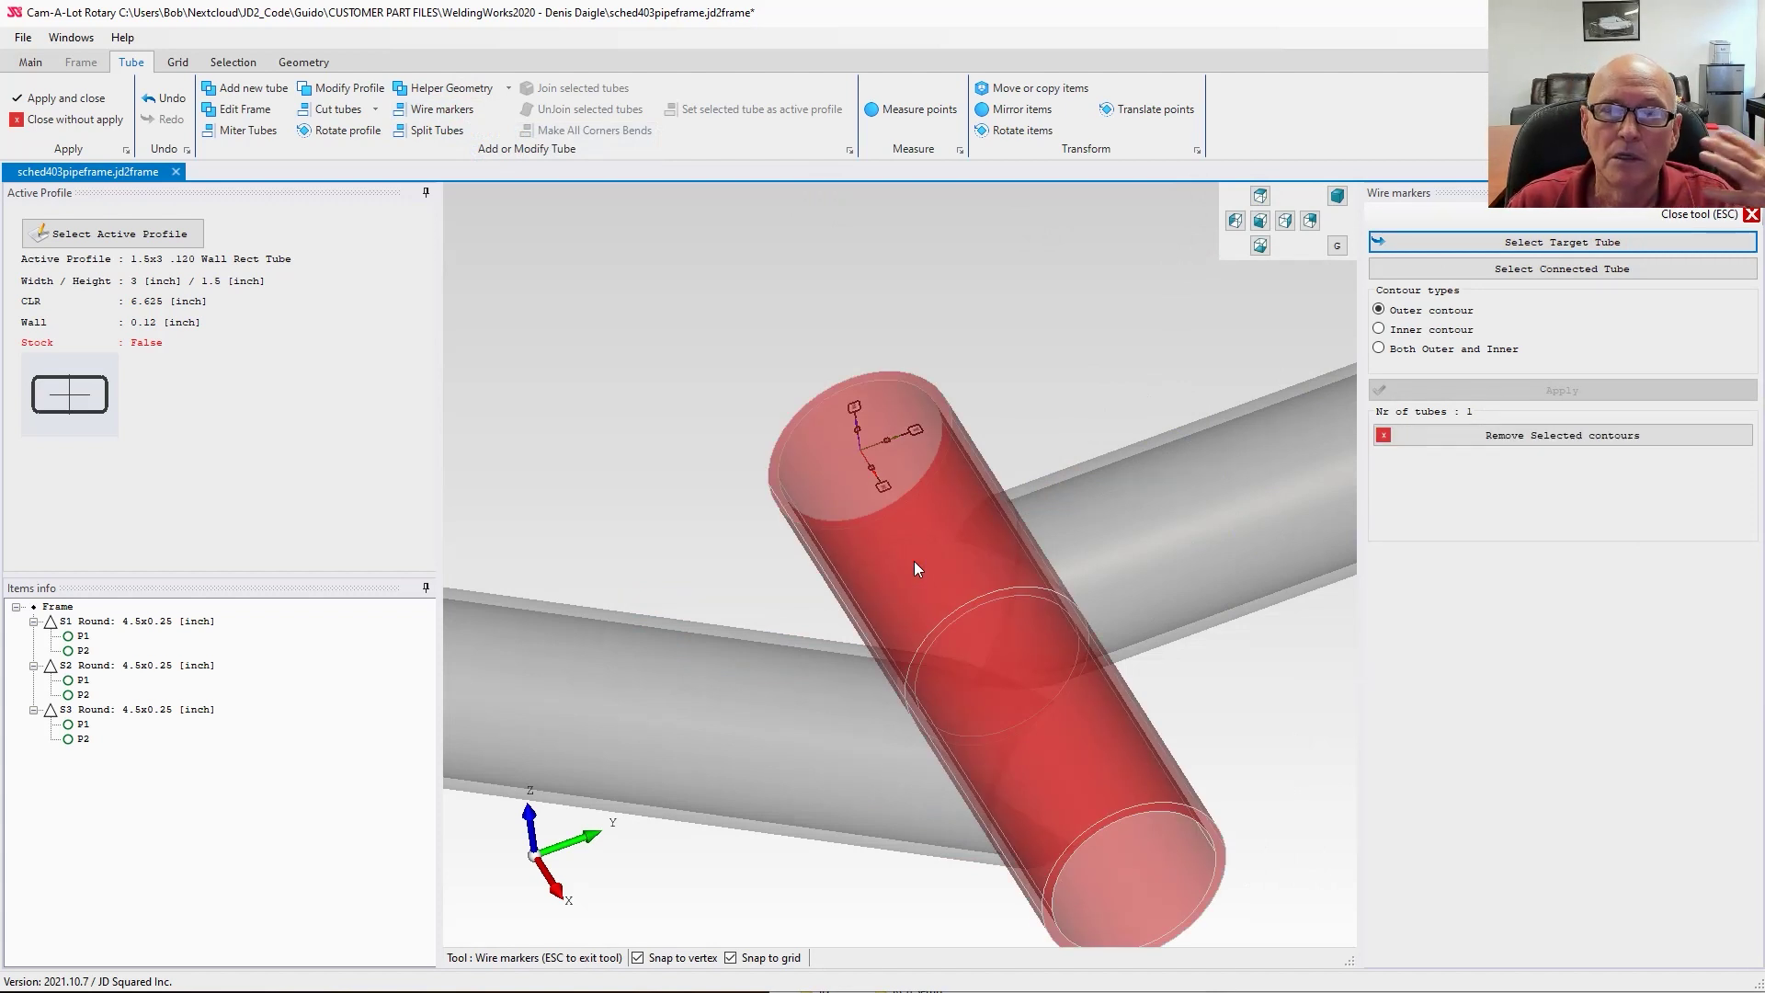
{"action": "left_click", "coordinate": [1456, 270]}
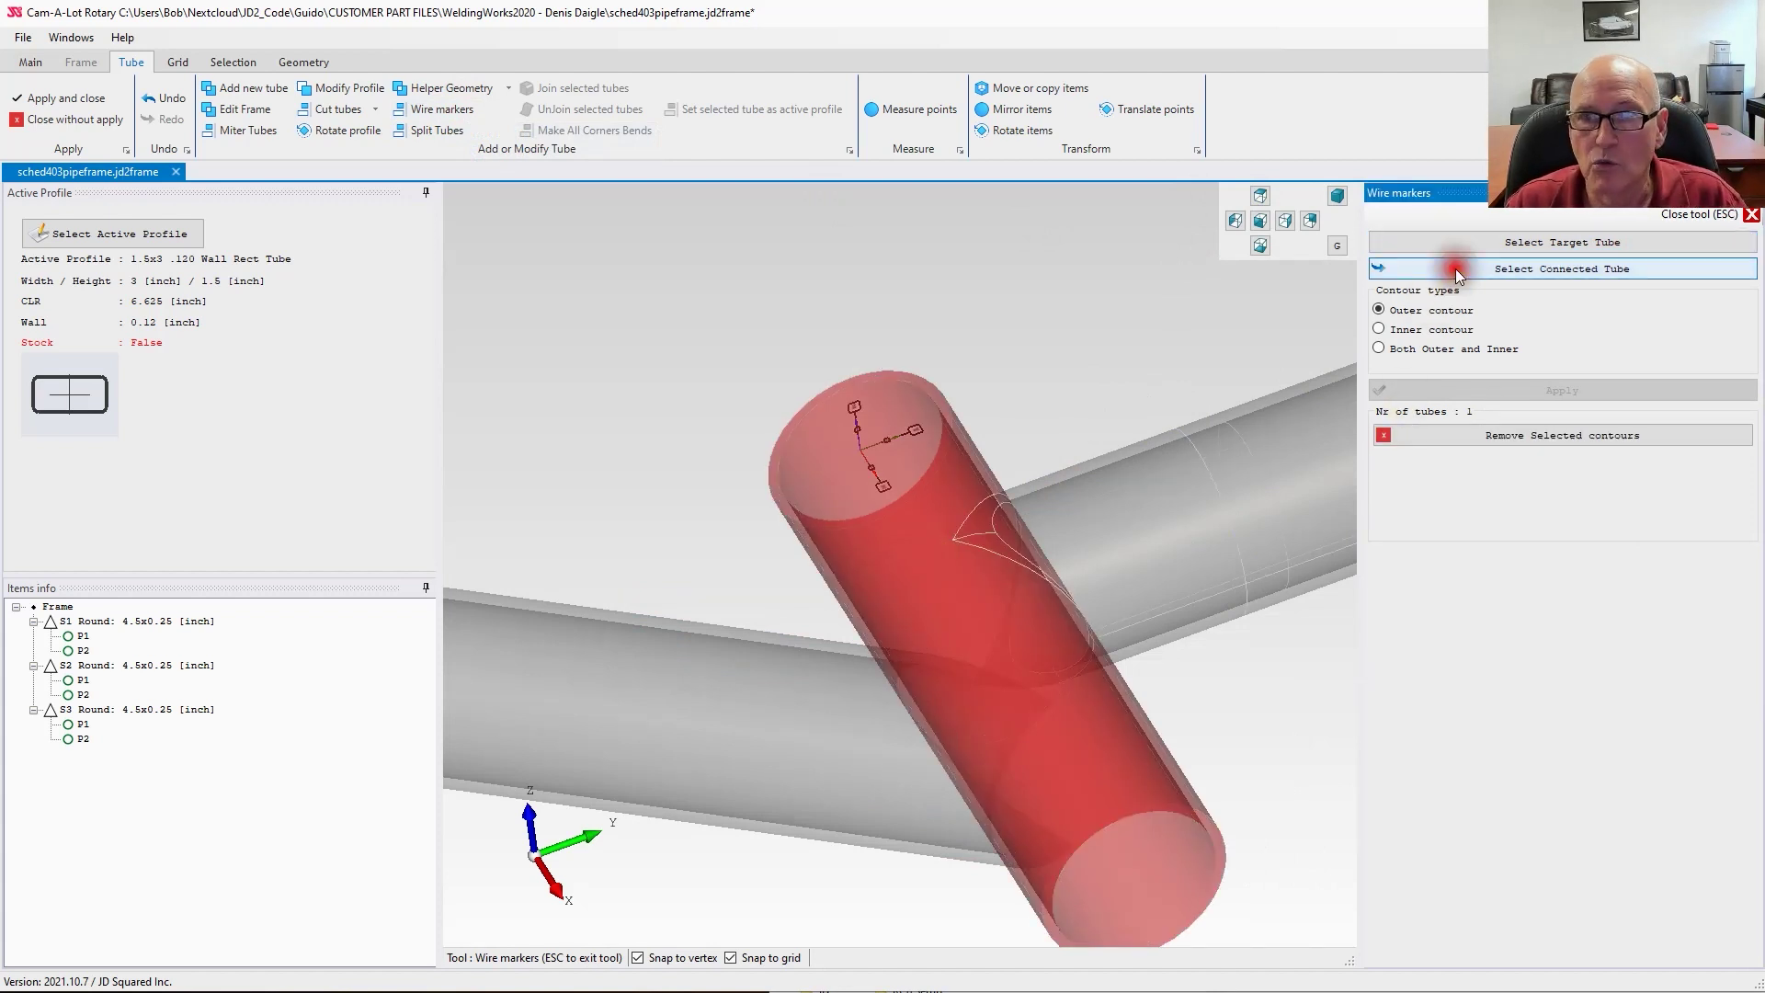
{"action": "left_click", "coordinate": [1170, 508]}
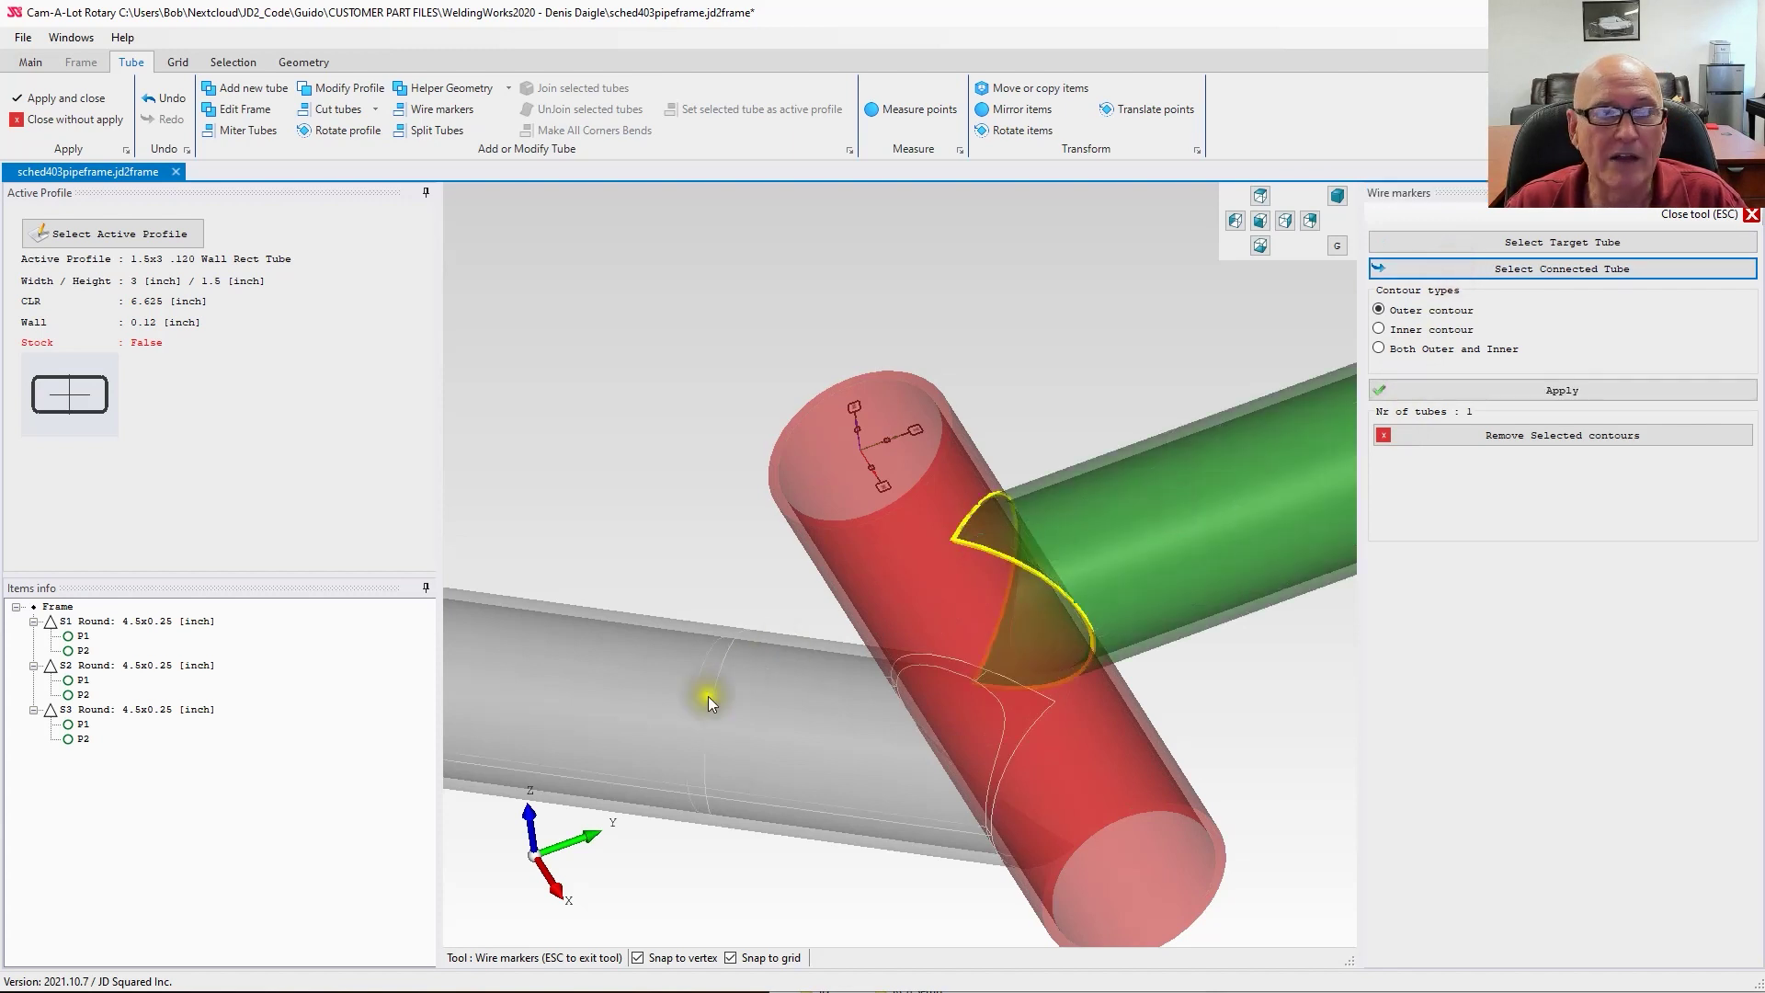
{"action": "left_click", "coordinate": [599, 672]}
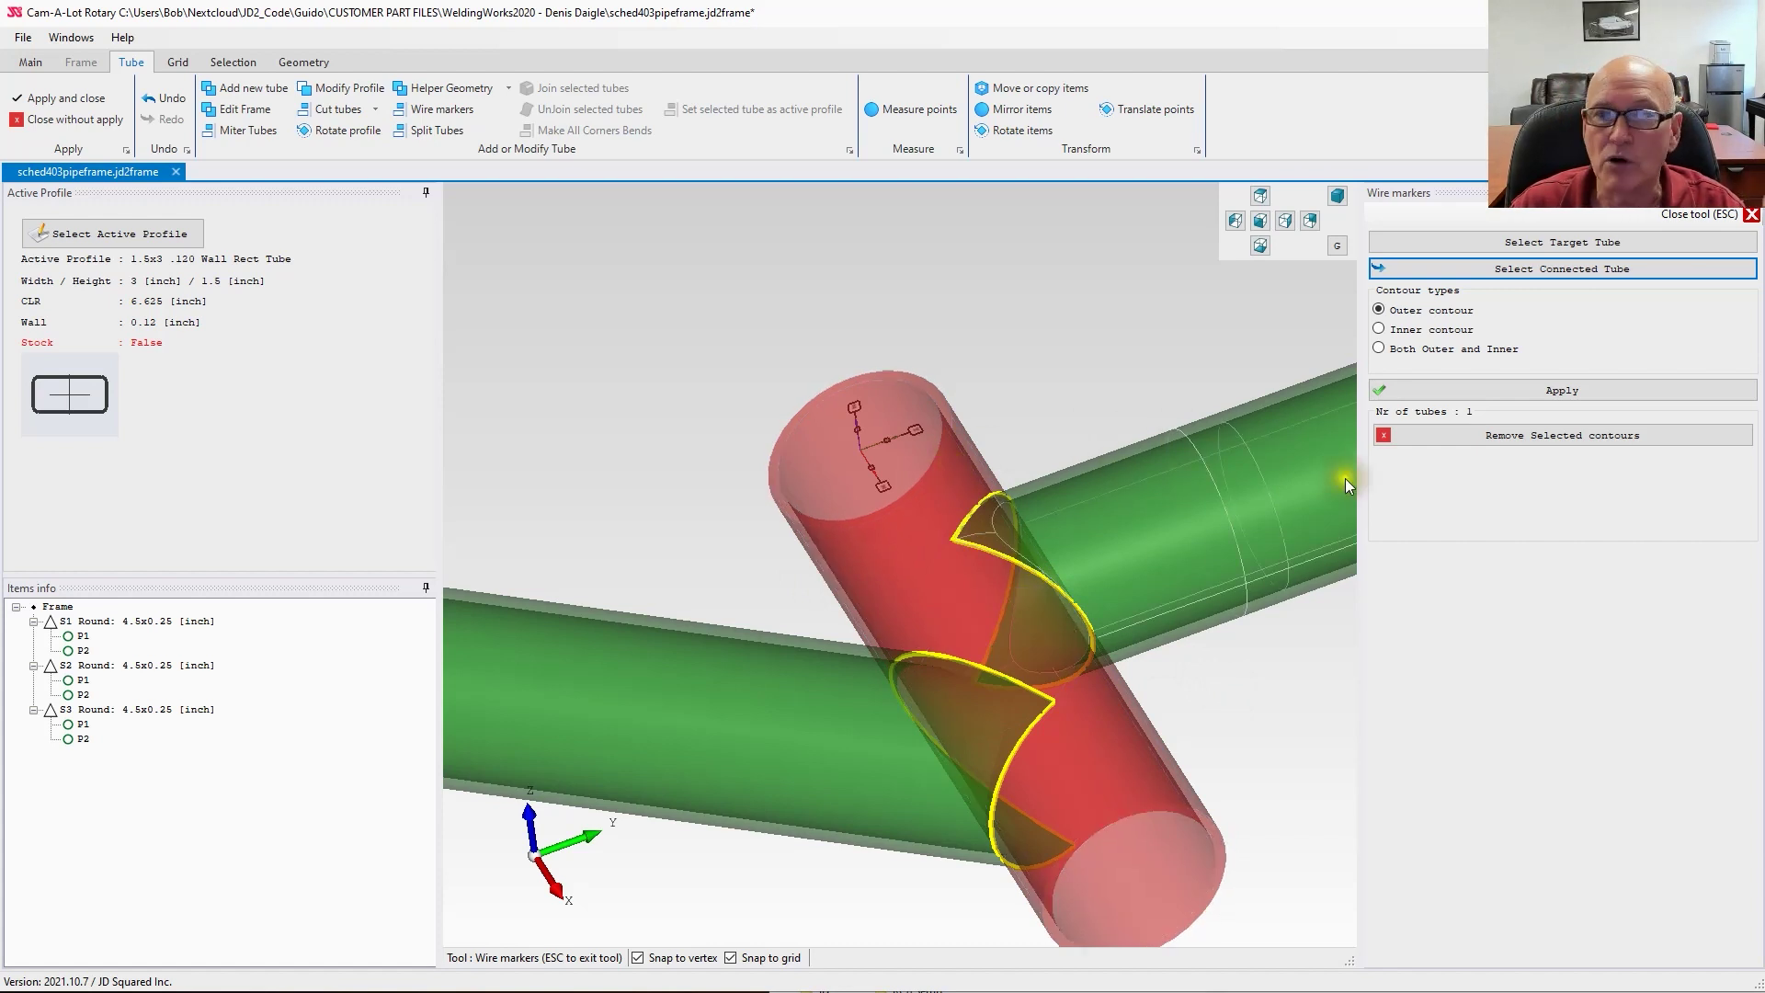
{"action": "left_click", "coordinate": [1379, 349]}
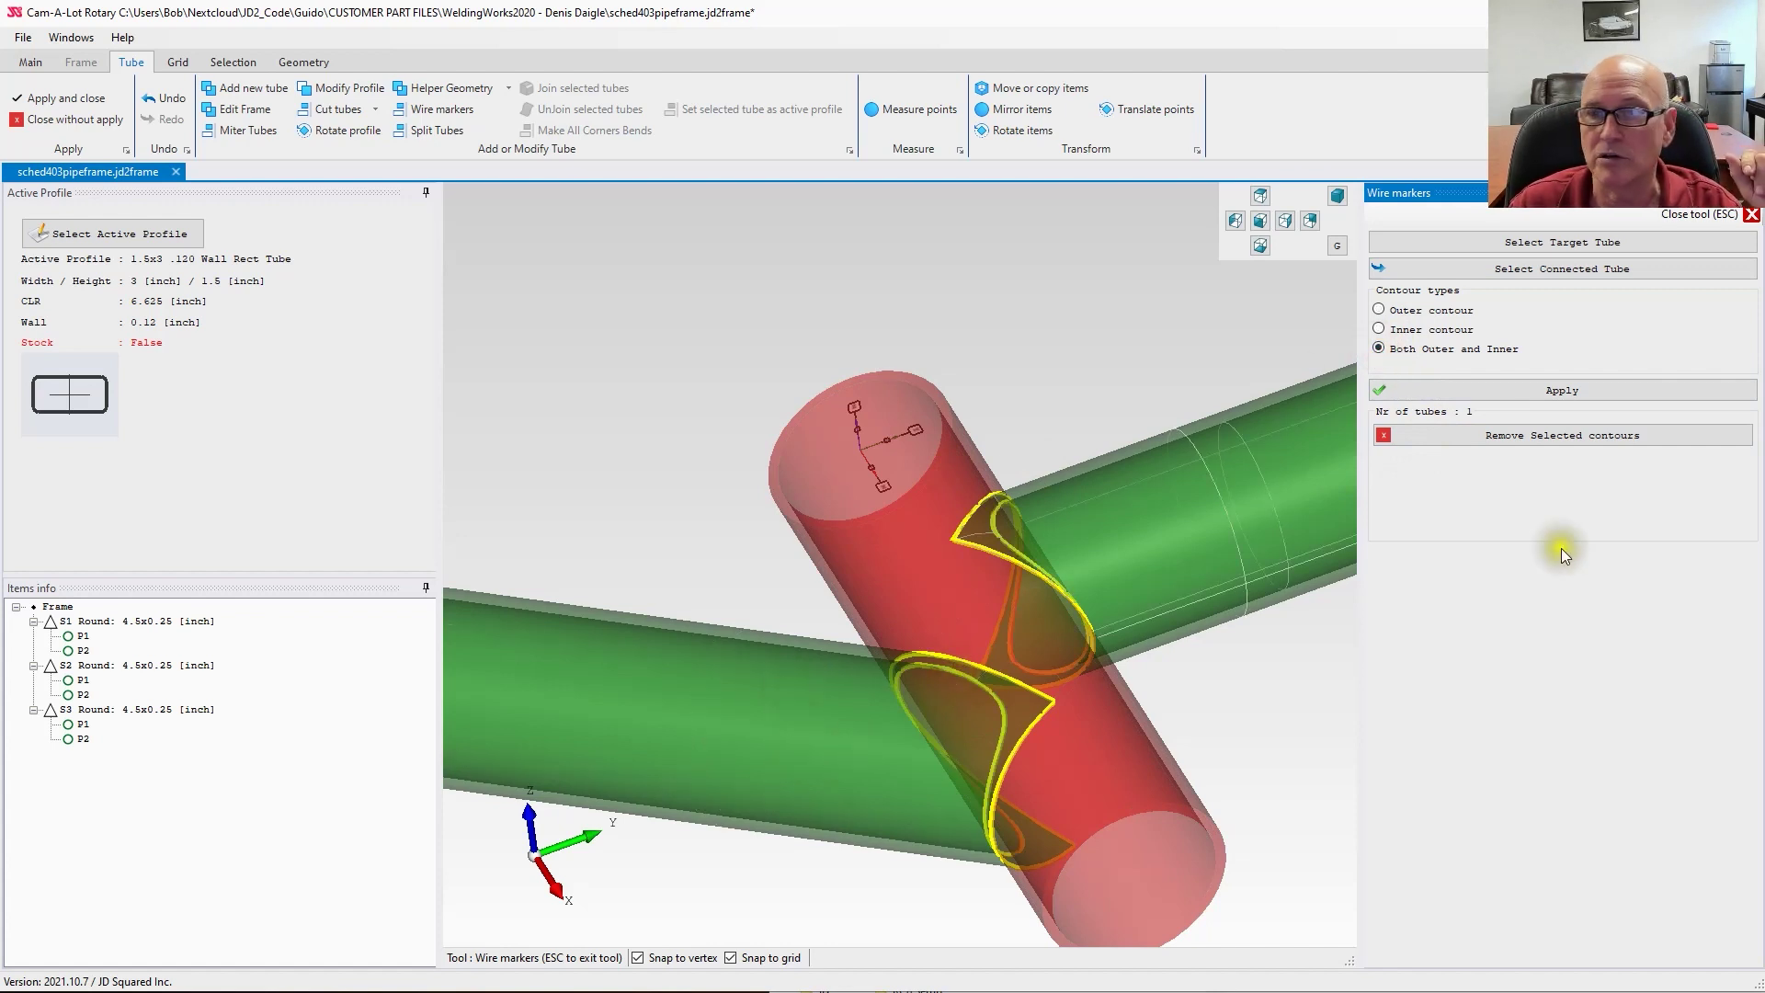
{"action": "left_click", "coordinate": [1547, 381]}
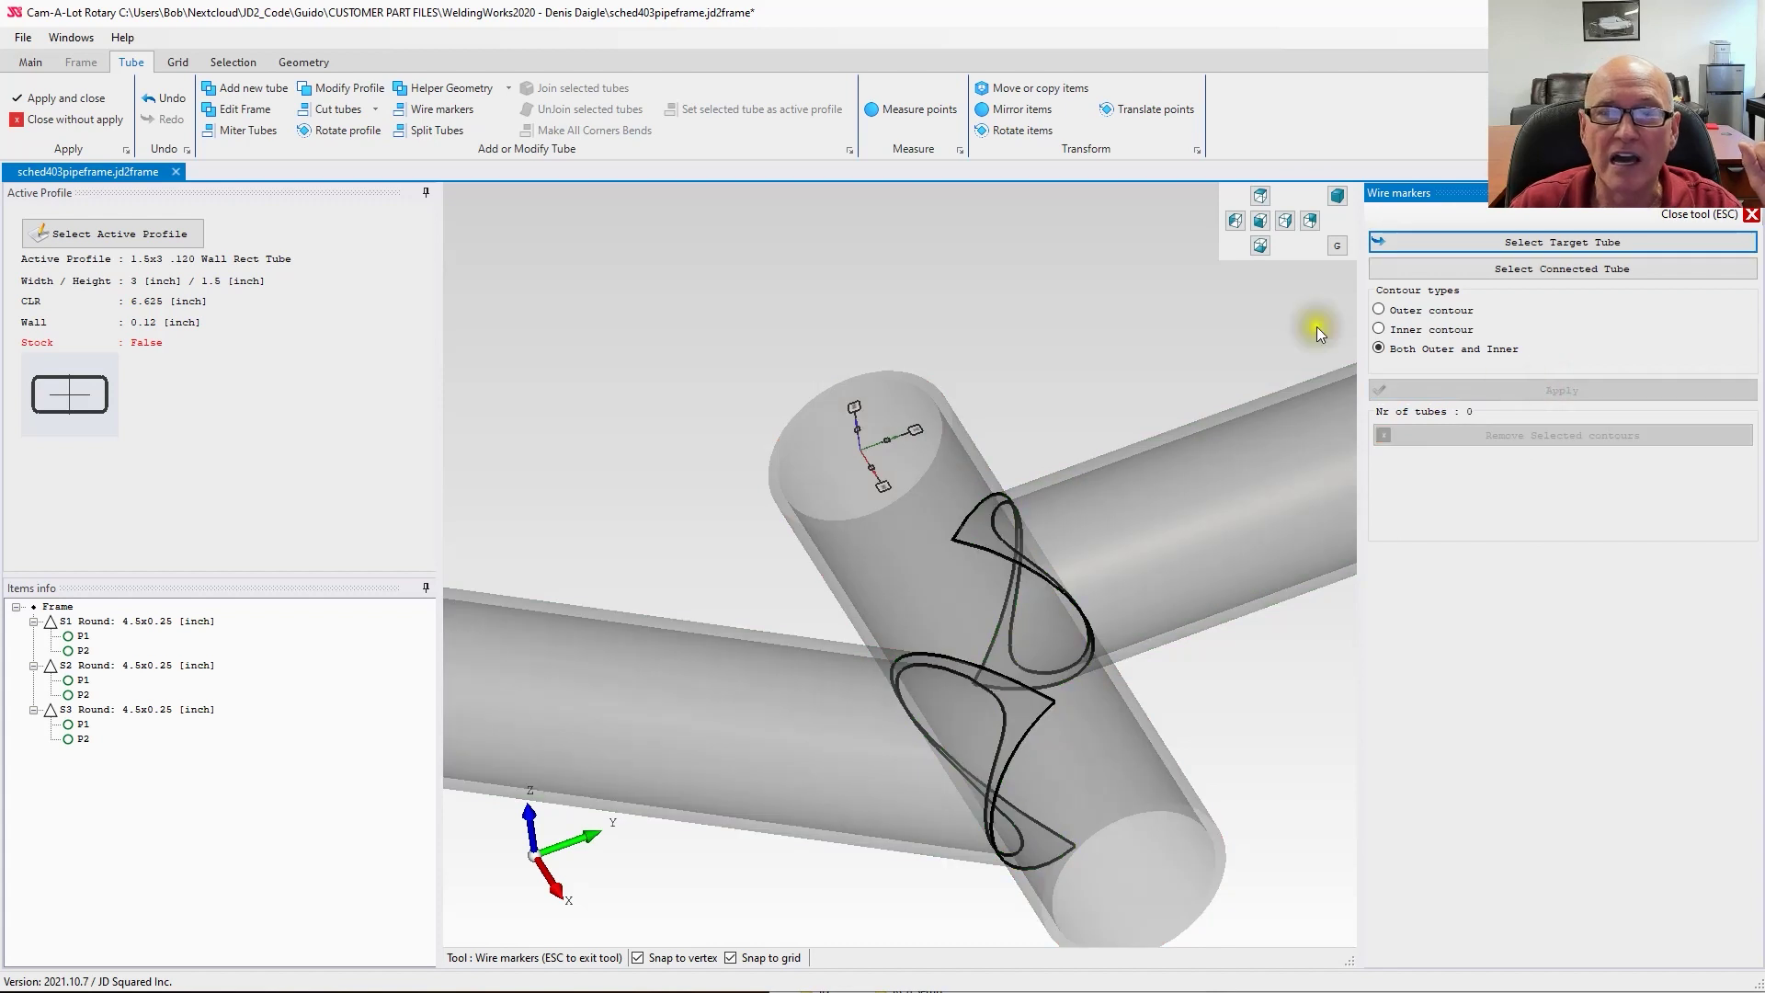
Step: Leave the Wire markers tool and apply the tube edits to the frame, closing the editor
{"action": "left_click", "coordinate": [1089, 285]}
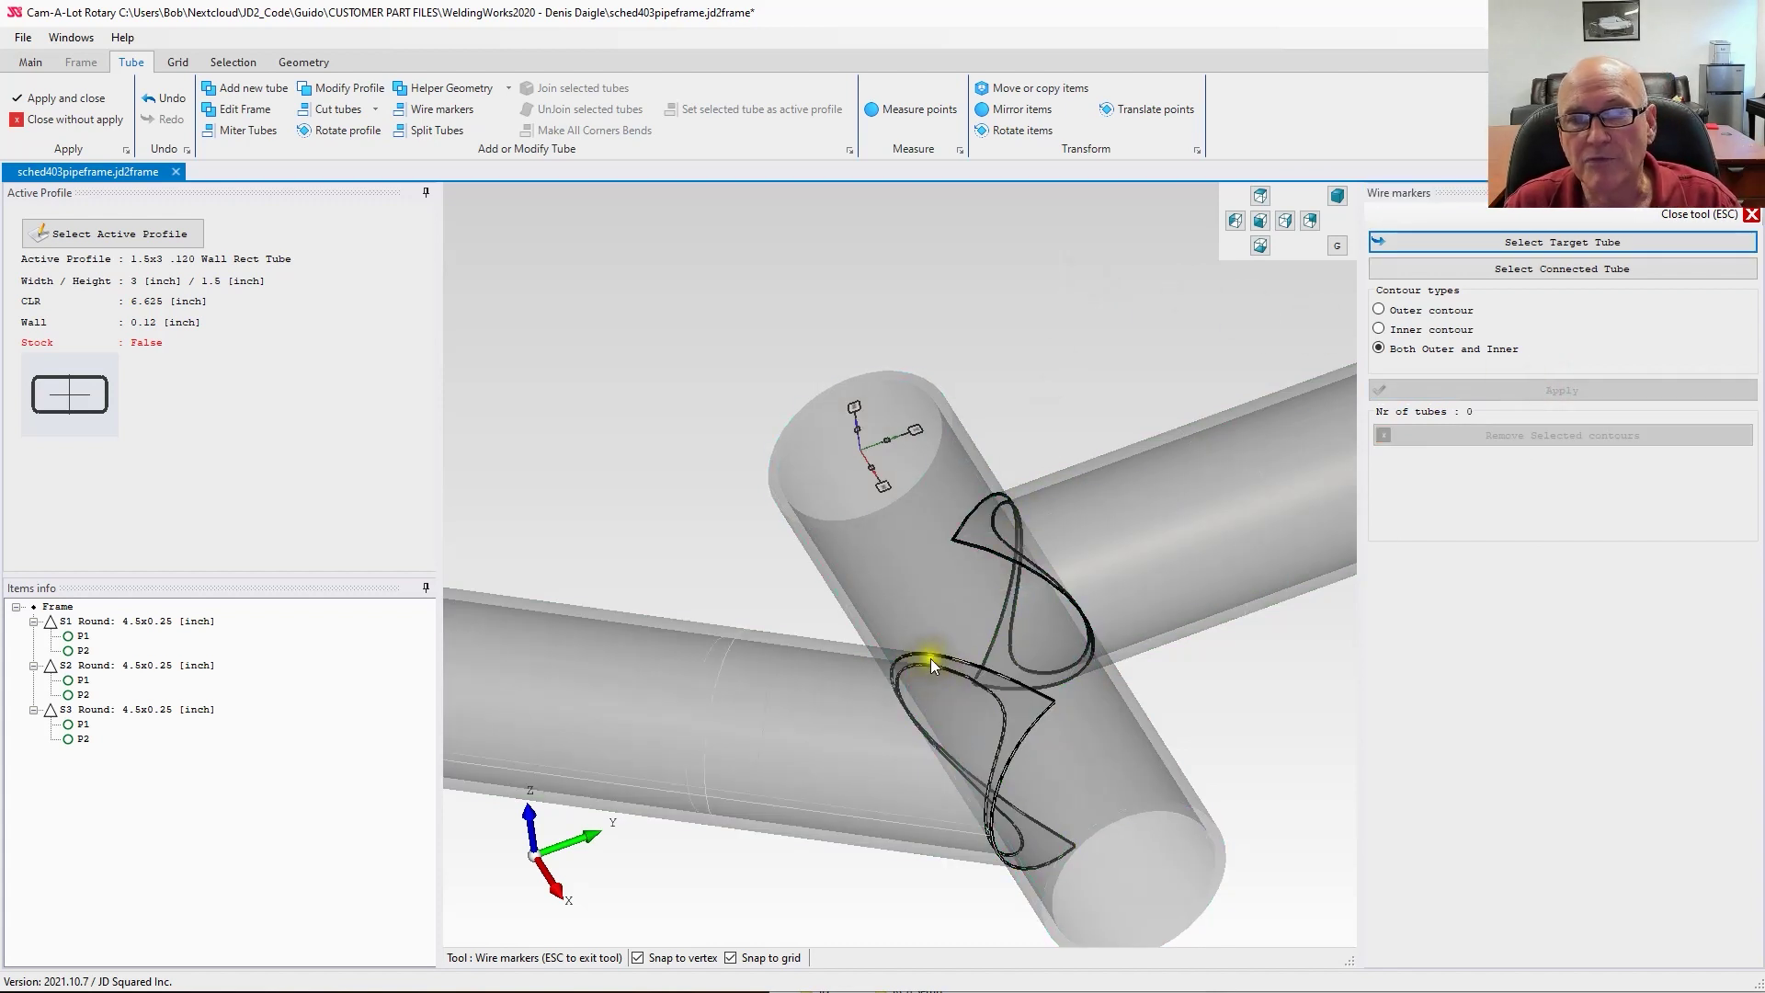
{"action": "middle_click_drag", "start_coordinate": [620, 528], "coordinate": [645, 499]}
{"action": "left_click", "coordinate": [1338, 196]}
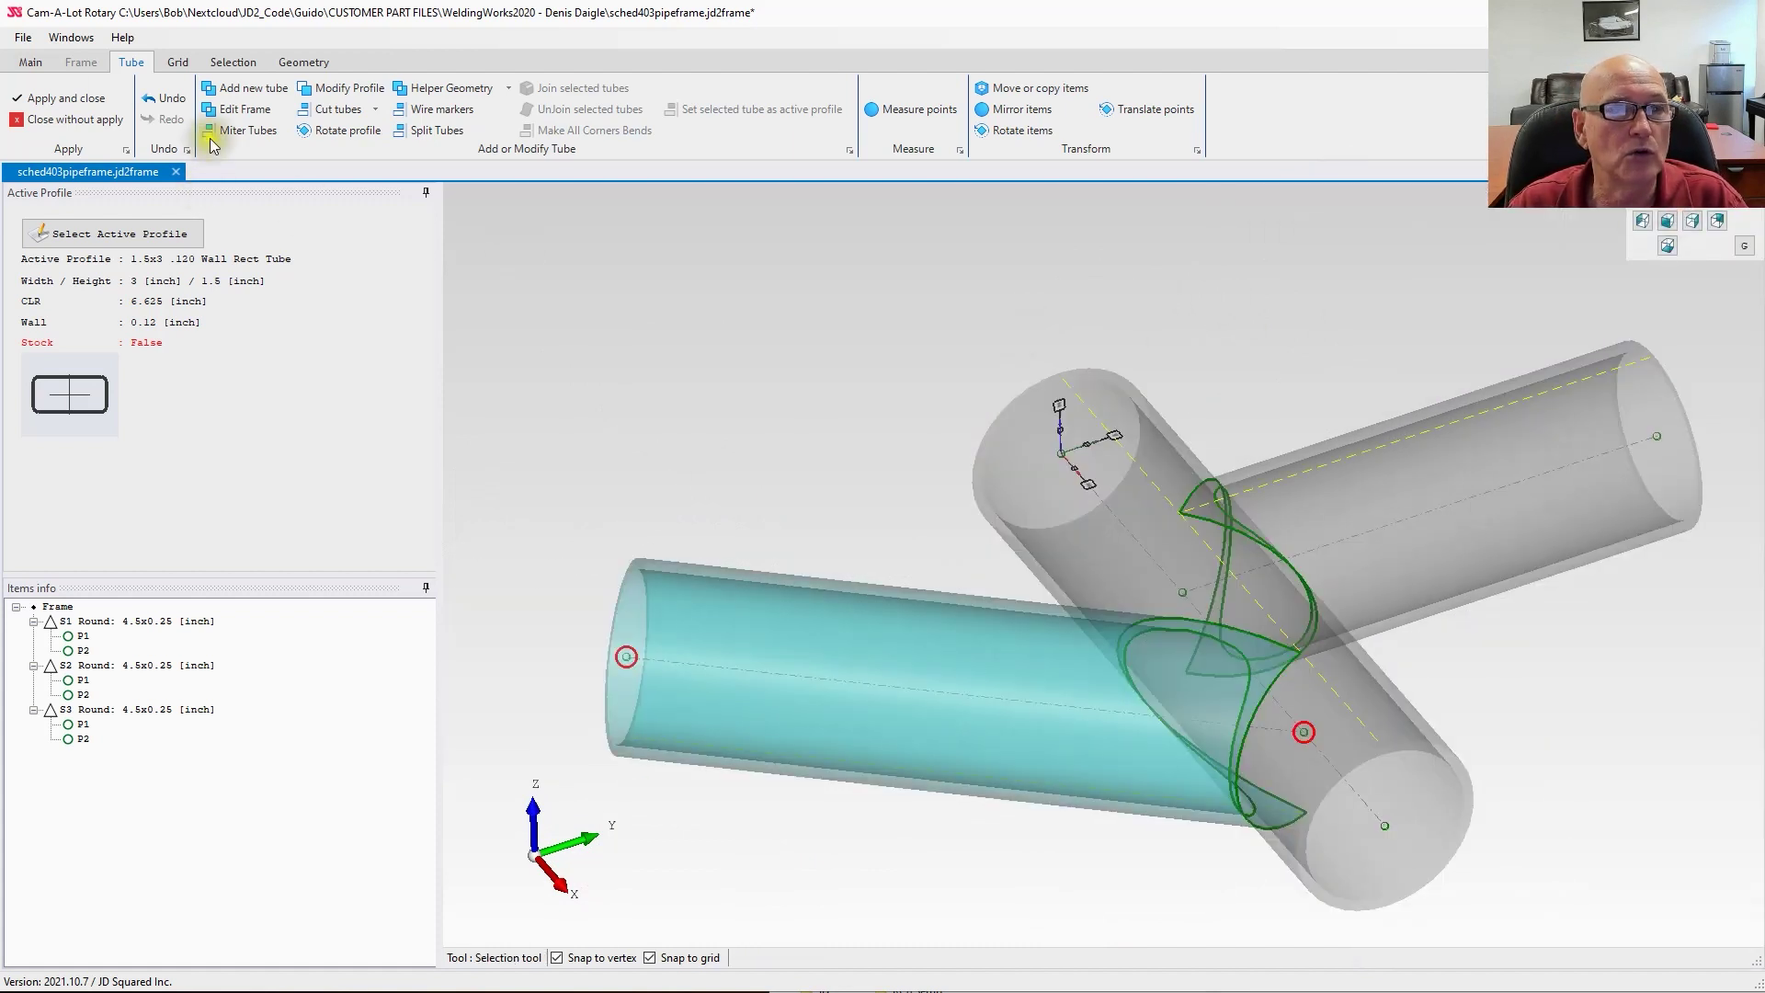
{"action": "left_click", "coordinate": [100, 97]}
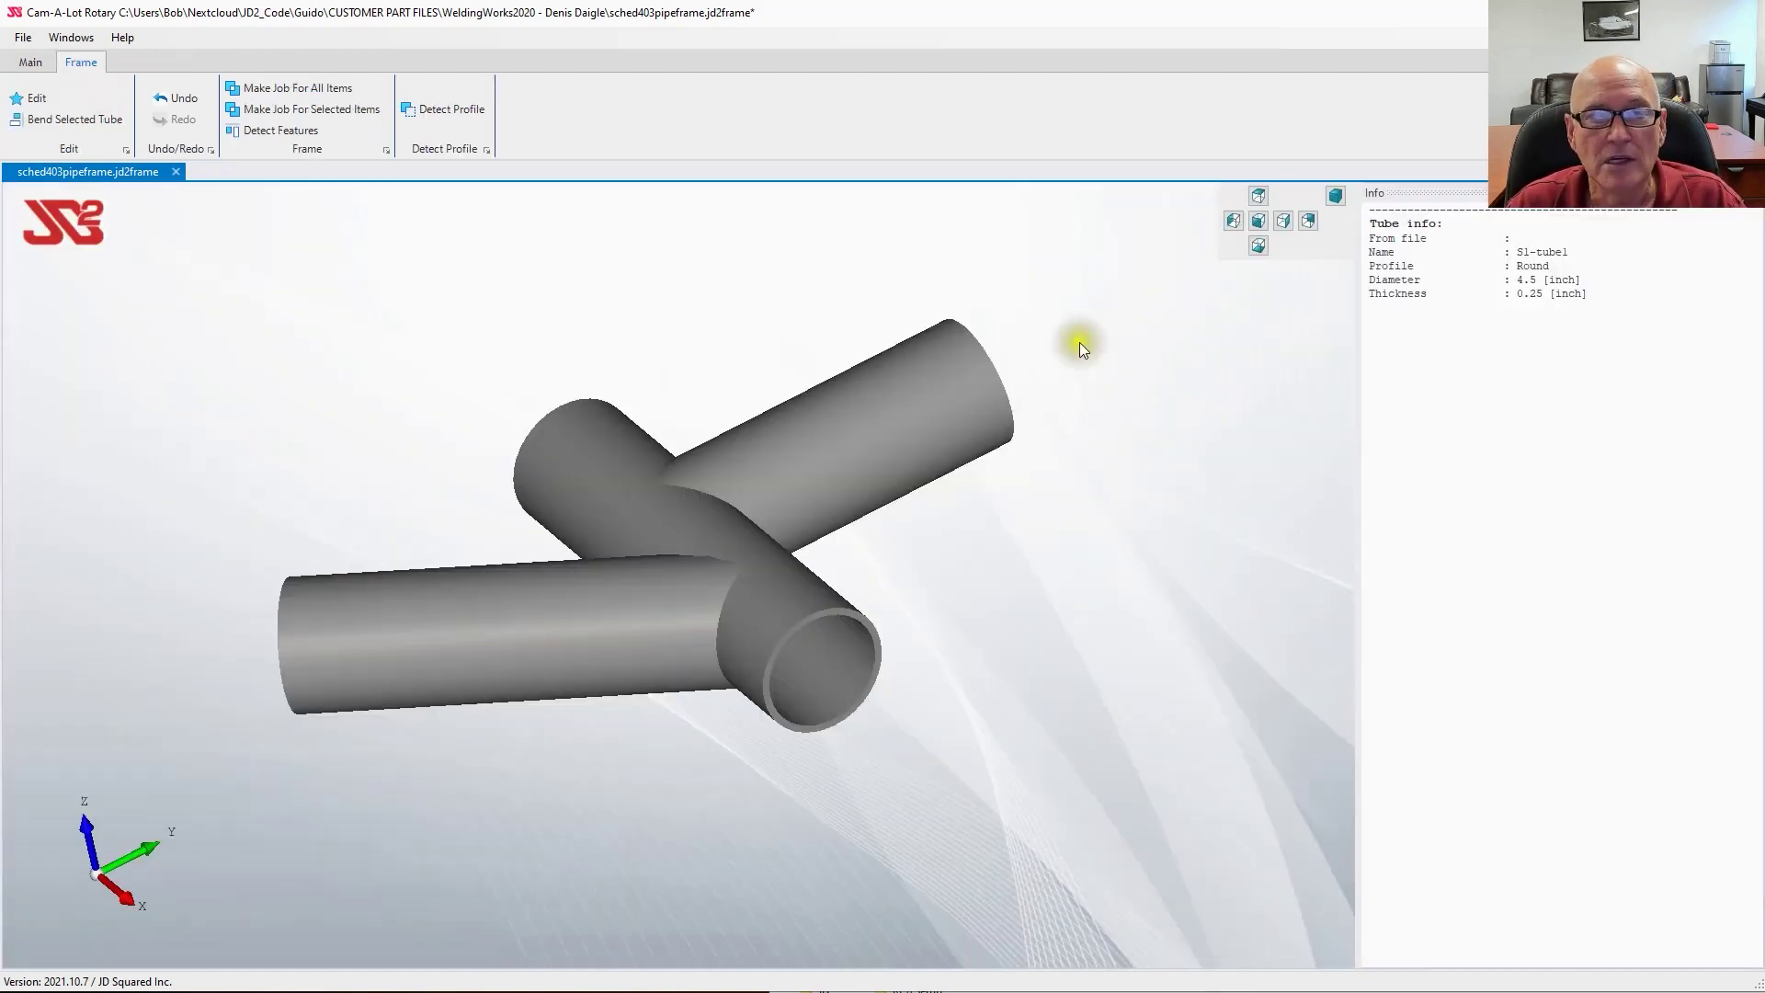
{"action": "left_click_drag", "start_coordinate": [527, 700], "coordinate": [597, 692]}
{"action": "left_click", "coordinate": [597, 692]}
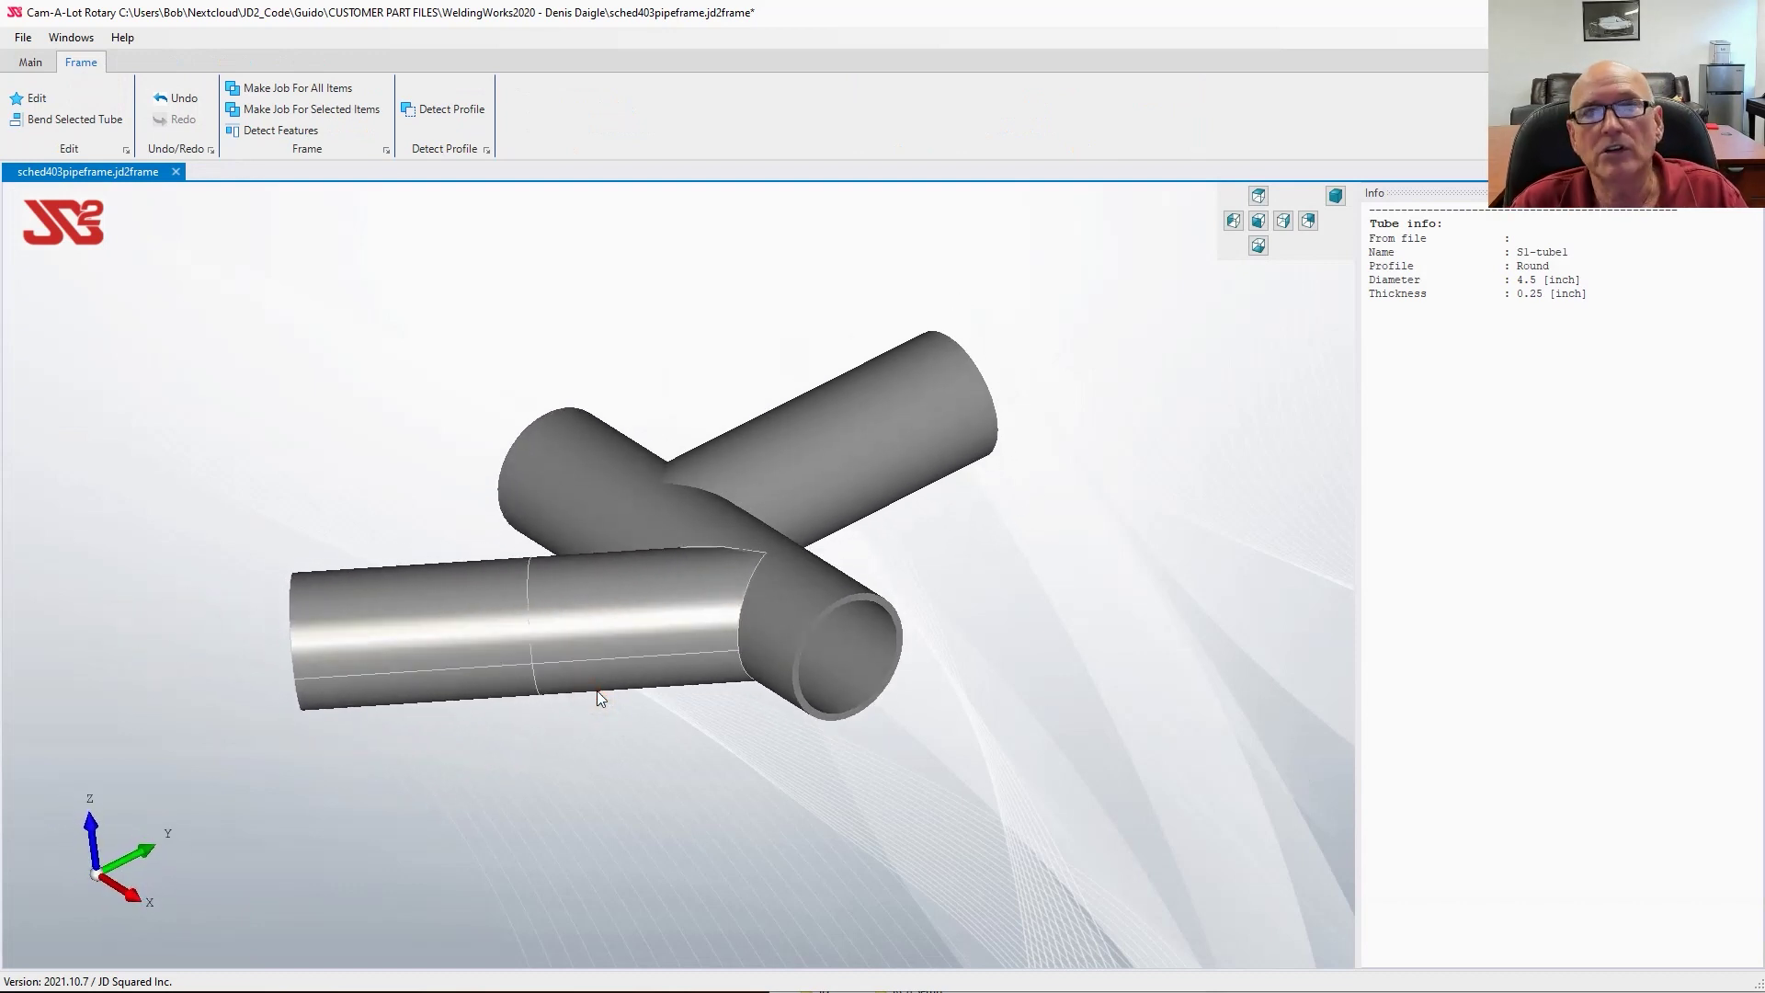
Step: Make a cutting job for all items in the frame and save it over sched404inchtripipe BOB.jd2job
{"action": "left_click", "coordinate": [765, 608]}
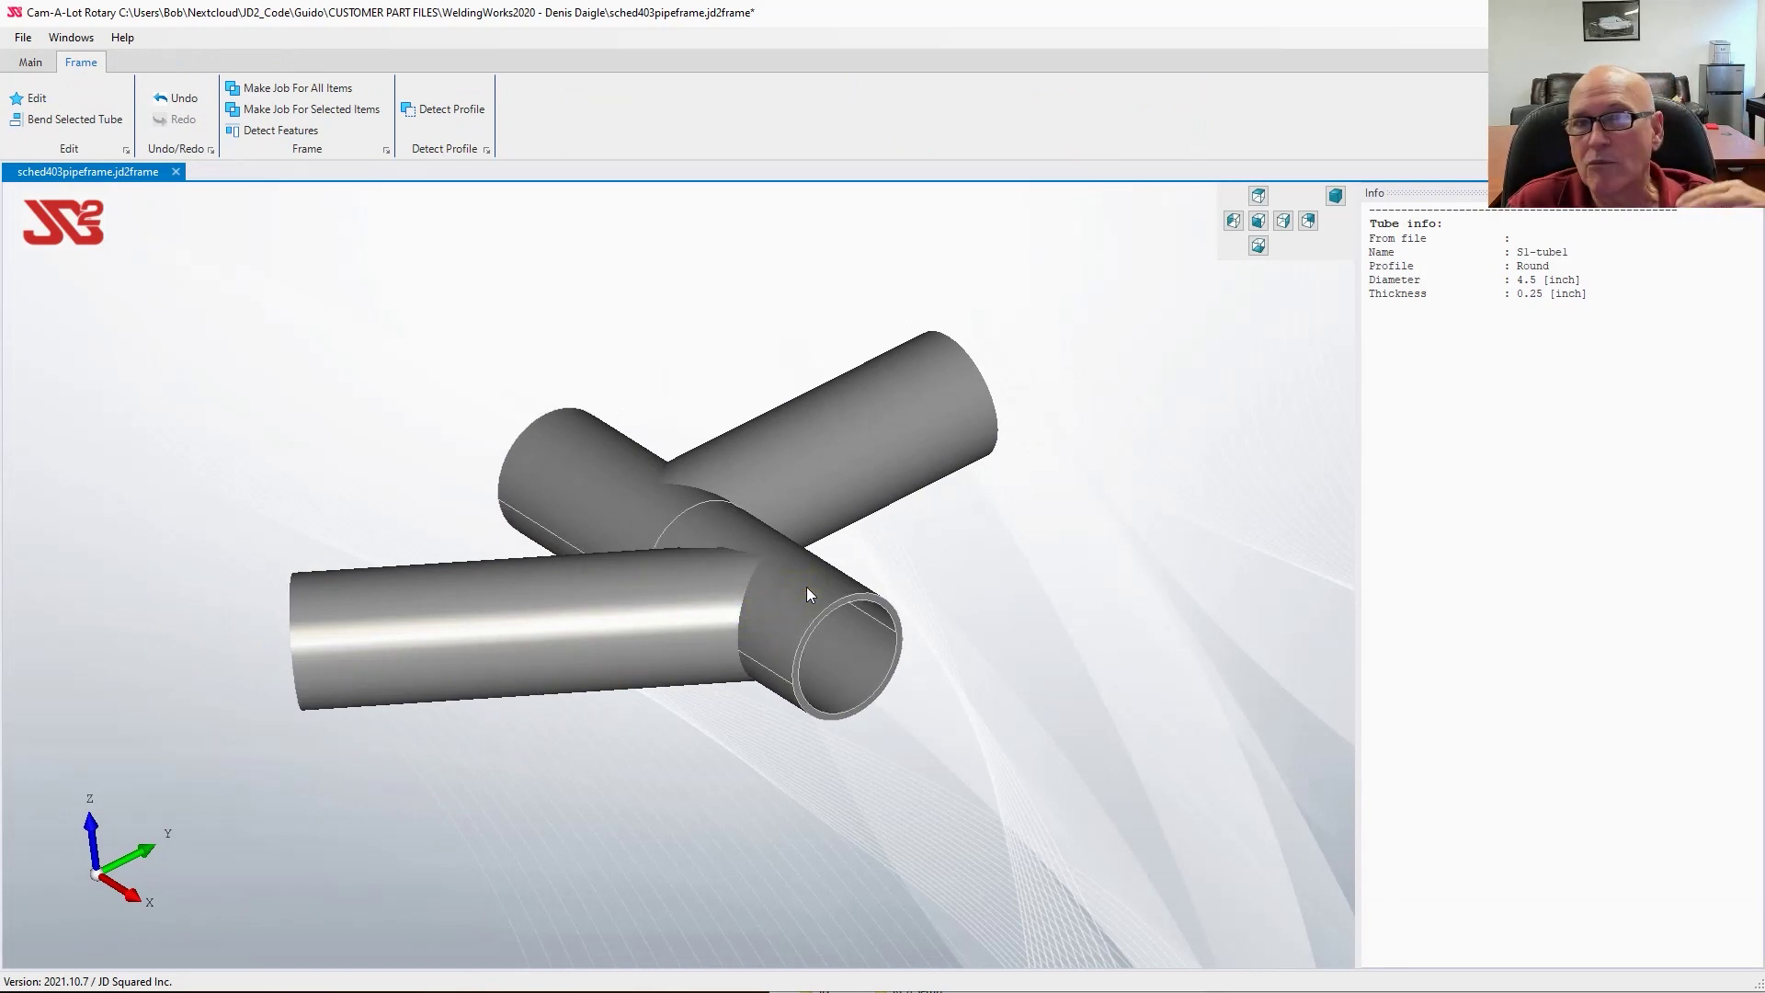
{"action": "mouse_move", "coordinate": [808, 593]}
{"action": "left_mouse_down"}
{"action": "mouse_move", "coordinate": [912, 743]}
{"action": "mouse_move", "coordinate": [921, 505]}
{"action": "mouse_move", "coordinate": [862, 523]}
{"action": "mouse_move", "coordinate": [902, 557]}
{"action": "mouse_move", "coordinate": [897, 620]}
{"action": "mouse_move", "coordinate": [891, 565]}
{"action": "mouse_move", "coordinate": [901, 610]}
{"action": "mouse_move", "coordinate": [891, 580]}
{"action": "left_mouse_up"}
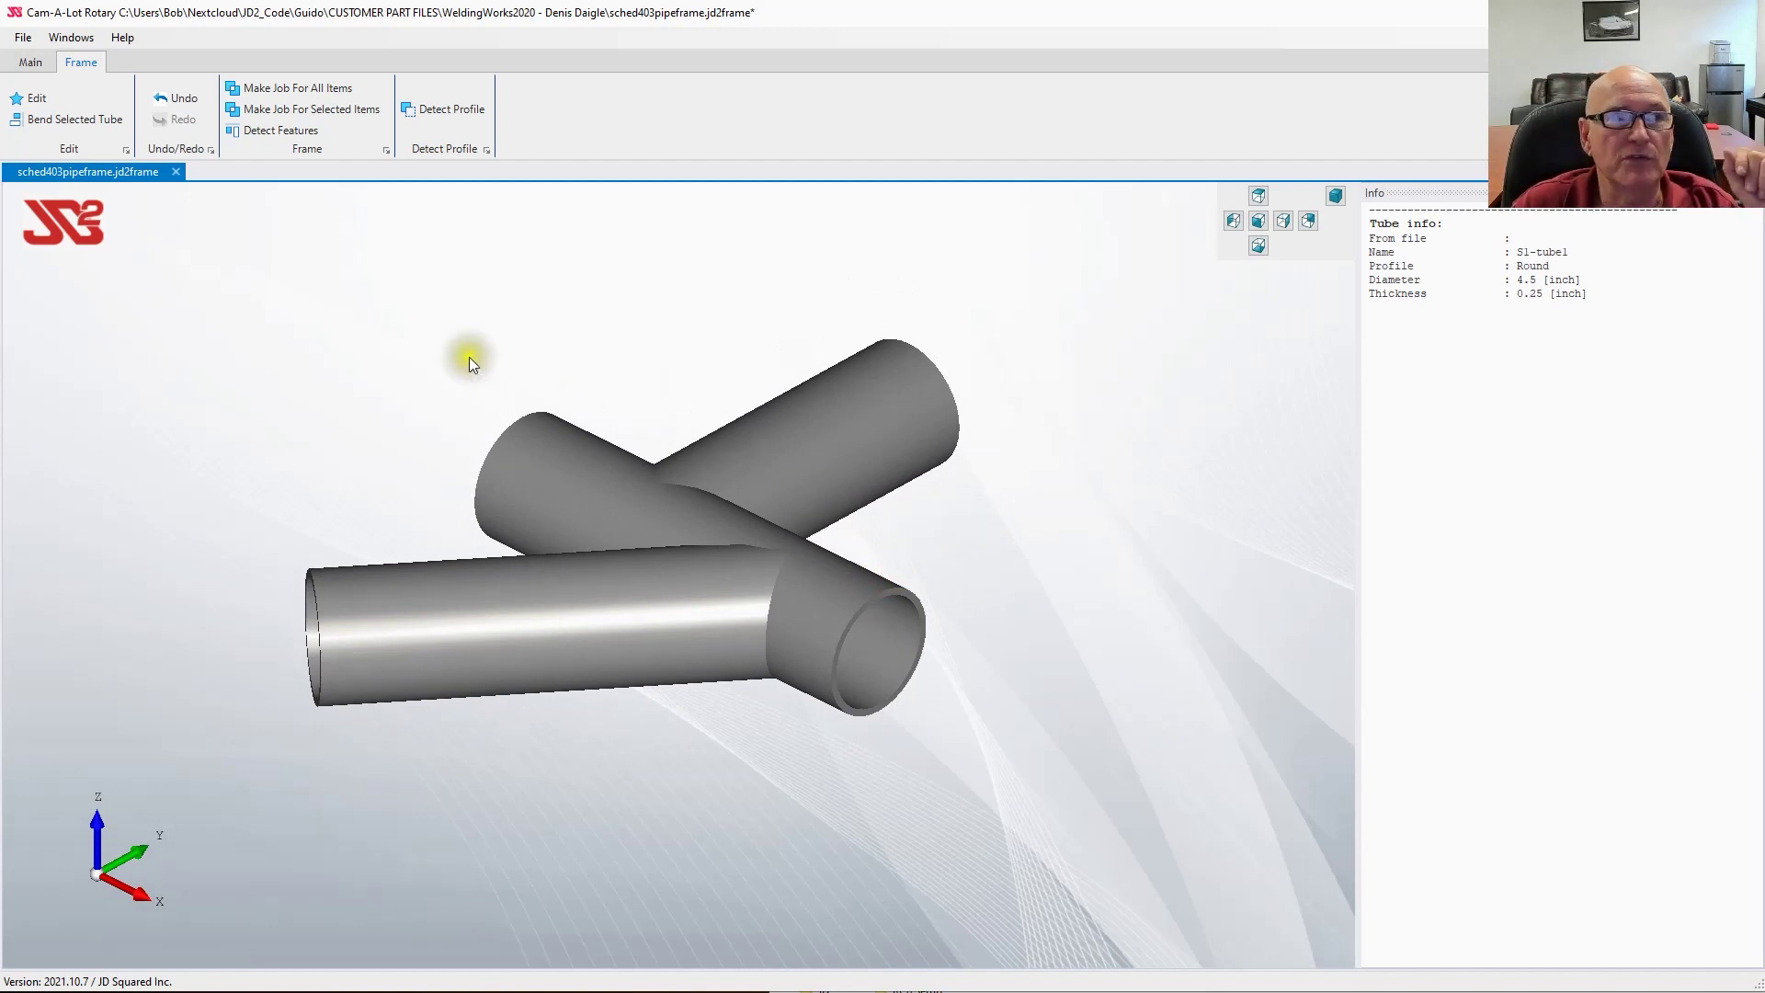
{"action": "left_click", "coordinate": [293, 88]}
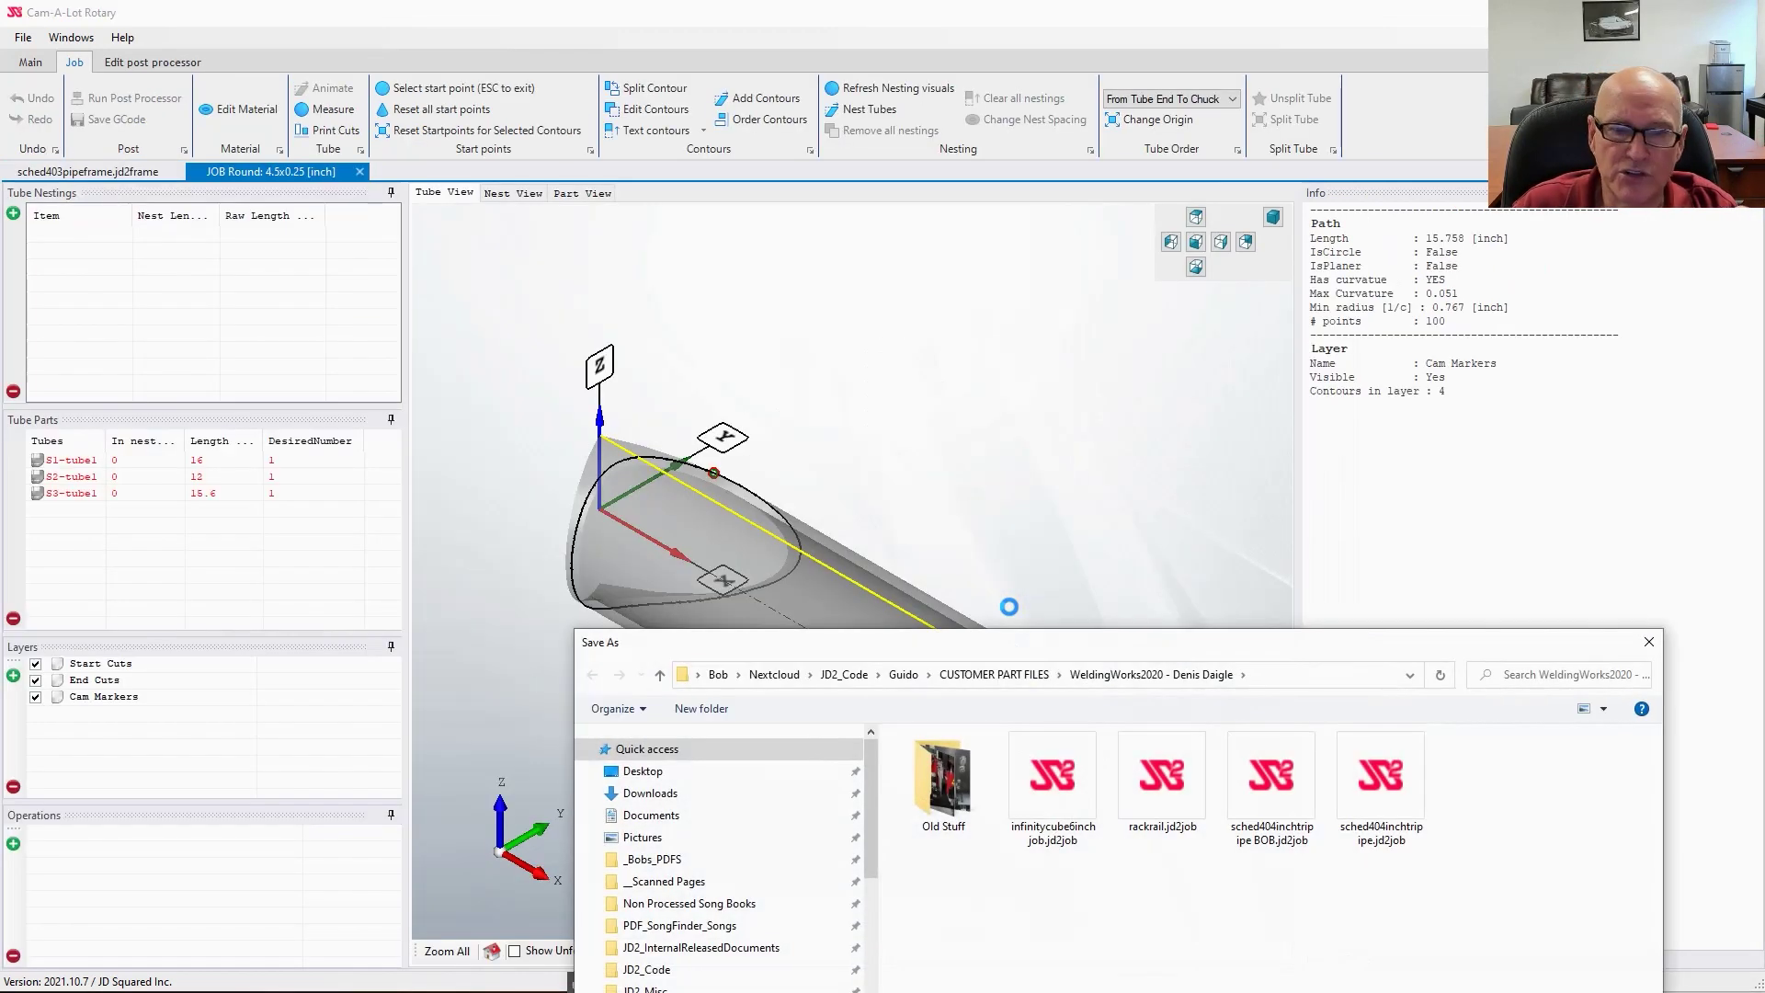
{"action": "left_click_drag", "start_coordinate": [1012, 642], "coordinate": [796, 201]}
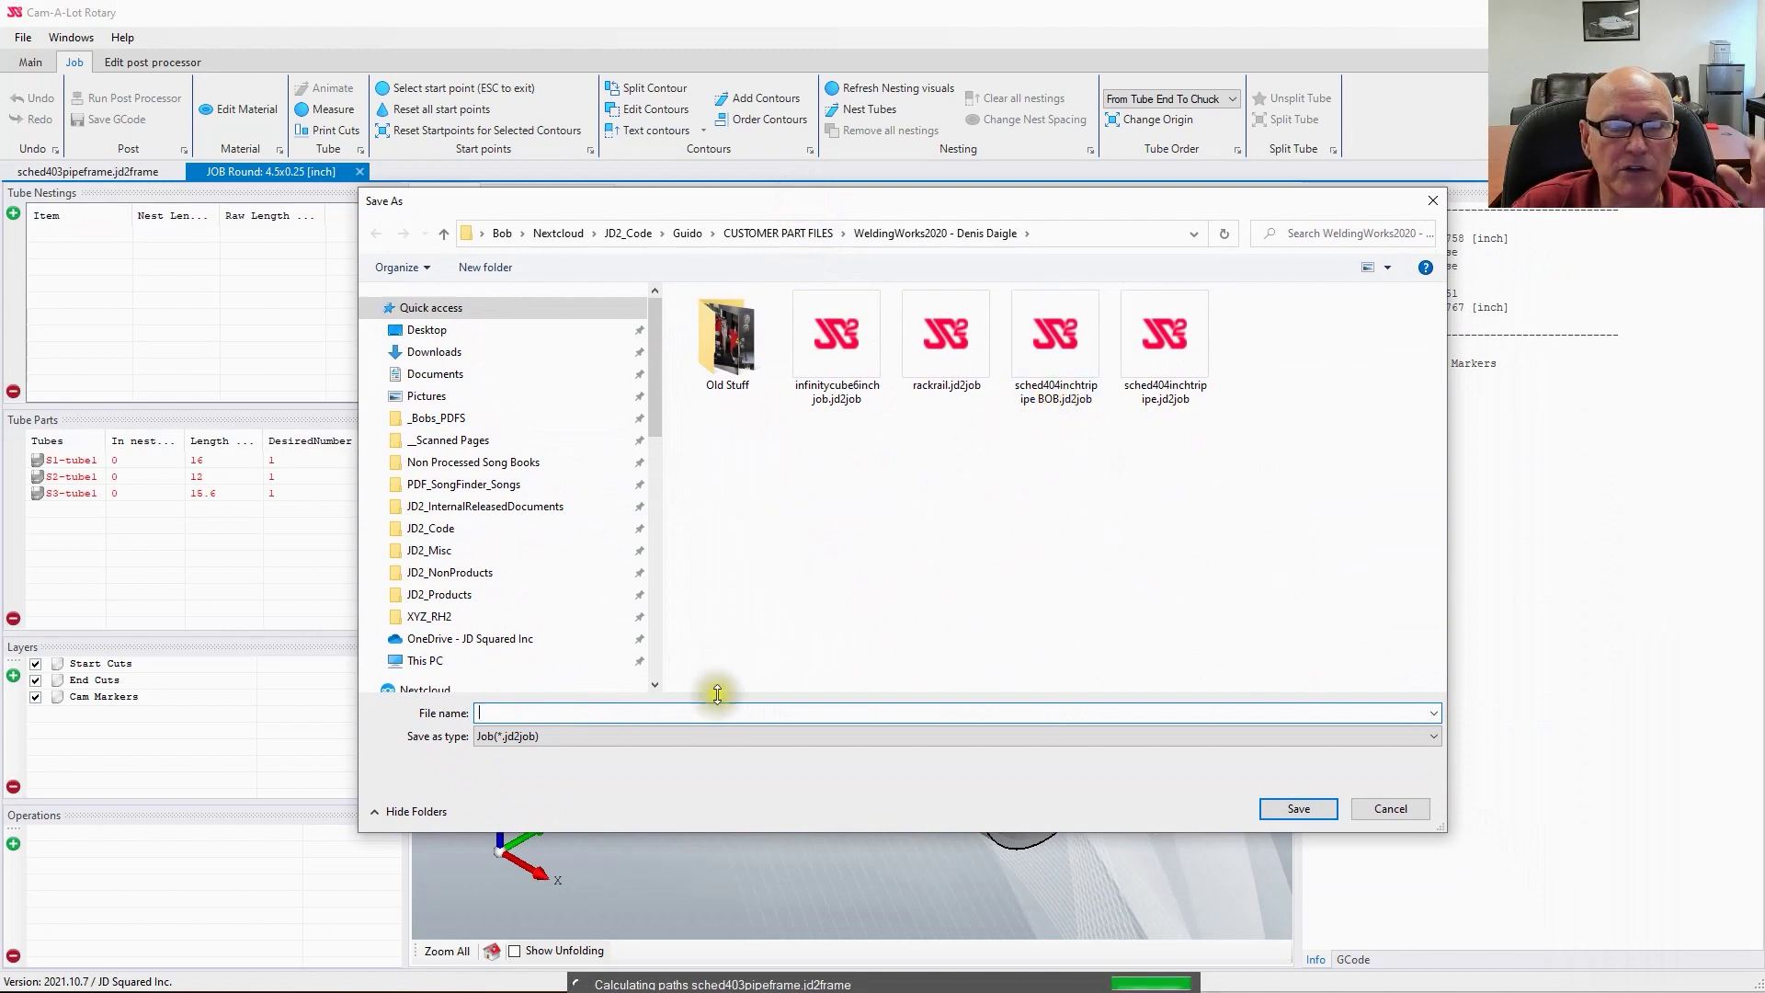
{"action": "double_click", "coordinate": [1045, 377]}
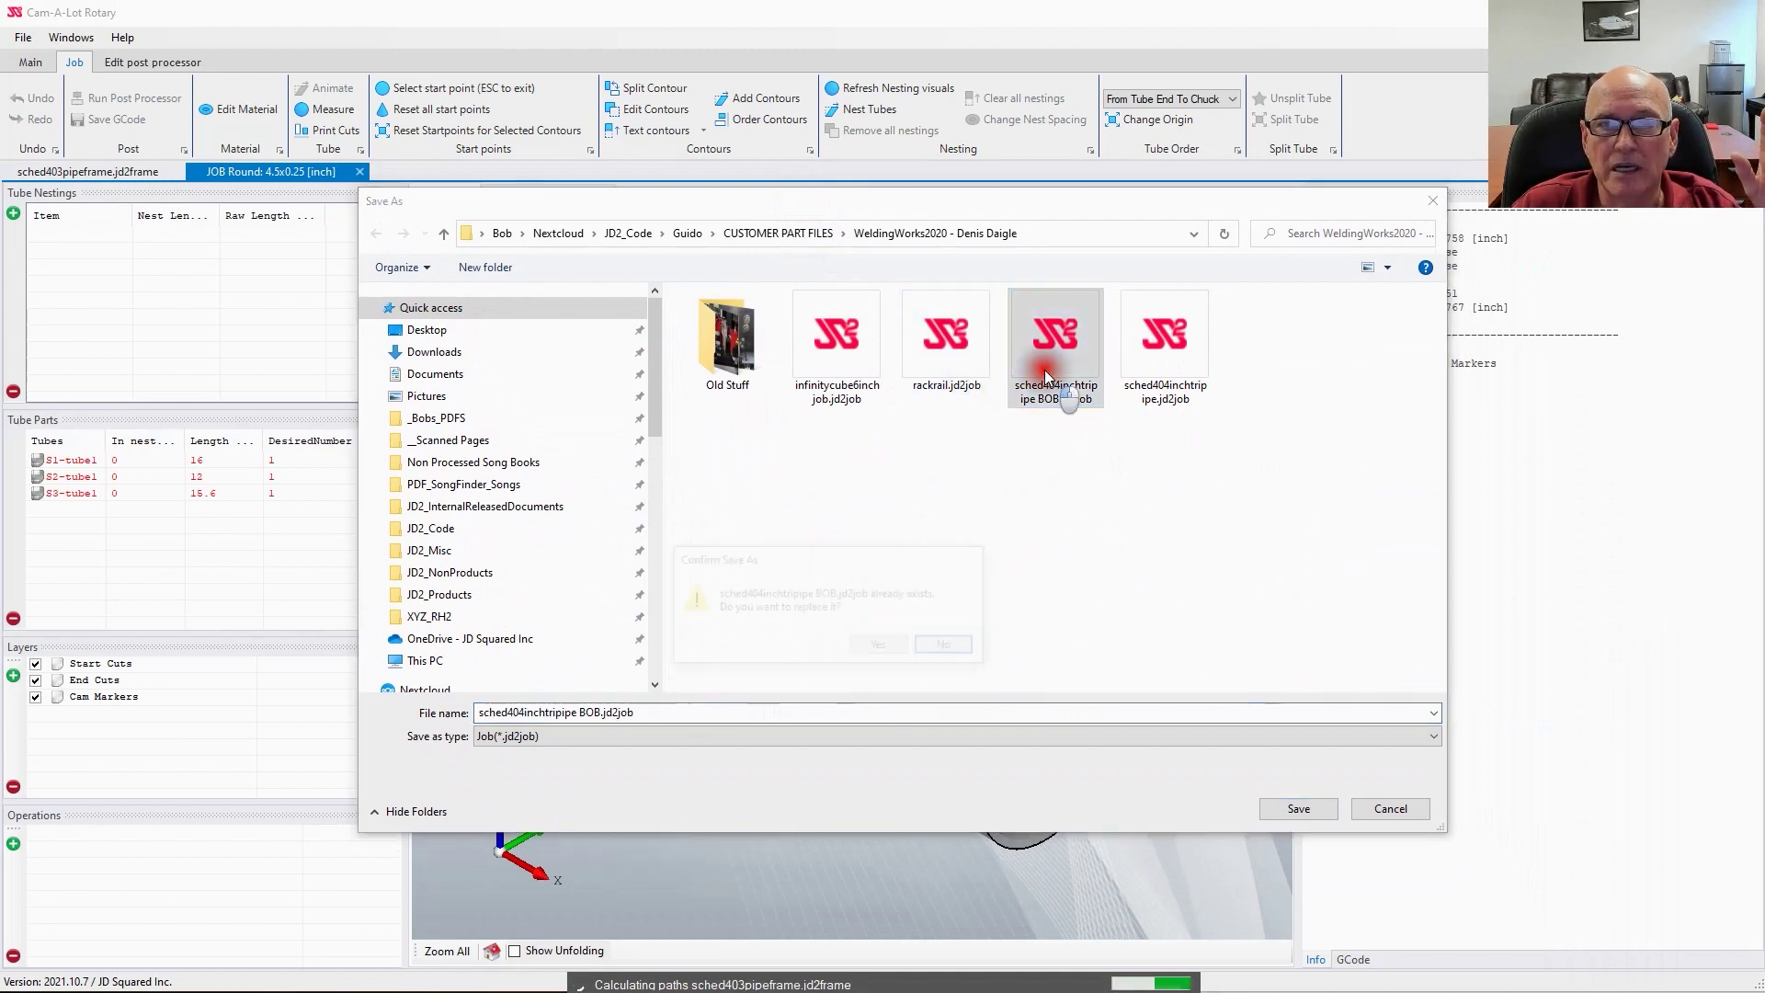
{"action": "left_click", "coordinate": [881, 645]}
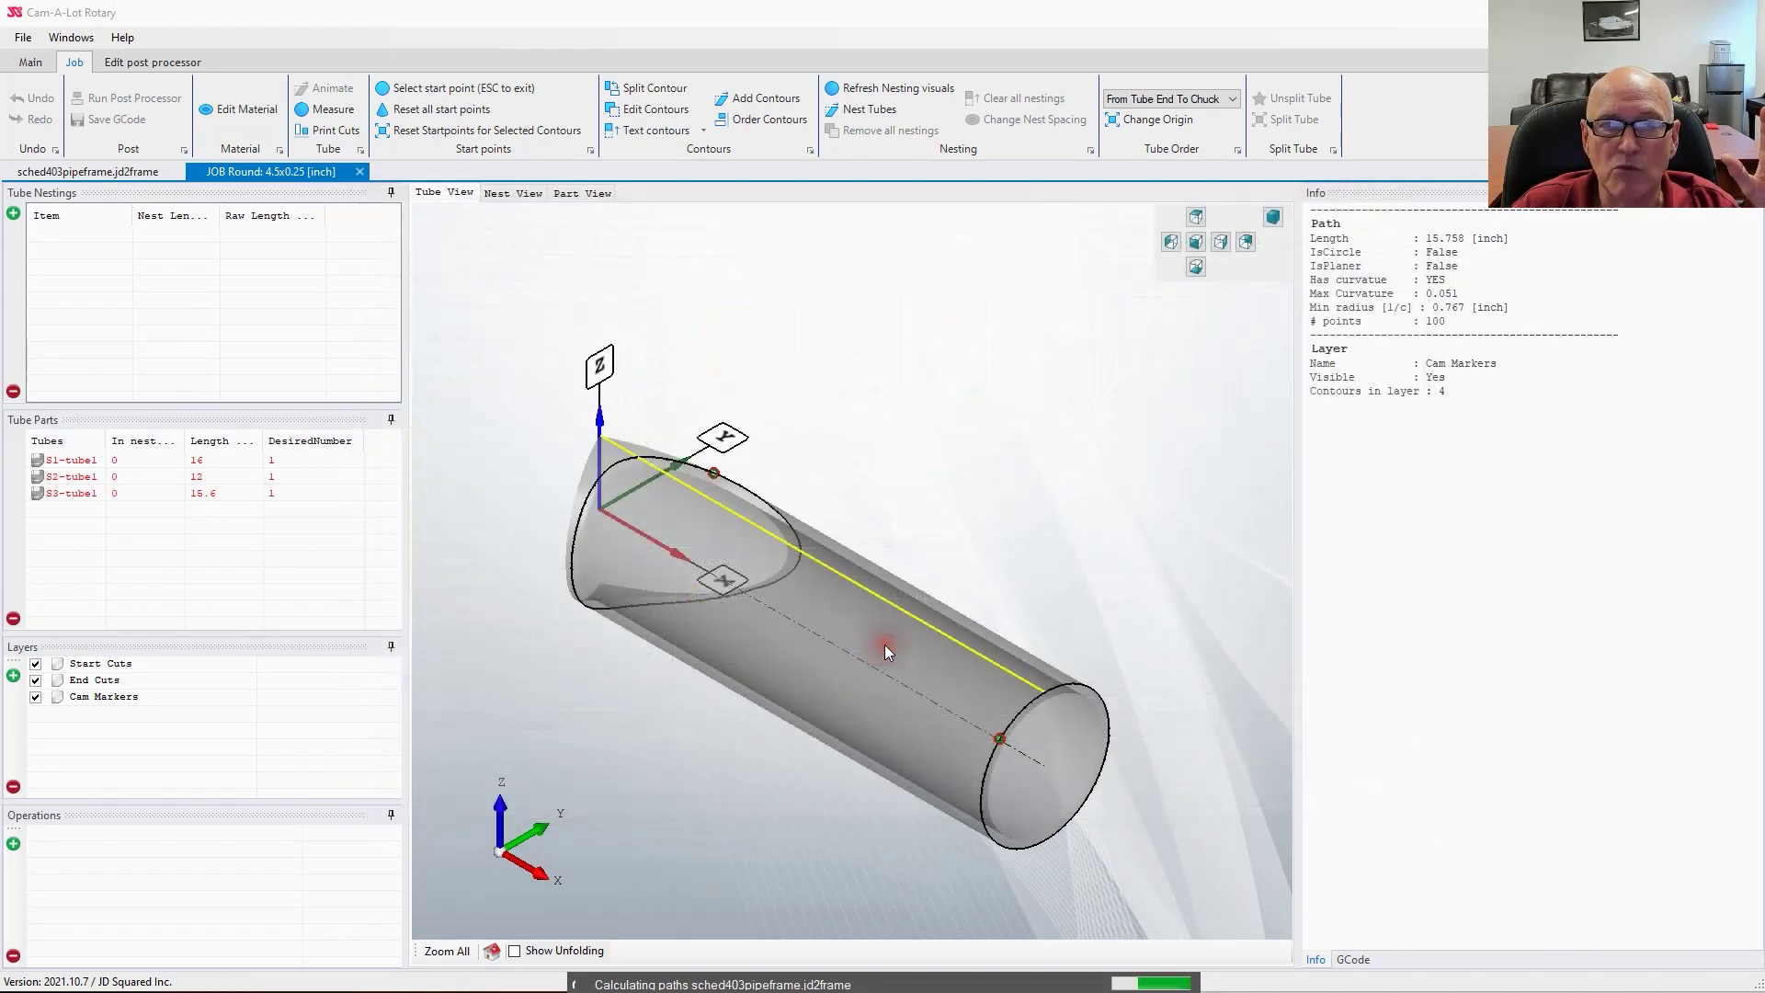
Step: Display the S1-tube1 part in the tube view and clear its contour selection
{"action": "left_click", "coordinate": [66, 461]}
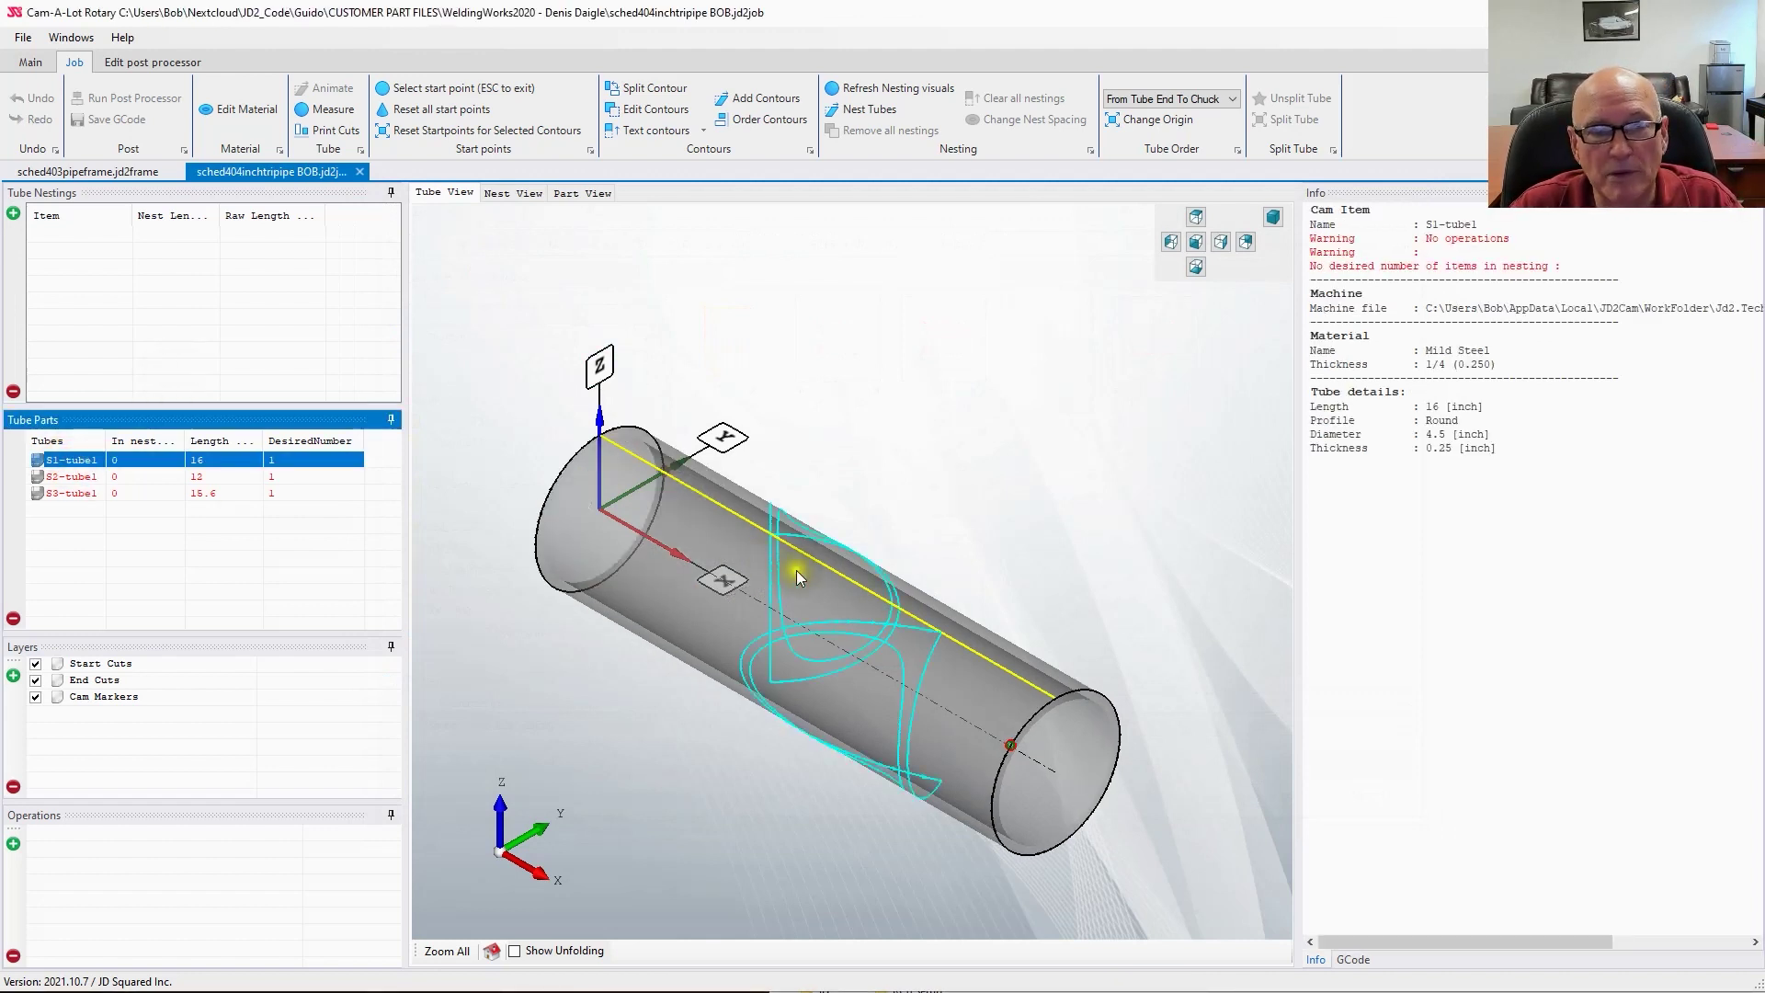
{"action": "left_click", "coordinate": [1051, 483]}
{"action": "left_click", "coordinate": [83, 464]}
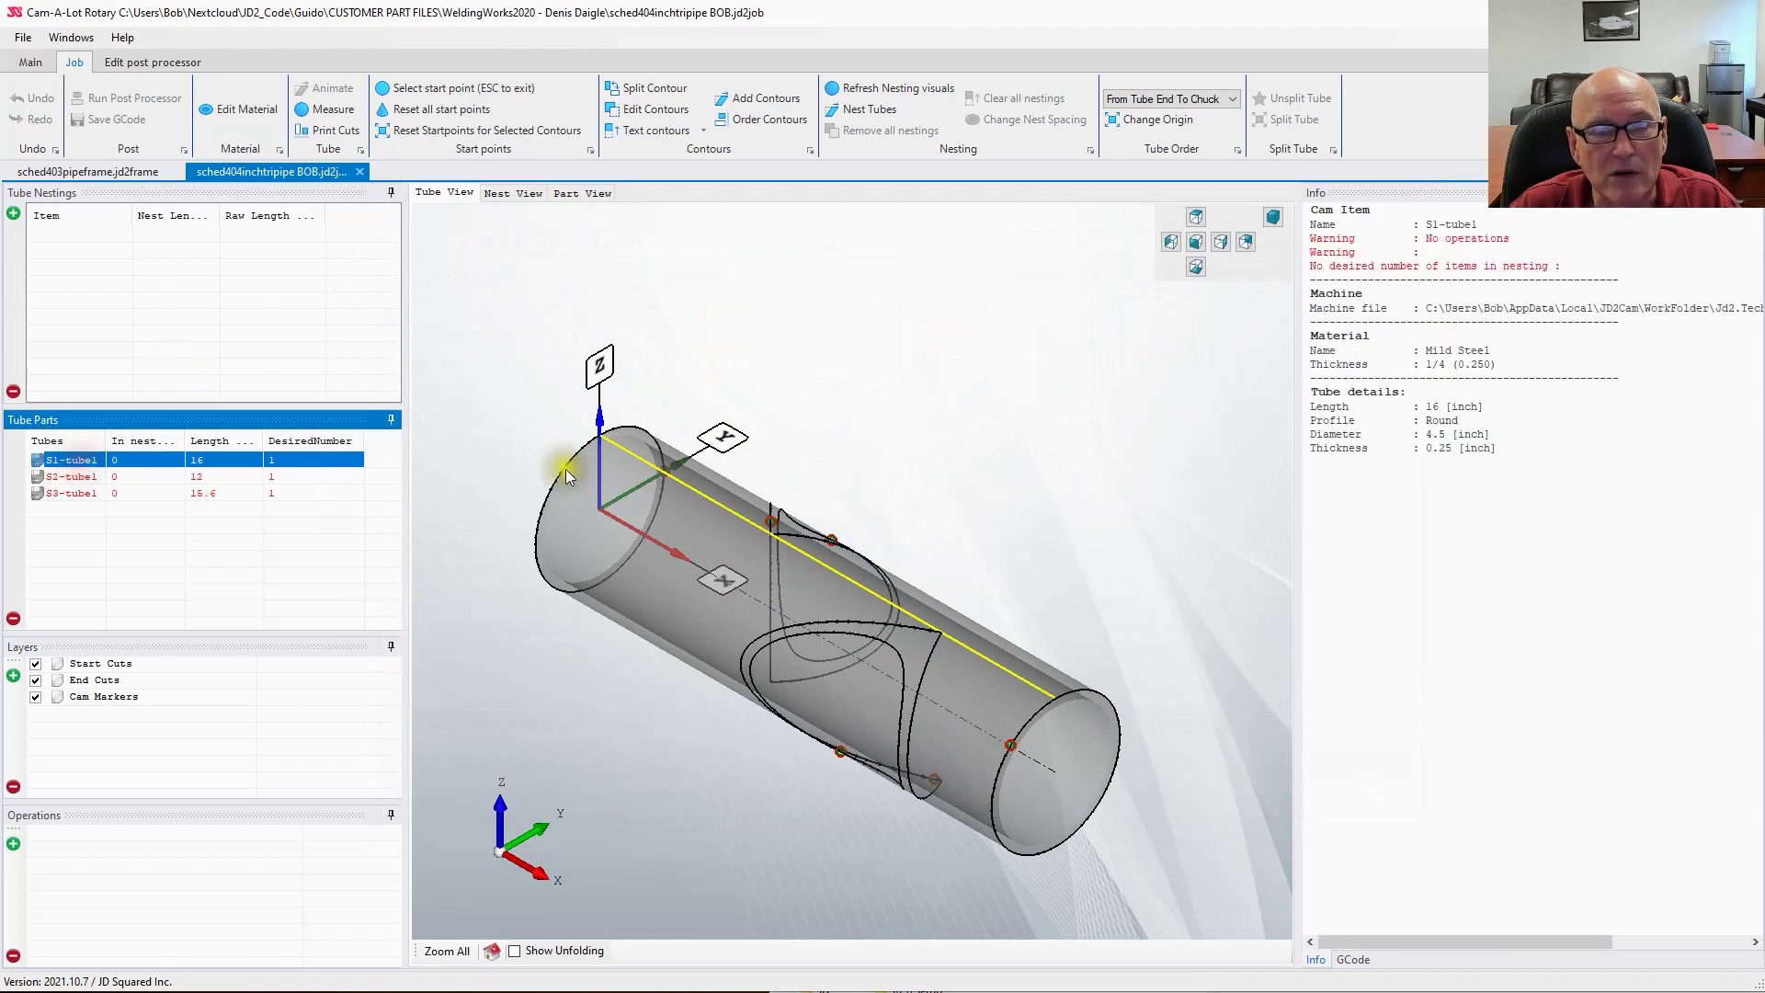
{"action": "left_click", "coordinate": [977, 468]}
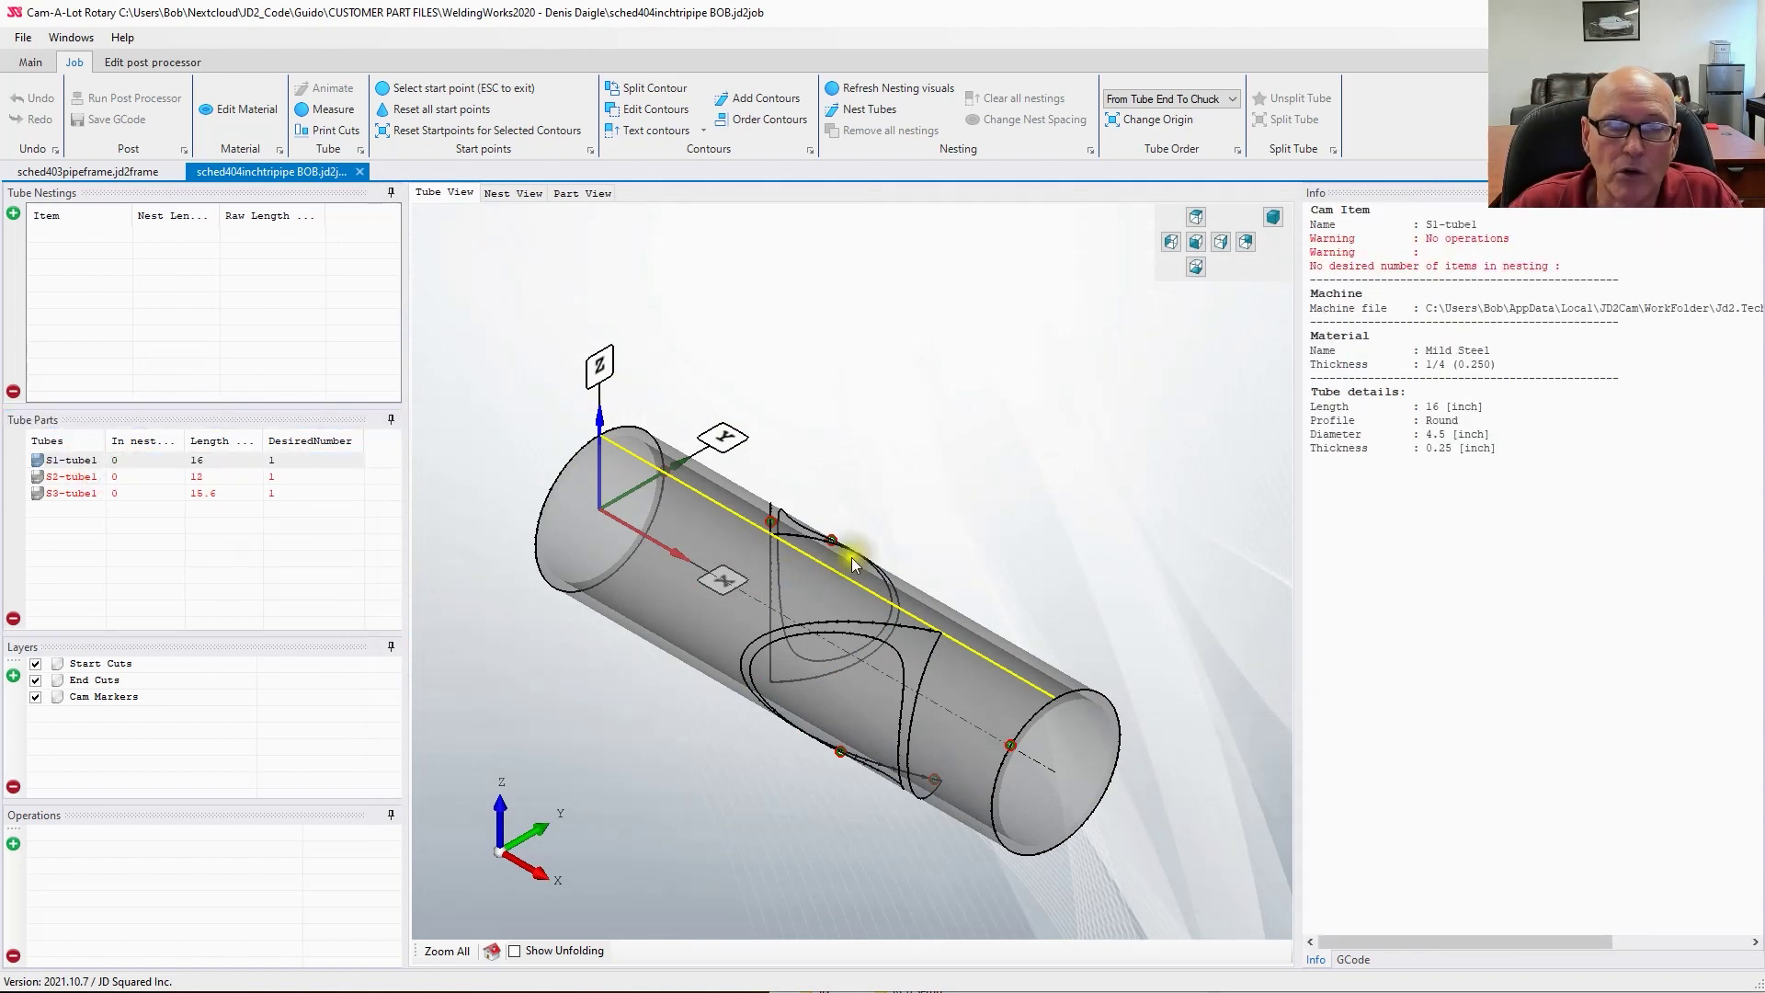
{"action": "left_click", "coordinate": [1123, 560]}
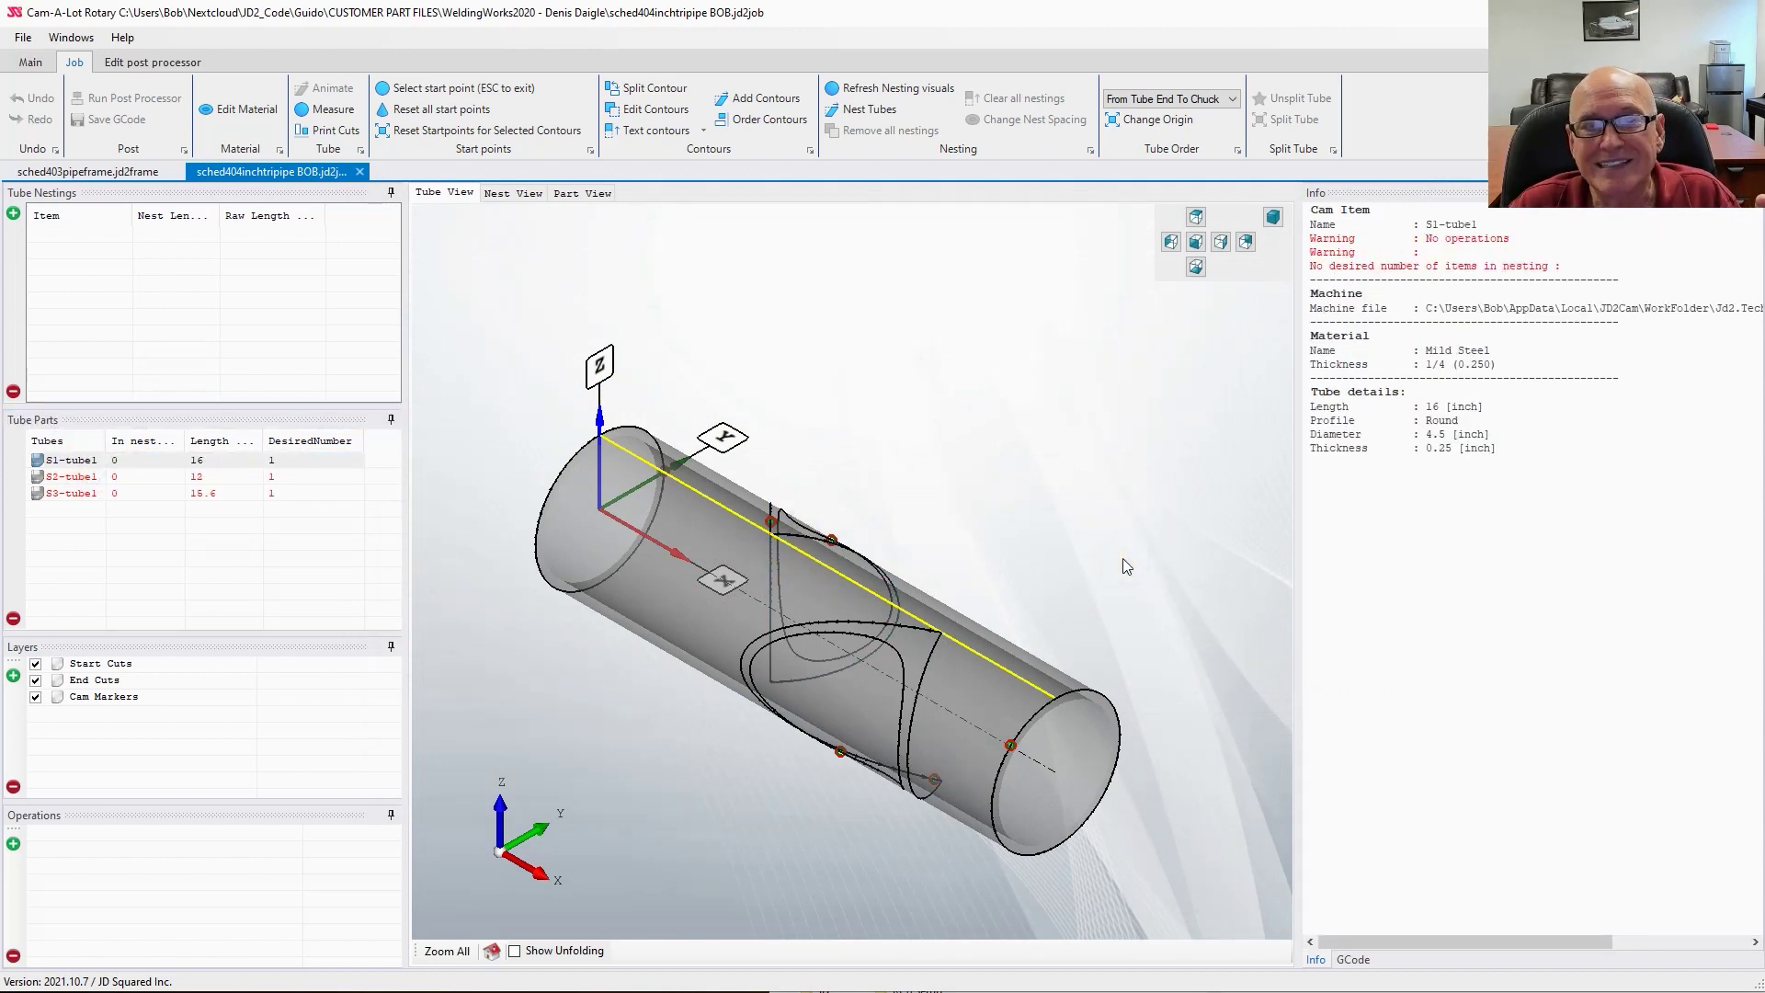
Step: Move the inner contours of both branch pipes on S1-tube1 to a new layer named Pipe Holes
{"action": "left_click", "coordinate": [905, 660]}
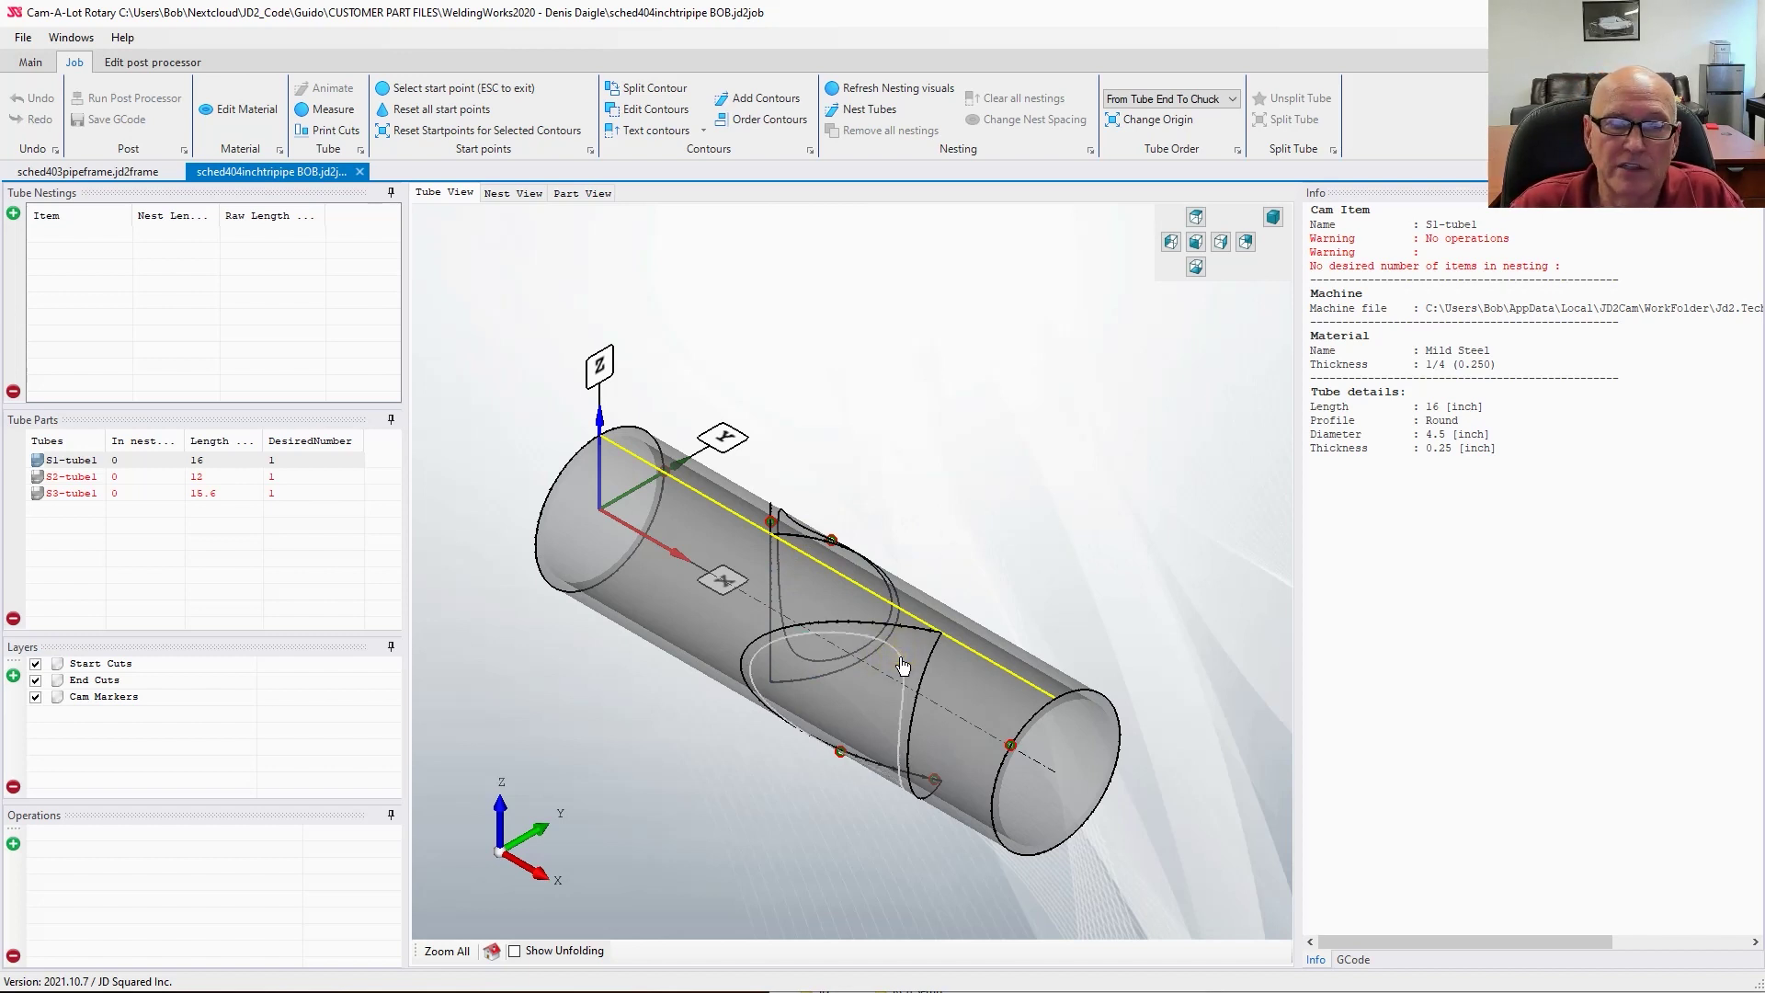
{"action": "left_click", "coordinate": [888, 630]}
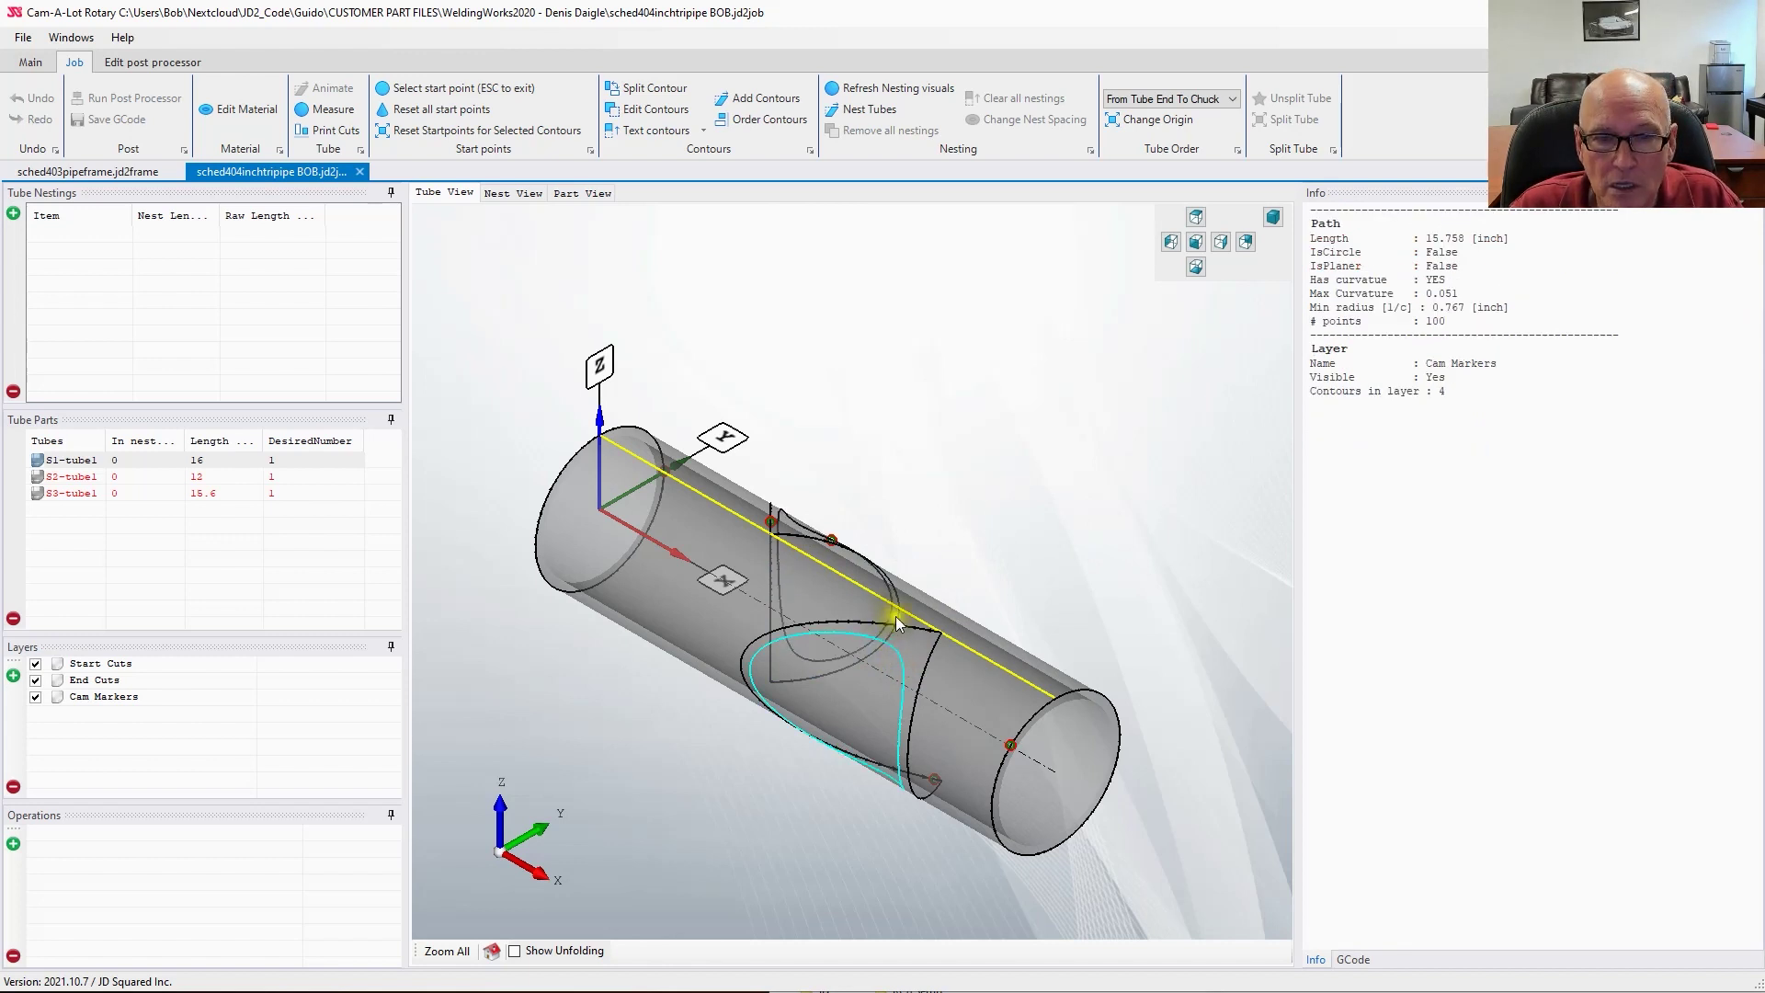
{"action": "left_click", "coordinate": [894, 621]}
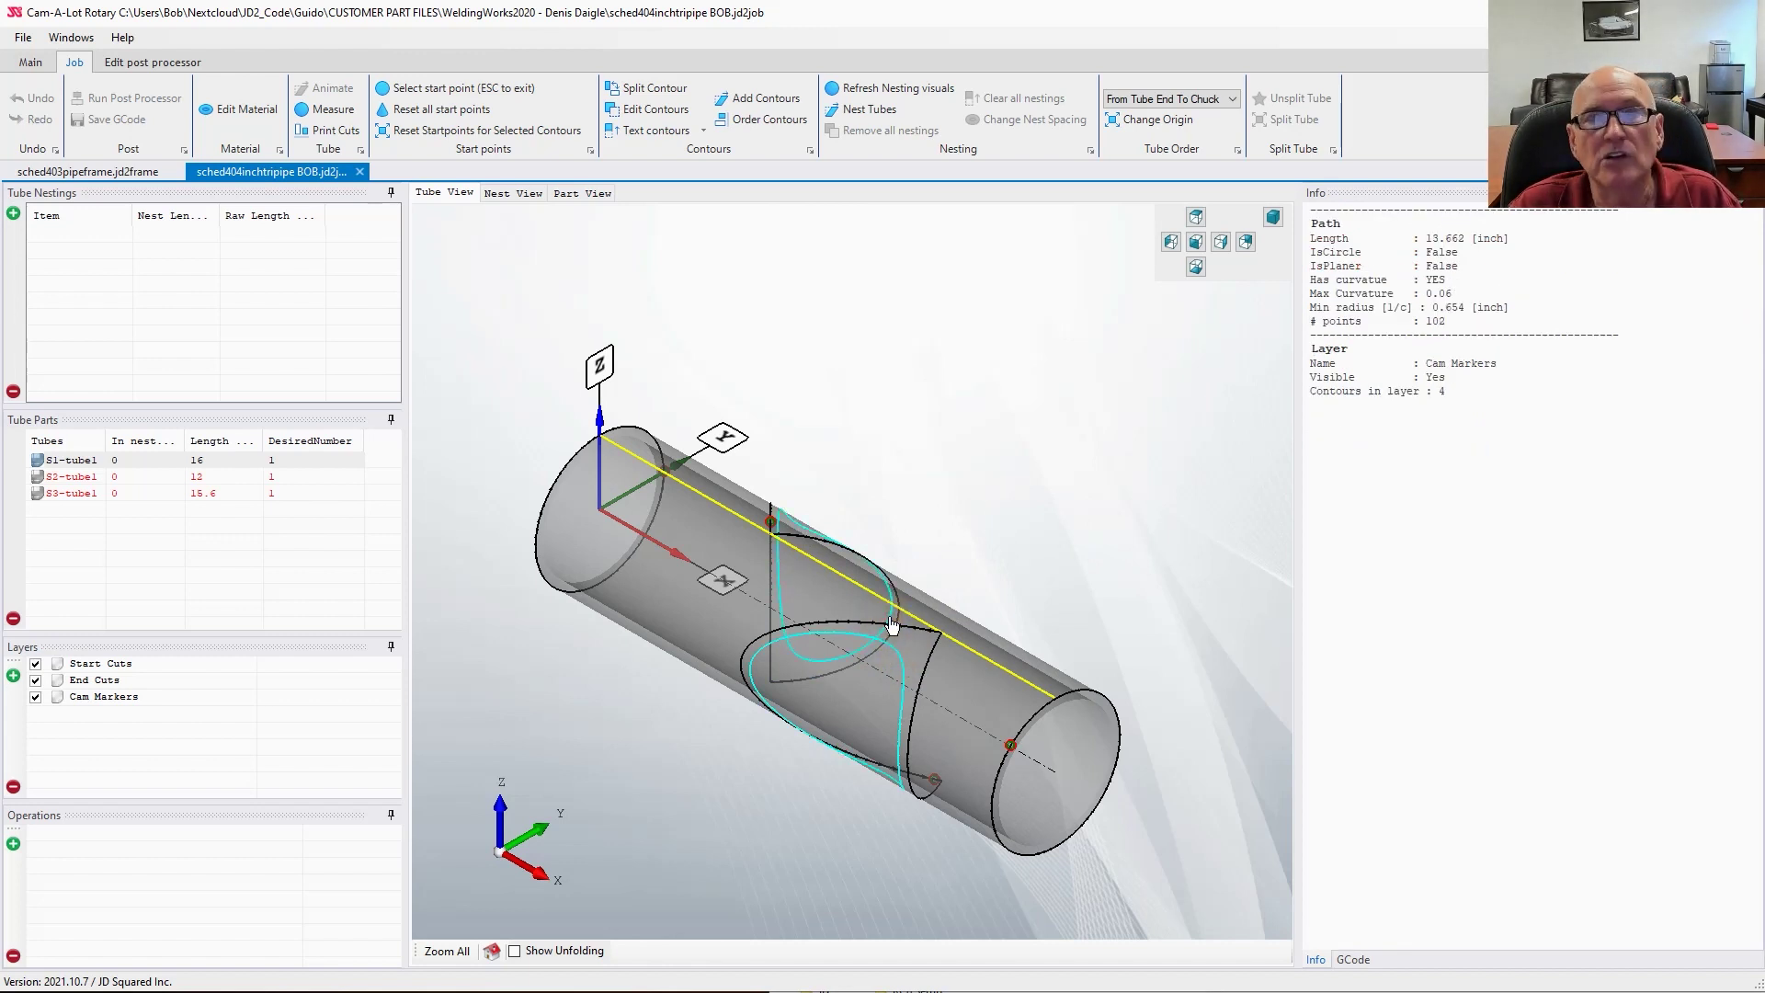
{"action": "right_click", "coordinate": [892, 623]}
{"action": "mouse_move", "coordinate": [930, 627]}
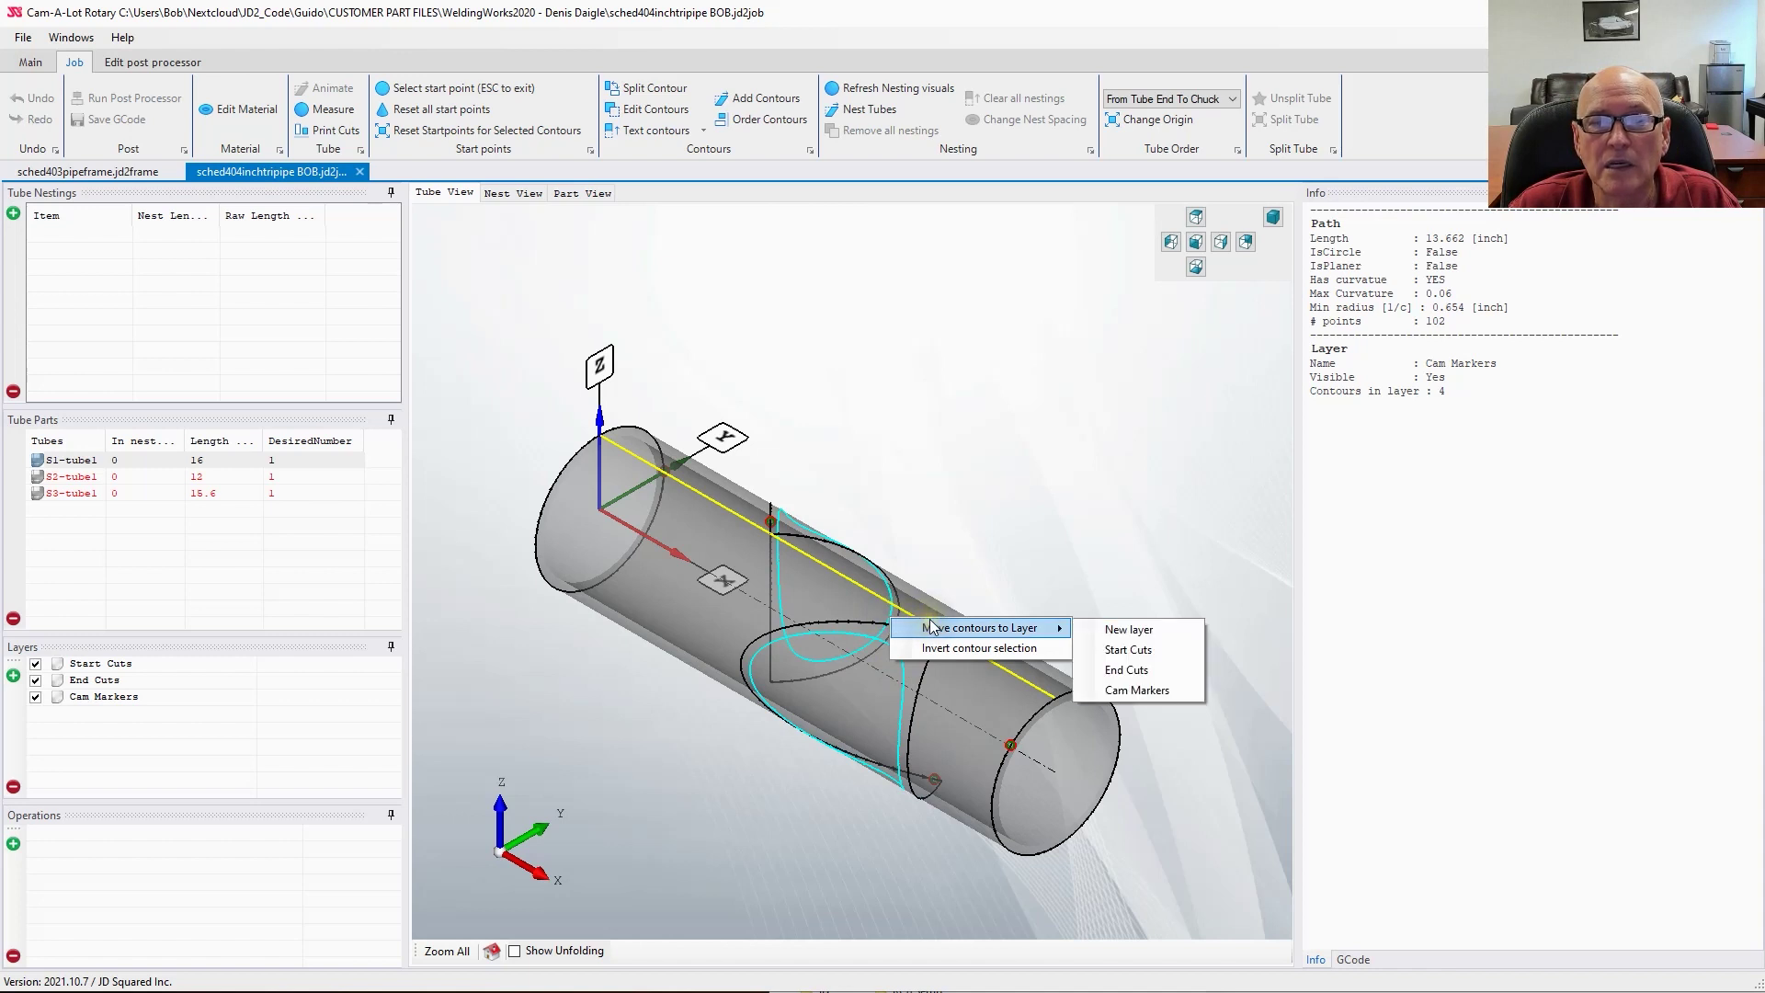
{"action": "left_click", "coordinate": [1116, 631]}
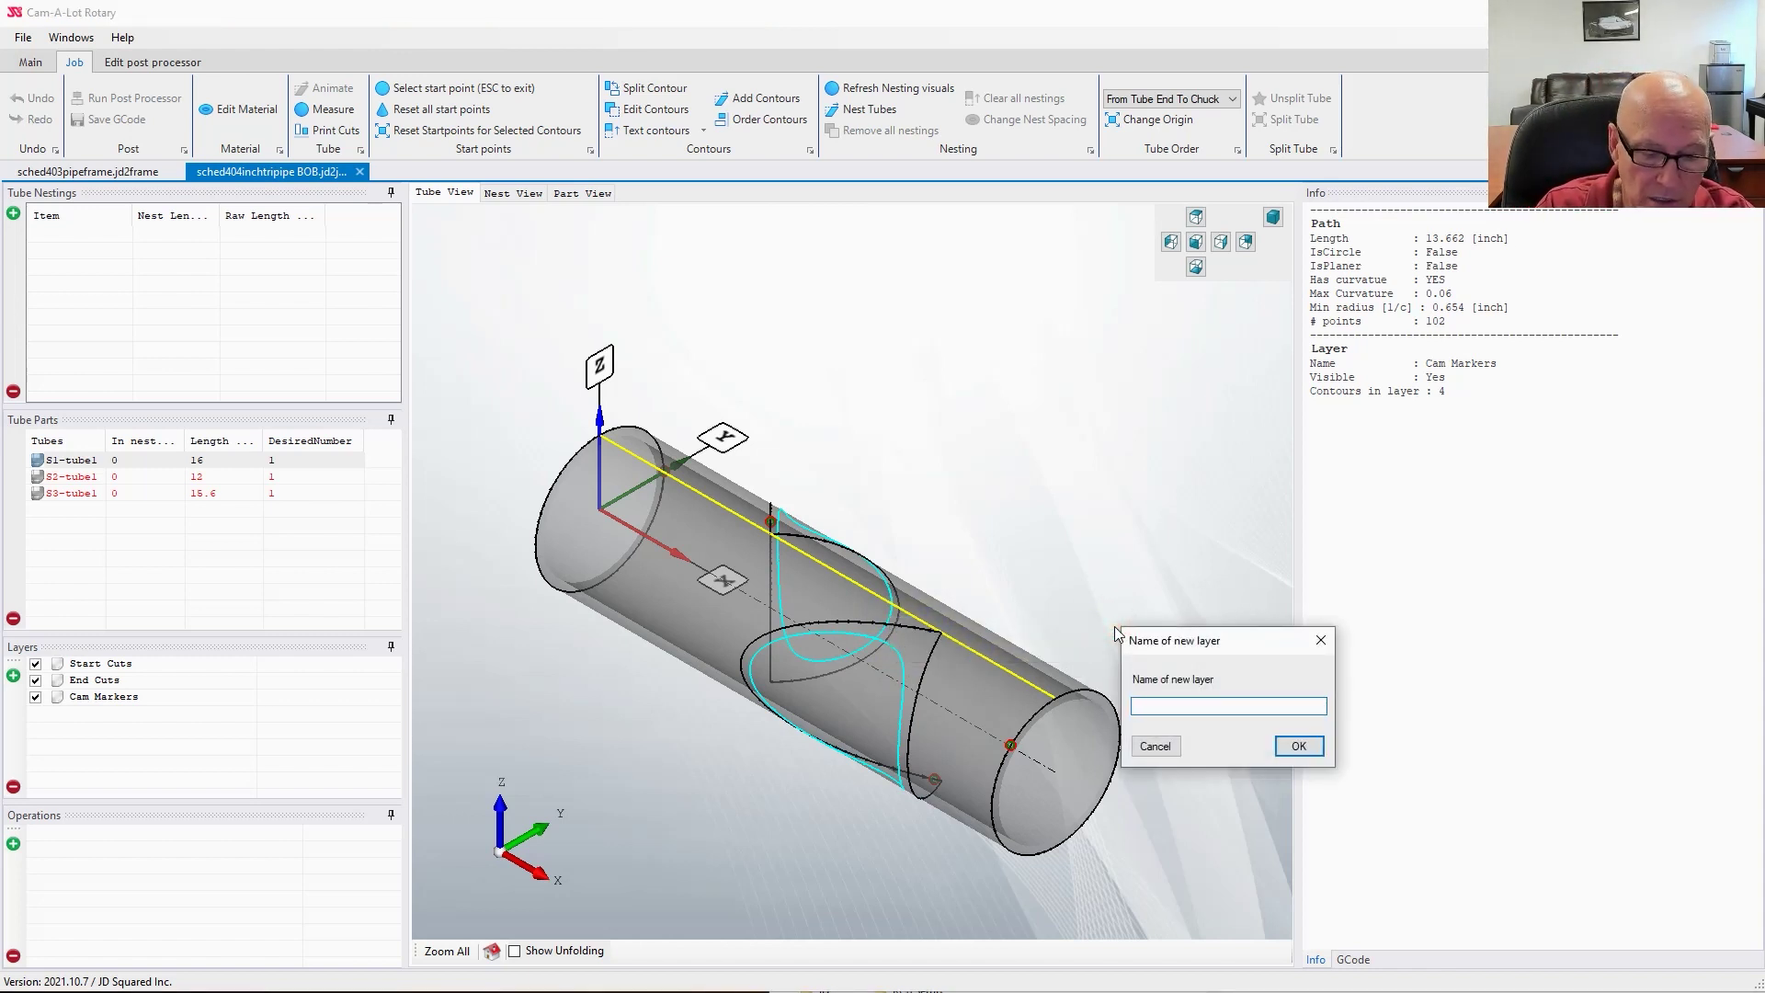
{"action": "type", "text": "Pipe Holes"}
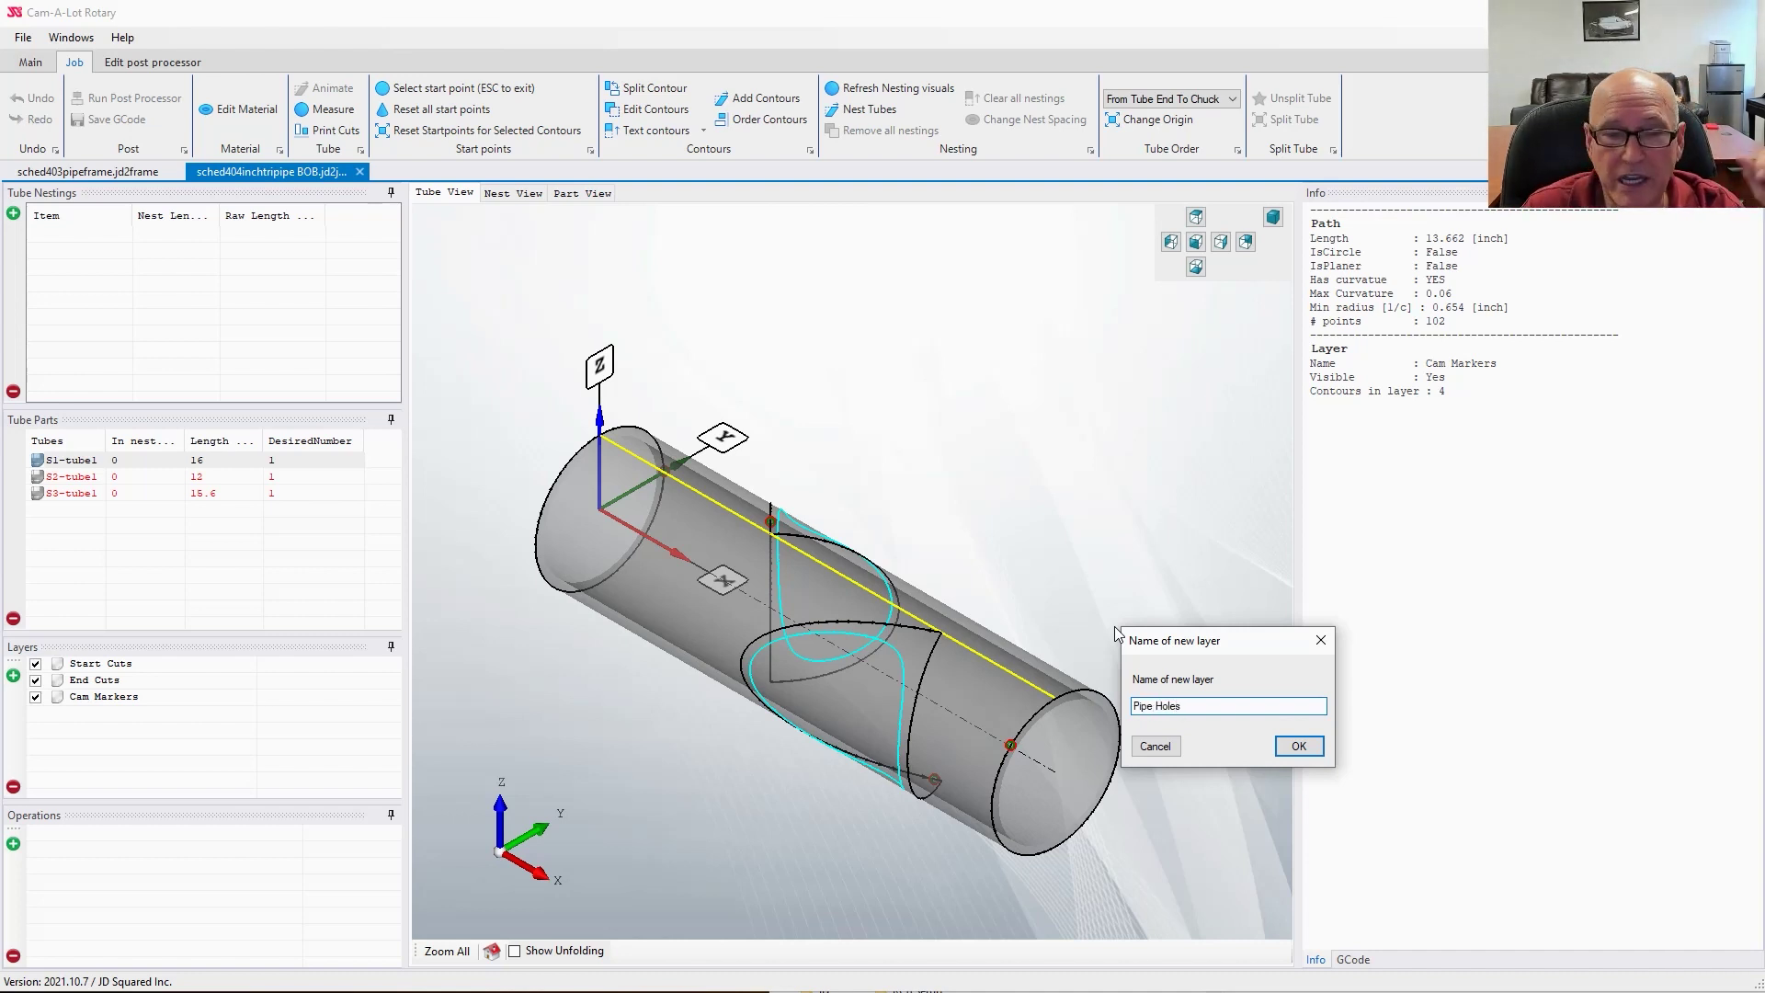
{"action": "key", "text": "Return"}
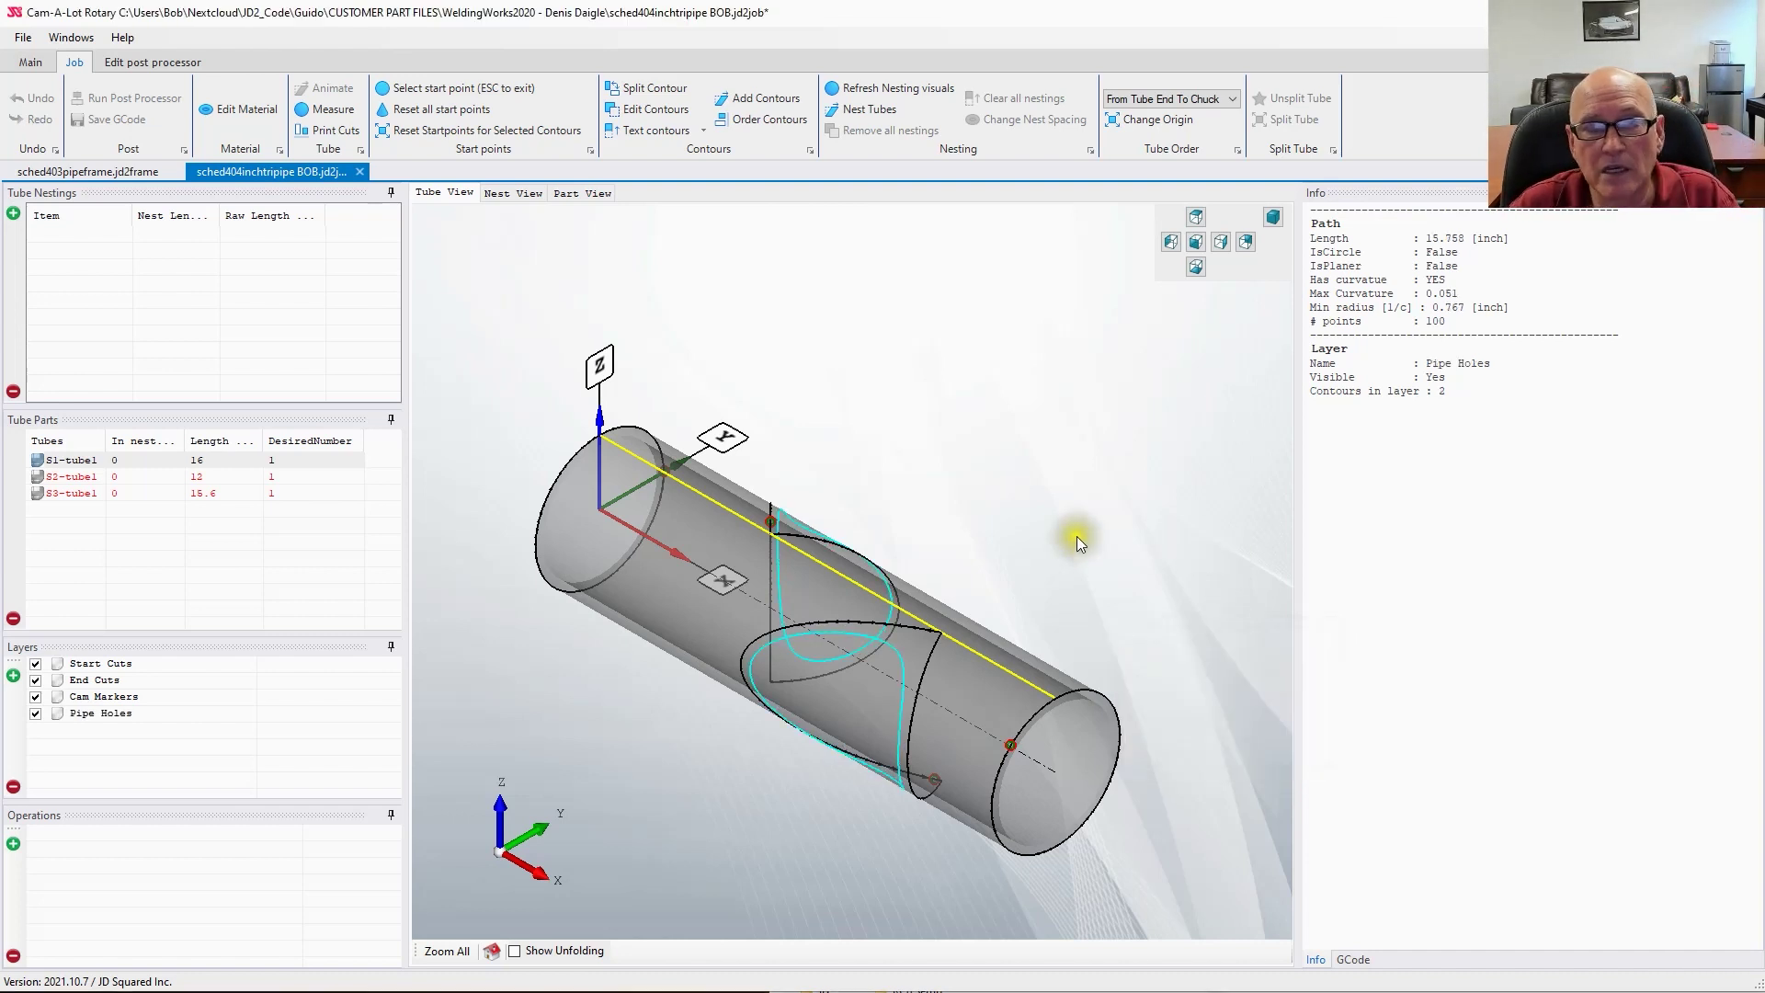
Step: Check which contours belong to the Cam Markers and Pipe Holes layers by highlighting each layer
{"action": "left_click", "coordinate": [792, 533]}
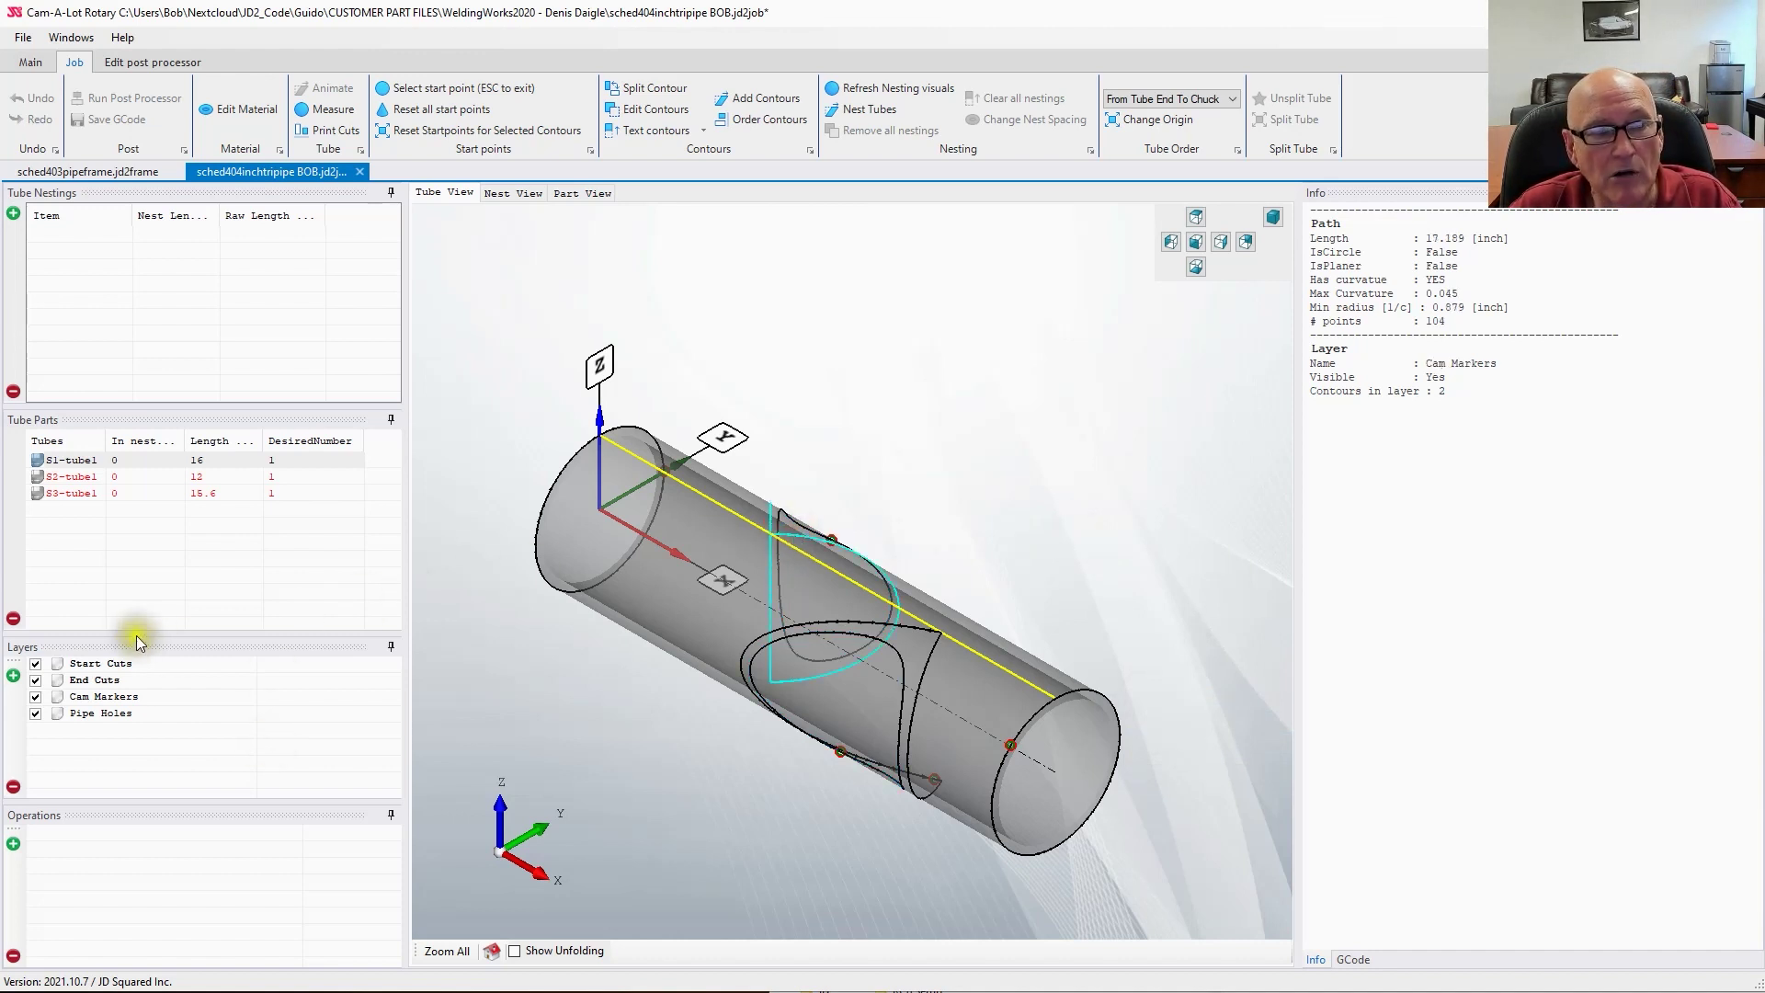
{"action": "left_click", "coordinate": [140, 697]}
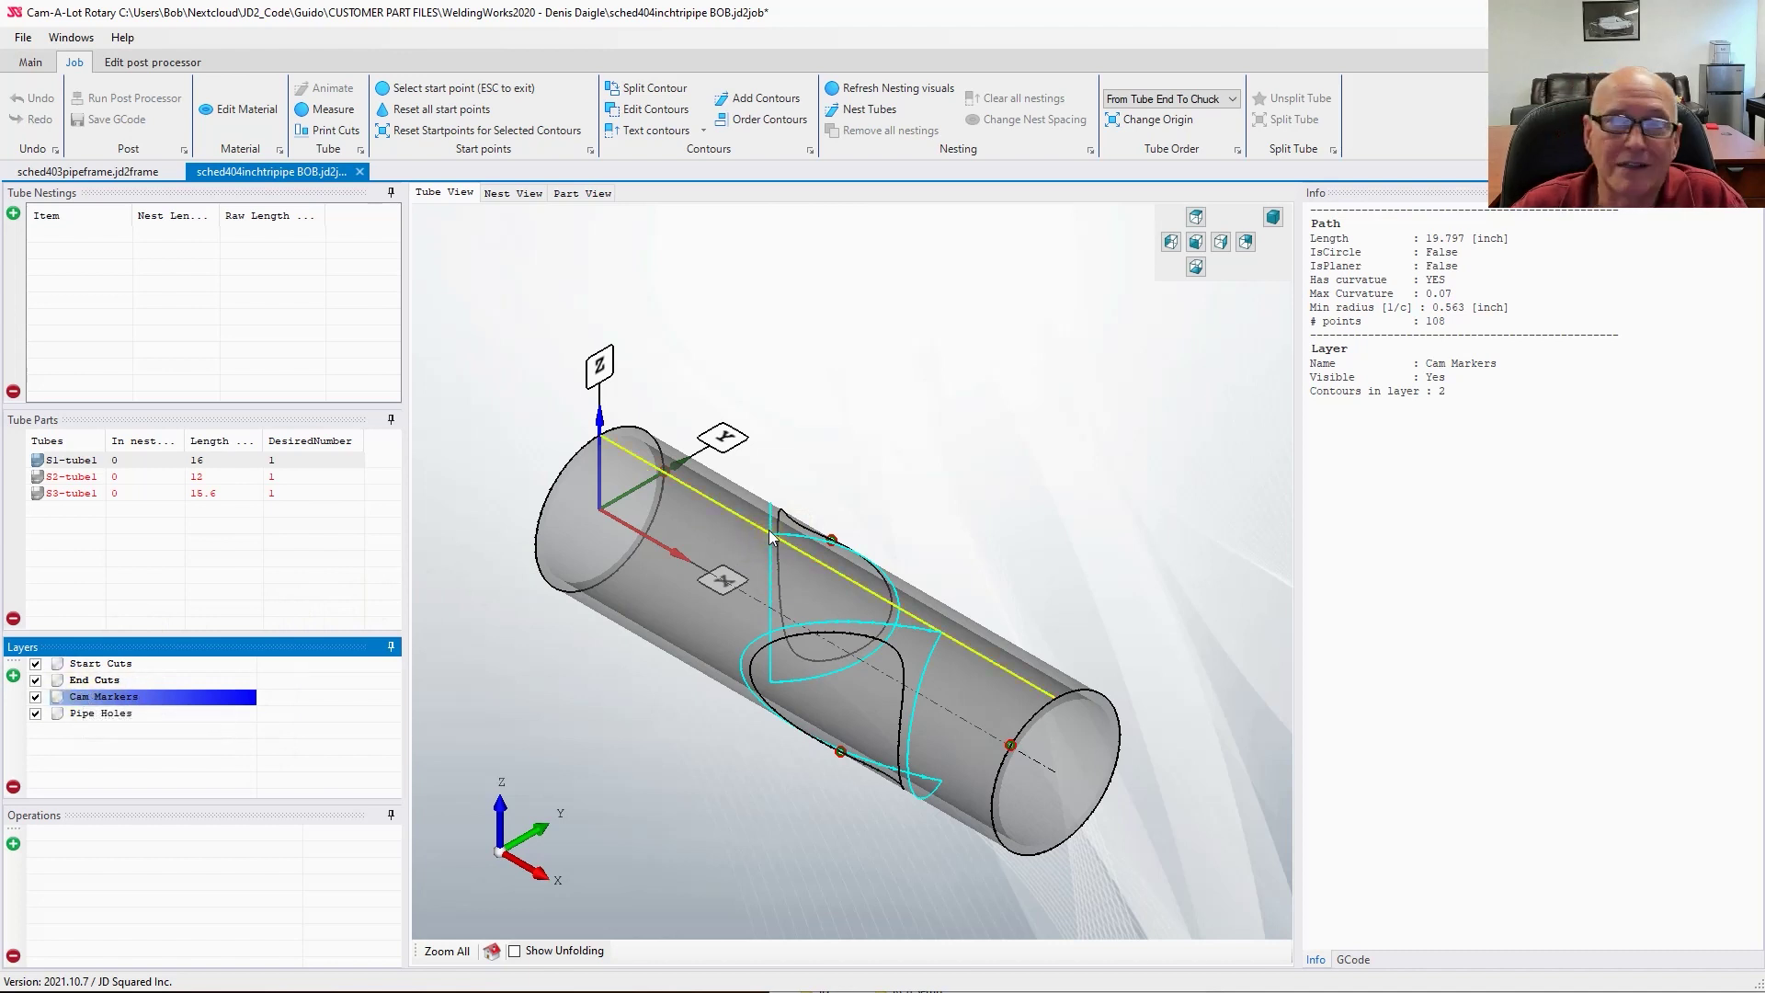
{"action": "left_click", "coordinate": [98, 713]}
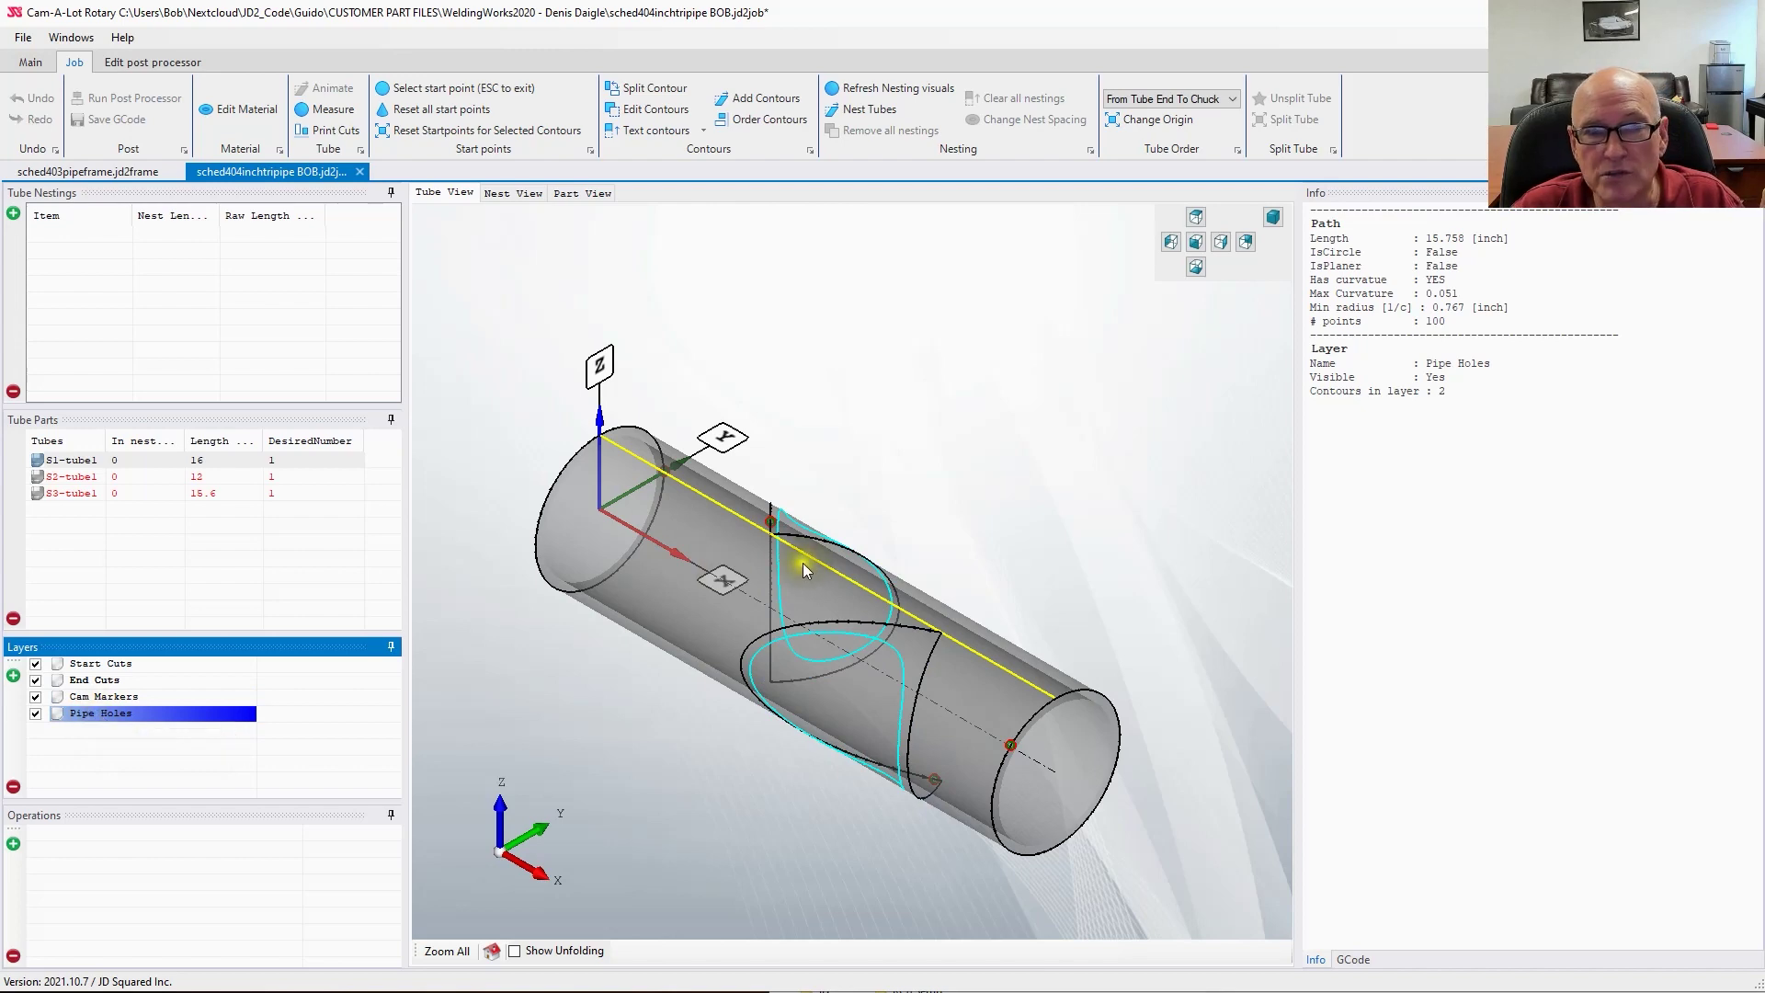
Step: Examine the layers' contours on the unfolded tube and hide the unfolding again
{"action": "left_click", "coordinate": [515, 950]}
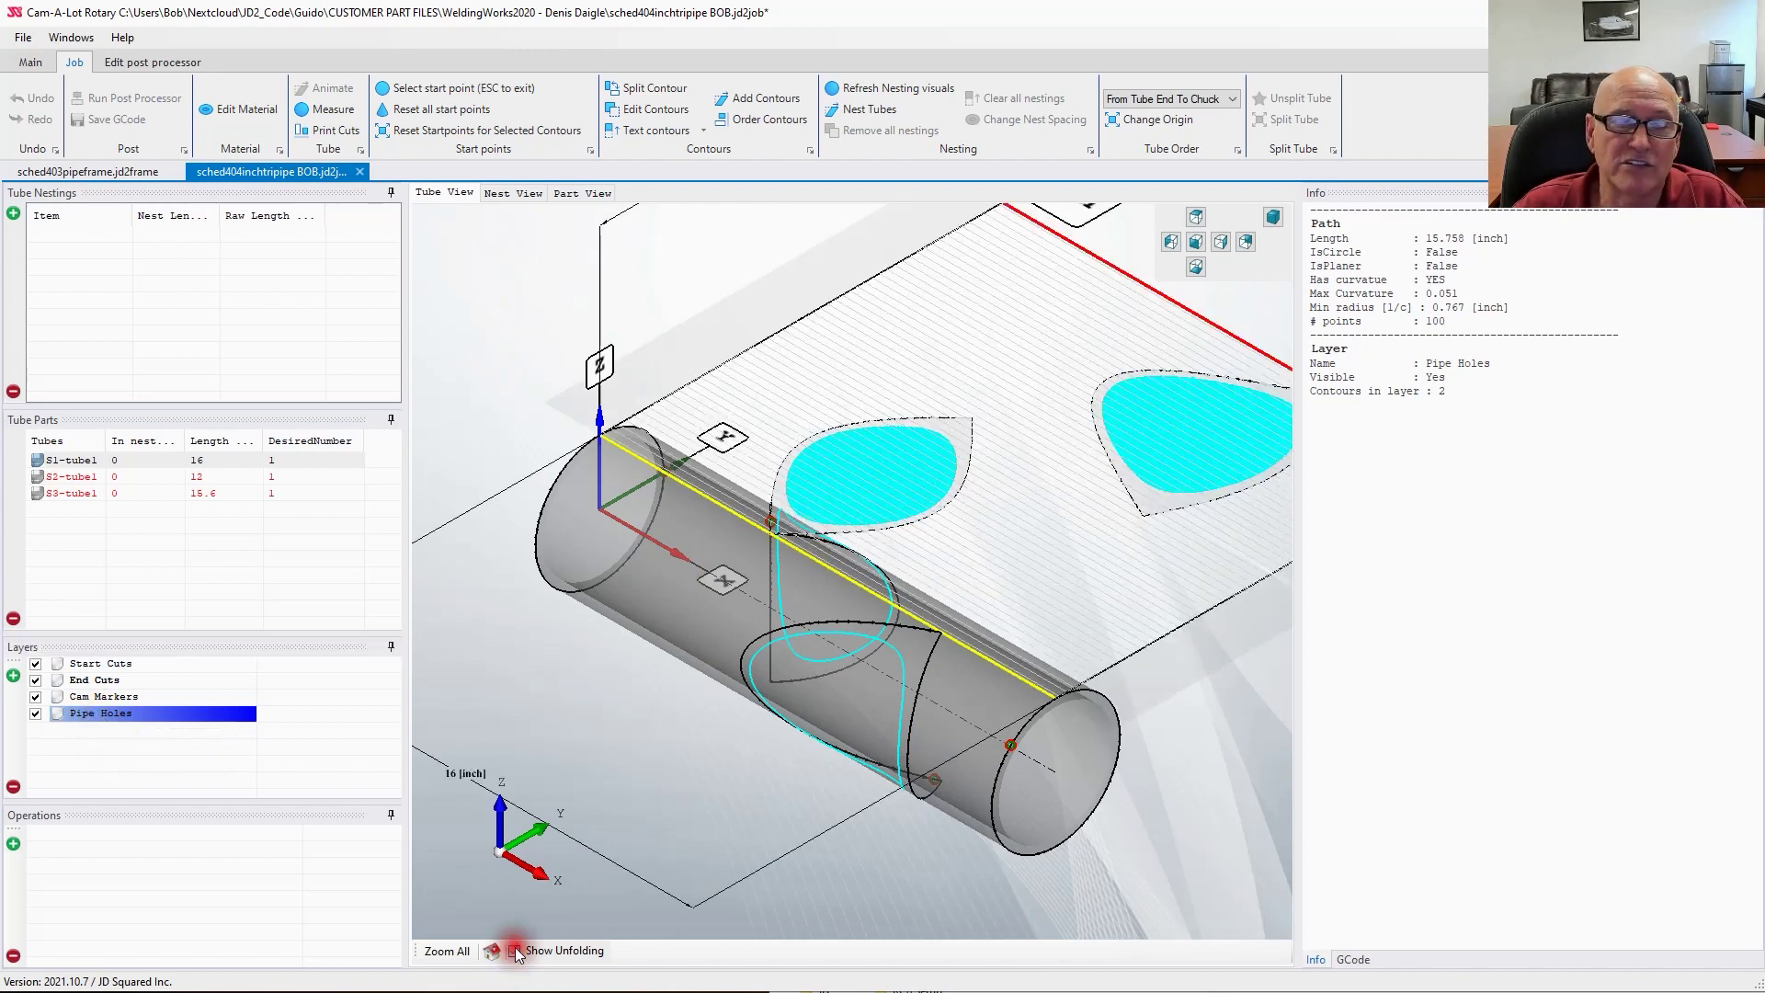
{"action": "scroll", "coordinate": [1067, 599], "scroll_direction": "down", "scroll_amount": 3}
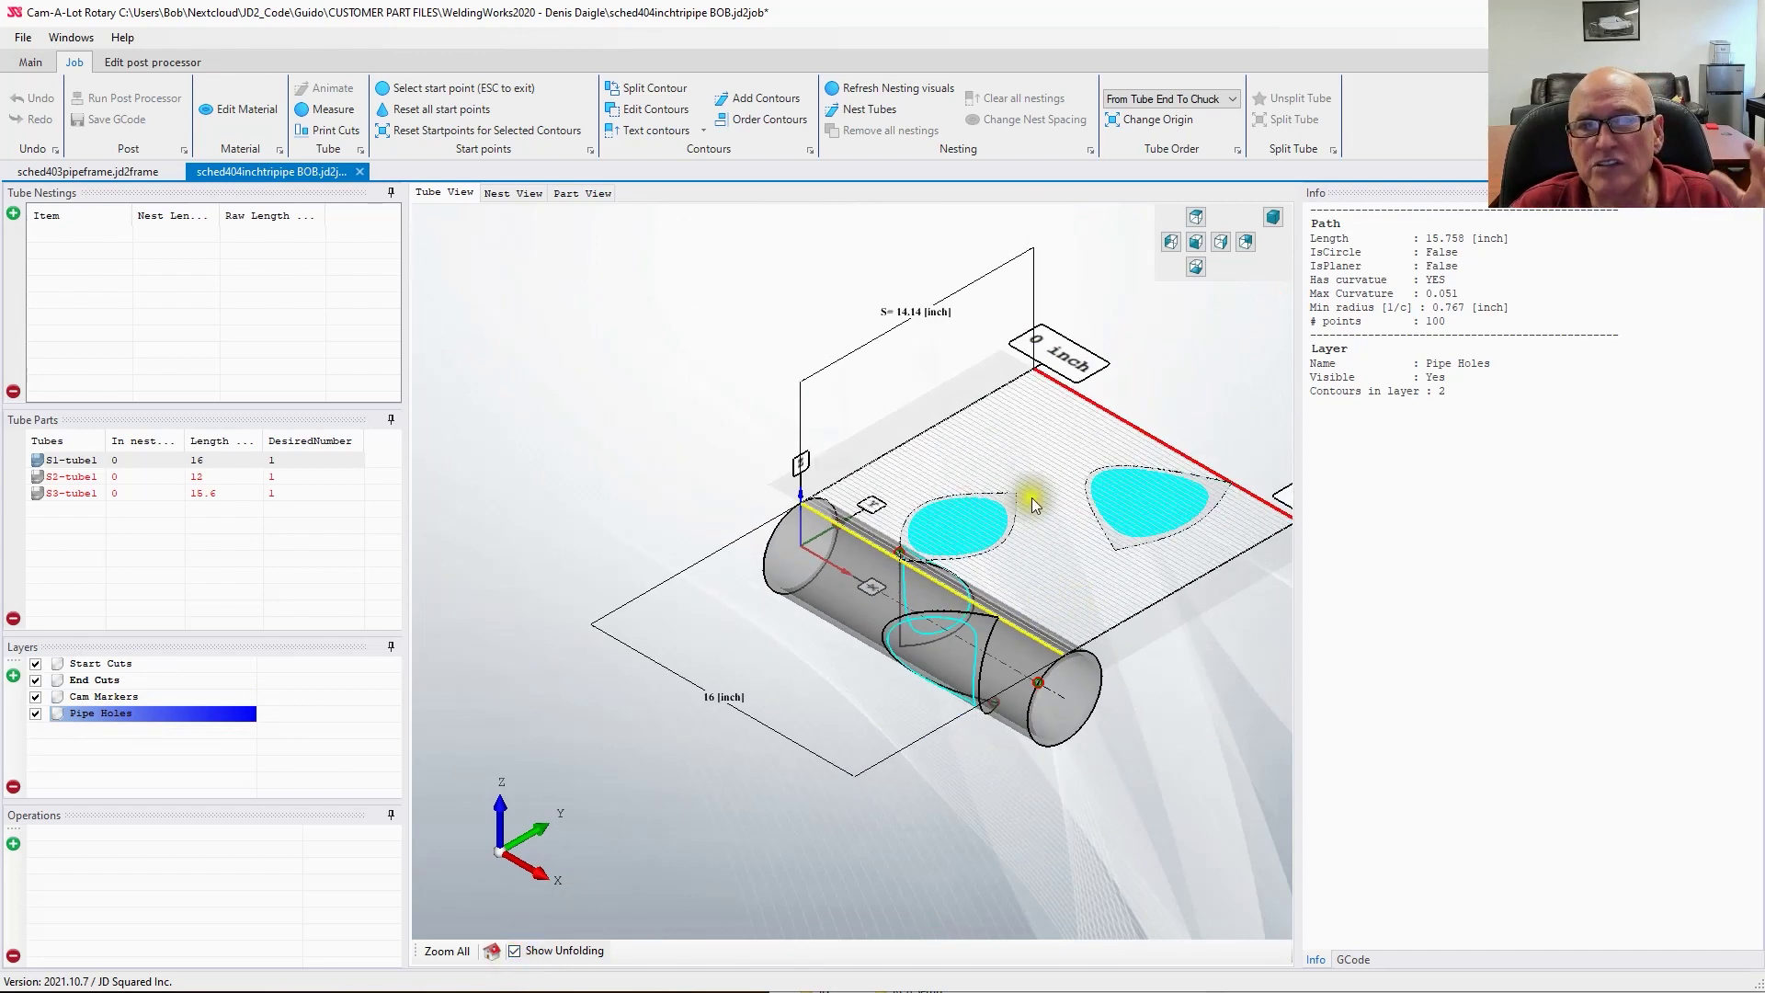
{"action": "left_click", "coordinate": [128, 698]}
{"action": "left_click", "coordinate": [133, 681]}
{"action": "left_click", "coordinate": [134, 665]}
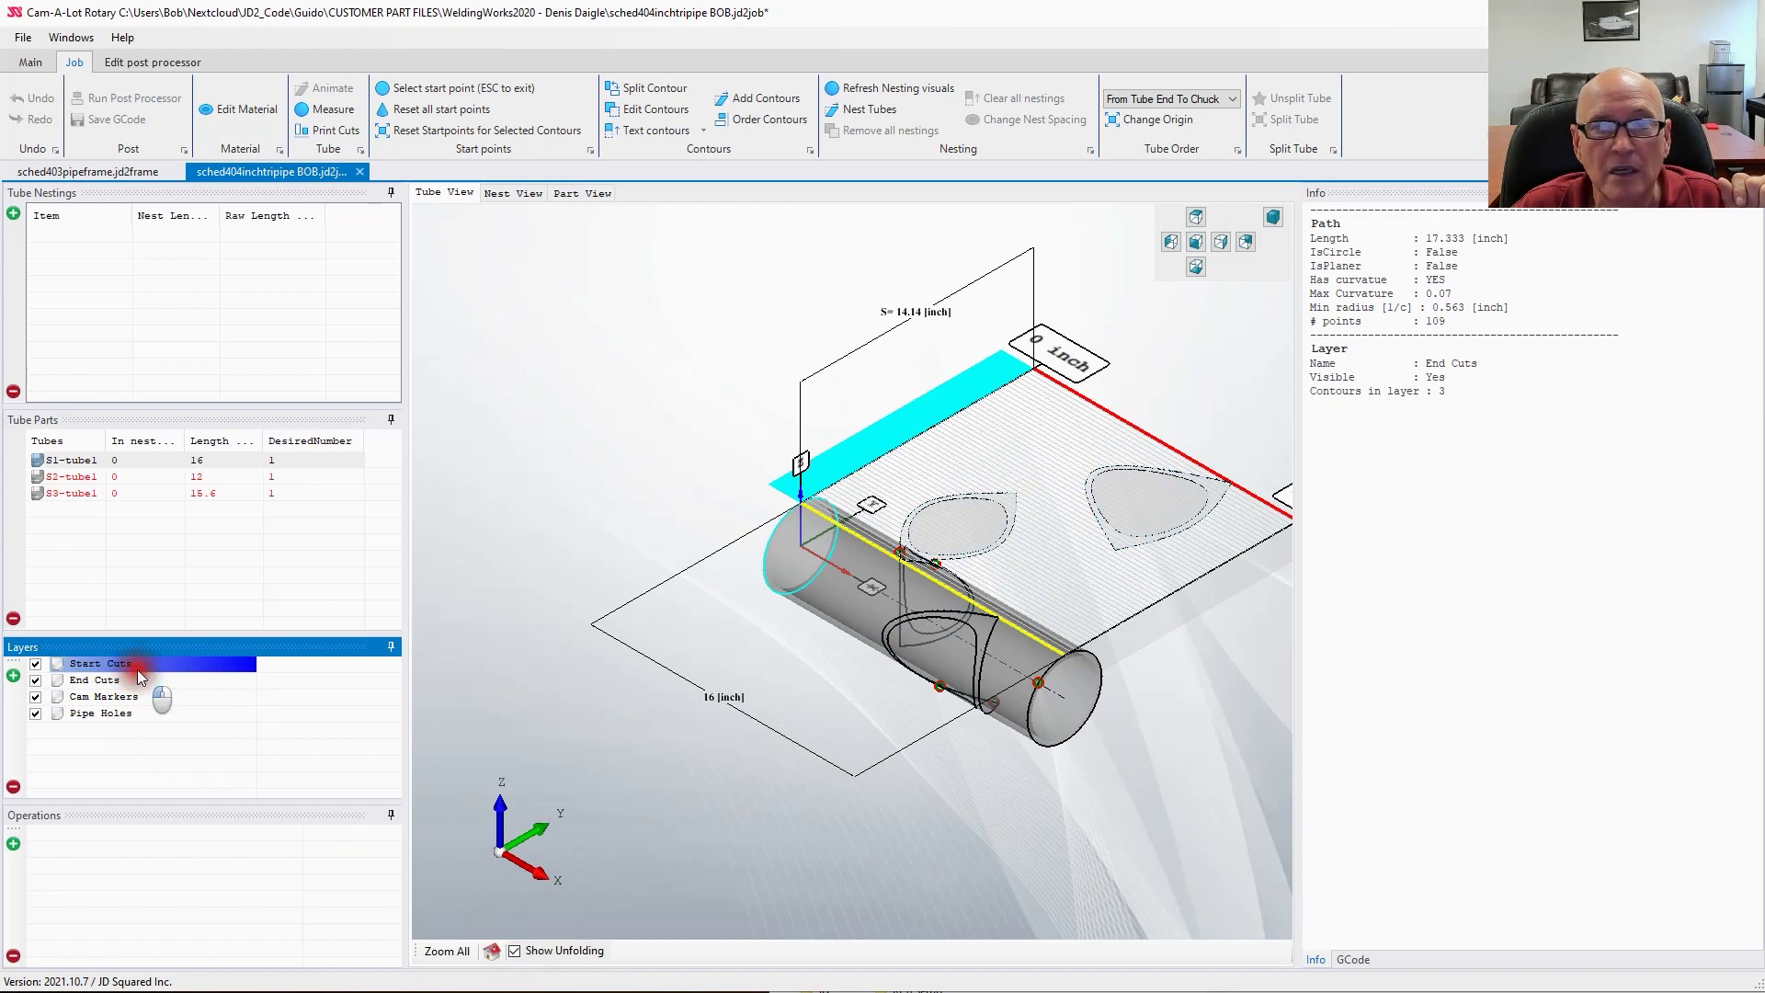
{"action": "left_click", "coordinate": [620, 722]}
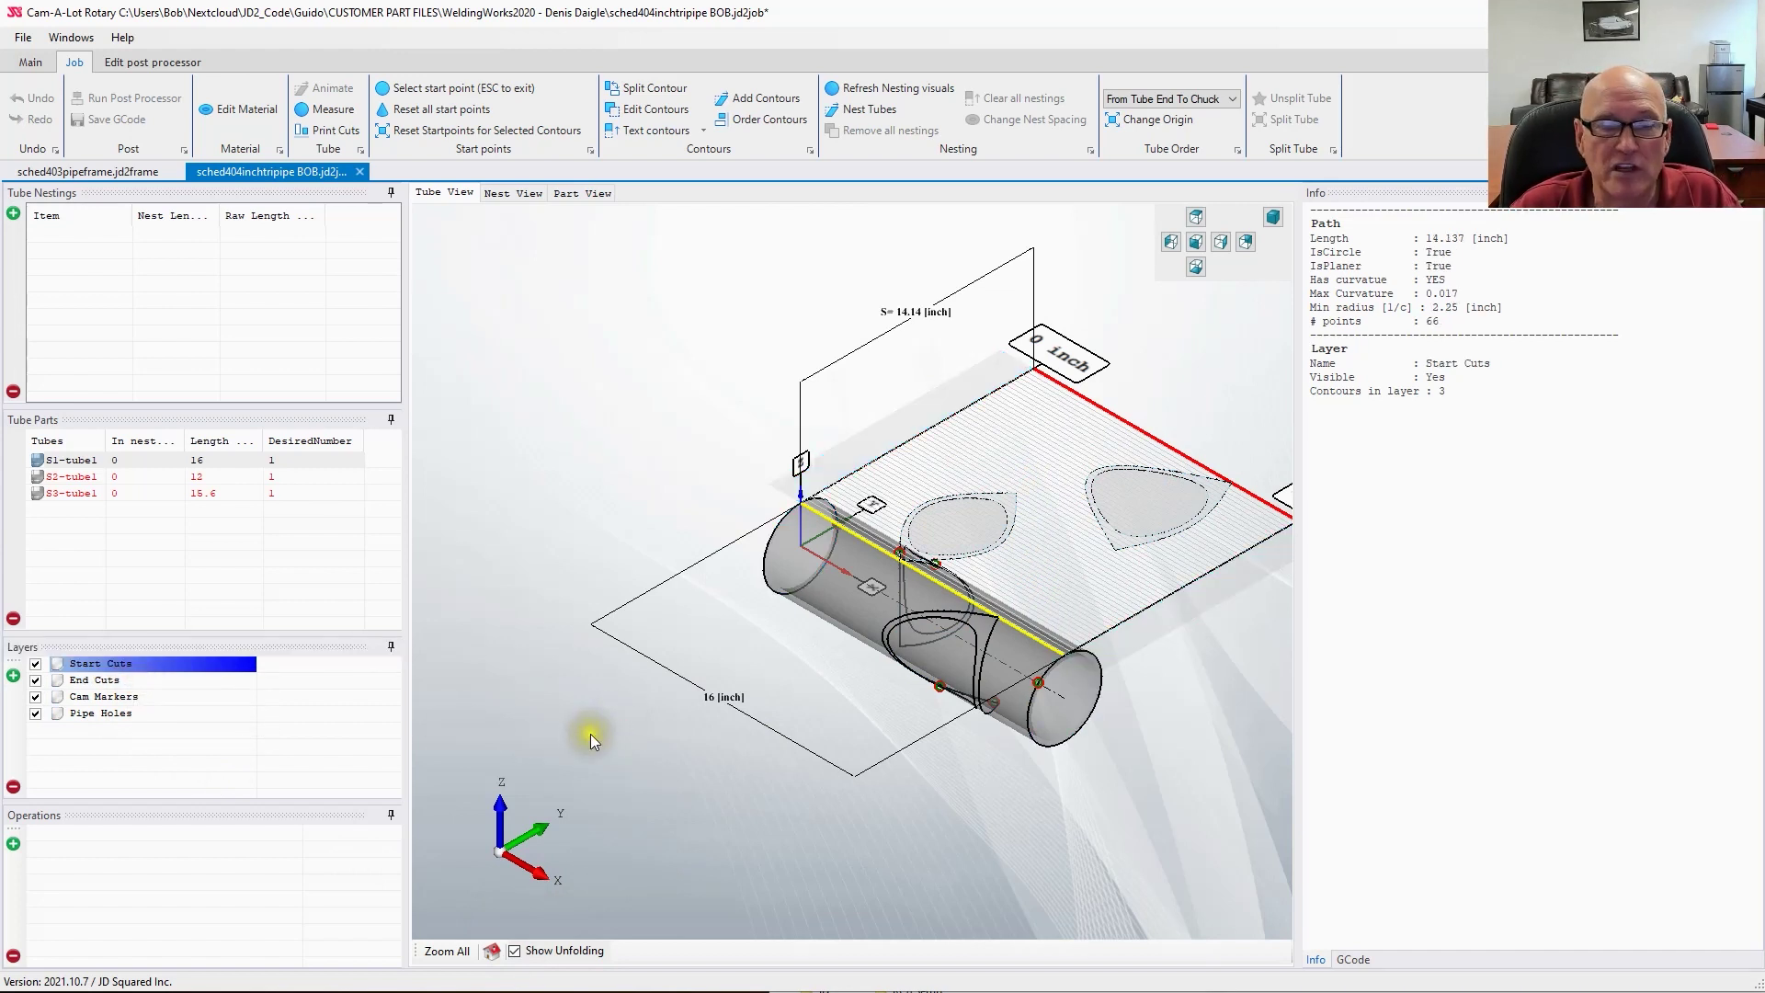
{"action": "left_click", "coordinate": [514, 951]}
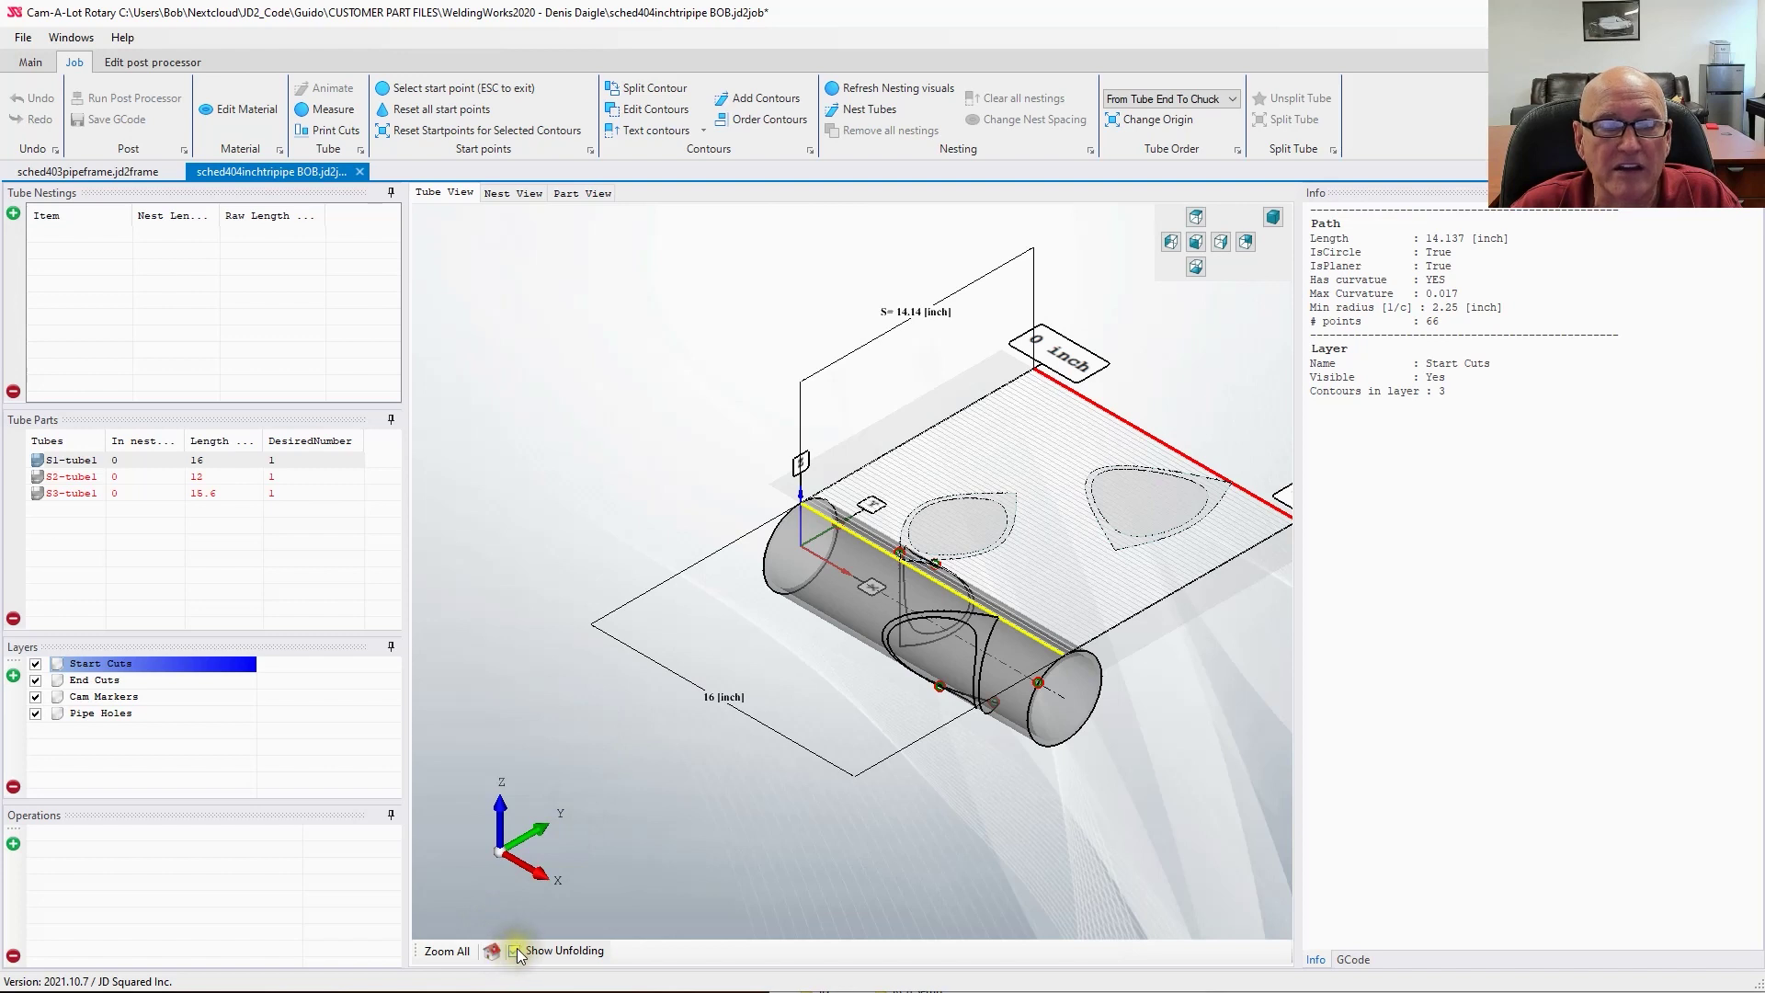
Step: Add a Plasma tool operation for the Start Cuts layer with 45A Shielded consumables and quality 5, and review its details
{"action": "left_click", "coordinate": [13, 843]}
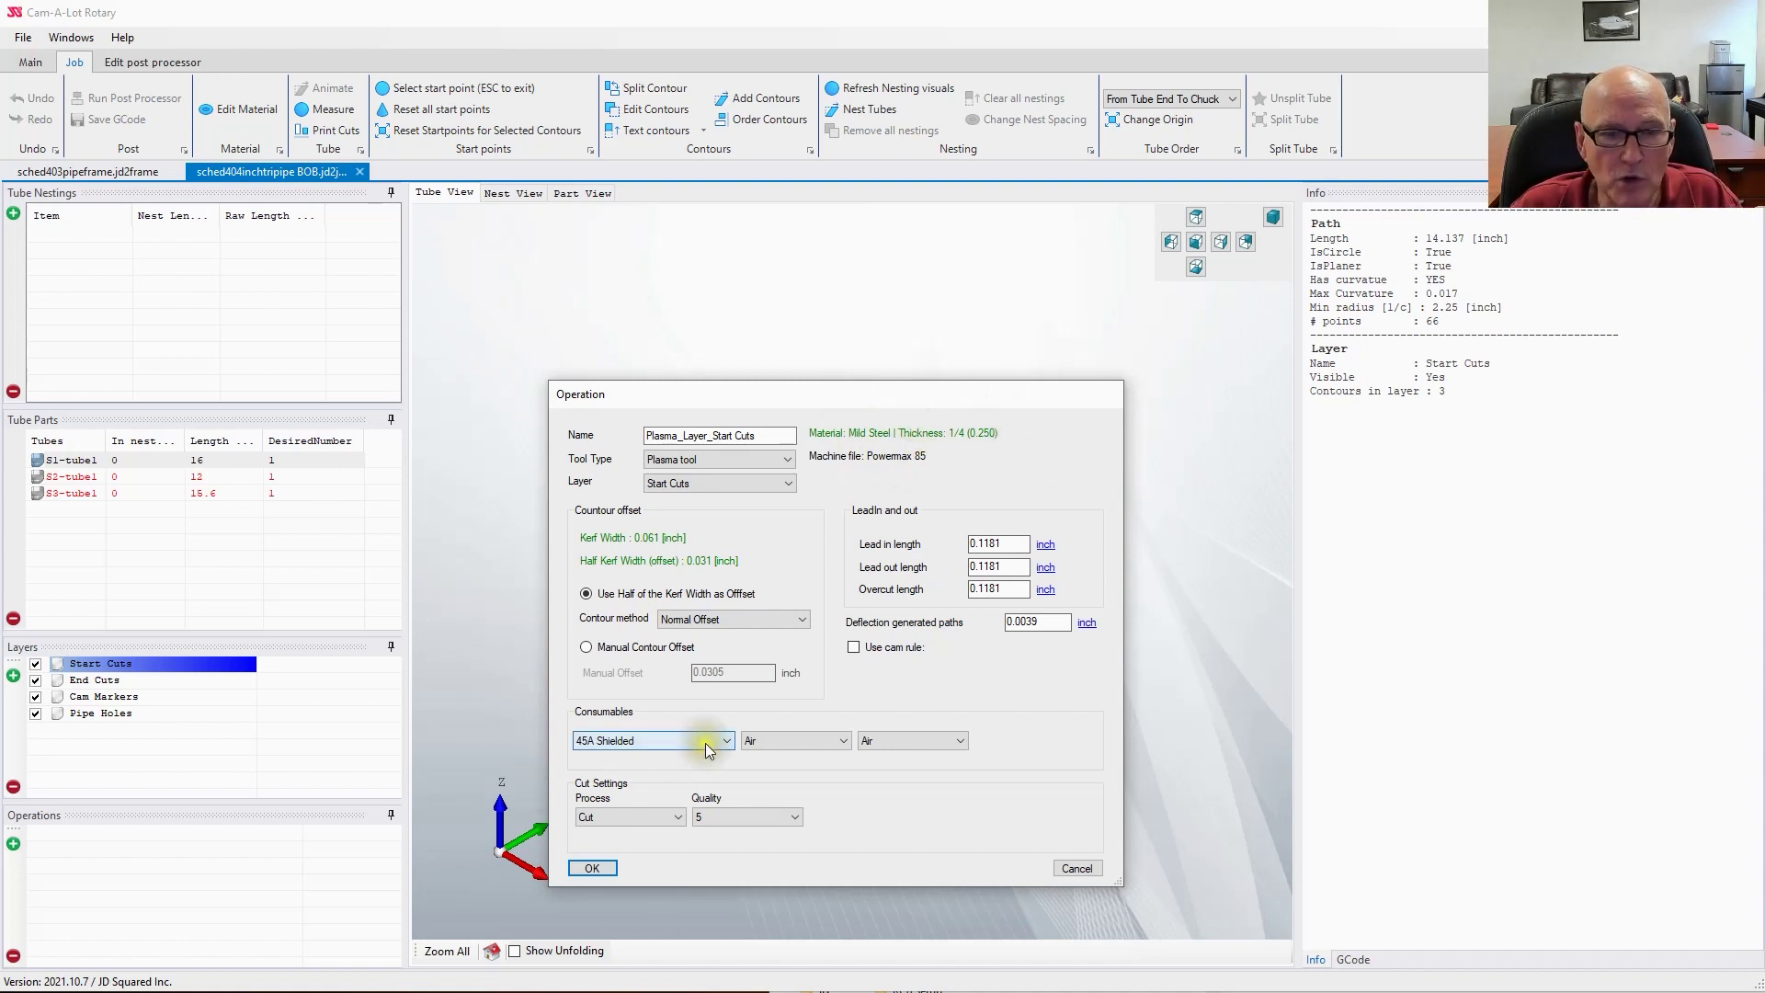
{"action": "left_click", "coordinate": [598, 864]}
{"action": "left_click", "coordinate": [98, 837]}
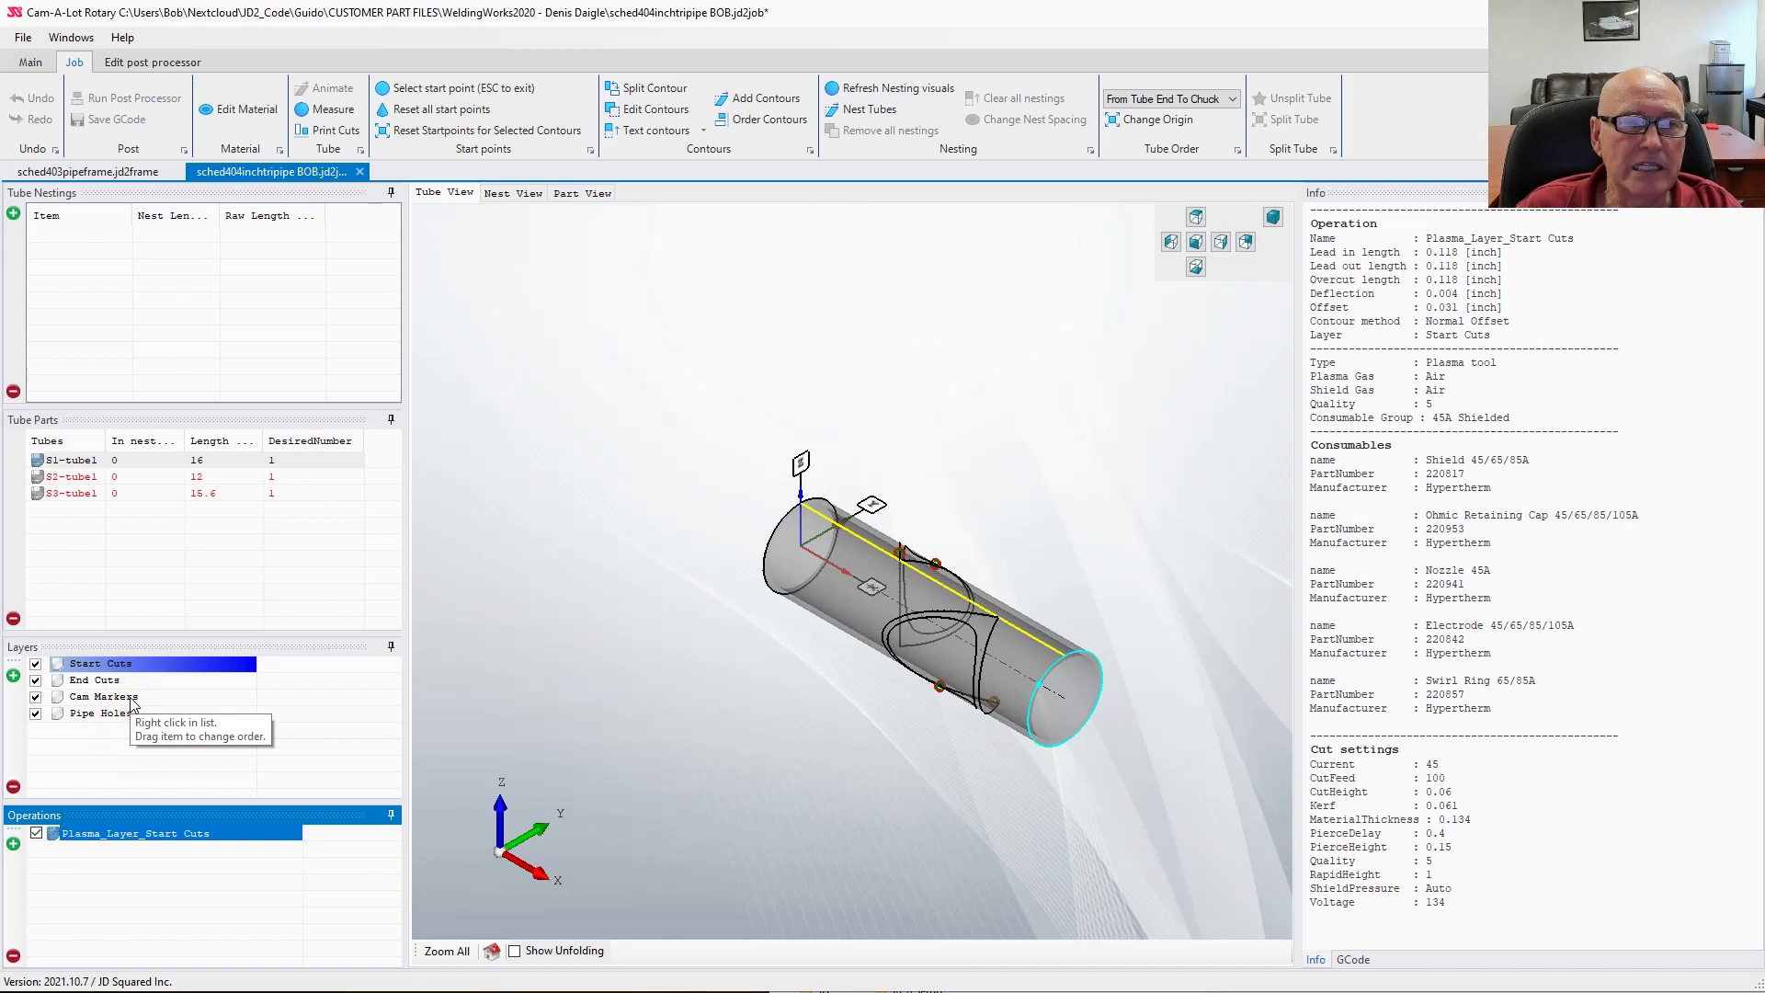
Step: Add a Scriber tool operation for the Cam Markers layer
{"action": "left_click", "coordinate": [101, 697]}
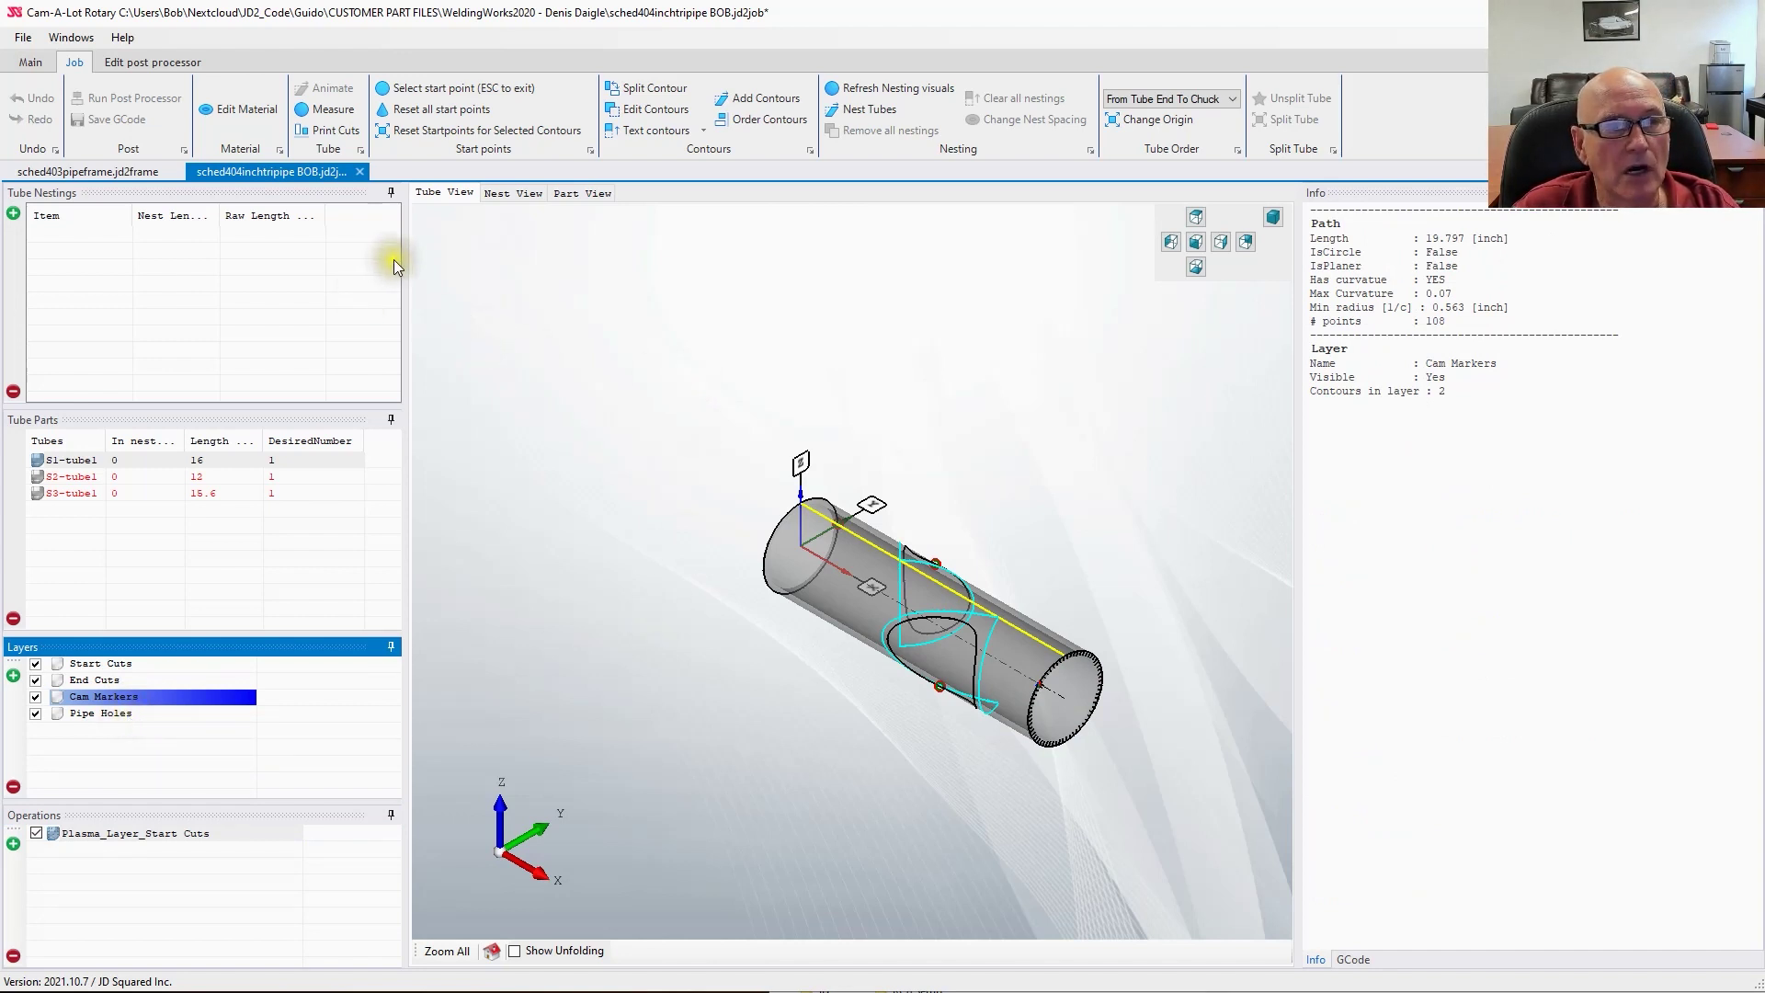
{"action": "double_click", "coordinate": [55, 834]}
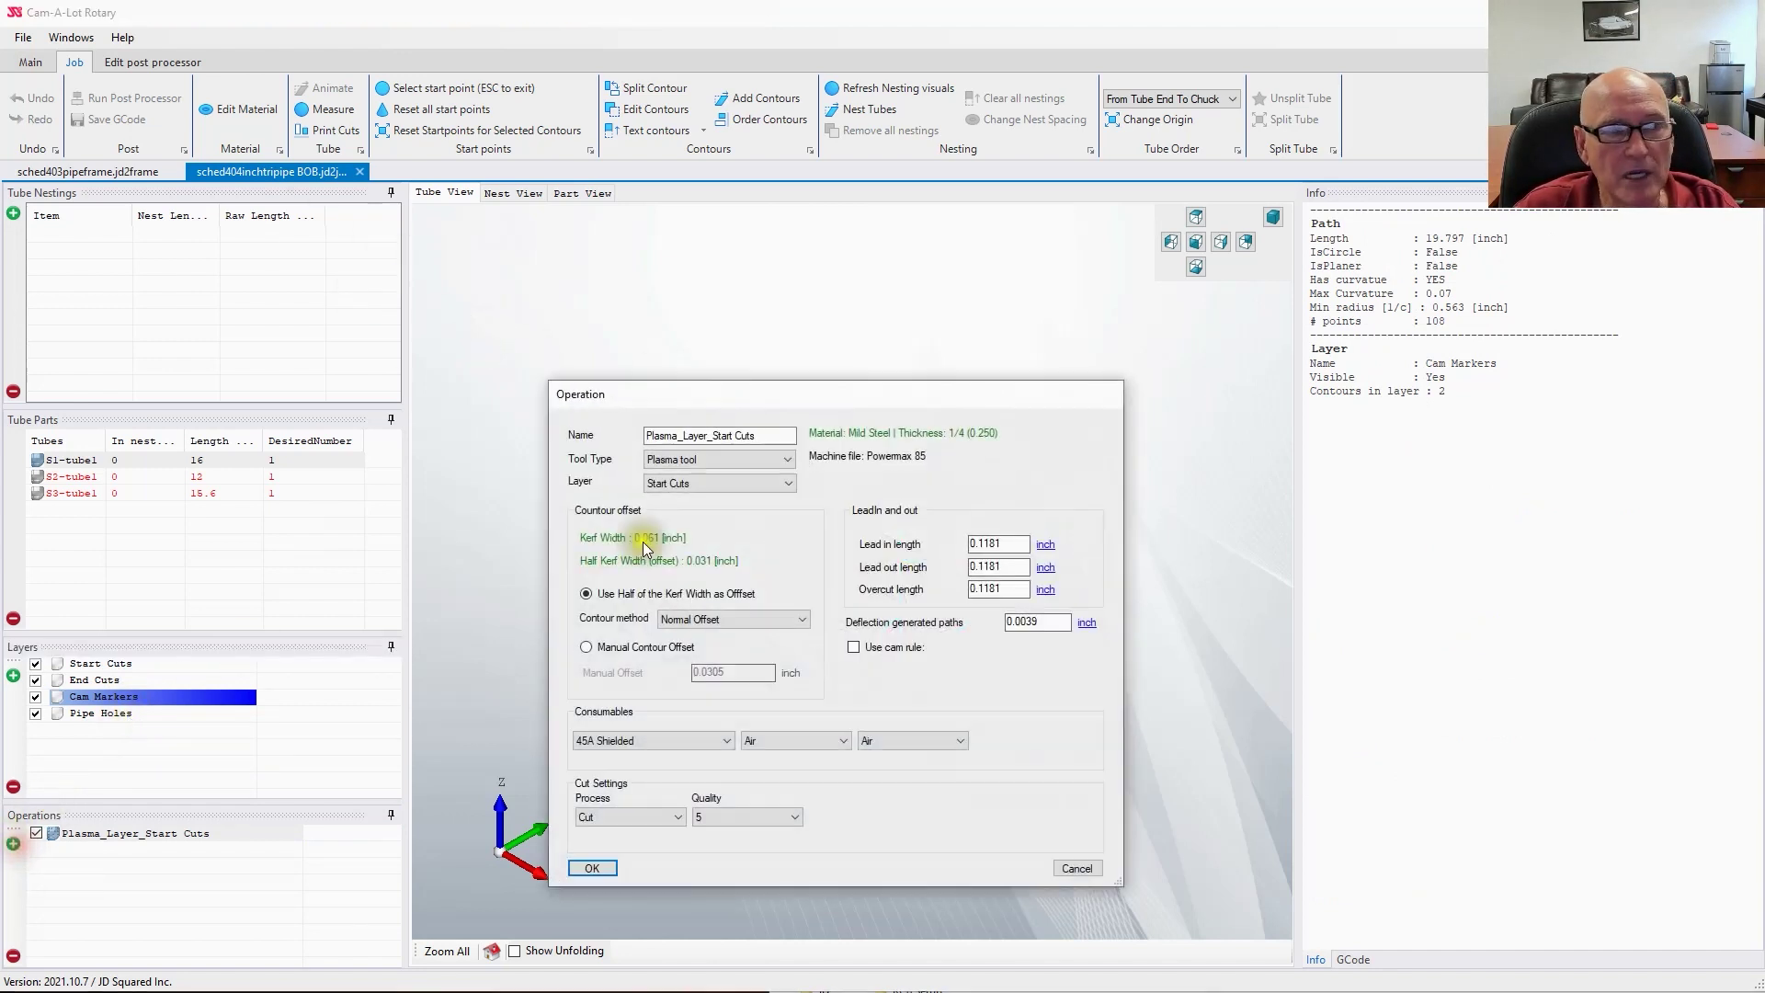
{"action": "left_click", "coordinate": [790, 485]}
{"action": "left_click", "coordinate": [729, 521]}
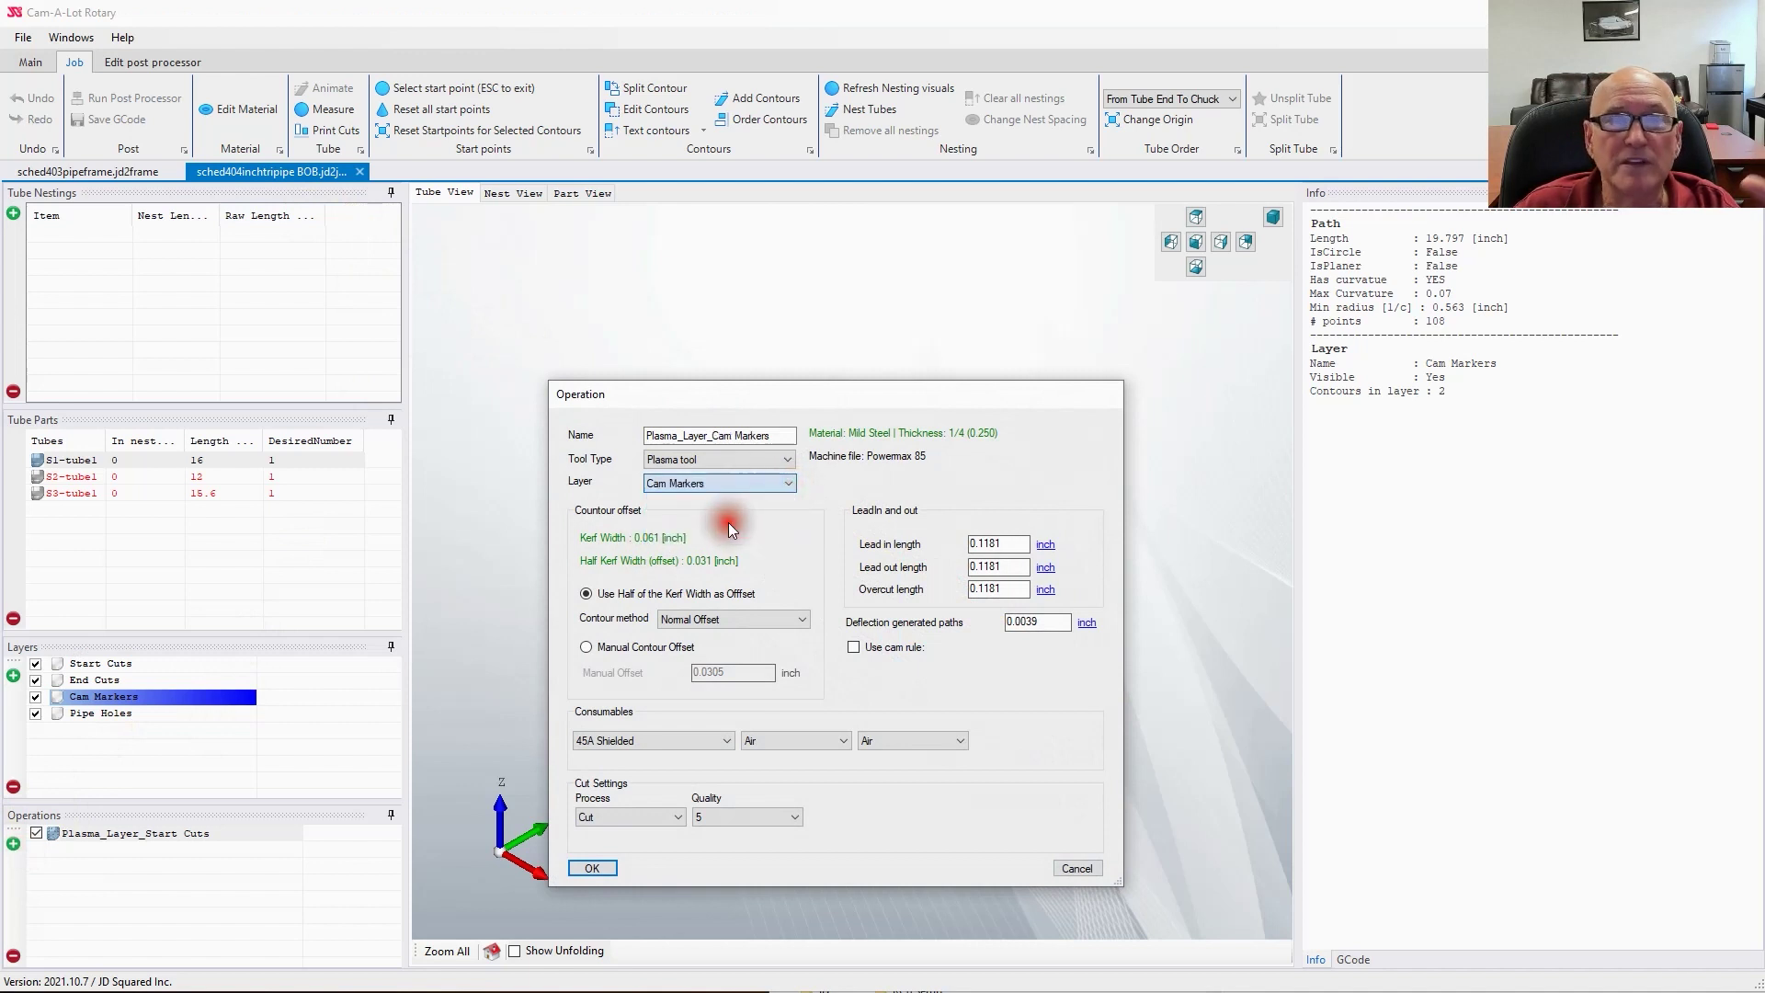
{"action": "left_click", "coordinate": [791, 486]}
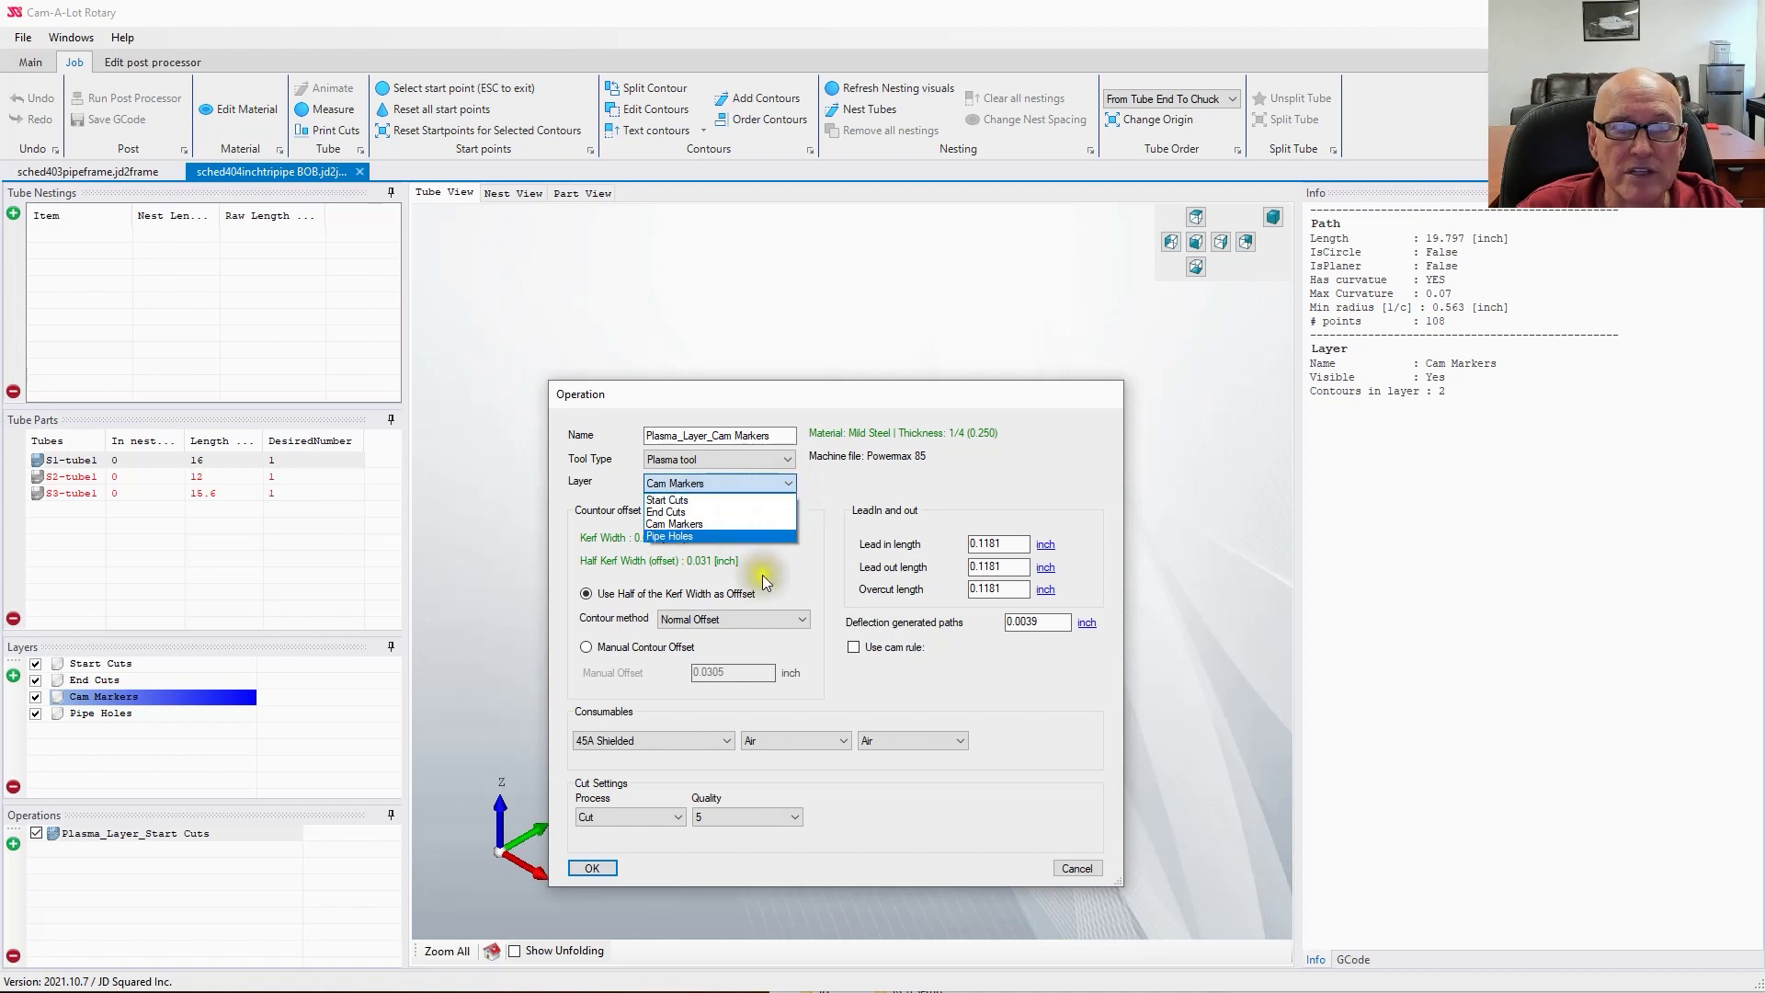
{"action": "left_click", "coordinate": [772, 596]}
{"action": "left_click", "coordinate": [787, 482]}
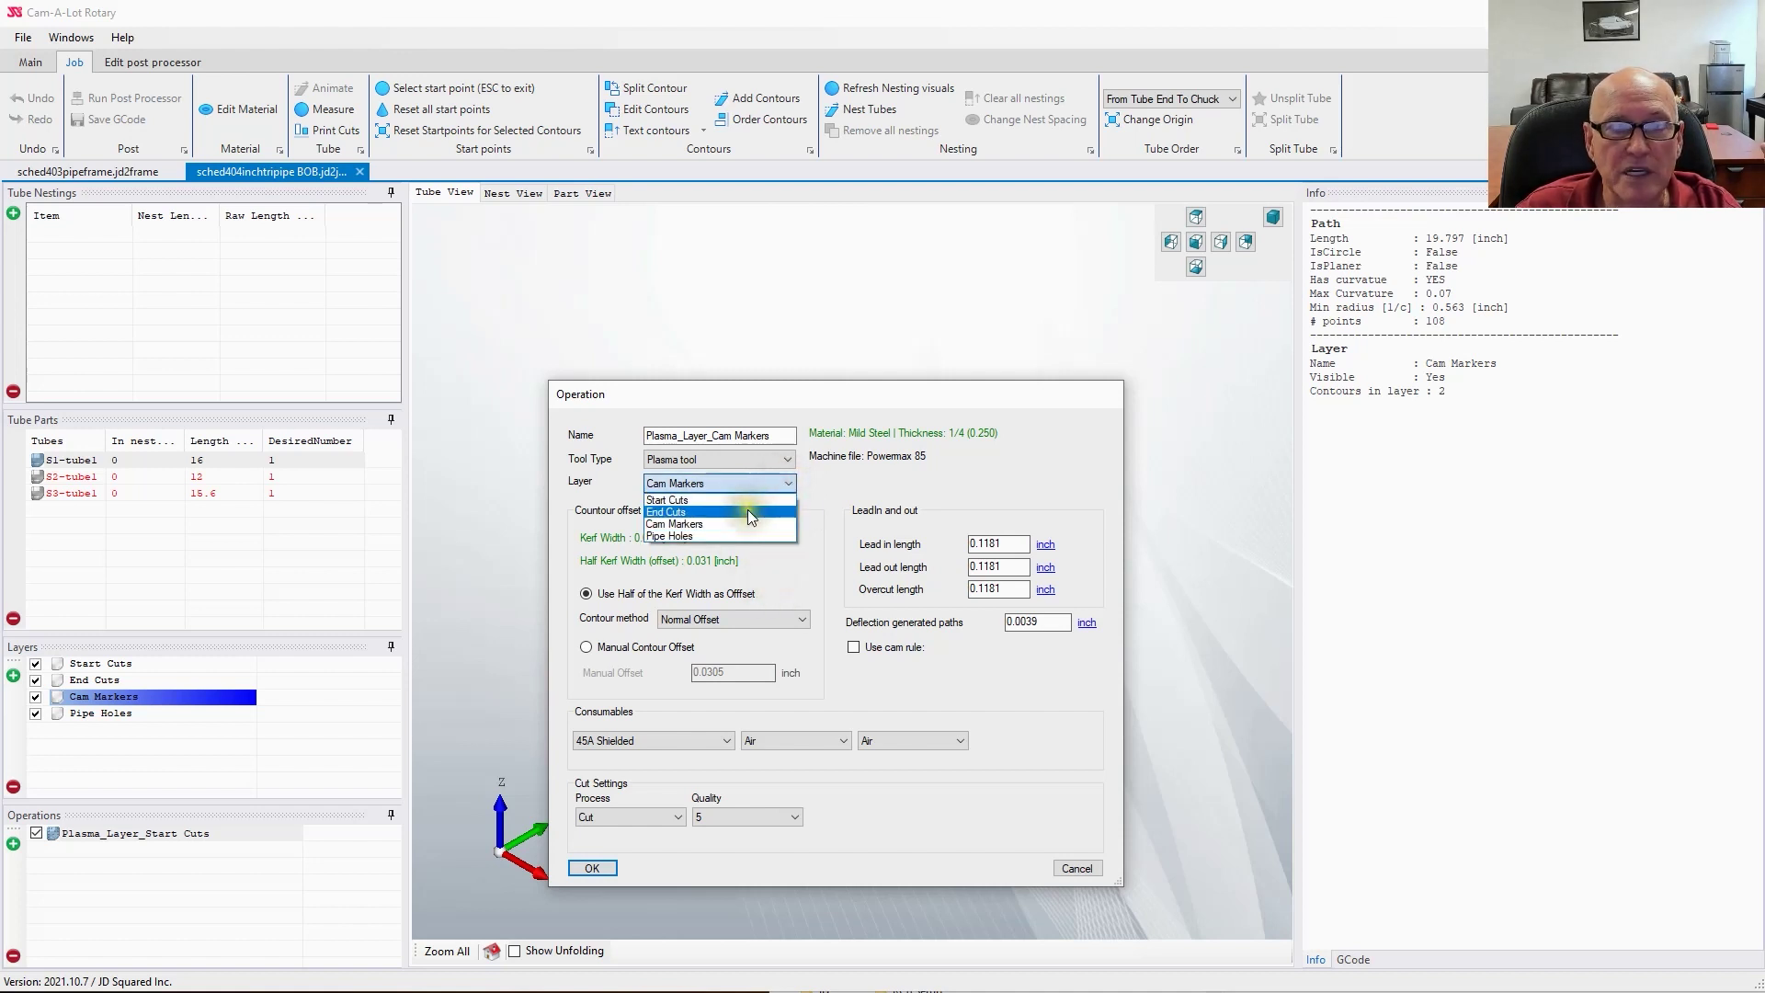
{"action": "left_click", "coordinate": [781, 555]}
{"action": "left_click", "coordinate": [786, 464]}
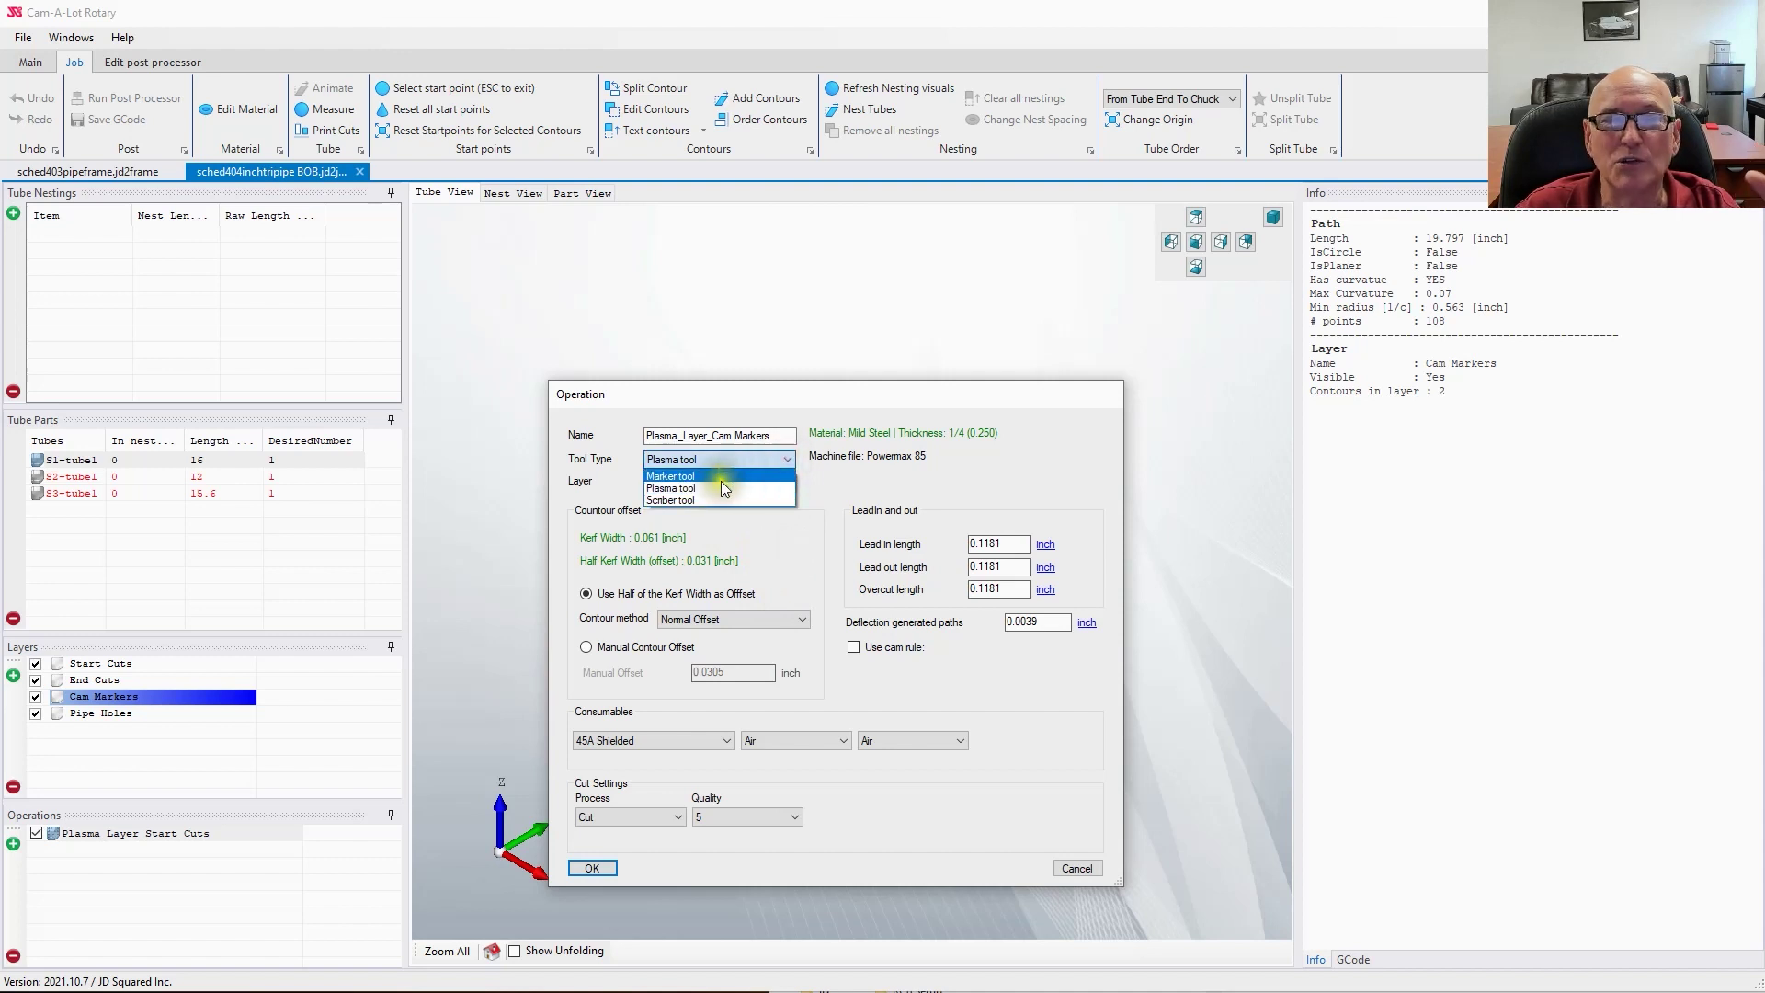
{"action": "left_click", "coordinate": [682, 499]}
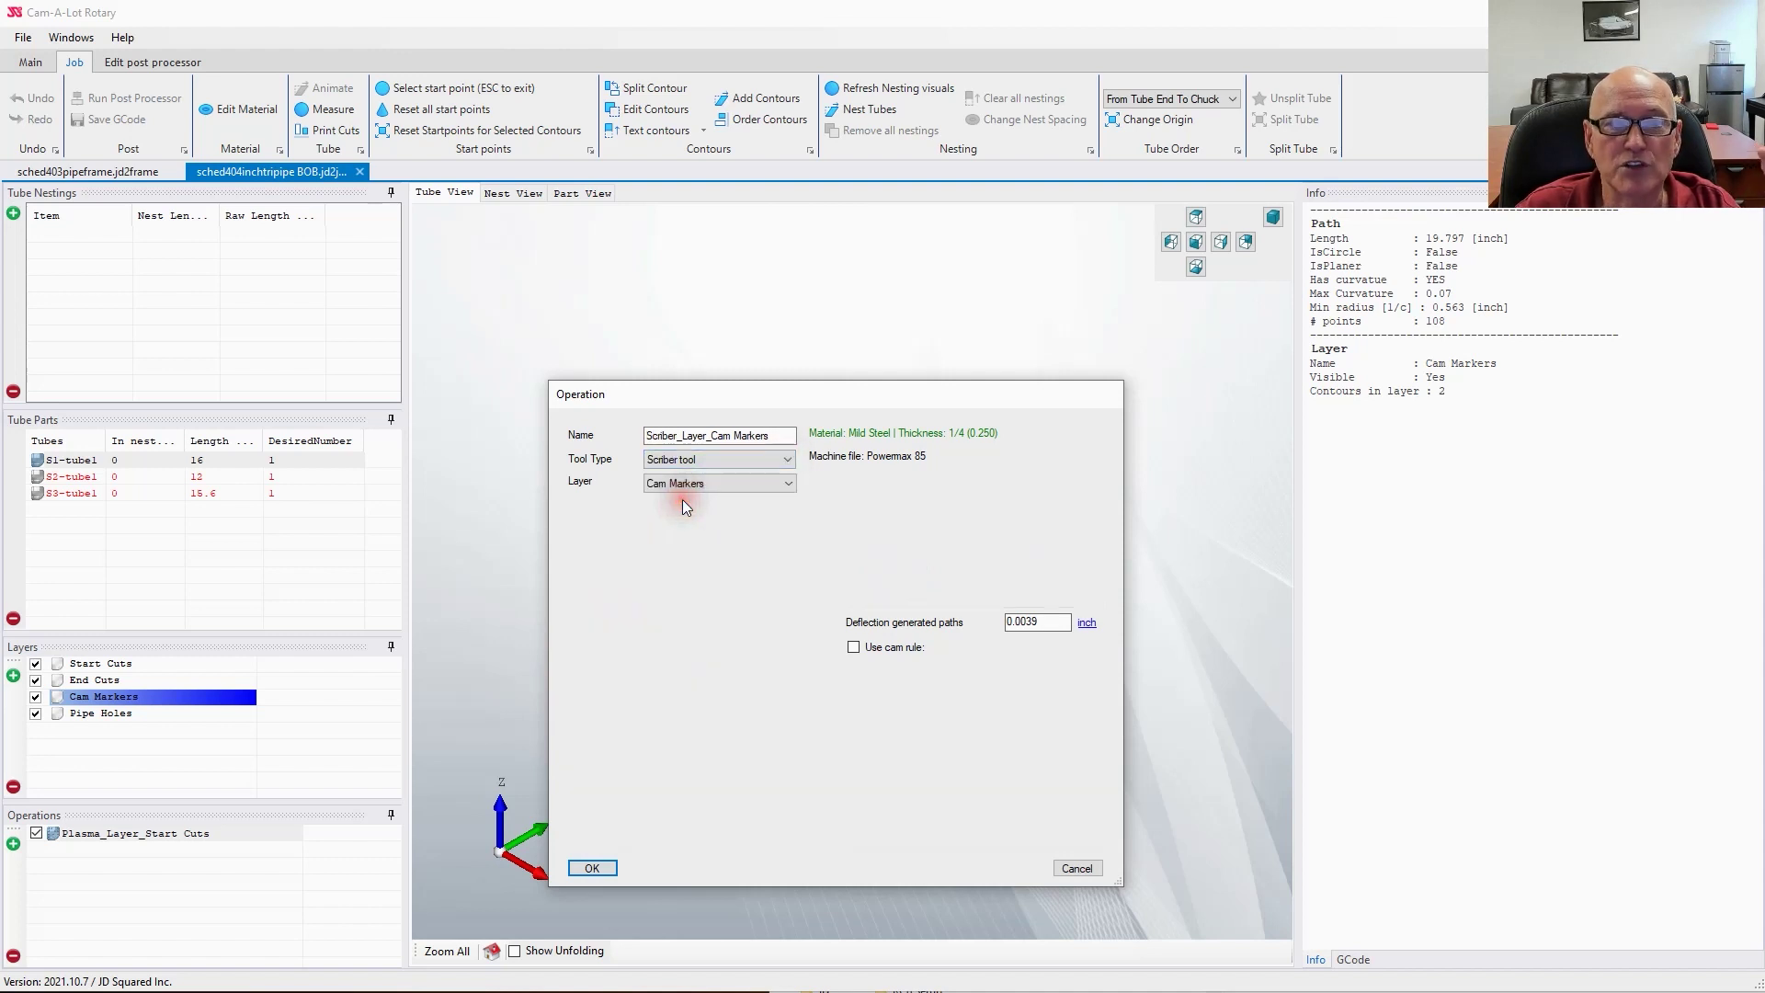
{"action": "left_click", "coordinate": [591, 873]}
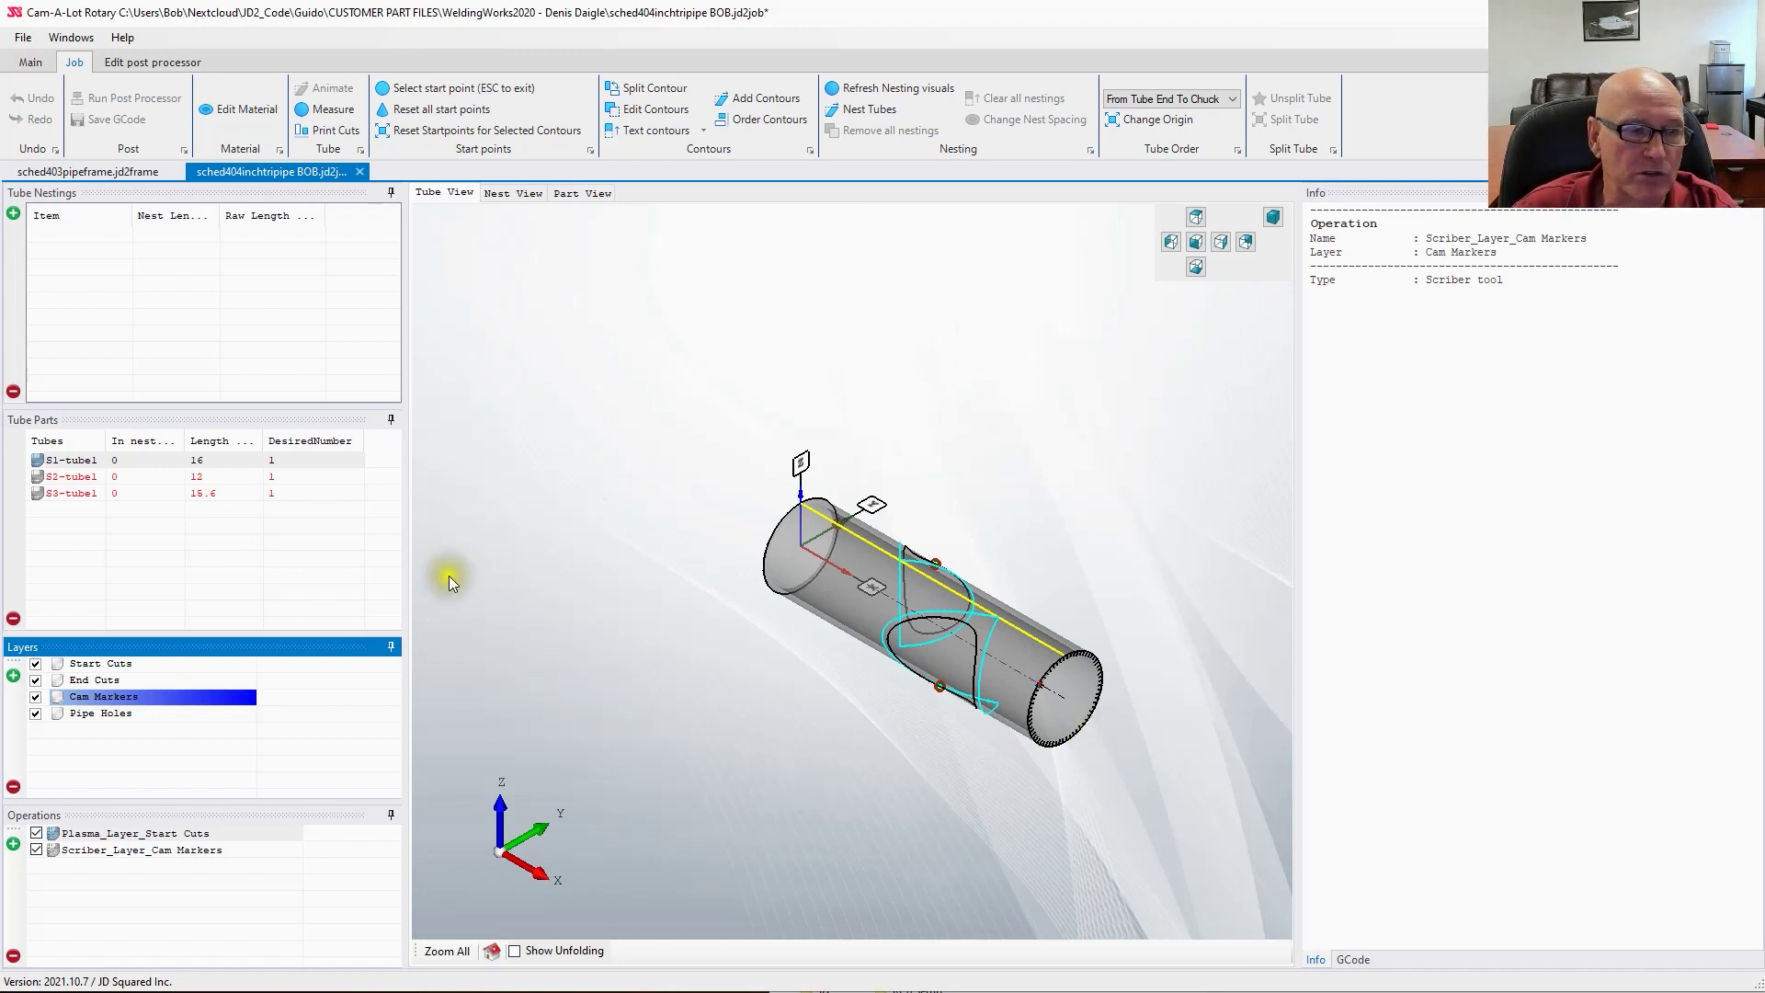
Step: Add a Plasma tool operation for the Pipe Holes layer and review its details
{"action": "left_click", "coordinate": [151, 850]}
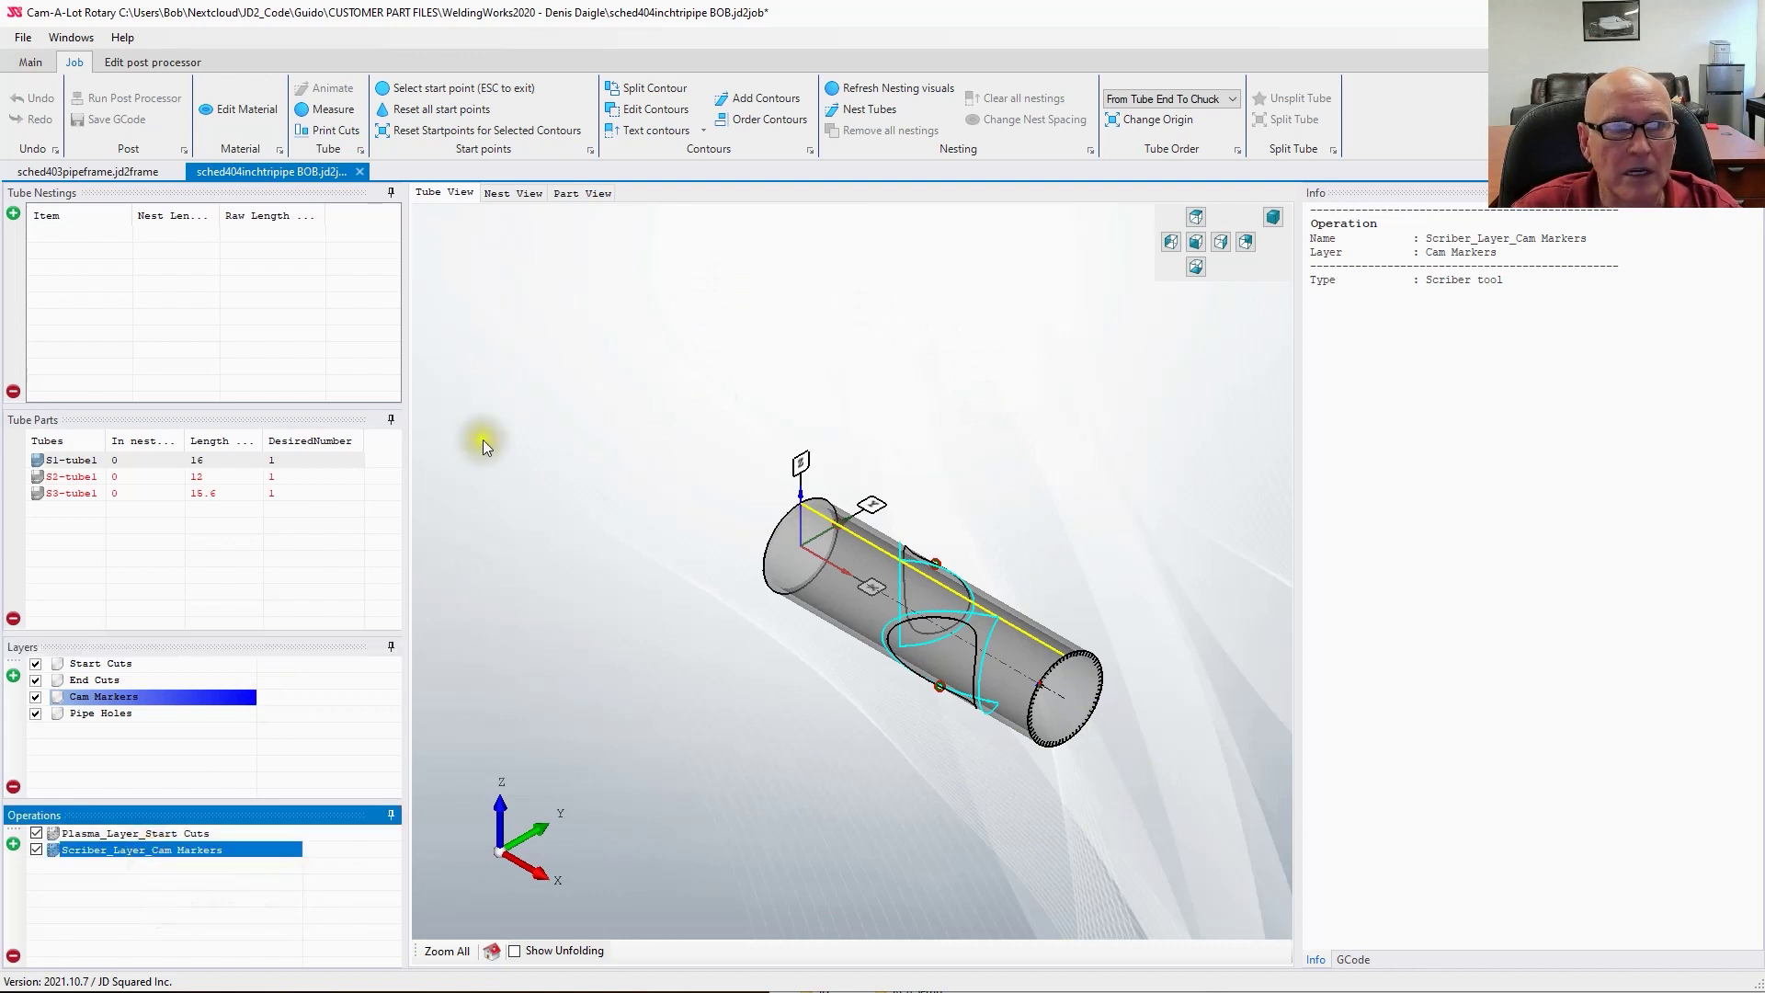
{"action": "left_click", "coordinate": [622, 386]}
{"action": "left_click", "coordinate": [13, 843]}
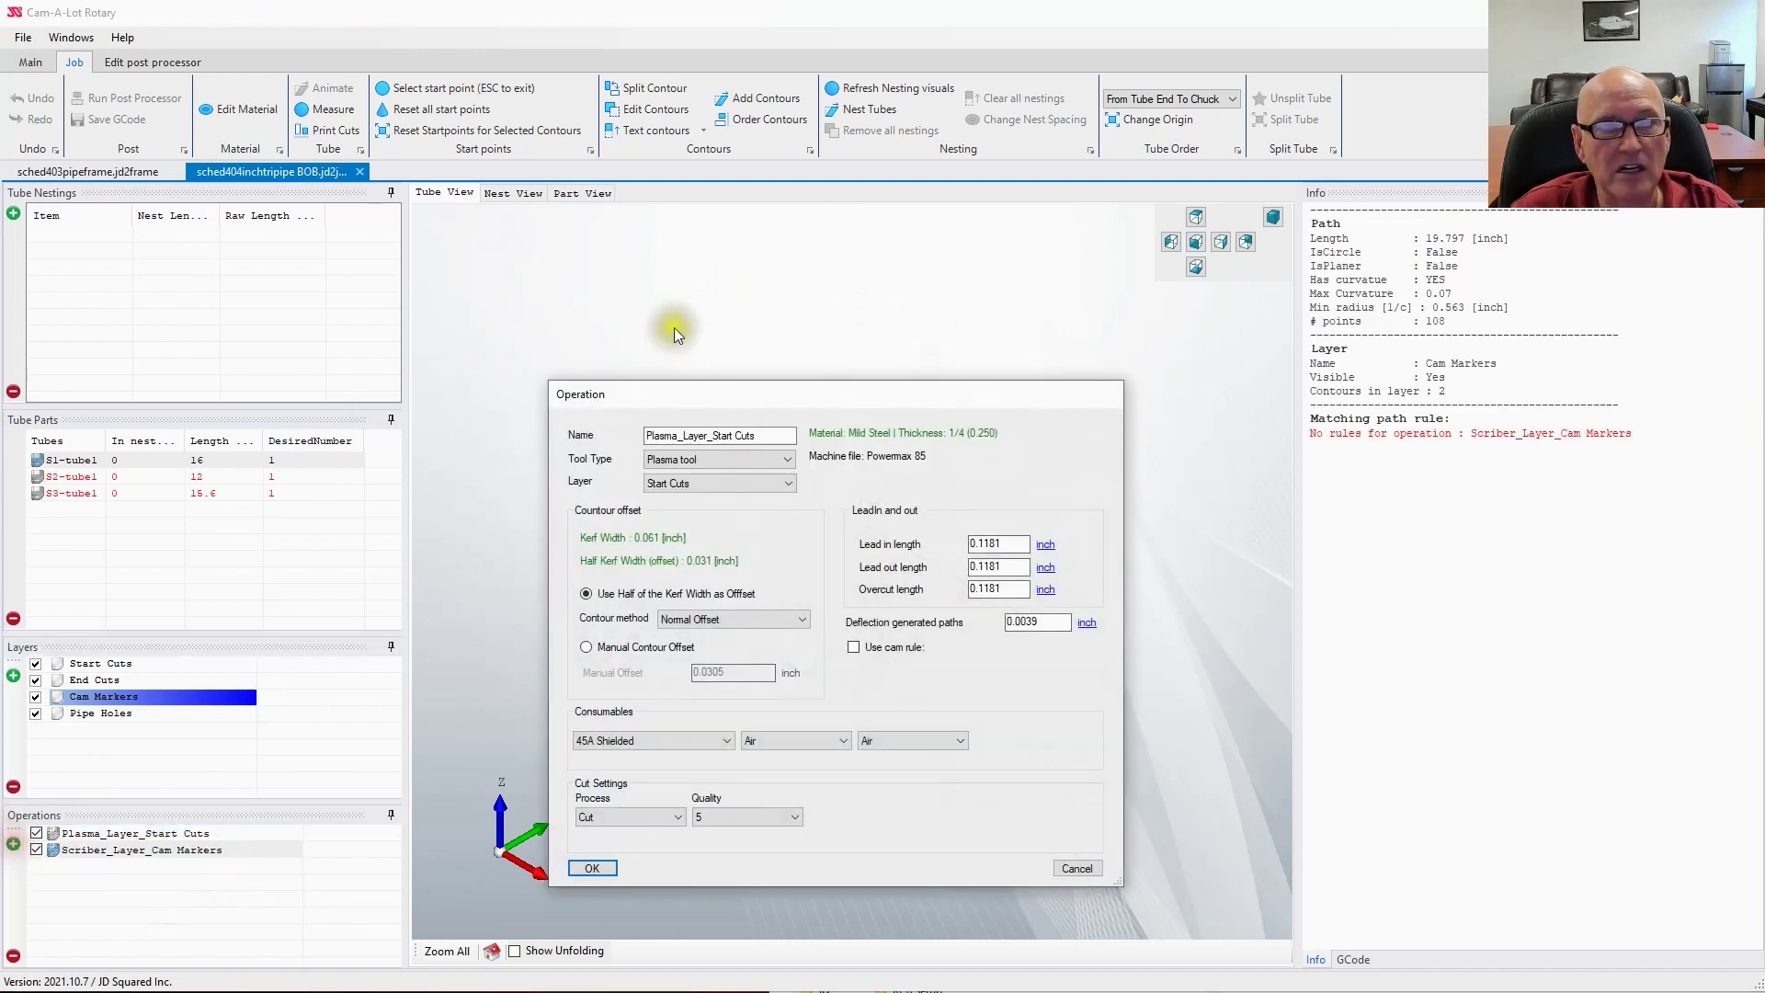
{"action": "left_click", "coordinate": [706, 484]}
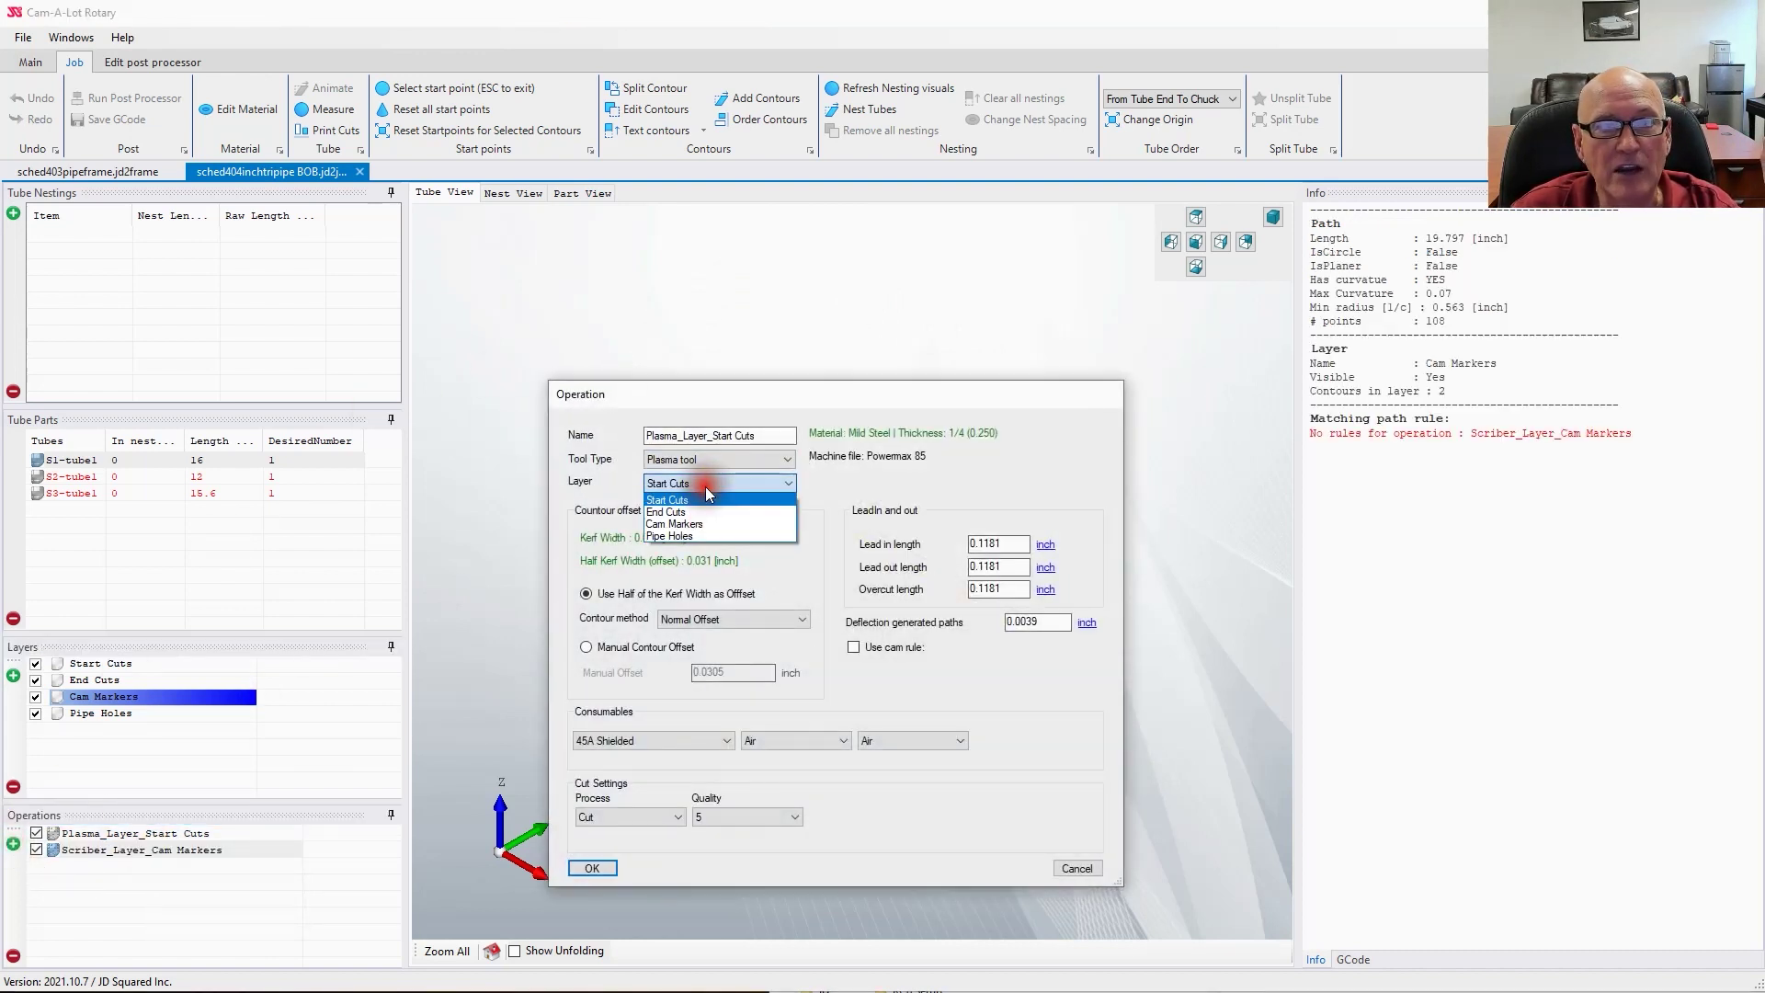
{"action": "left_click", "coordinate": [681, 536]}
{"action": "left_click", "coordinate": [588, 871]}
{"action": "left_click", "coordinate": [598, 864]}
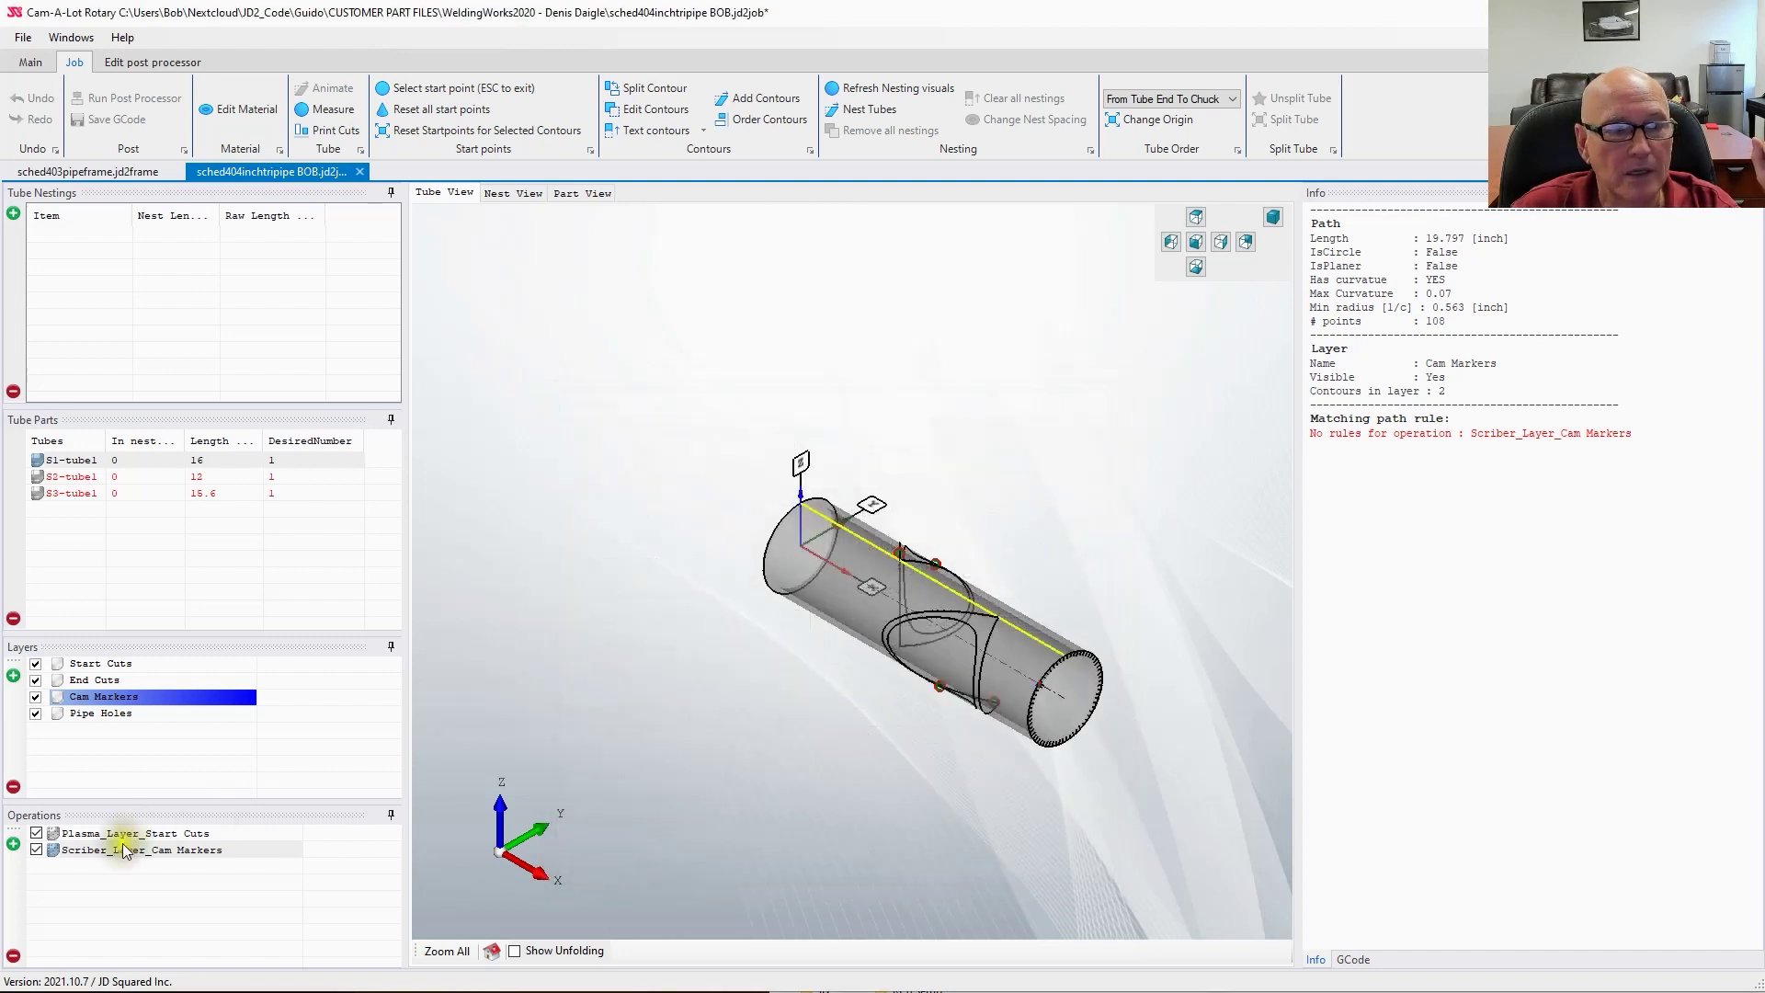
{"action": "left_click", "coordinate": [91, 866]}
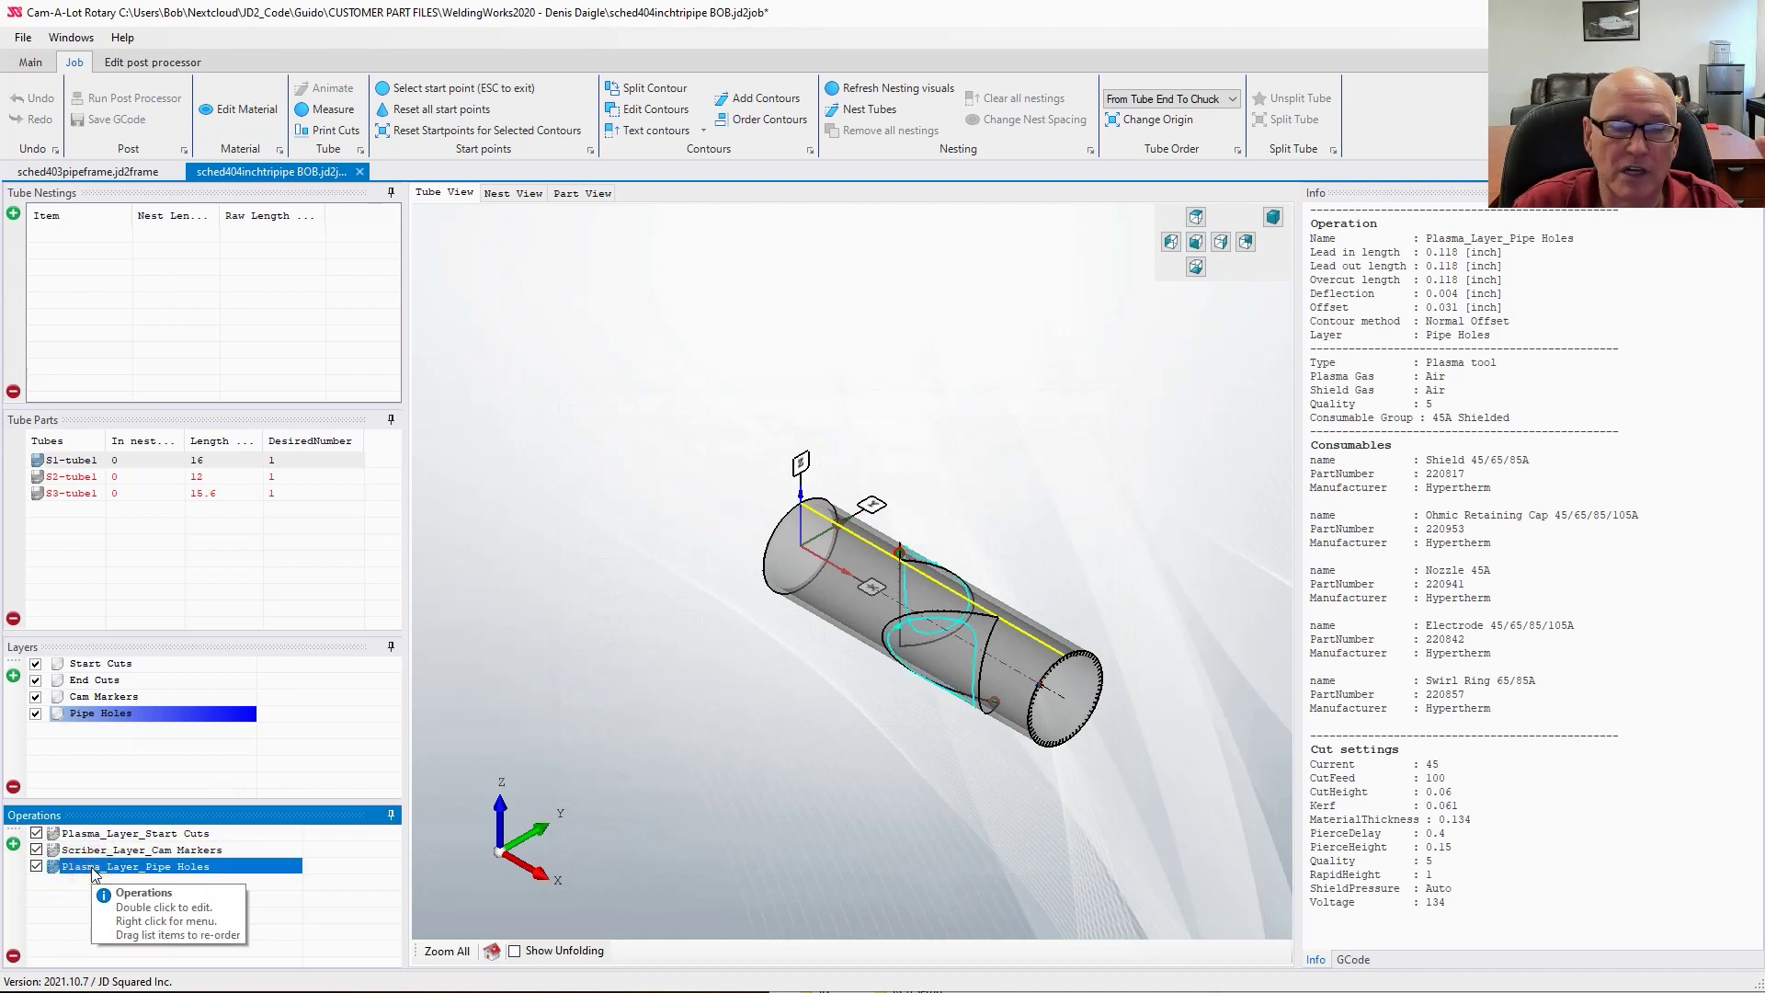
Step: Add a Plasma tool operation for the End Cuts layer
{"action": "left_click", "coordinate": [13, 844]}
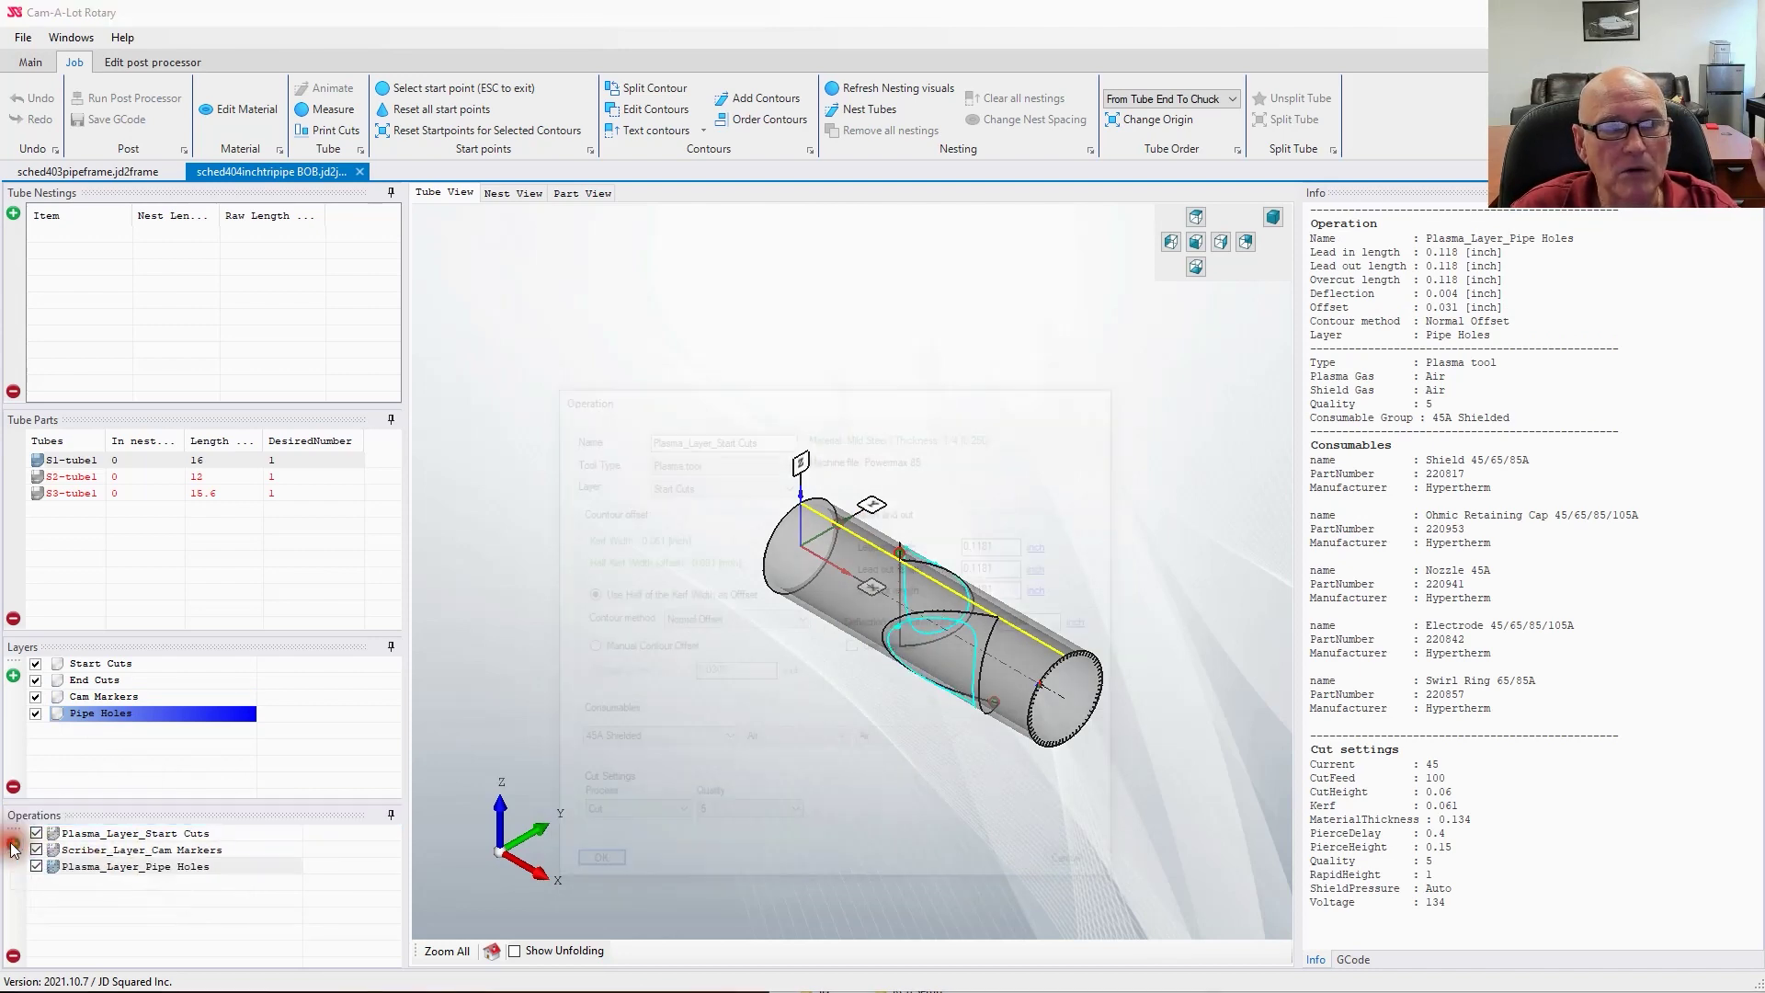
{"action": "left_click", "coordinate": [789, 482]}
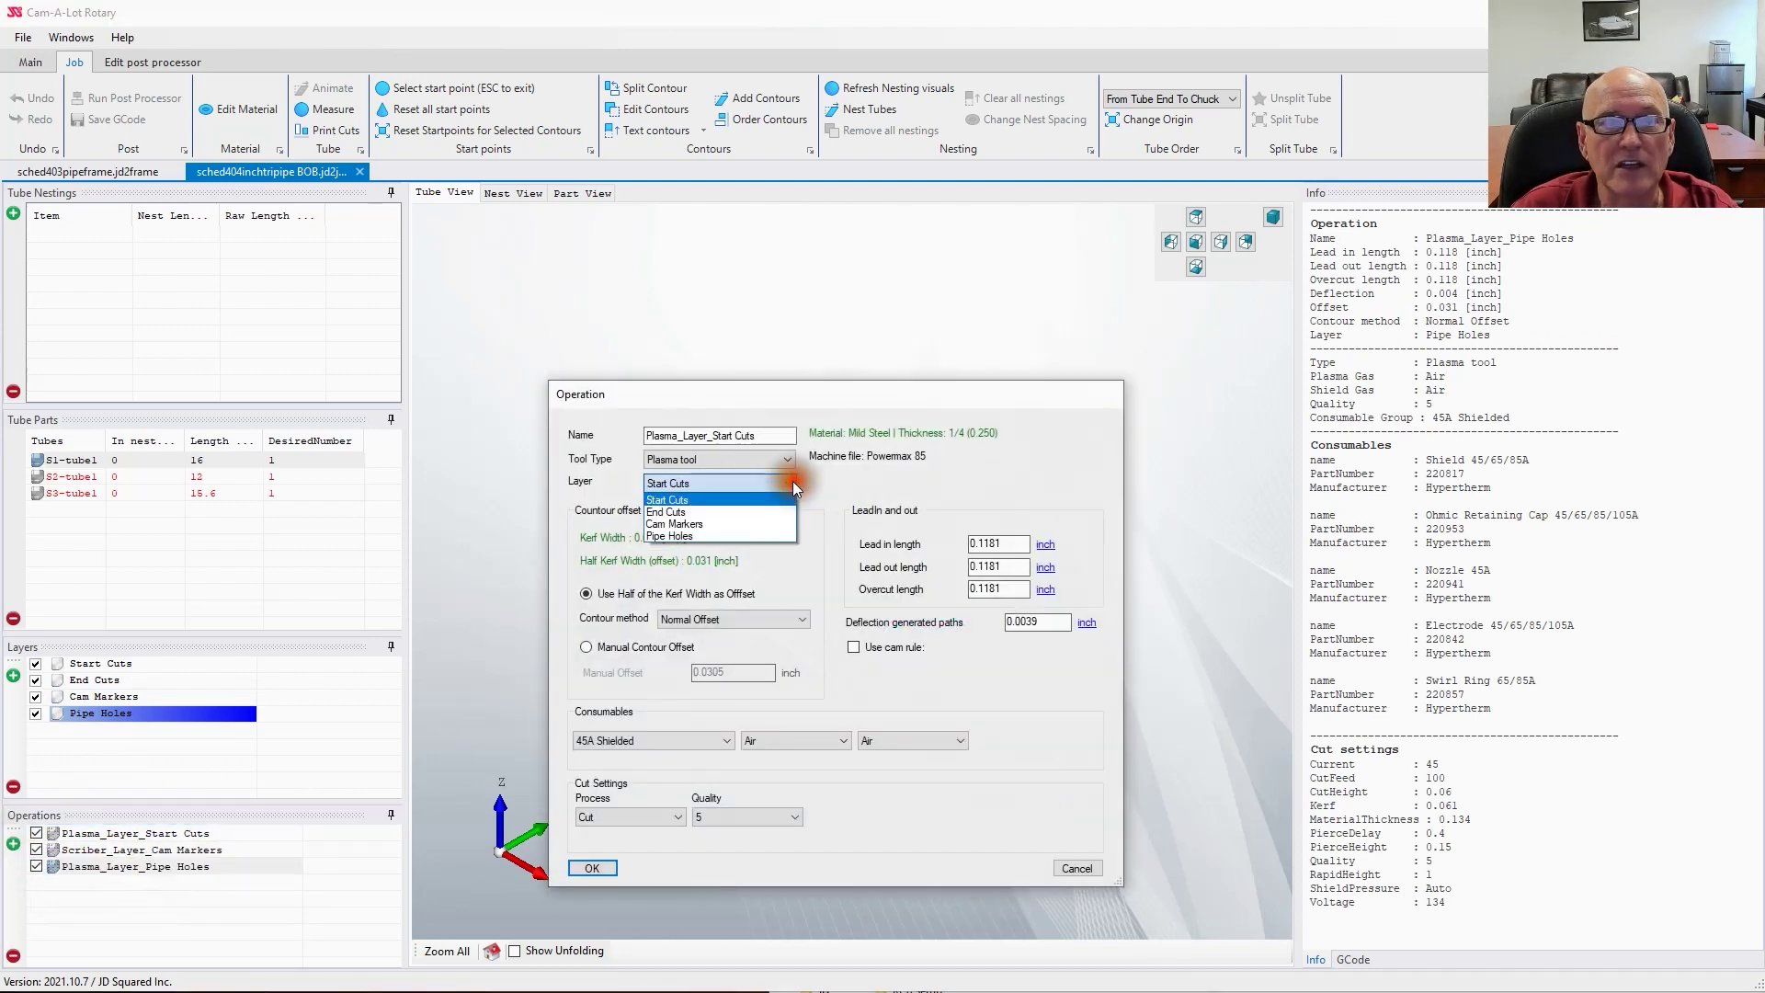
{"action": "left_click", "coordinate": [730, 512]}
{"action": "left_click", "coordinate": [593, 866]}
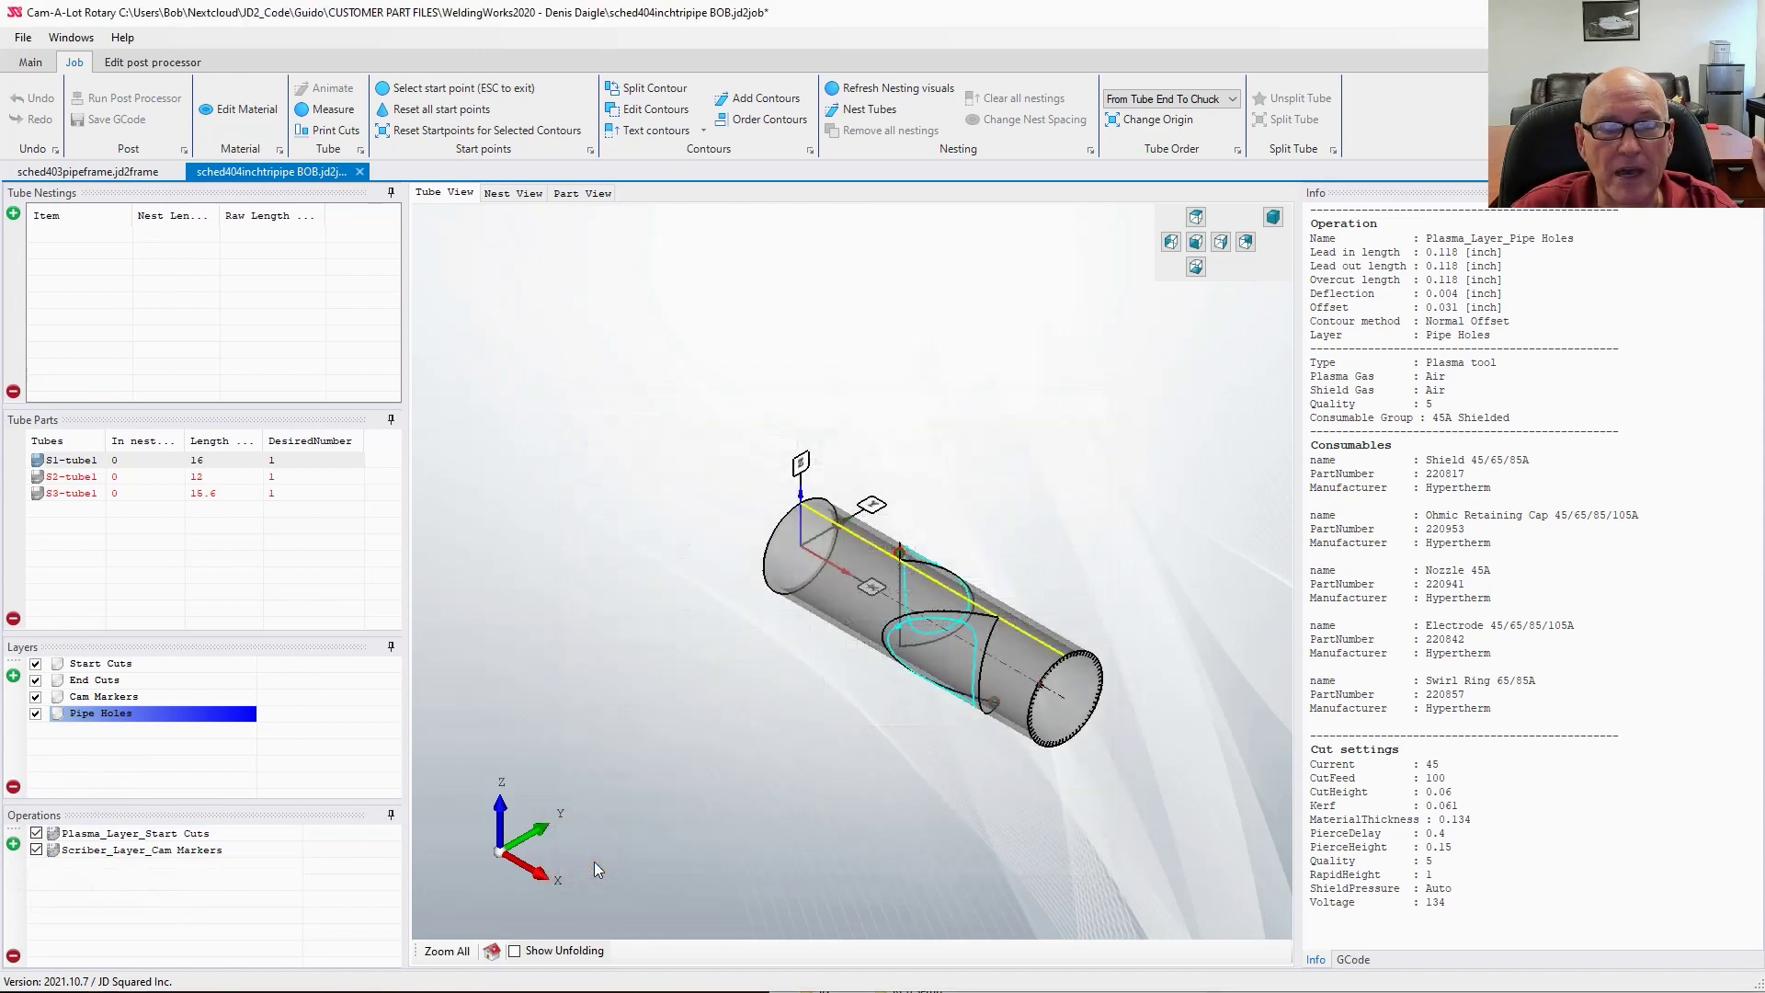
{"action": "left_click", "coordinate": [675, 423]}
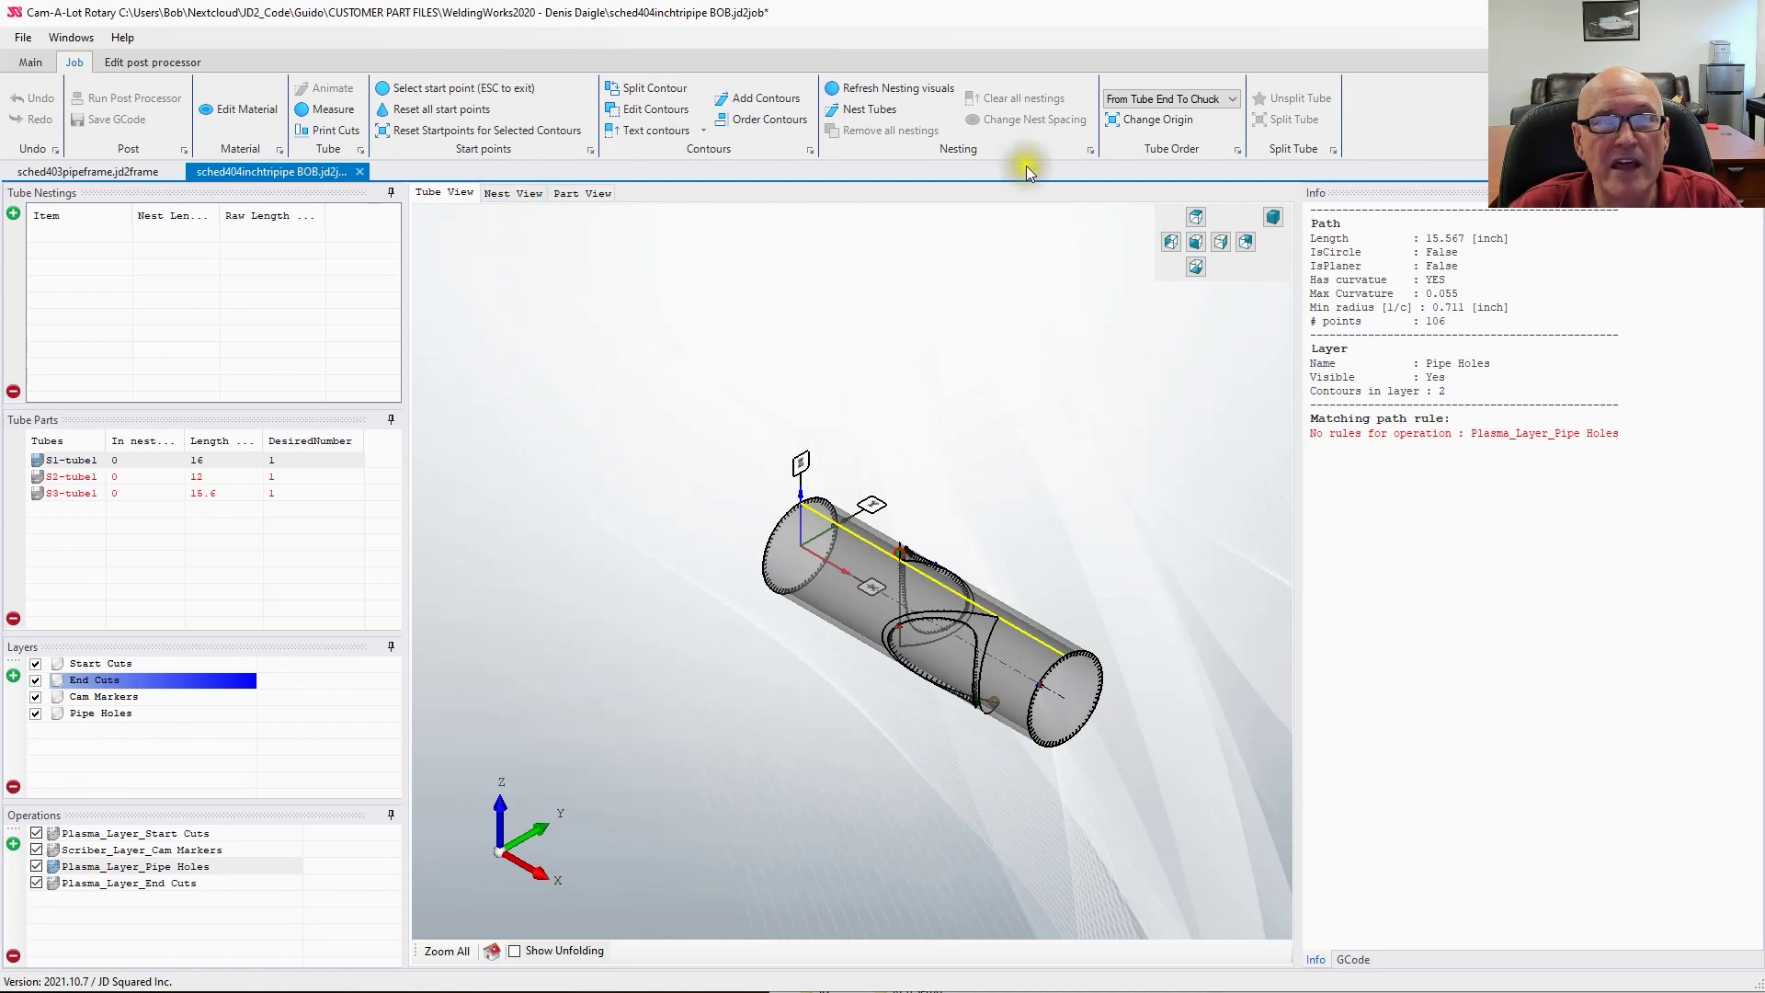
Step: Nest all the tube parts using a raw length of 60 inches for new tubes
{"action": "left_click", "coordinate": [892, 106]}
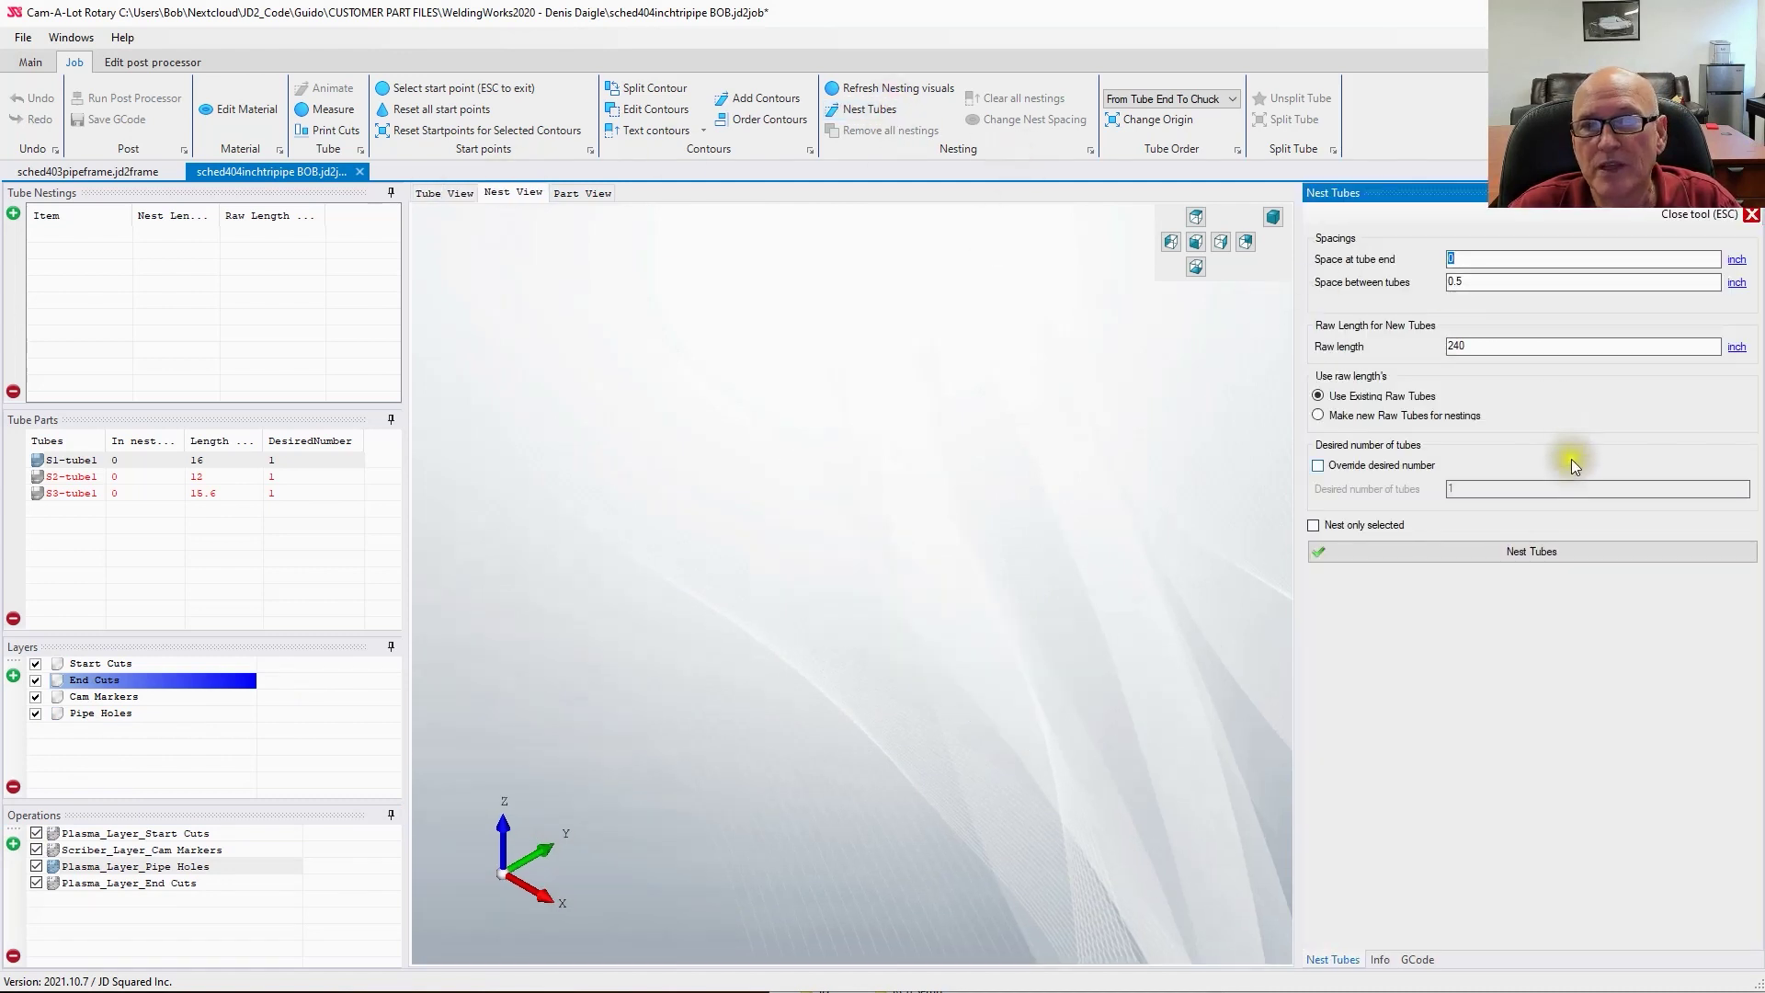
{"action": "left_click_drag", "start_coordinate": [1490, 344], "coordinate": [1435, 361]}
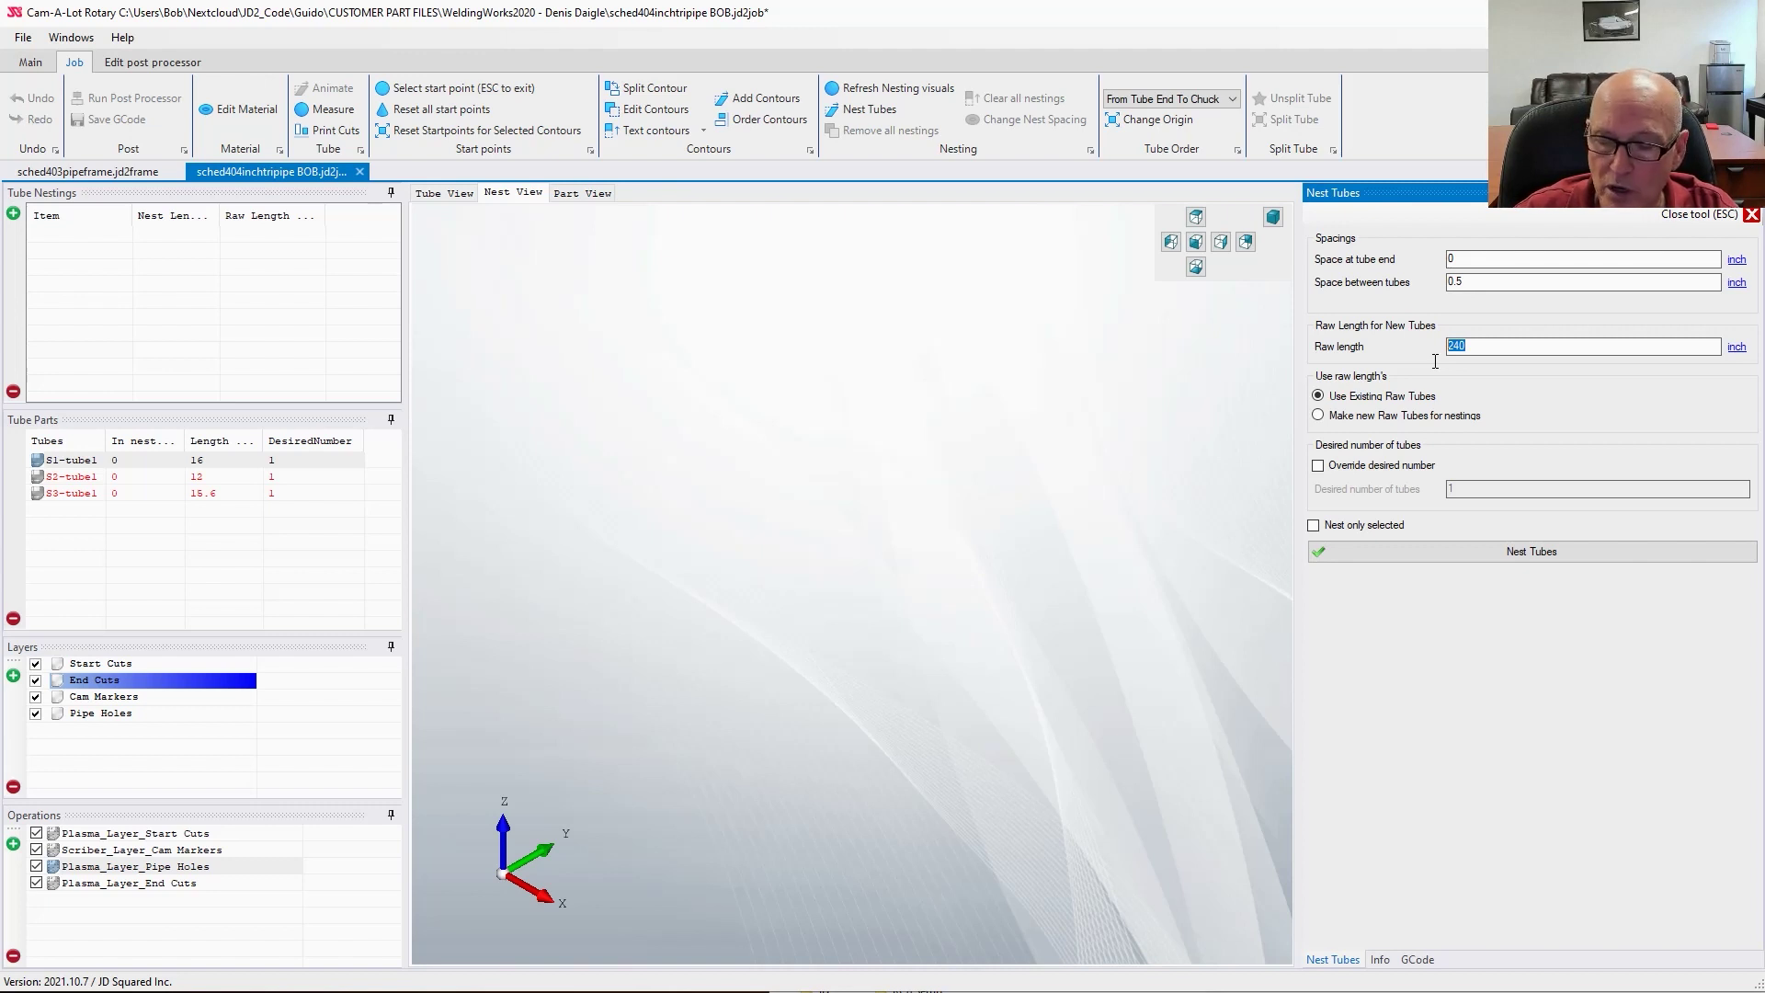
{"action": "type", "text": "60"}
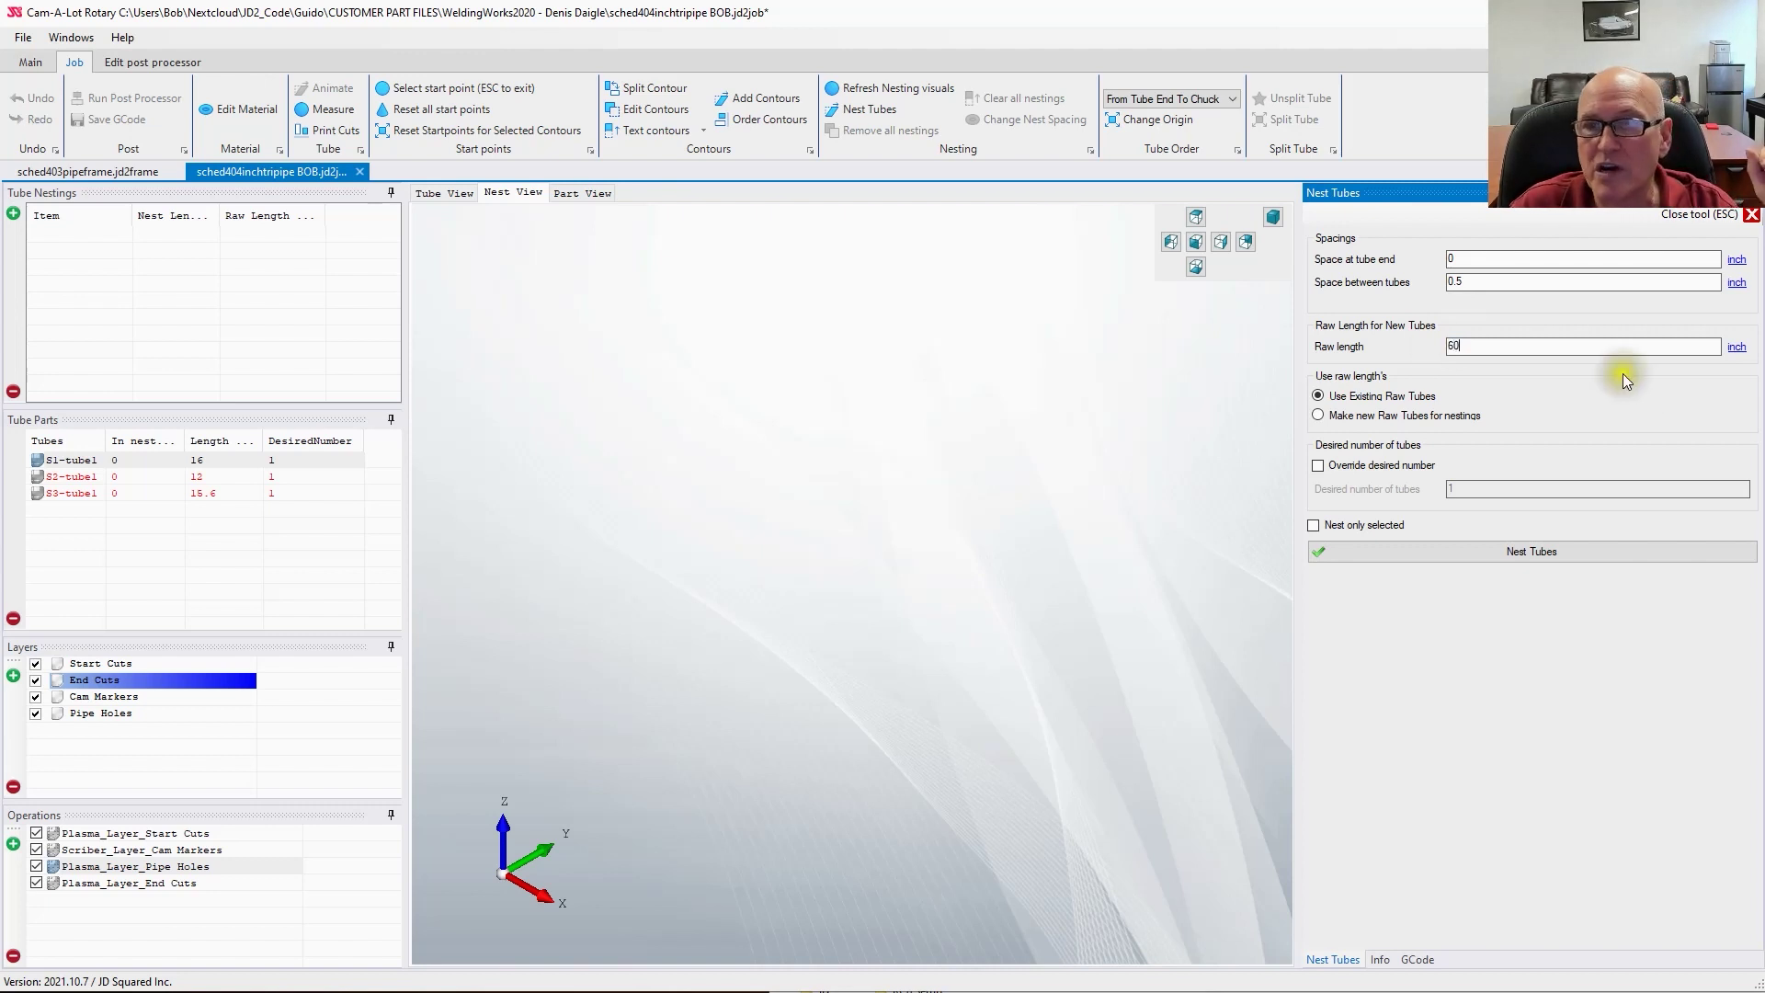
{"action": "left_click", "coordinate": [1517, 553]}
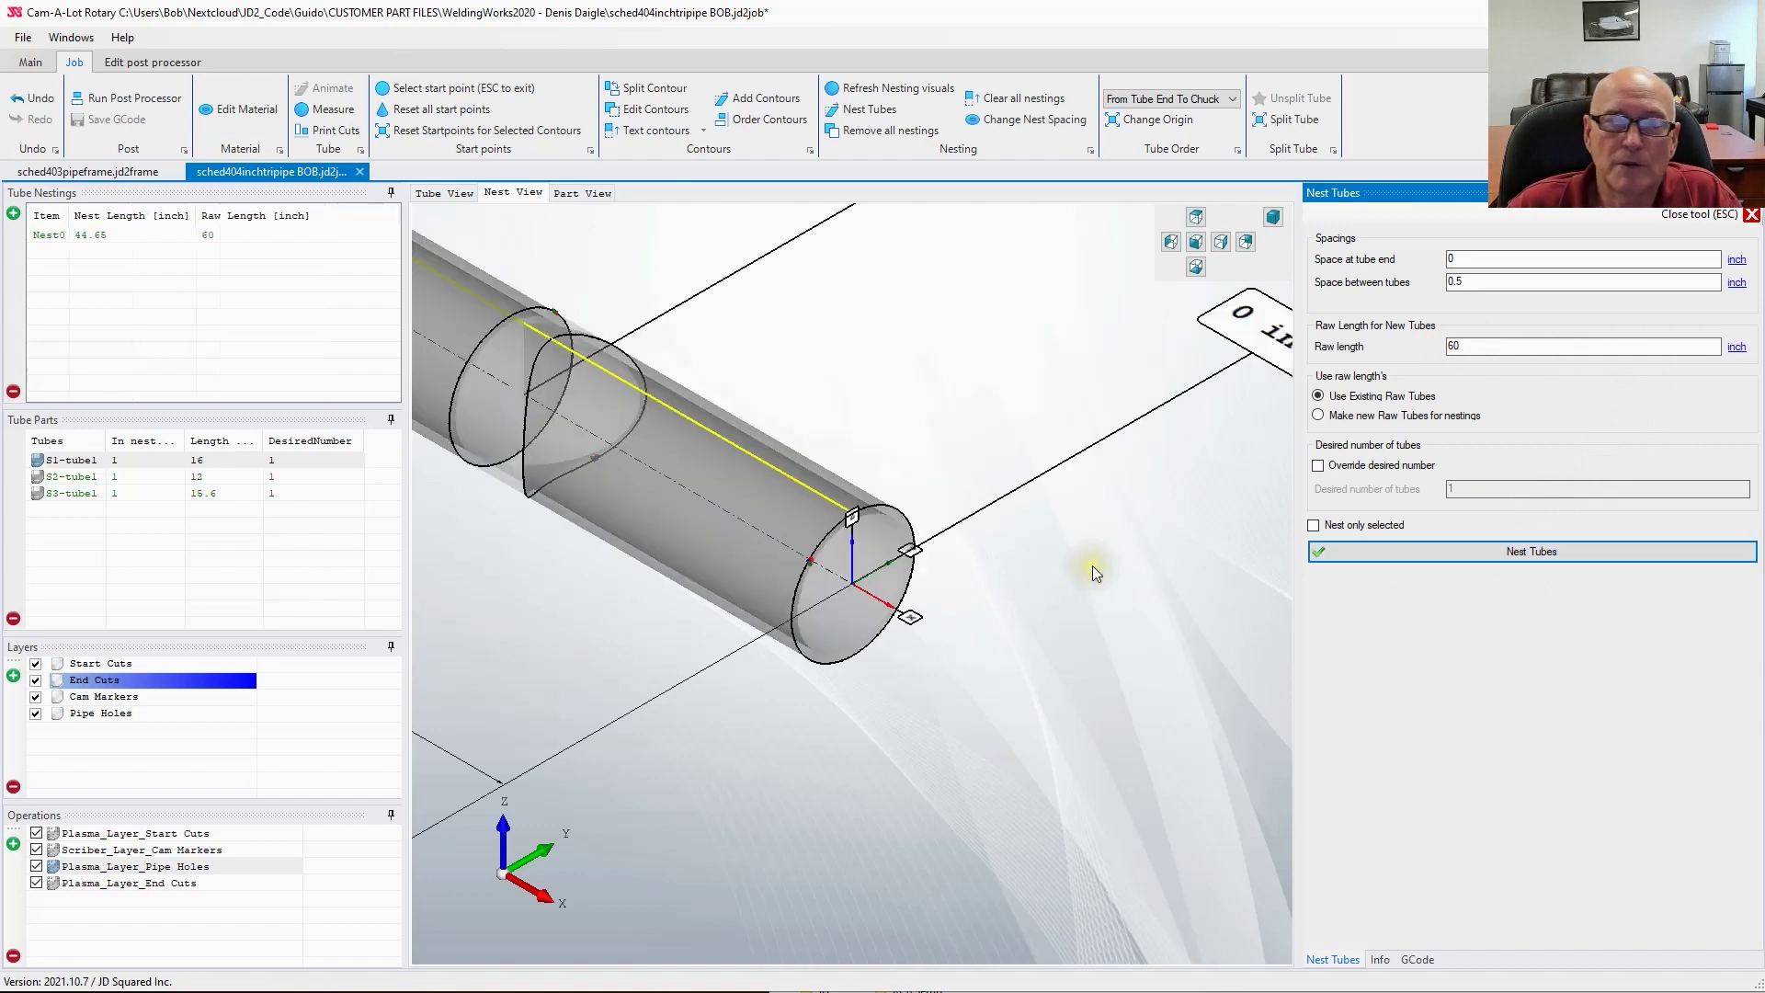
Step: Check which contours on the nested tube belong to the Start Cuts, Cam Markers, Pipe Holes and End Cuts operations by highlighting each one
{"action": "scroll", "coordinate": [741, 523], "scroll_direction": "up", "scroll_amount": 2}
{"action": "scroll", "coordinate": [741, 522], "scroll_direction": "down", "scroll_amount": 4}
{"action": "left_click", "coordinate": [809, 388]}
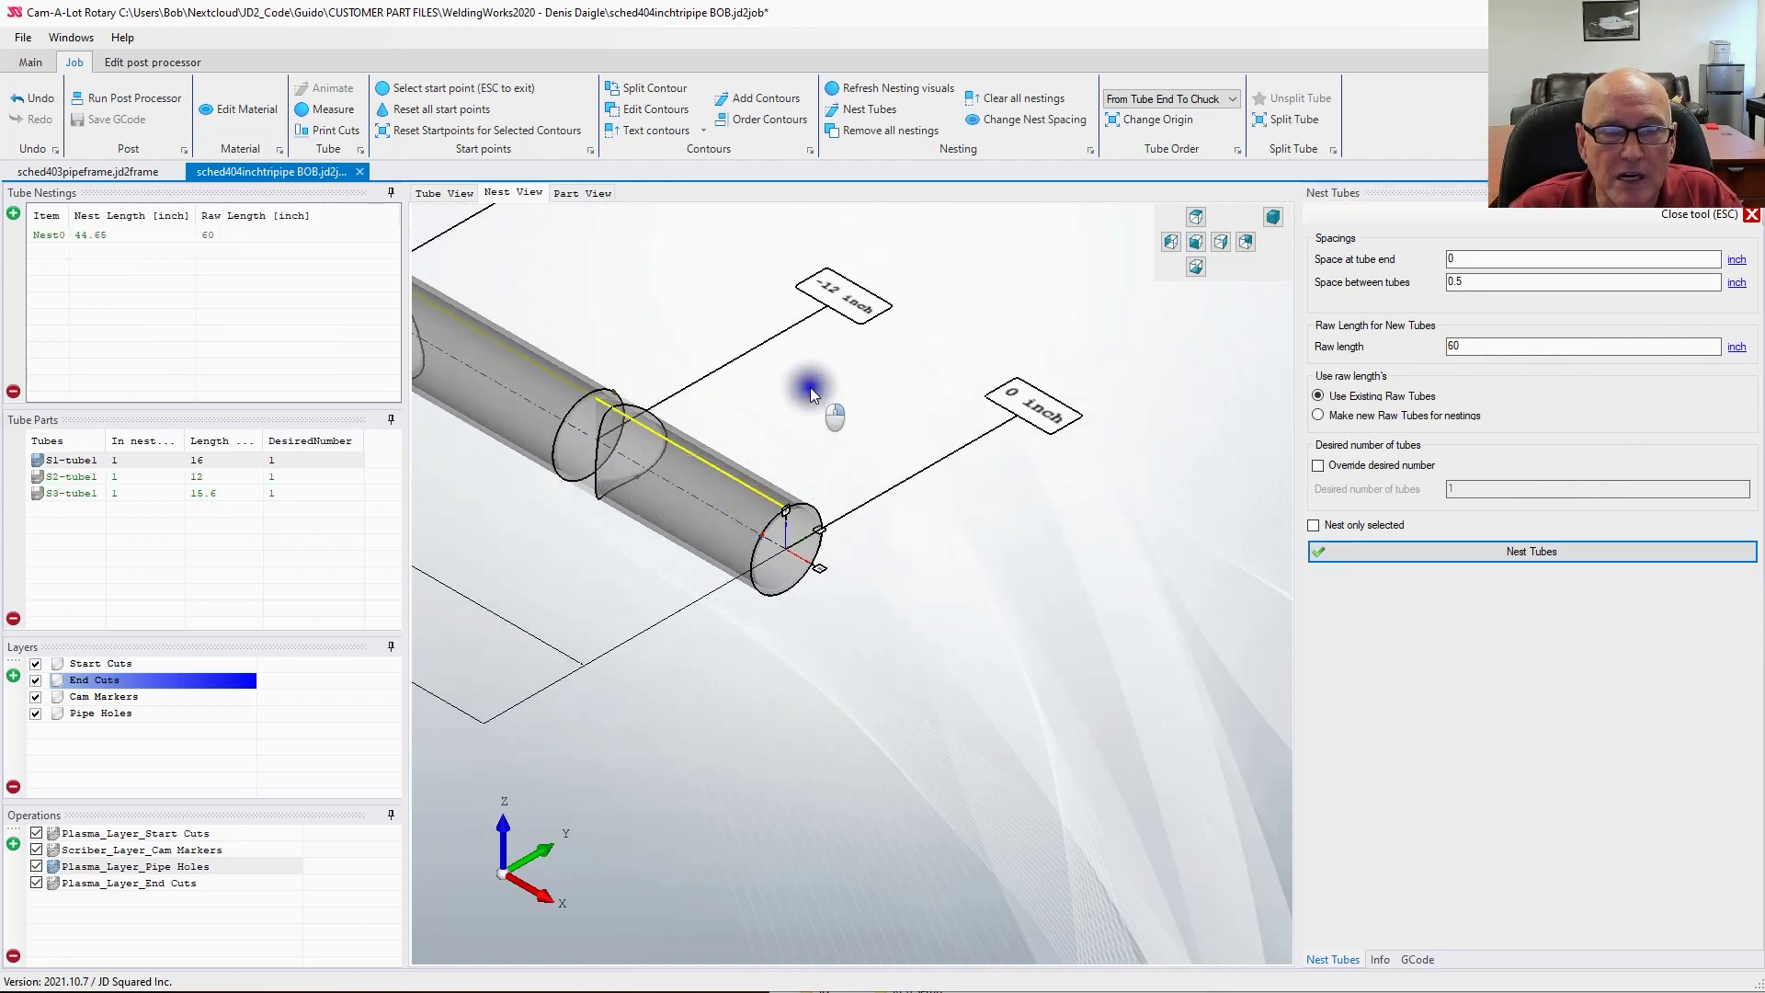
{"action": "left_click_drag", "start_coordinate": [809, 388], "coordinate": [852, 439]}
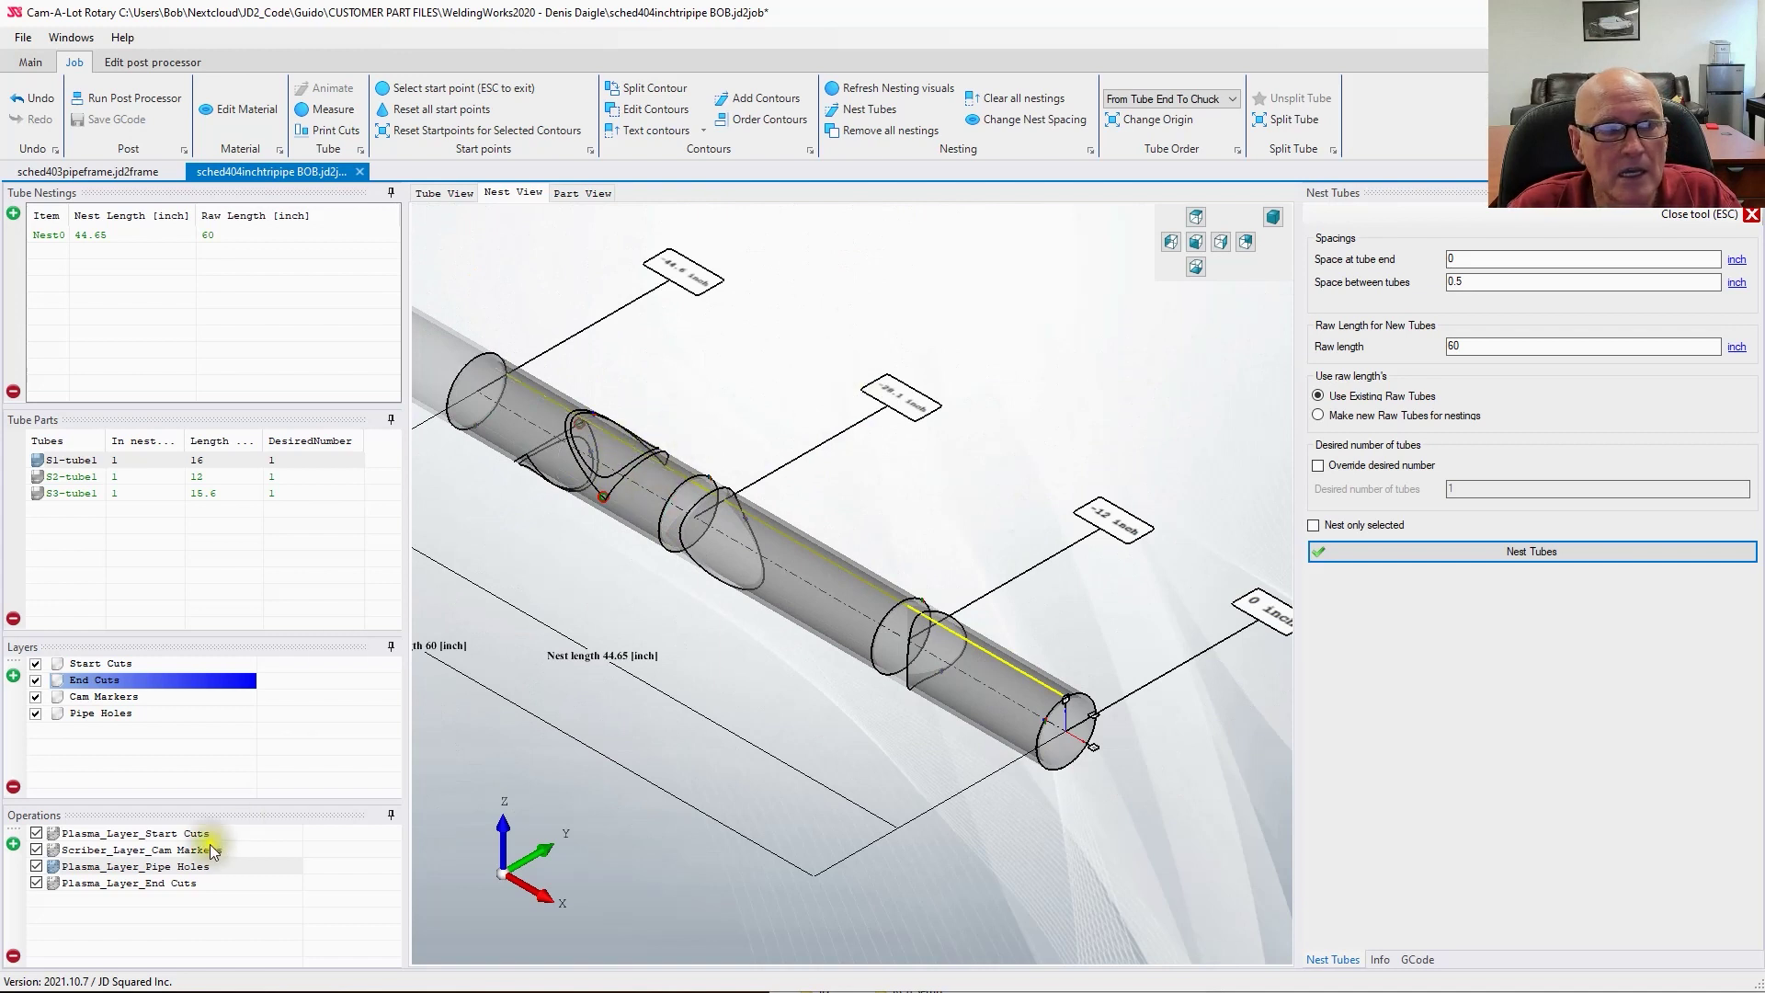
{"action": "left_click", "coordinate": [136, 834]}
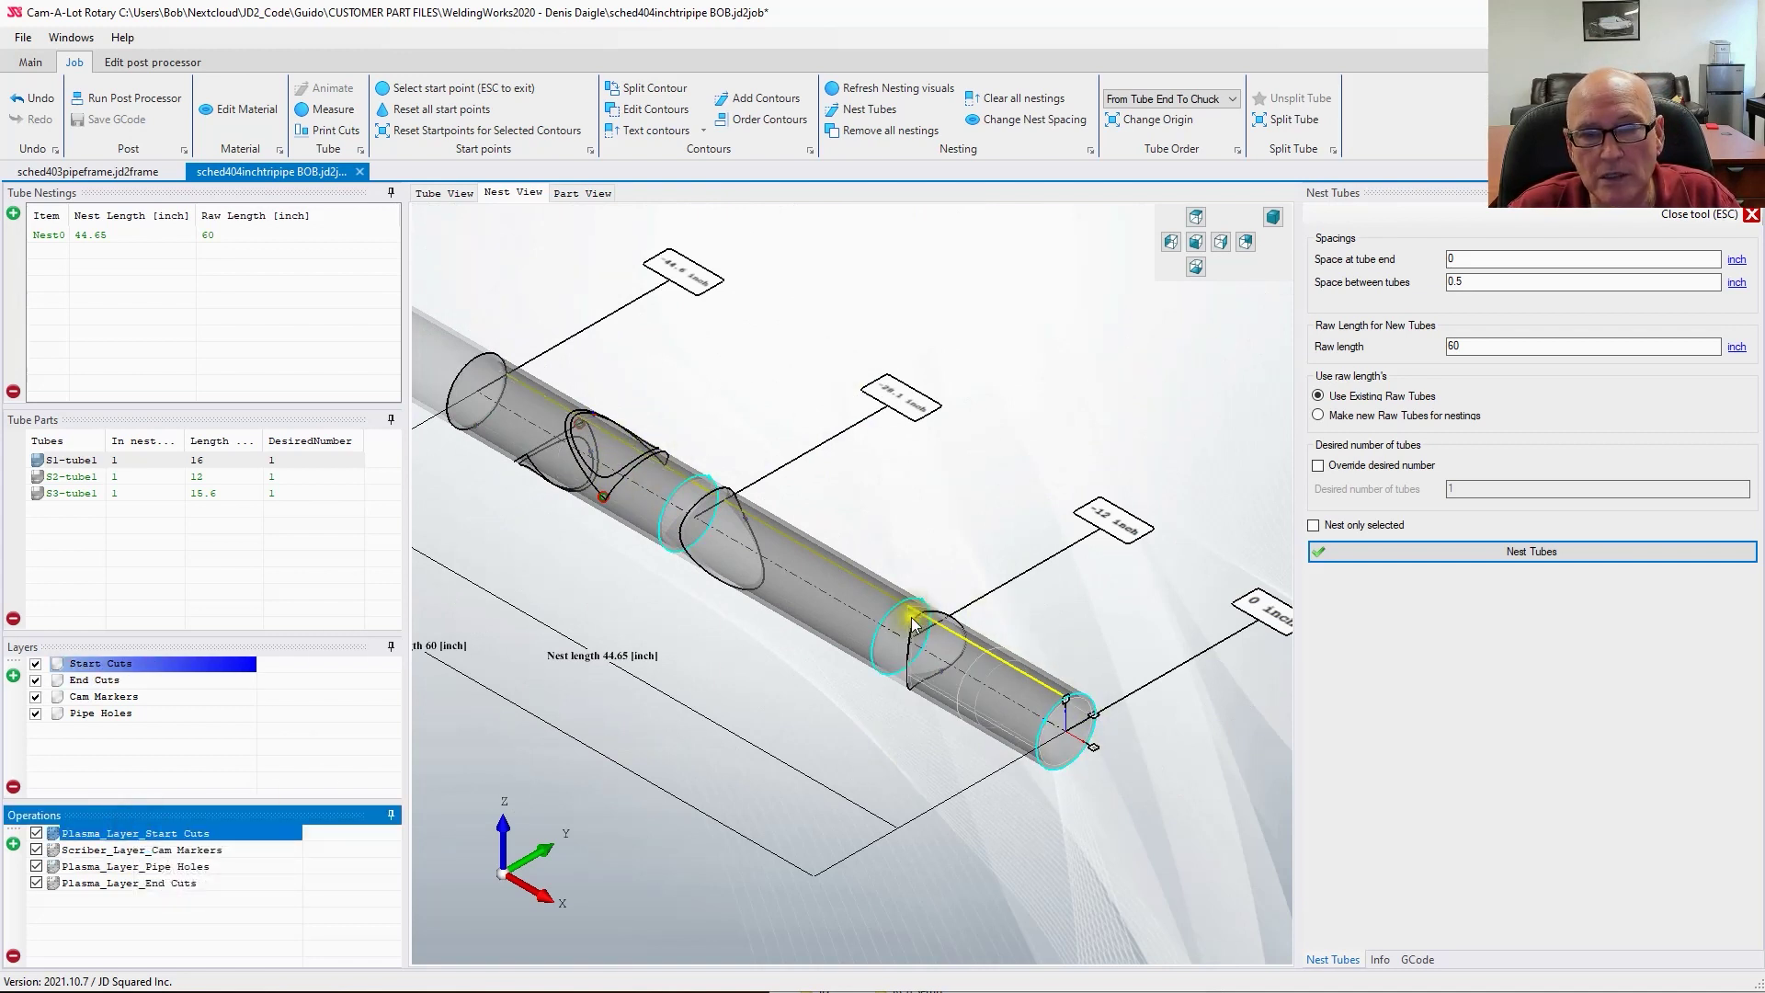
{"action": "left_click", "coordinate": [182, 851]}
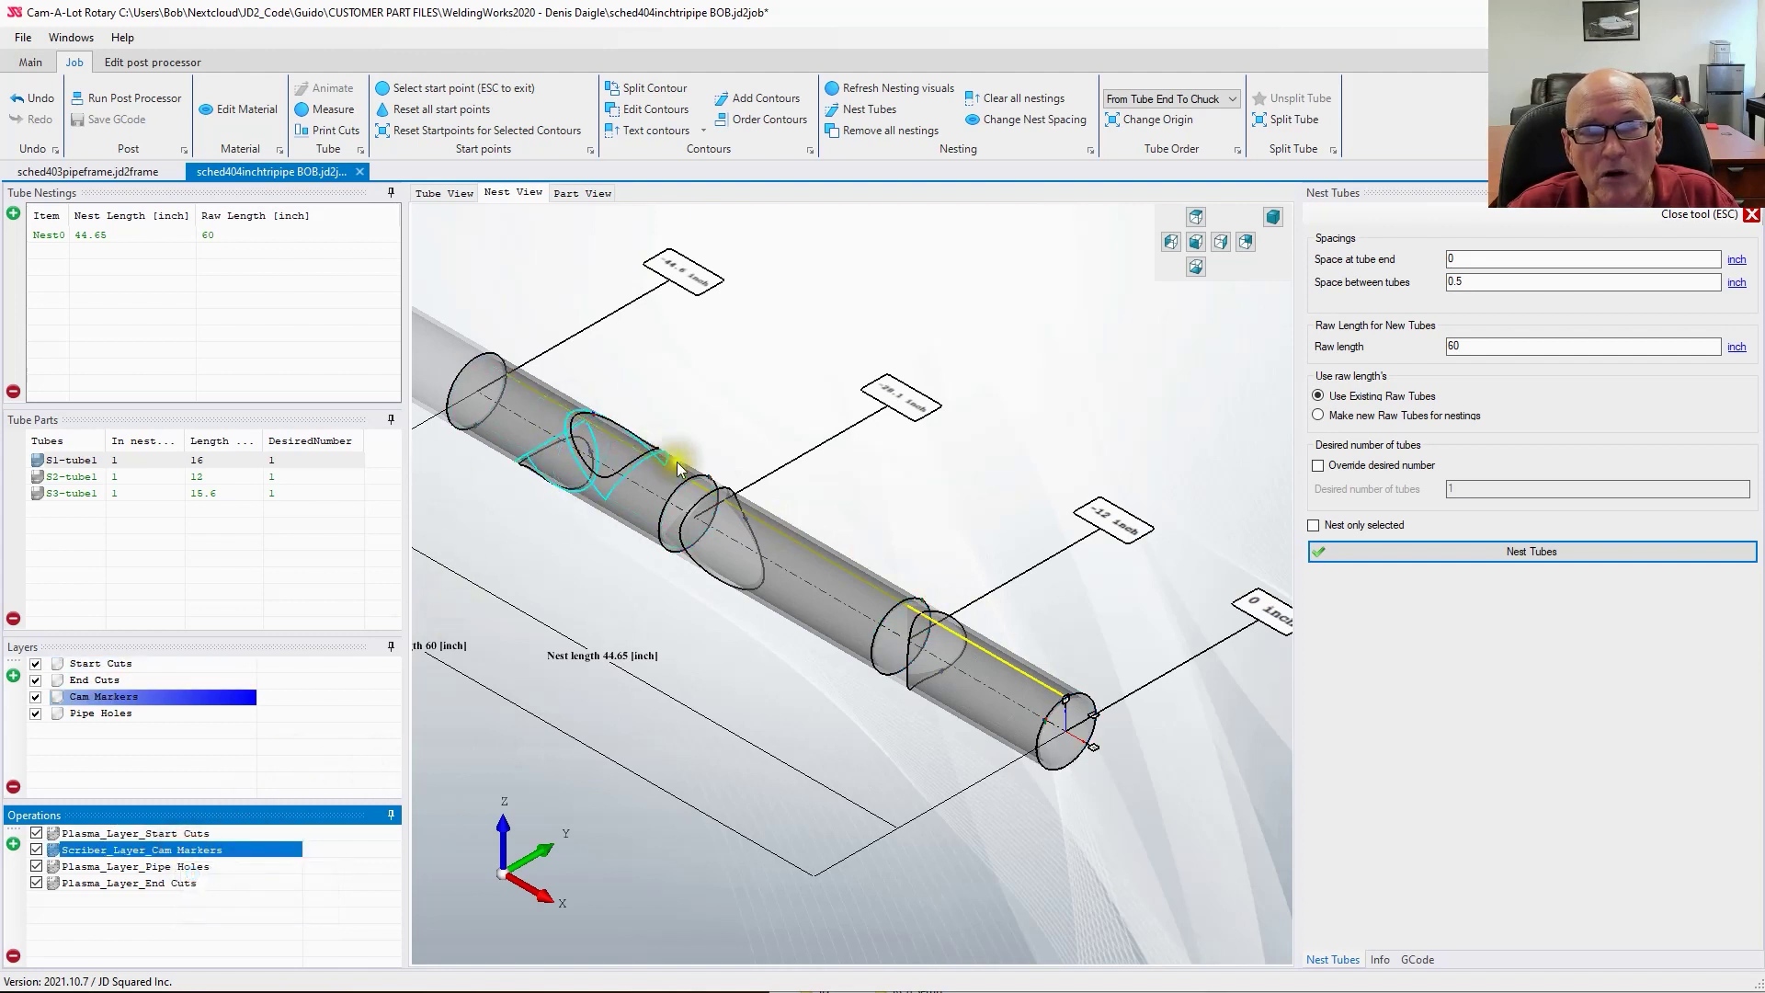
{"action": "left_click", "coordinate": [184, 867]}
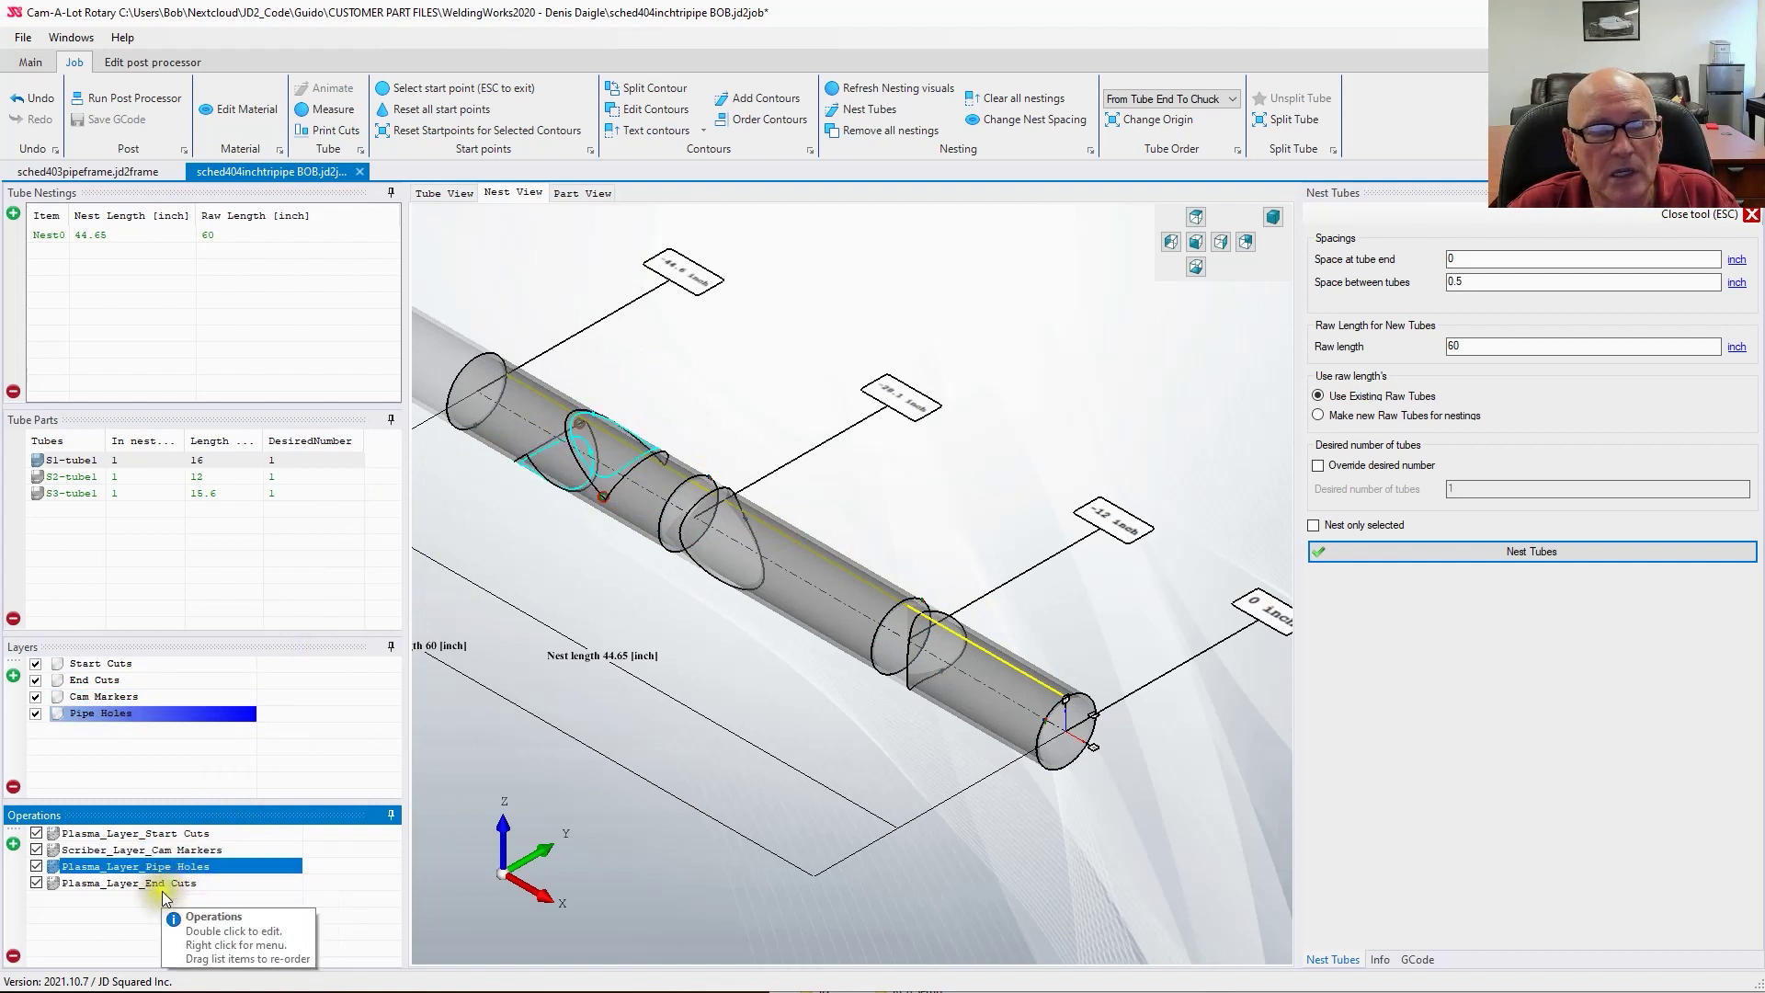
{"action": "left_click", "coordinate": [180, 884]}
{"action": "left_click", "coordinate": [1218, 862]}
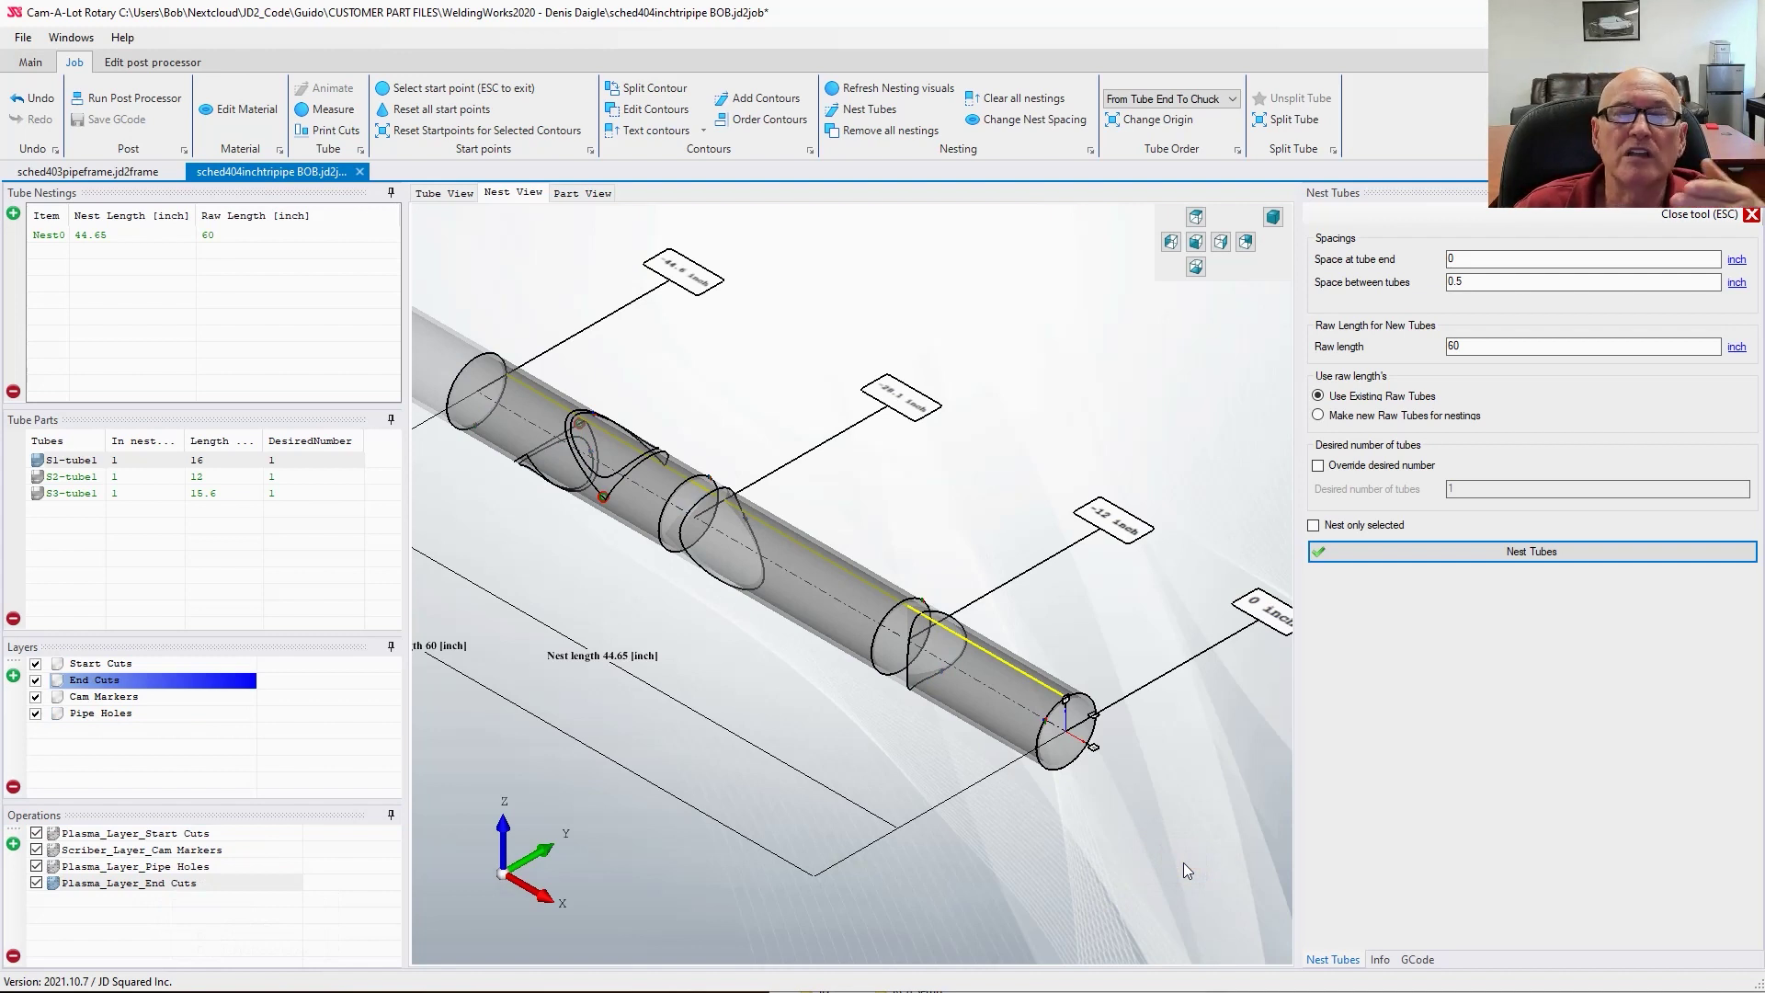
{"action": "left_click", "coordinate": [906, 781]}
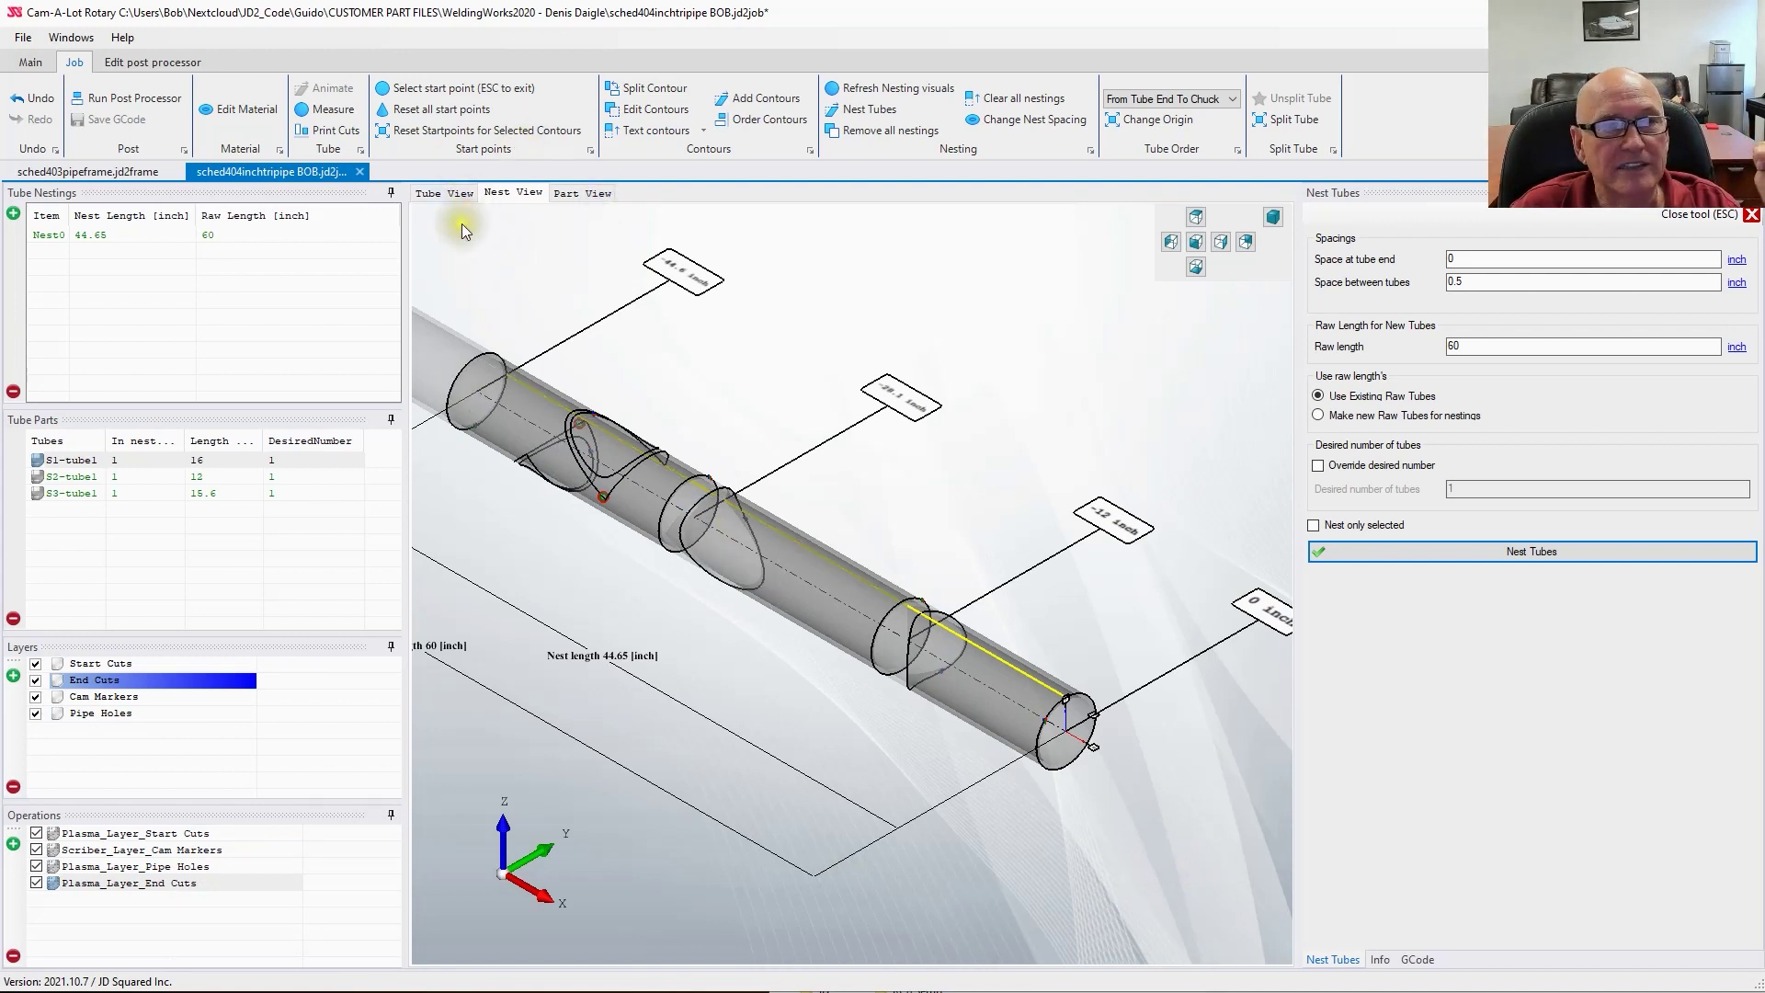
Step: Post-process the nest, save the G-code as "wire marker test" and view the generated code
{"action": "left_click", "coordinate": [128, 98]}
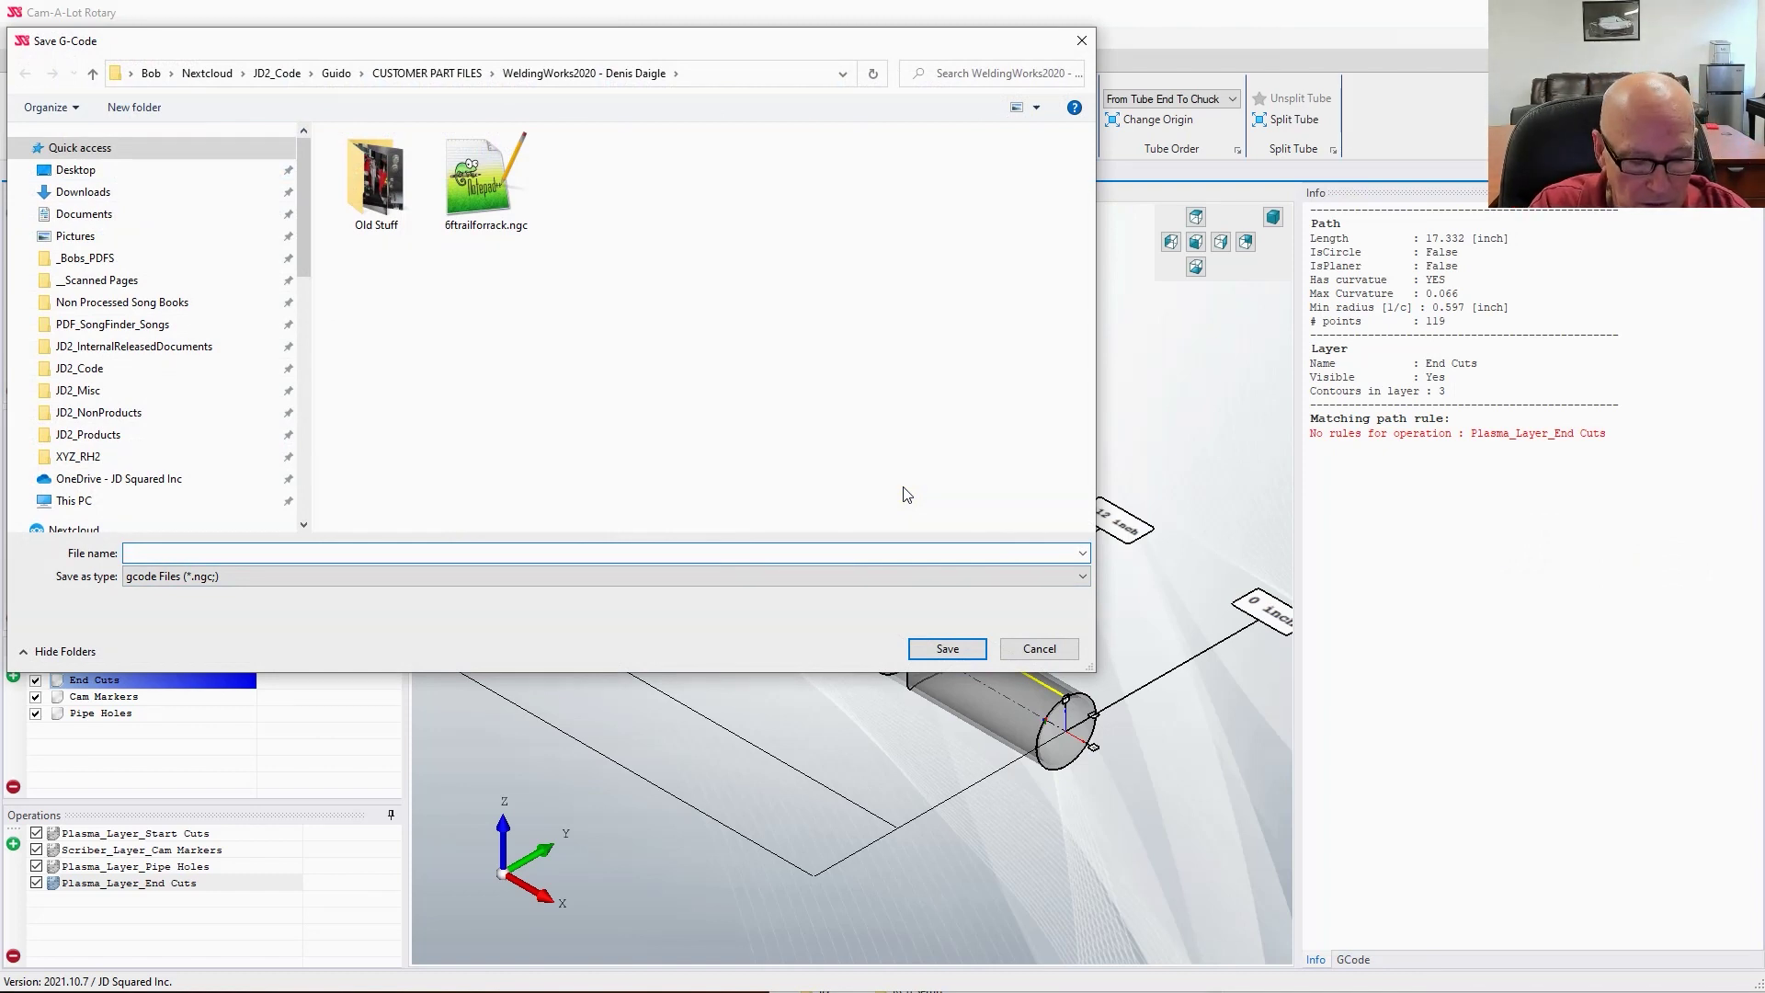
{"action": "type", "text": "wire marker test"}
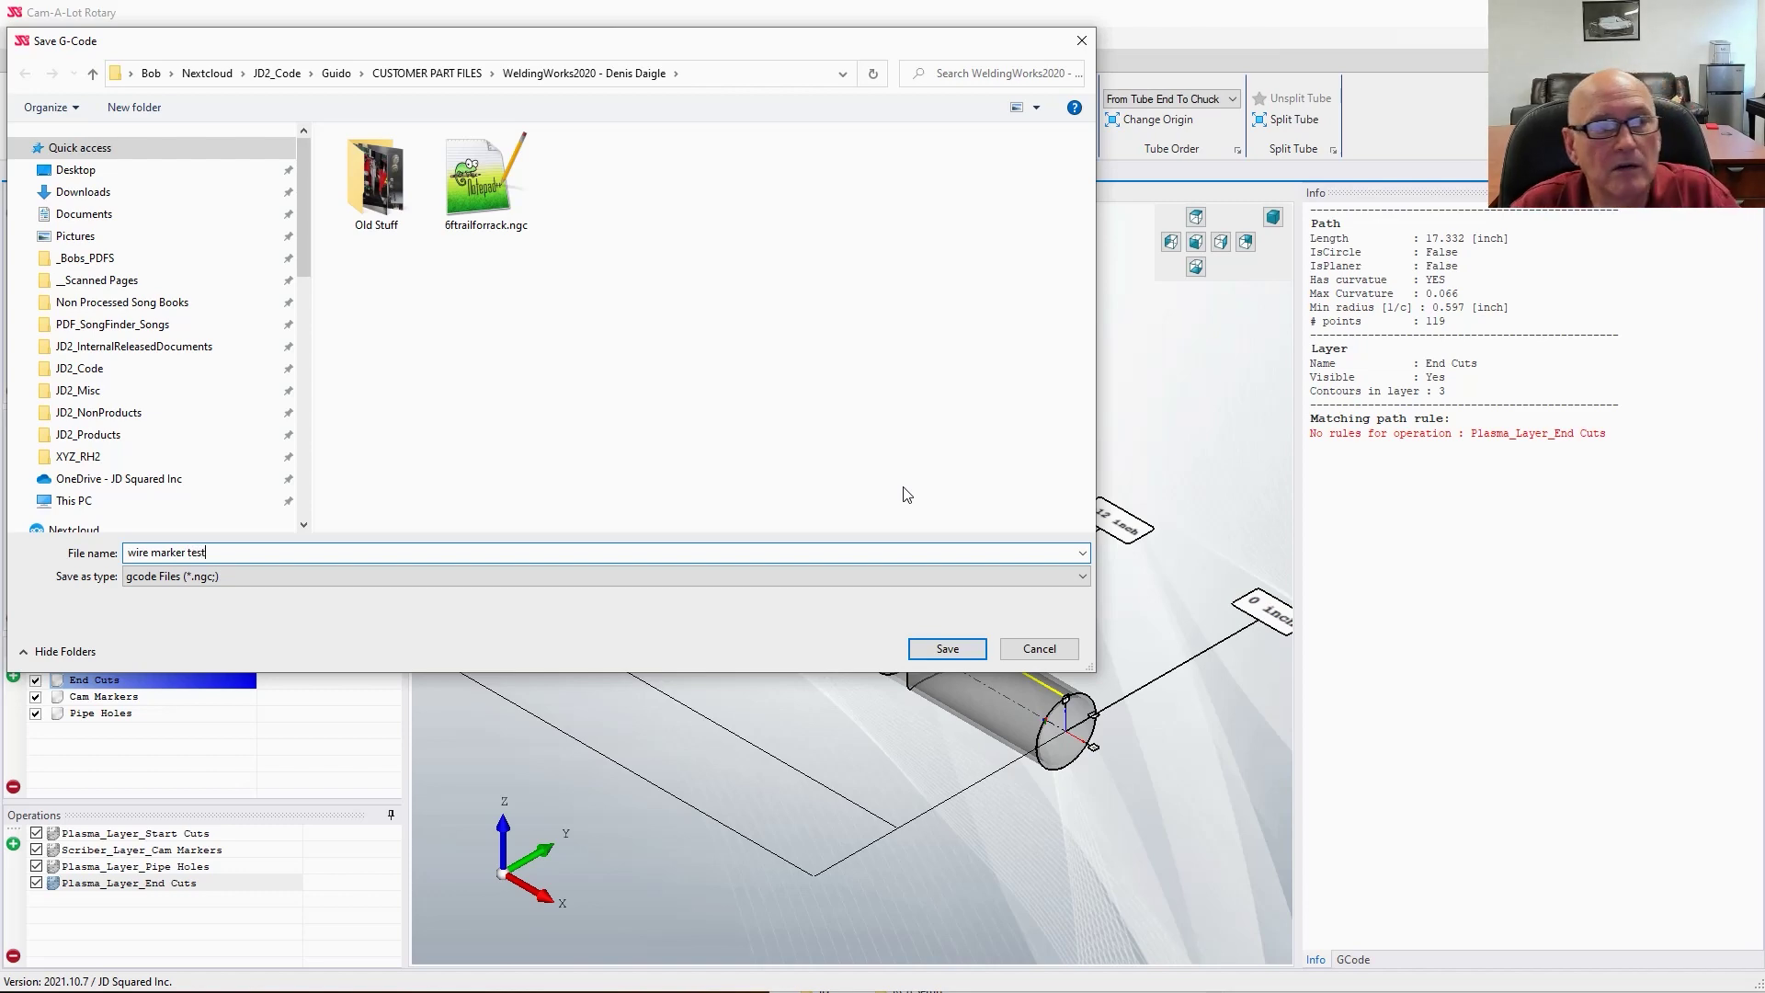
{"action": "left_click", "coordinate": [947, 648]}
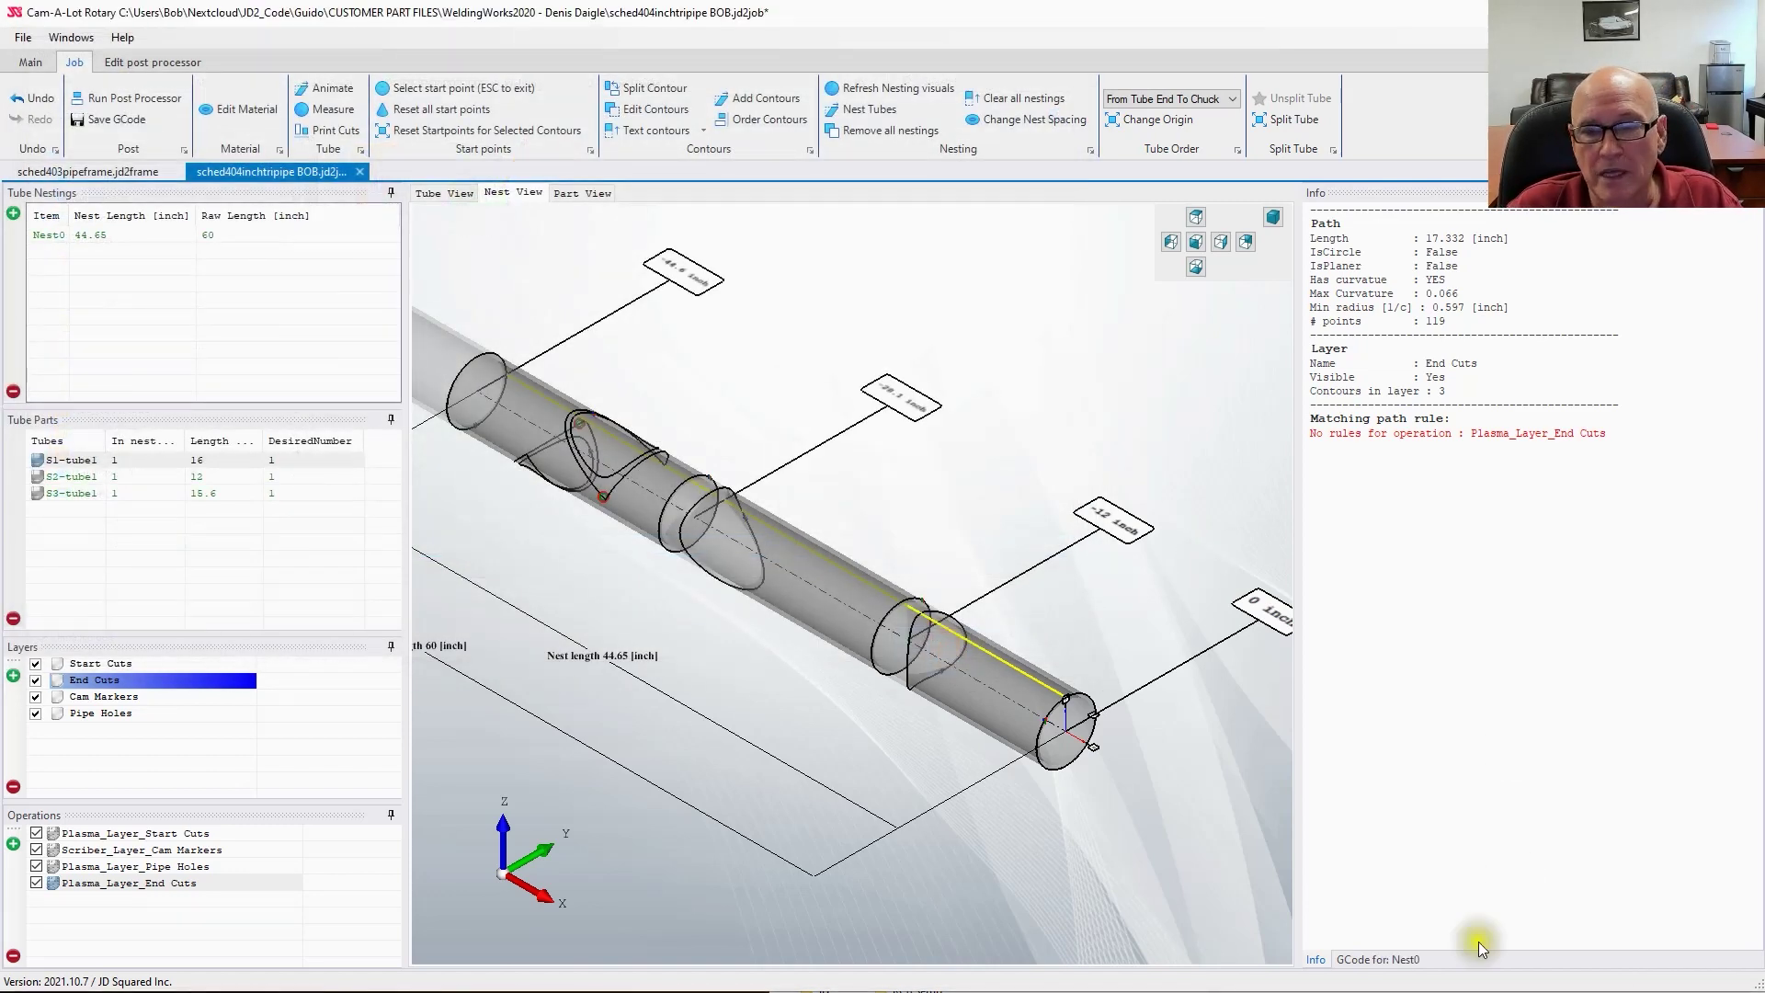
{"action": "left_click", "coordinate": [1362, 959]}
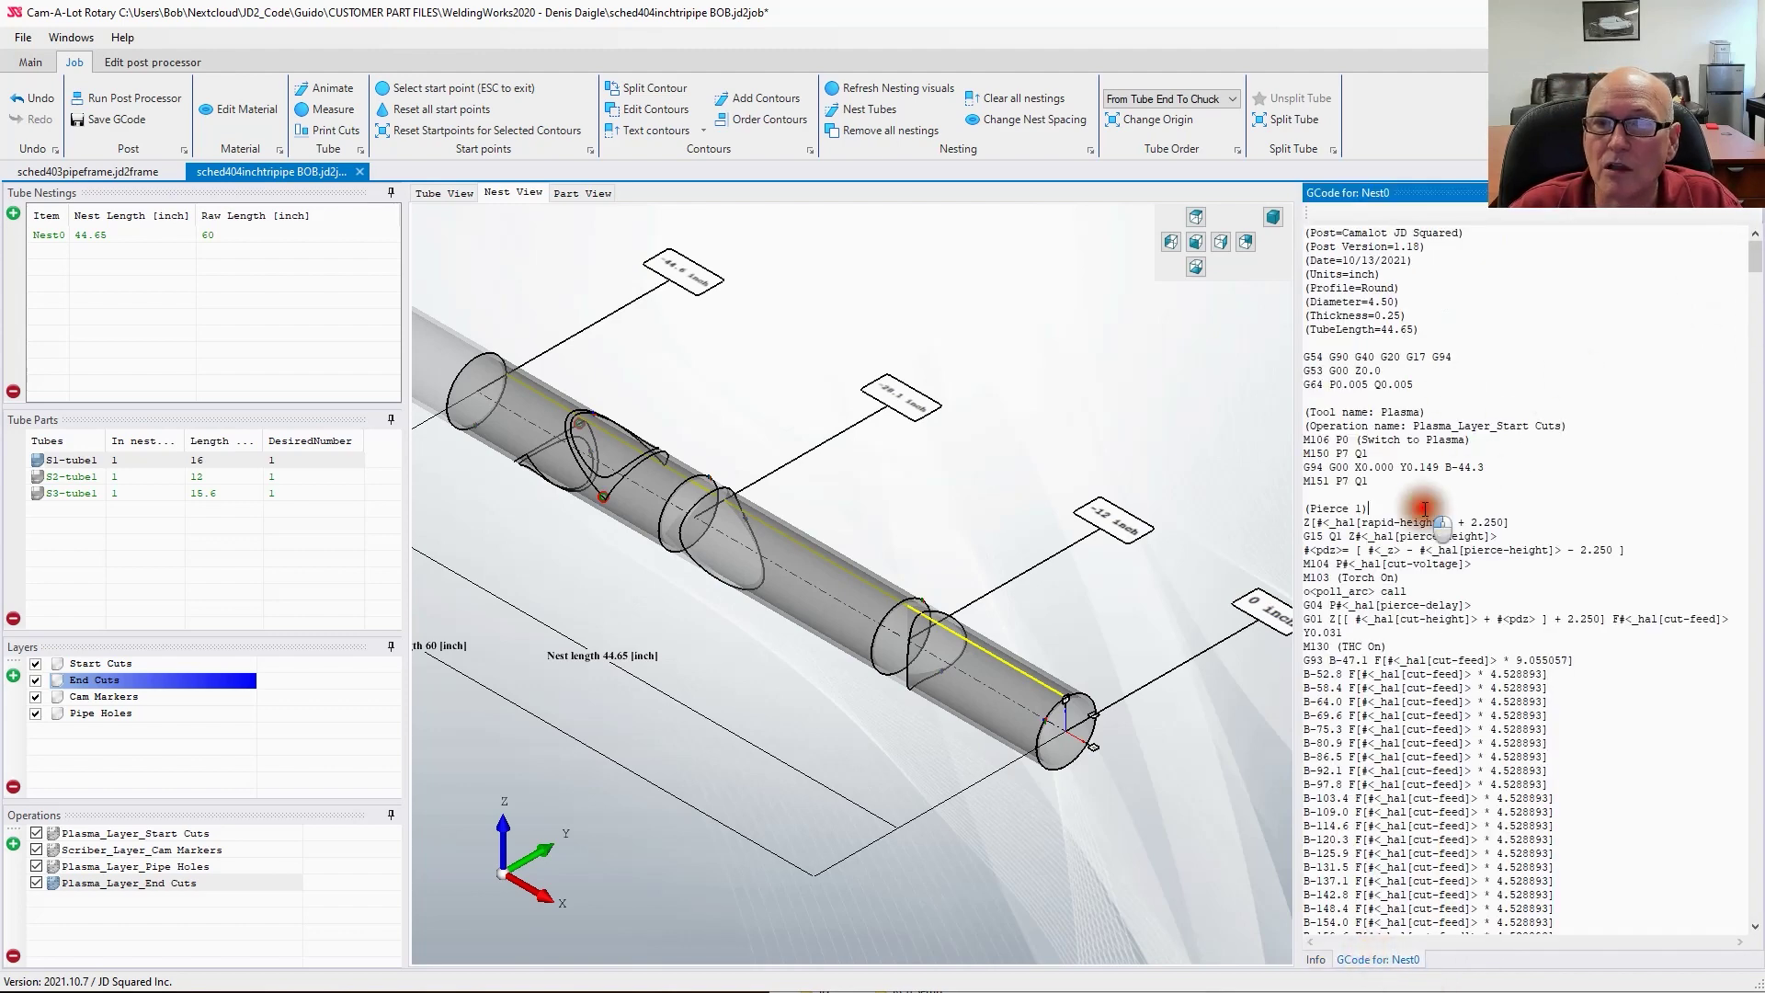
{"action": "mouse_move", "coordinate": [1749, 262]}
{"action": "left_mouse_down"}
{"action": "mouse_move", "coordinate": [1749, 303]}
{"action": "mouse_move", "coordinate": [1750, 267]}
{"action": "left_mouse_up"}
Step: Open the cut animation of the nest, play the start of the first cut up close and stop it
{"action": "left_click", "coordinate": [342, 91]}
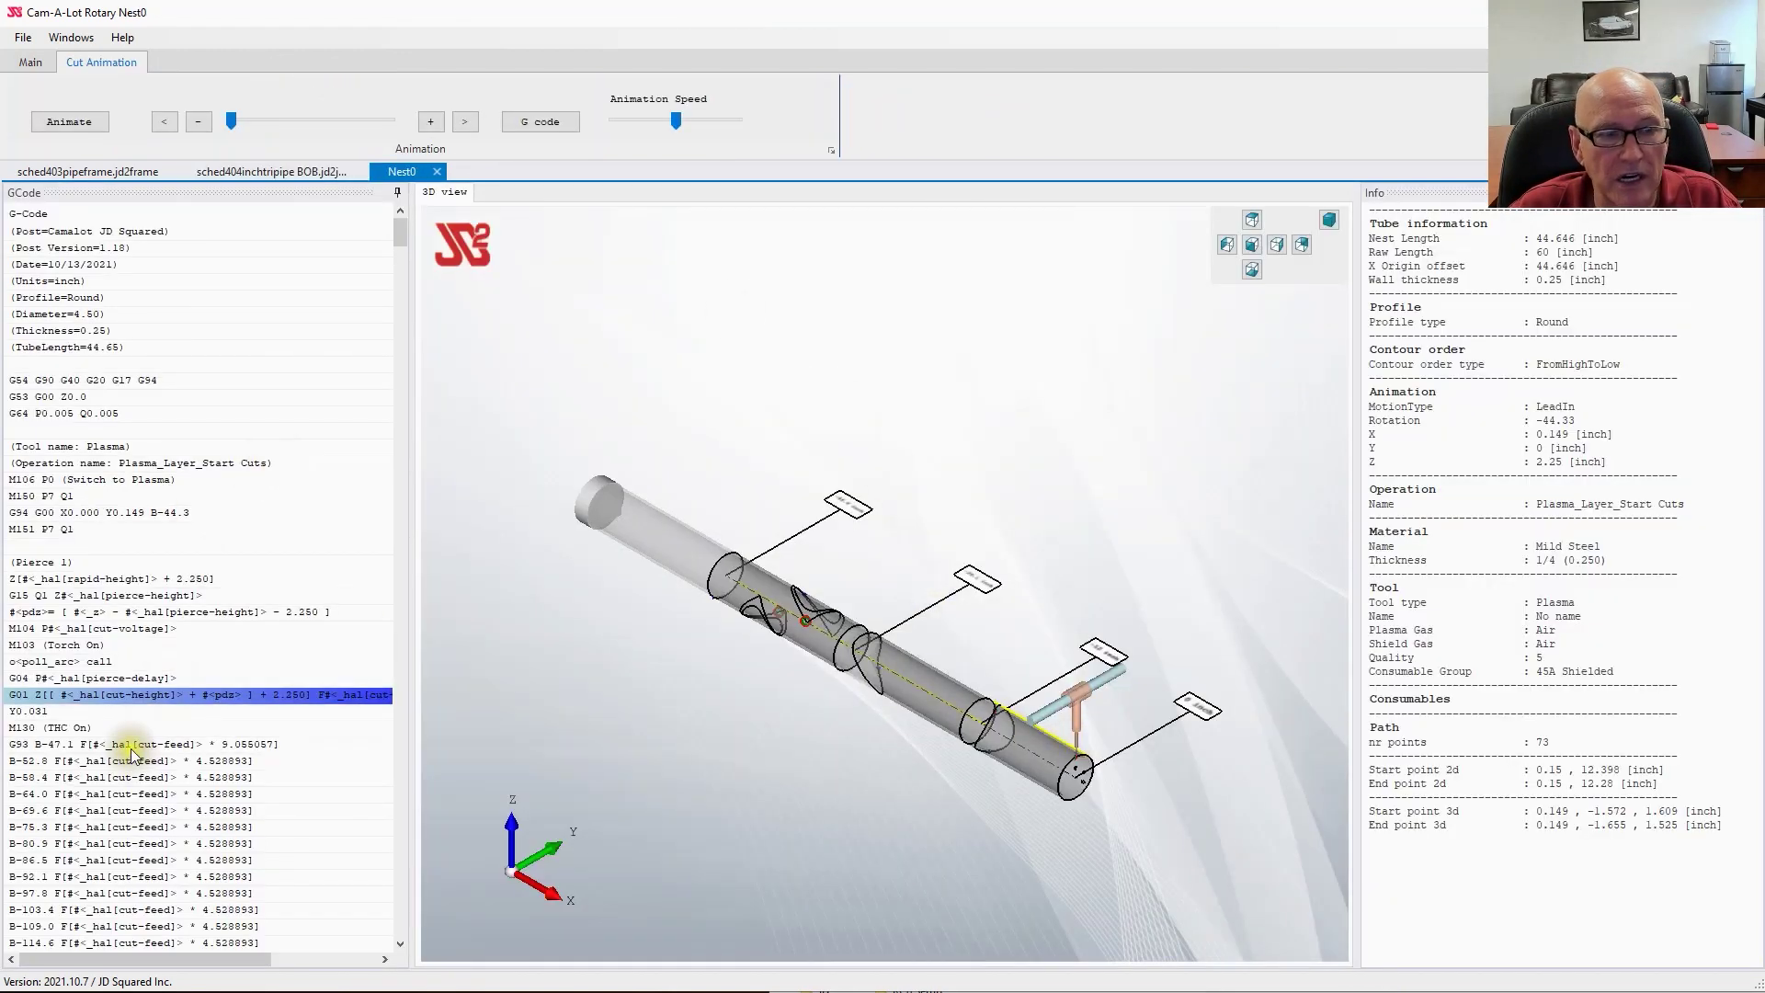
{"action": "left_click", "coordinate": [77, 125]}
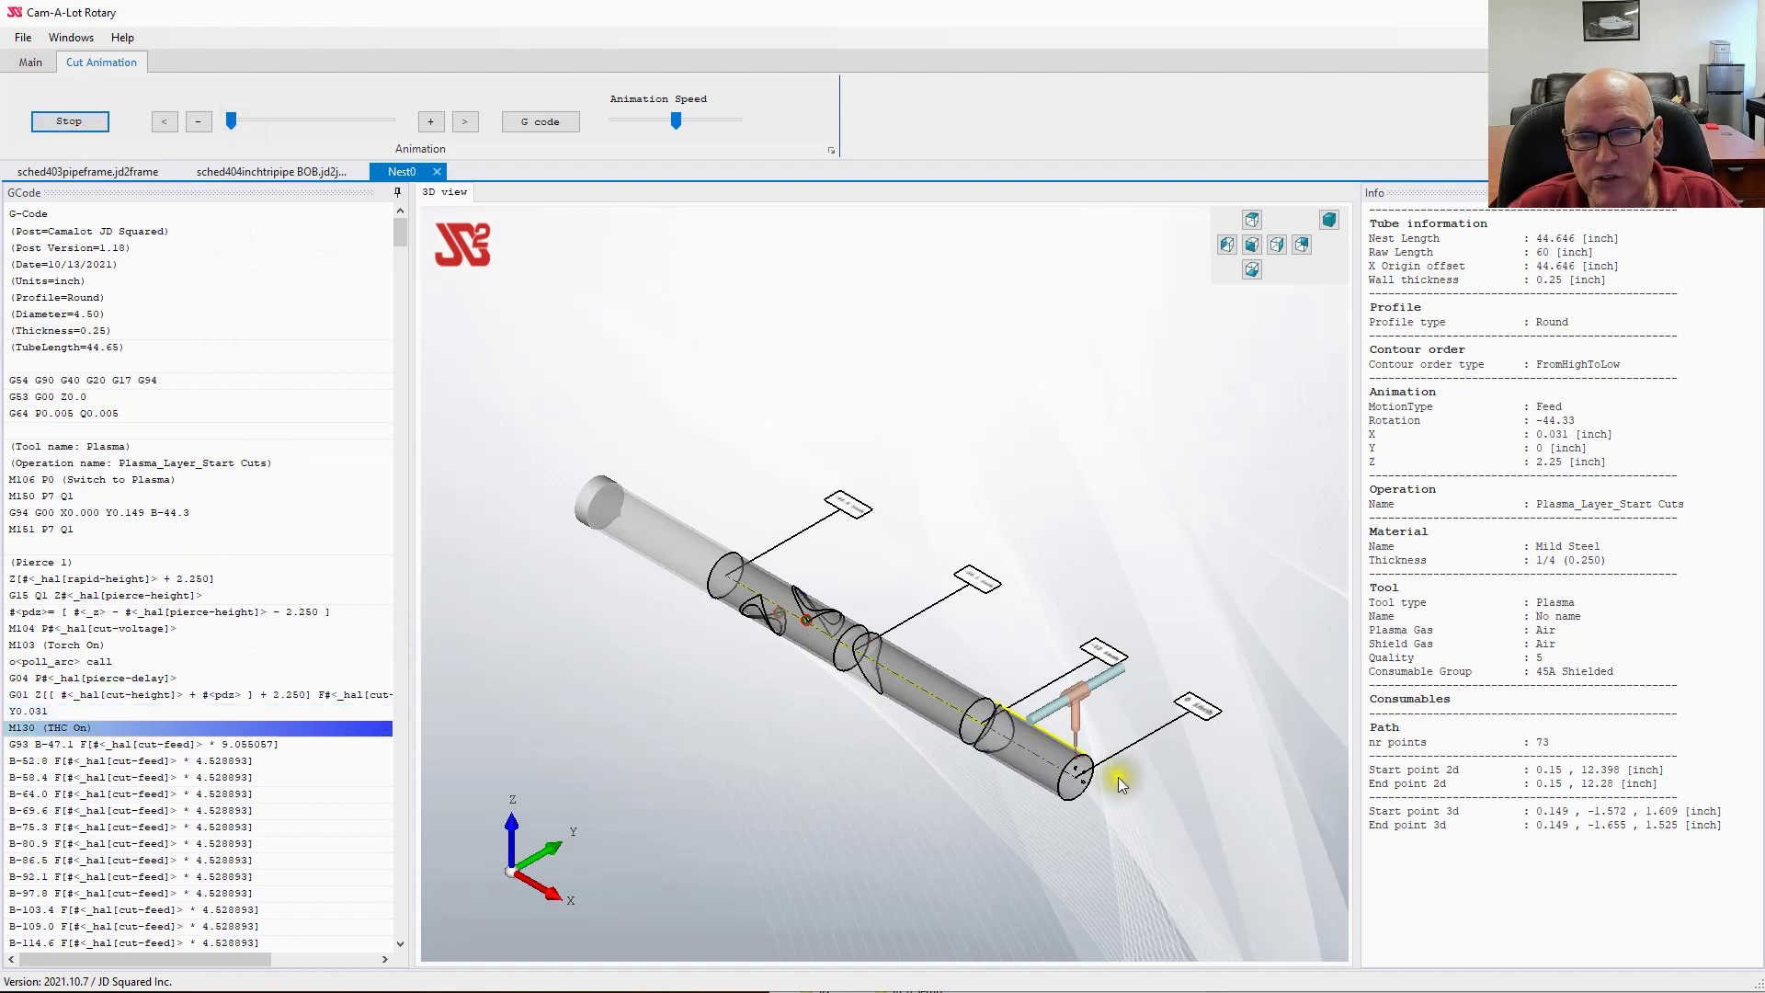
{"action": "scroll", "coordinate": [1068, 781], "scroll_direction": "up", "scroll_amount": 3}
{"action": "scroll", "coordinate": [1068, 780], "scroll_direction": "up", "scroll_amount": 3}
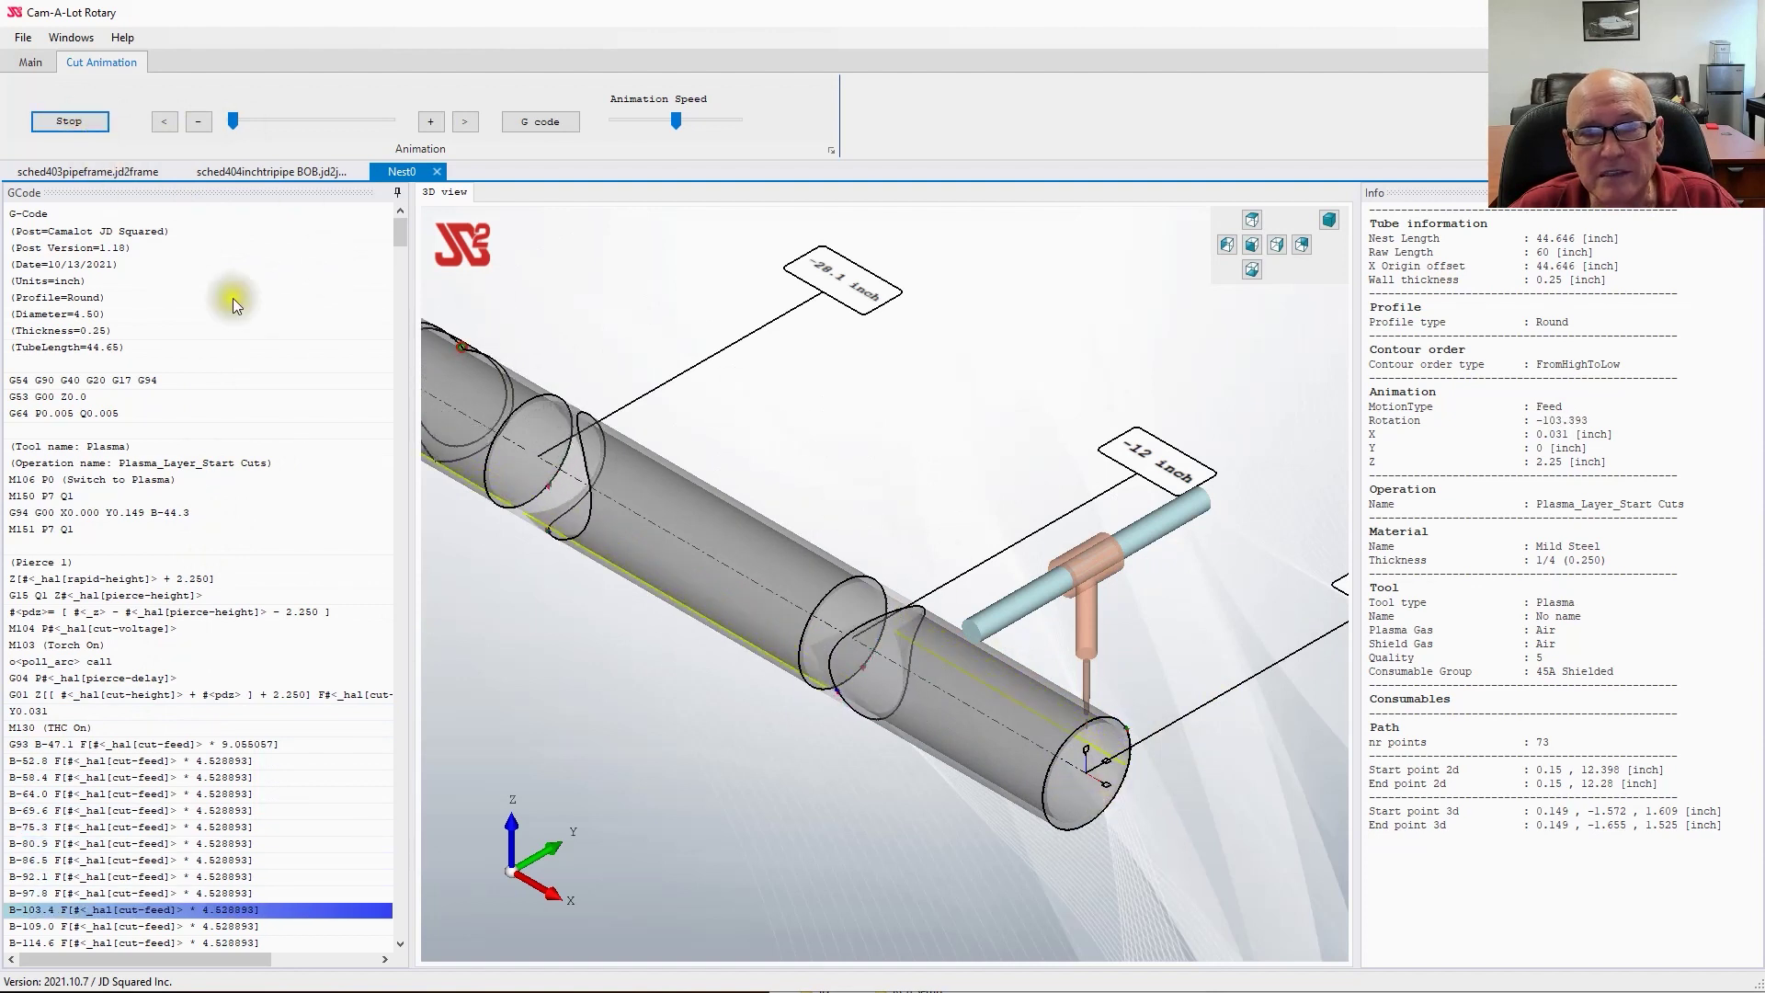
{"action": "left_click", "coordinate": [57, 124]}
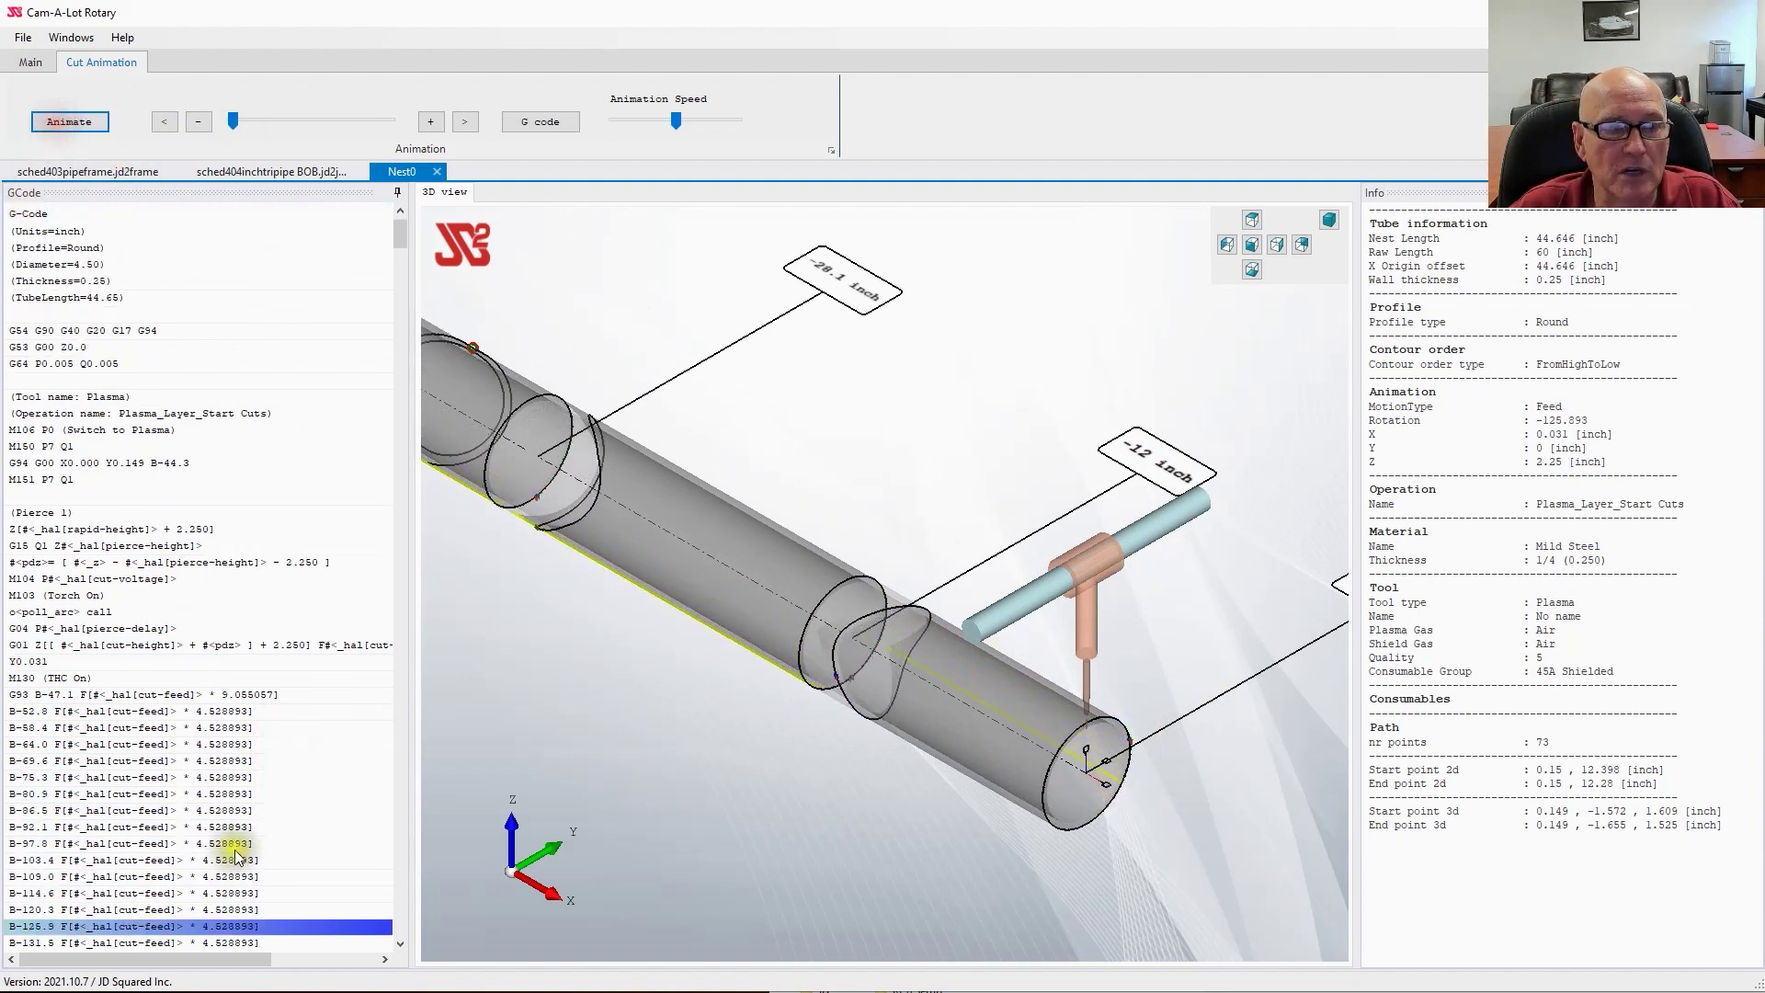
Step: Step through the first start cut's G-code line by line from the B-120.3 move to the rapid-height retract after Torch Off
{"action": "left_click", "coordinate": [213, 909]}
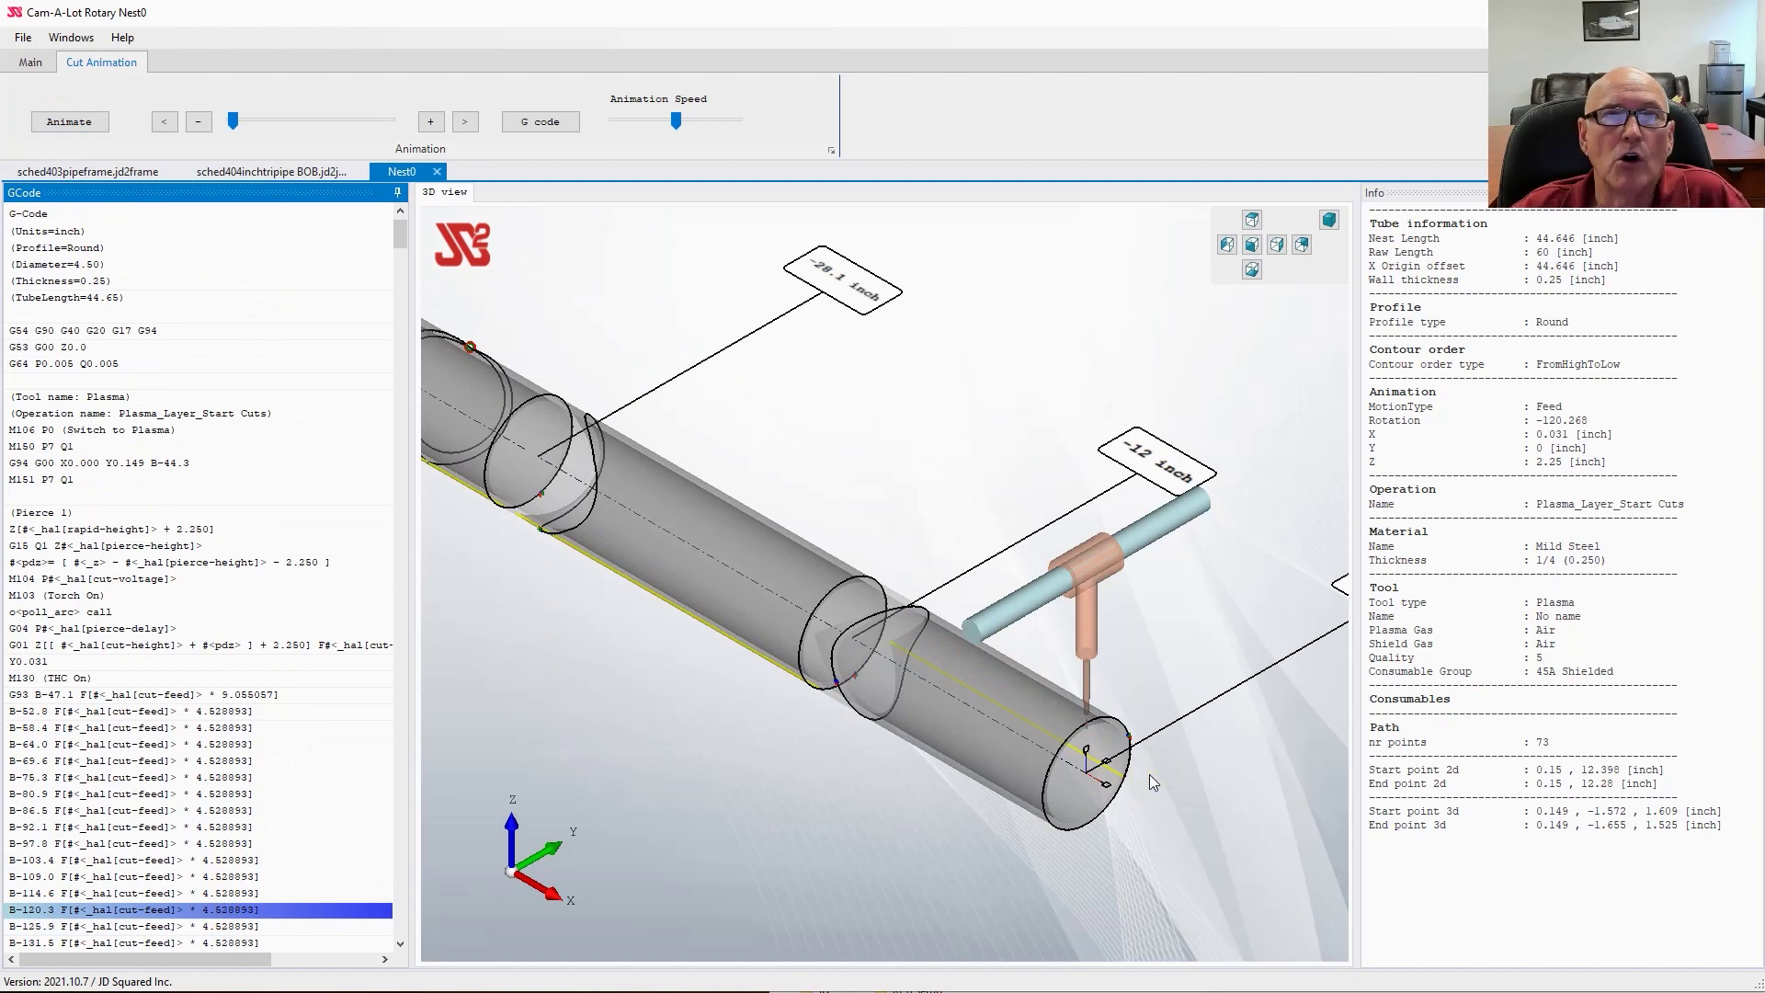
{"action": "key", "text": "Down"}
{"action": "key", "text": "Down"}
{"action": "key", "text": "Down"}
{"action": "key", "text": "Down"}
{"action": "key", "text": "Down"}
{"action": "key", "text": "Down"}
{"action": "key", "text": "Down"}
{"action": "key", "text": "Down"}
{"action": "key", "text": "Down"}
{"action": "key", "text": "Down"}
{"action": "key", "text": "Down"}
{"action": "key", "text": "Down"}
{"action": "key", "text": "Down"}
{"action": "key", "text": "Down"}
{"action": "key", "text": "Down"}
{"action": "key", "text": "Down"}
{"action": "key", "text": "Down"}
{"action": "key", "text": "Down"}
{"action": "key", "text": "Down"}
{"action": "key", "text": "Down"}
{"action": "key", "text": "Down"}
{"action": "key", "text": "Down"}
{"action": "key", "text": "Down"}
{"action": "key", "text": "Down"}
{"action": "key", "text": "Down"}
{"action": "key", "text": "Down"}
{"action": "key", "text": "Down"}
{"action": "key", "text": "Down"}
{"action": "key", "text": "Down"}
{"action": "key", "text": "Down"}
{"action": "key", "text": "Down"}
{"action": "key", "text": "Down"}
{"action": "key", "text": "Down"}
{"action": "key", "text": "Down"}
{"action": "key", "text": "Down"}
{"action": "key", "text": "Down"}
{"action": "key", "text": "Down"}
{"action": "key", "text": "Down"}
{"action": "key", "text": "Down"}
{"action": "key", "text": "Down"}
{"action": "key", "text": "Down"}
{"action": "key", "text": "Down"}
{"action": "key", "text": "Down"}
{"action": "key", "text": "Down"}
{"action": "key", "text": "Down"}
{"action": "key", "text": "Down"}
{"action": "key", "text": "Down"}
{"action": "key", "text": "Down"}
{"action": "key", "text": "Down"}
{"action": "key", "text": "Down"}
{"action": "key", "text": "Down"}
{"action": "key", "text": "Down"}
{"action": "key", "text": "Down"}
{"action": "key", "text": "Down"}
{"action": "key", "text": "Down"}
{"action": "key", "text": "Down"}
{"action": "key", "text": "Down"}
{"action": "key", "text": "Down"}
{"action": "key", "text": "Down"}
{"action": "key", "text": "Down"}
{"action": "key", "text": "Down"}
{"action": "key", "text": "Down"}
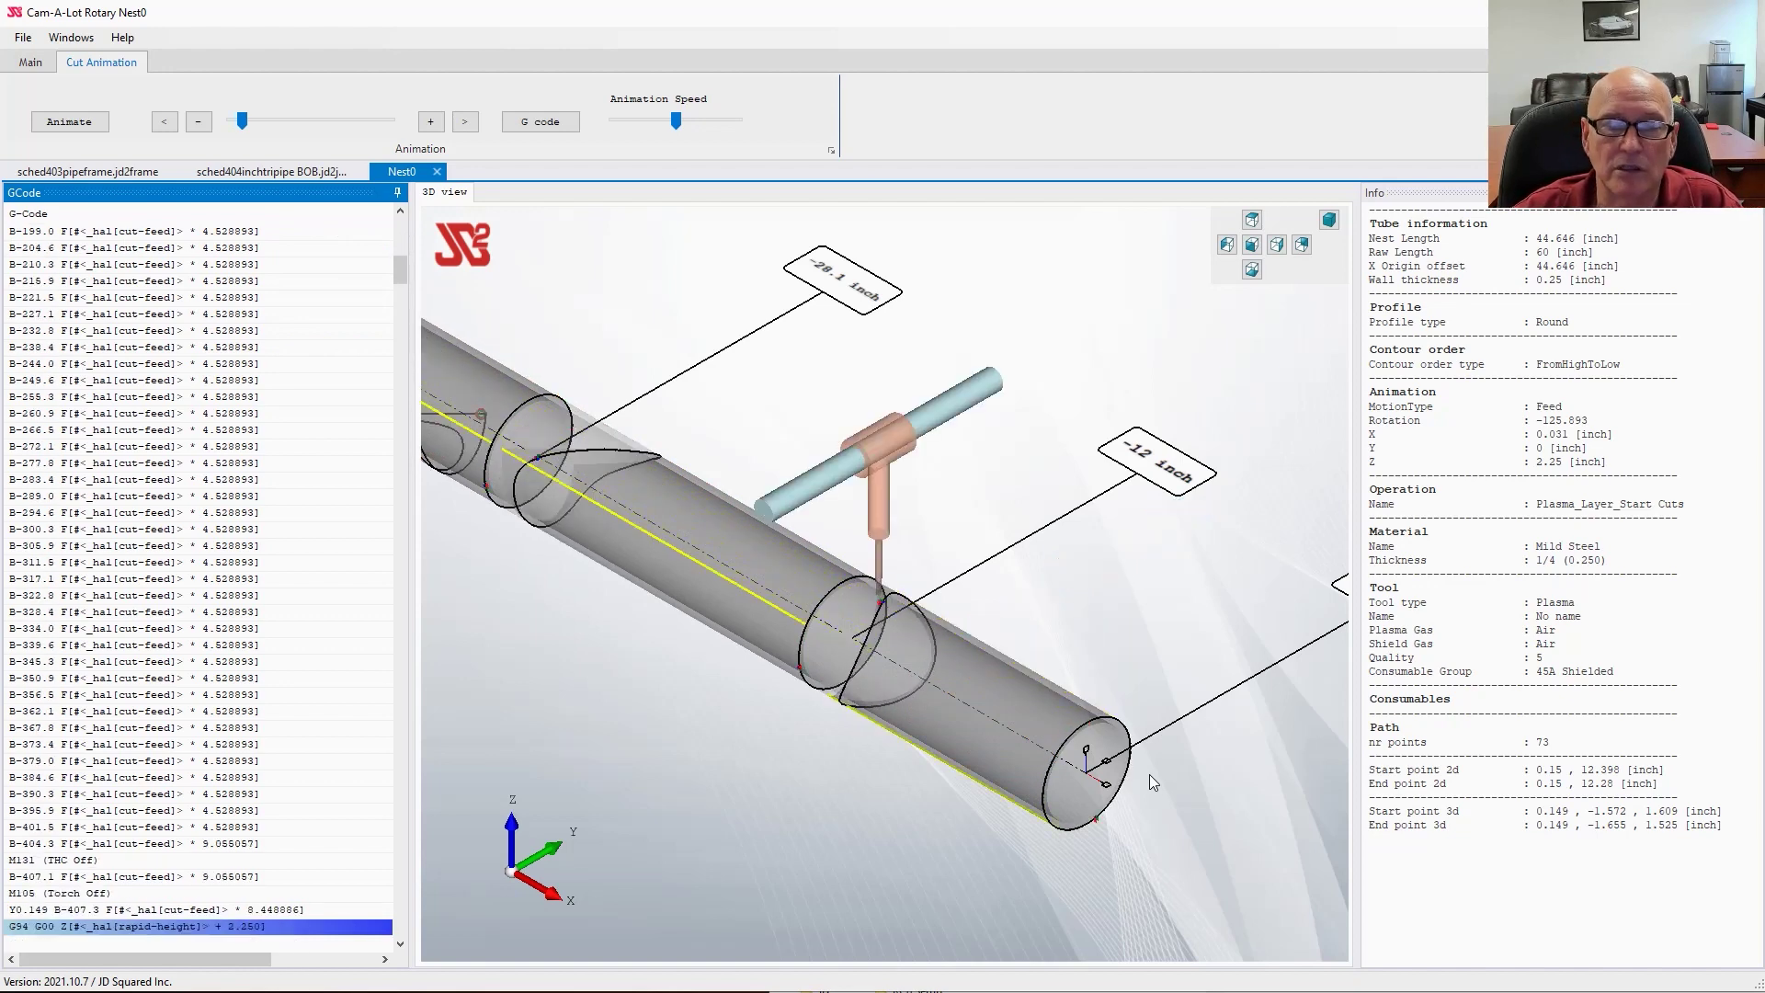
Step: Step through the G-code line by line from the first cut's rapid-height retract to the B-367.8 move of the Pierce 3 start cut
{"action": "key", "text": "Down"}
{"action": "key", "text": "Down"}
{"action": "key", "text": "Down"}
{"action": "key", "text": "Down"}
{"action": "key", "text": "Down"}
{"action": "key", "text": "Down"}
{"action": "key", "text": "Down"}
{"action": "key", "text": "Down"}
{"action": "key", "text": "Down"}
{"action": "key", "text": "Down"}
{"action": "key", "text": "Down"}
{"action": "key", "text": "Down"}
{"action": "key", "text": "Down"}
{"action": "key", "text": "Down"}
{"action": "key", "text": "Down"}
{"action": "key", "text": "Down"}
{"action": "key", "text": "Down"}
{"action": "key", "text": "Down"}
{"action": "key", "text": "Down"}
{"action": "key", "text": "Down"}
{"action": "key", "text": "Down"}
{"action": "key", "text": "Down"}
{"action": "key", "text": "Down"}
{"action": "key", "text": "Down"}
{"action": "key", "text": "Down"}
{"action": "key", "text": "Down"}
{"action": "key", "text": "Down"}
{"action": "key", "text": "Down"}
{"action": "key", "text": "Down"}
{"action": "key", "text": "Down"}
{"action": "key", "text": "Down"}
{"action": "key", "text": "Down"}
{"action": "key", "text": "Down"}
{"action": "key", "text": "Down"}
{"action": "key", "text": "Down"}
{"action": "key", "text": "Down"}
{"action": "key", "text": "Down"}
{"action": "key", "text": "Down"}
{"action": "key", "text": "Down"}
{"action": "key", "text": "Down"}
{"action": "key", "text": "Down"}
{"action": "key", "text": "Down"}
{"action": "key", "text": "Down"}
{"action": "key", "text": "Down"}
{"action": "key", "text": "Down"}
{"action": "key", "text": "Down"}
{"action": "key", "text": "Down"}
{"action": "key", "text": "Down"}
{"action": "key", "text": "Down"}
{"action": "key", "text": "Down"}
{"action": "key", "text": "Down"}
{"action": "key", "text": "Down"}
{"action": "key", "text": "Down"}
{"action": "key", "text": "Down"}
{"action": "key", "text": "Down"}
{"action": "key", "text": "Down"}
{"action": "key", "text": "Down"}
{"action": "key", "text": "Down"}
{"action": "key", "text": "Down"}
{"action": "key", "text": "Down"}
{"action": "key", "text": "Down"}
{"action": "key", "text": "Down"}
{"action": "key", "text": "Down"}
{"action": "key", "text": "Down"}
{"action": "key", "text": "Down"}
{"action": "key", "text": "Down"}
{"action": "key", "text": "Down"}
{"action": "key", "text": "Down"}
{"action": "key", "text": "Down"}
{"action": "key", "text": "Down"}
{"action": "key", "text": "Down"}
{"action": "key", "text": "Down"}
{"action": "key", "text": "Down"}
{"action": "key", "text": "Down"}
{"action": "key", "text": "Down"}
{"action": "key", "text": "Down"}
{"action": "key", "text": "Down"}
{"action": "key", "text": "Down"}
{"action": "key", "text": "Down"}
{"action": "key", "text": "Down"}
{"action": "key", "text": "Down"}
{"action": "key", "text": "Down"}
{"action": "key", "text": "Down"}
{"action": "key", "text": "Down"}
{"action": "key", "text": "Down"}
{"action": "key", "text": "Down"}
{"action": "key", "text": "Down"}
{"action": "key", "text": "Down"}
{"action": "key", "text": "Down"}
{"action": "key", "text": "Down"}
{"action": "key", "text": "Down"}
{"action": "key", "text": "Down"}
{"action": "key", "text": "Down"}
{"action": "key", "text": "Down"}
{"action": "key", "text": "Down"}
{"action": "key", "text": "Down"}
{"action": "key", "text": "Down"}
{"action": "key", "text": "Down"}
{"action": "key", "text": "Down"}
{"action": "key", "text": "Down"}
{"action": "key", "text": "Down"}
{"action": "key", "text": "Down"}
{"action": "key", "text": "Down"}
{"action": "key", "text": "Down"}
{"action": "key", "text": "Down"}
{"action": "key", "text": "Down"}
{"action": "key", "text": "Down"}
{"action": "key", "text": "Down"}
{"action": "key", "text": "Down"}
{"action": "key", "text": "Down"}
{"action": "key", "text": "Down"}
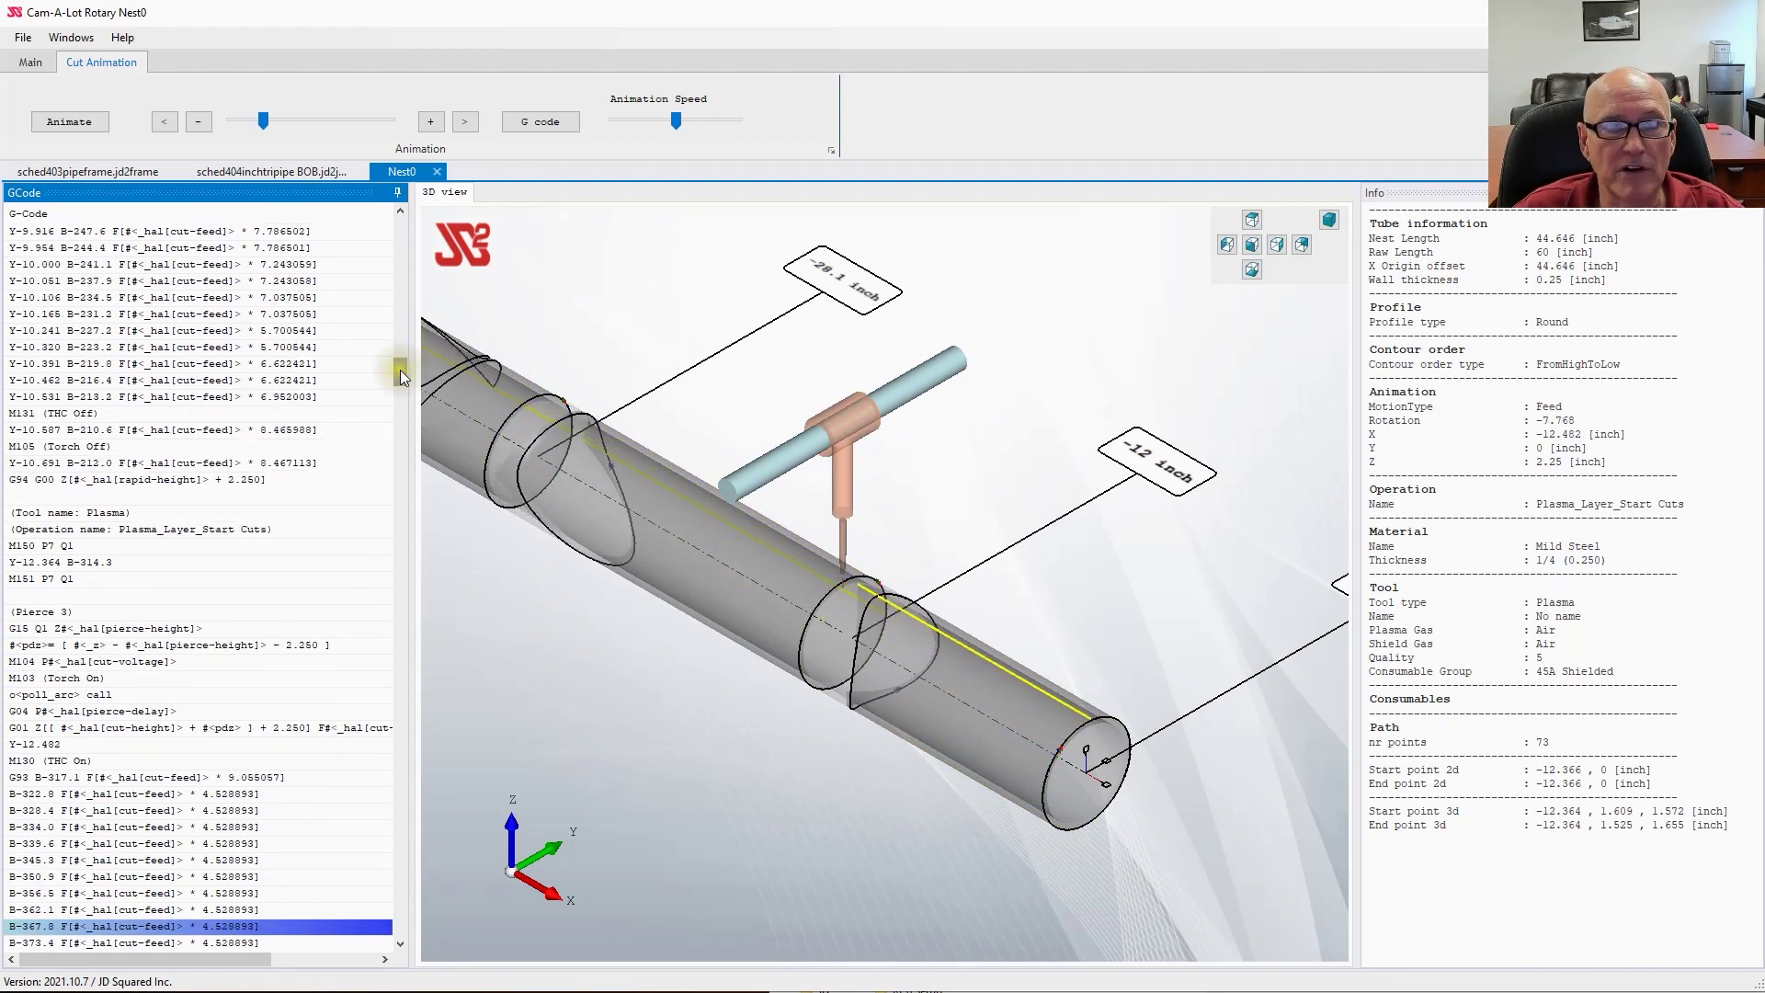
Step: Check the rest of the Pierce 3 start cut and the Pierce 4 end cut in the G-code, continuing to Pierce 5's B-345.3 move
{"action": "left_click_drag", "start_coordinate": [399, 369], "coordinate": [400, 426]}
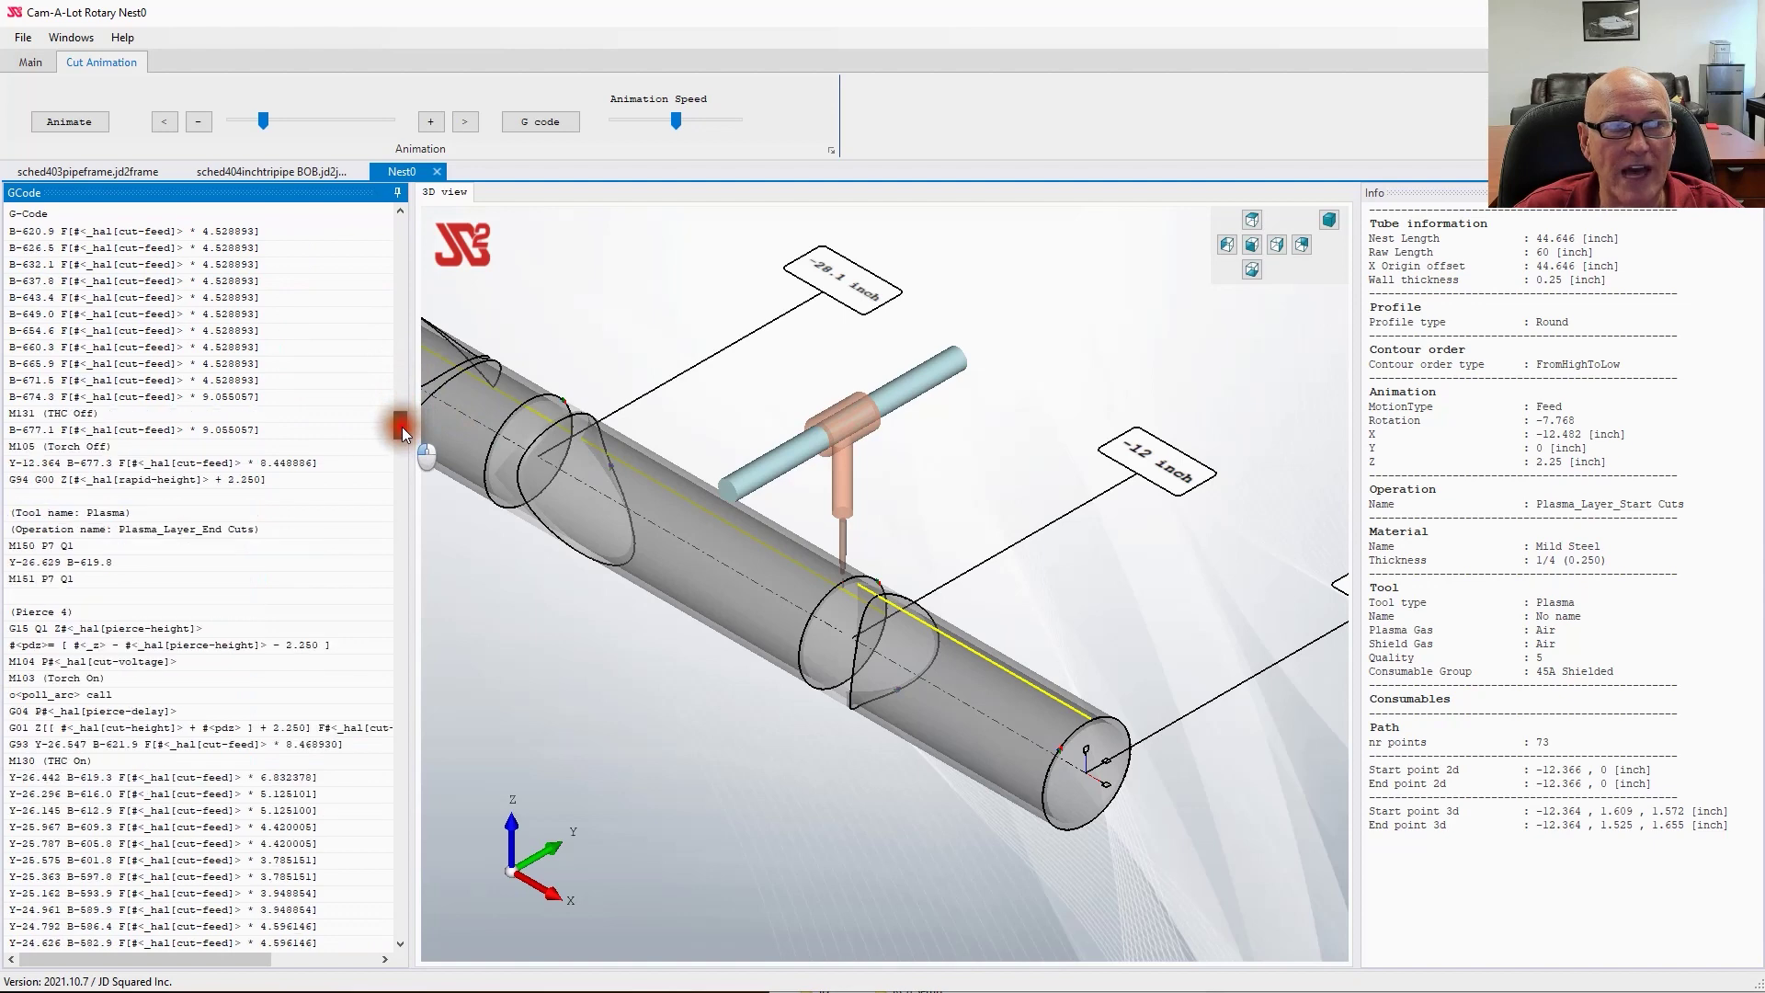
{"action": "left_click", "coordinate": [244, 364]}
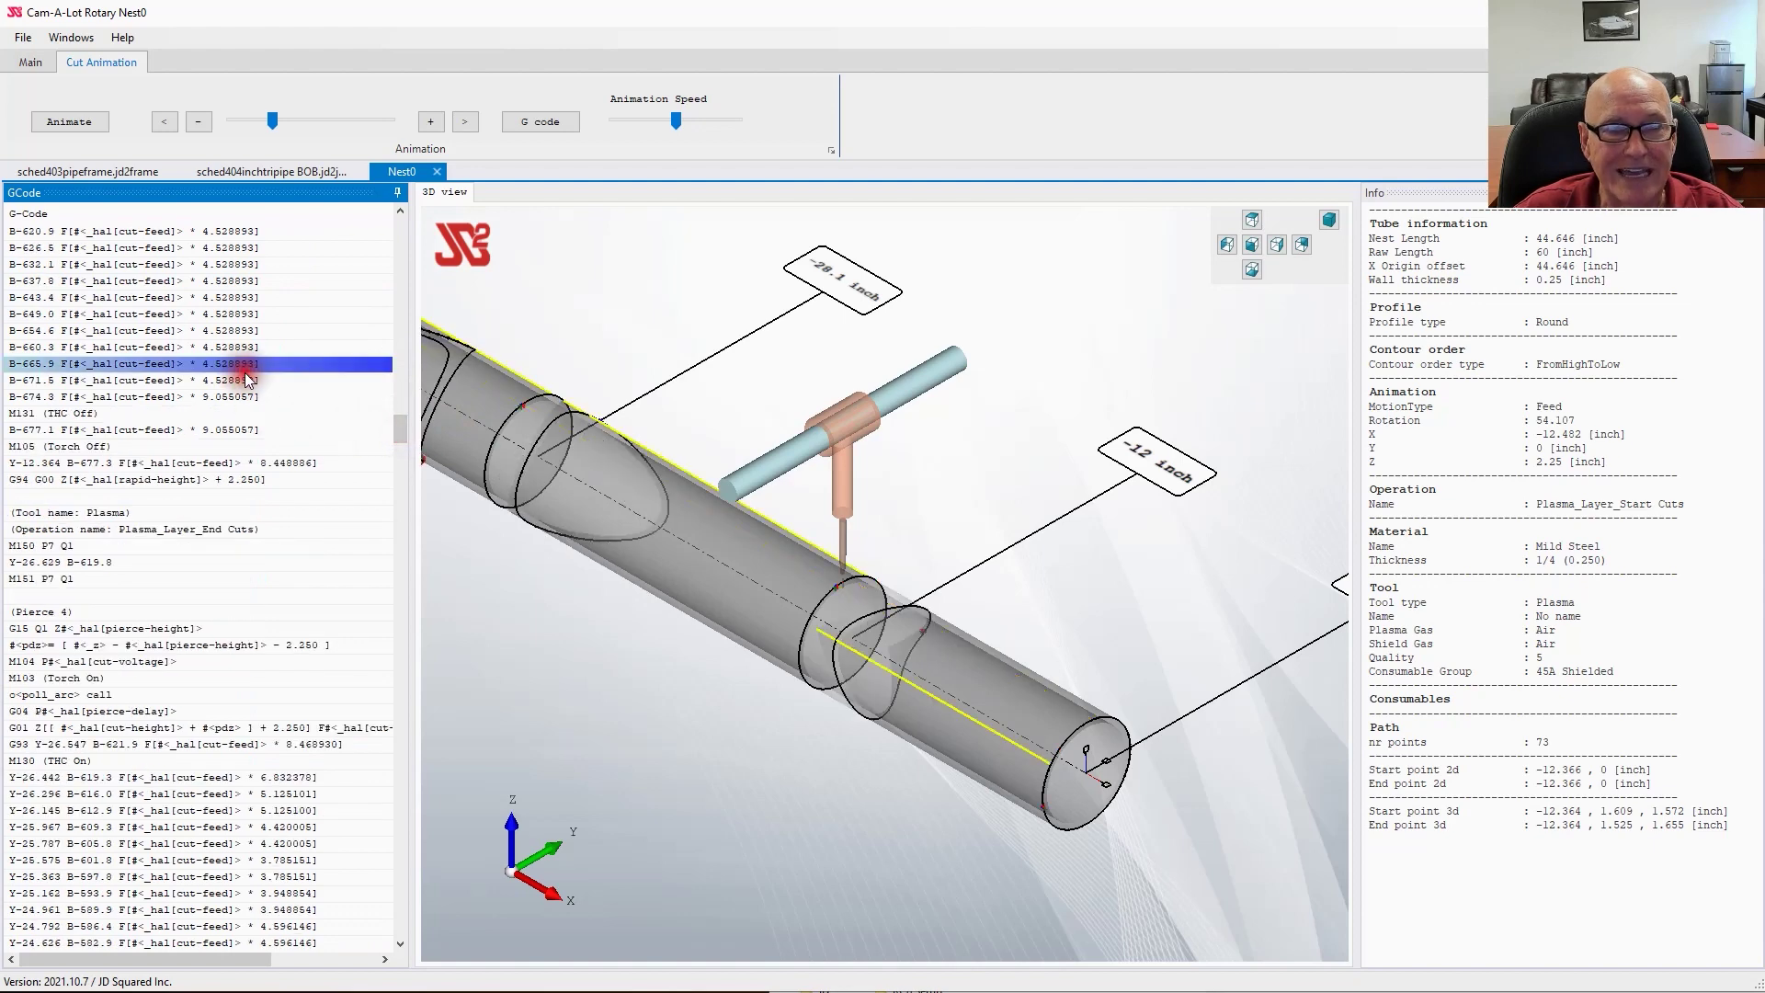
{"action": "left_click", "coordinate": [233, 805]}
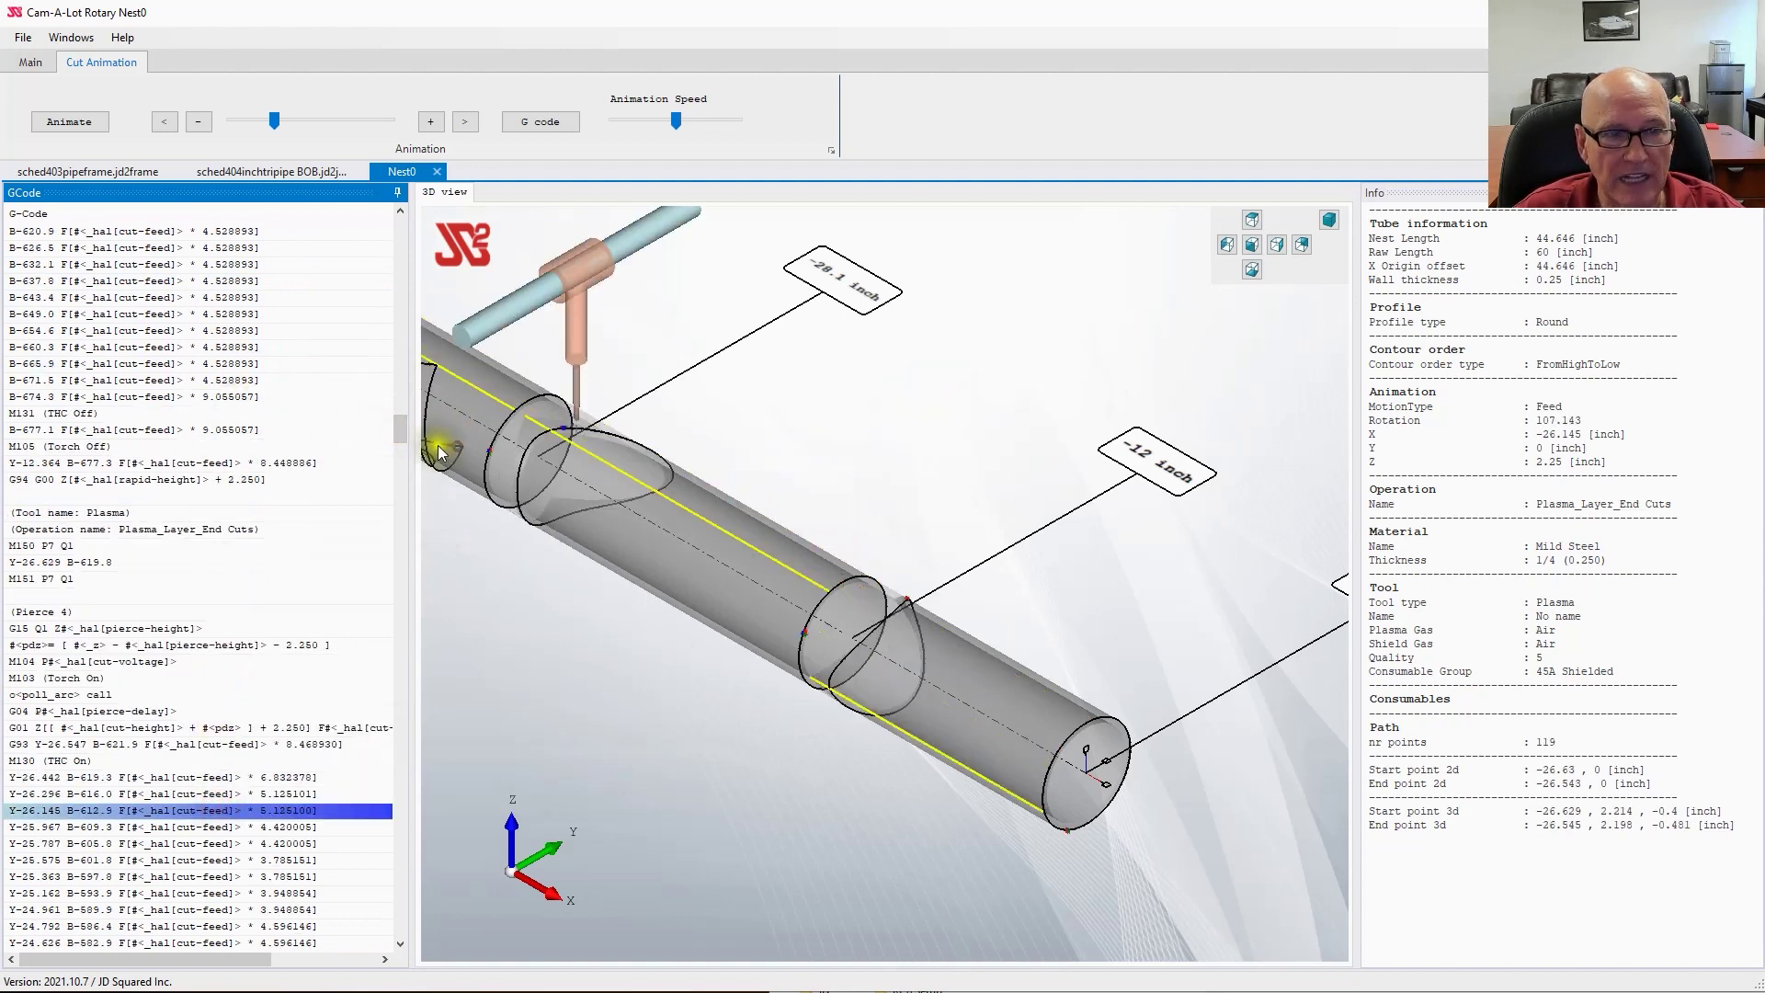
{"action": "key", "text": "Down"}
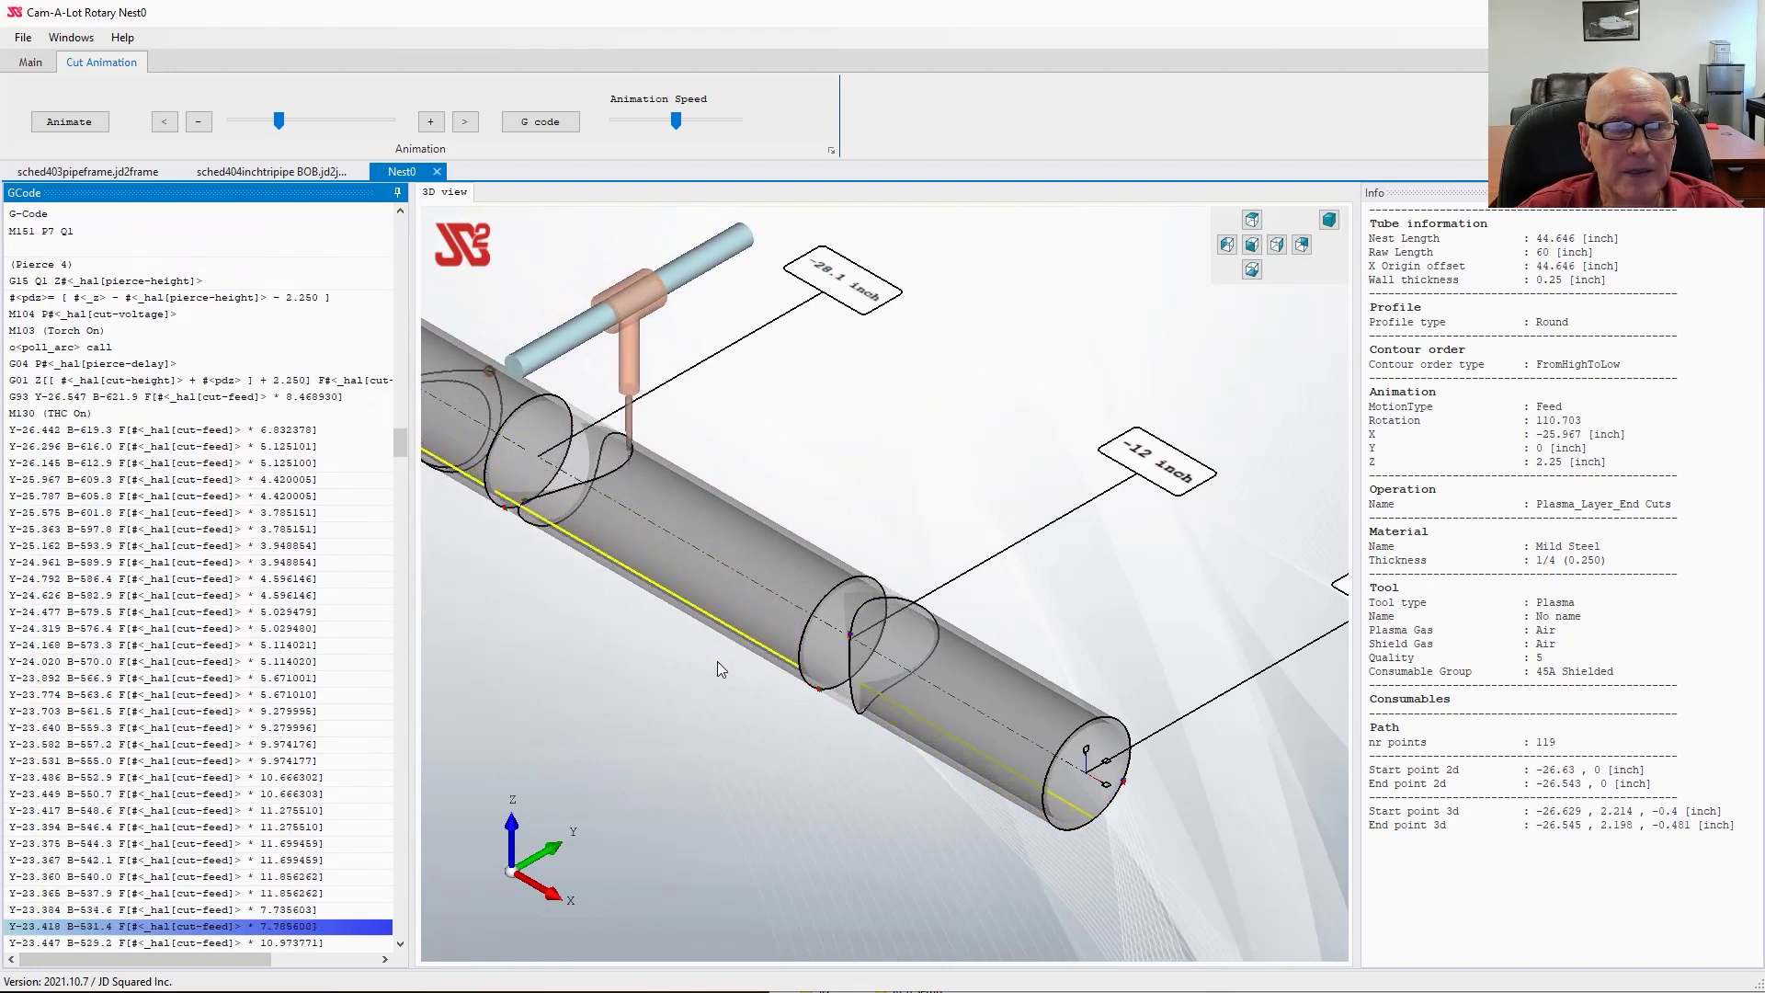
{"action": "left_click", "coordinate": [406, 857]}
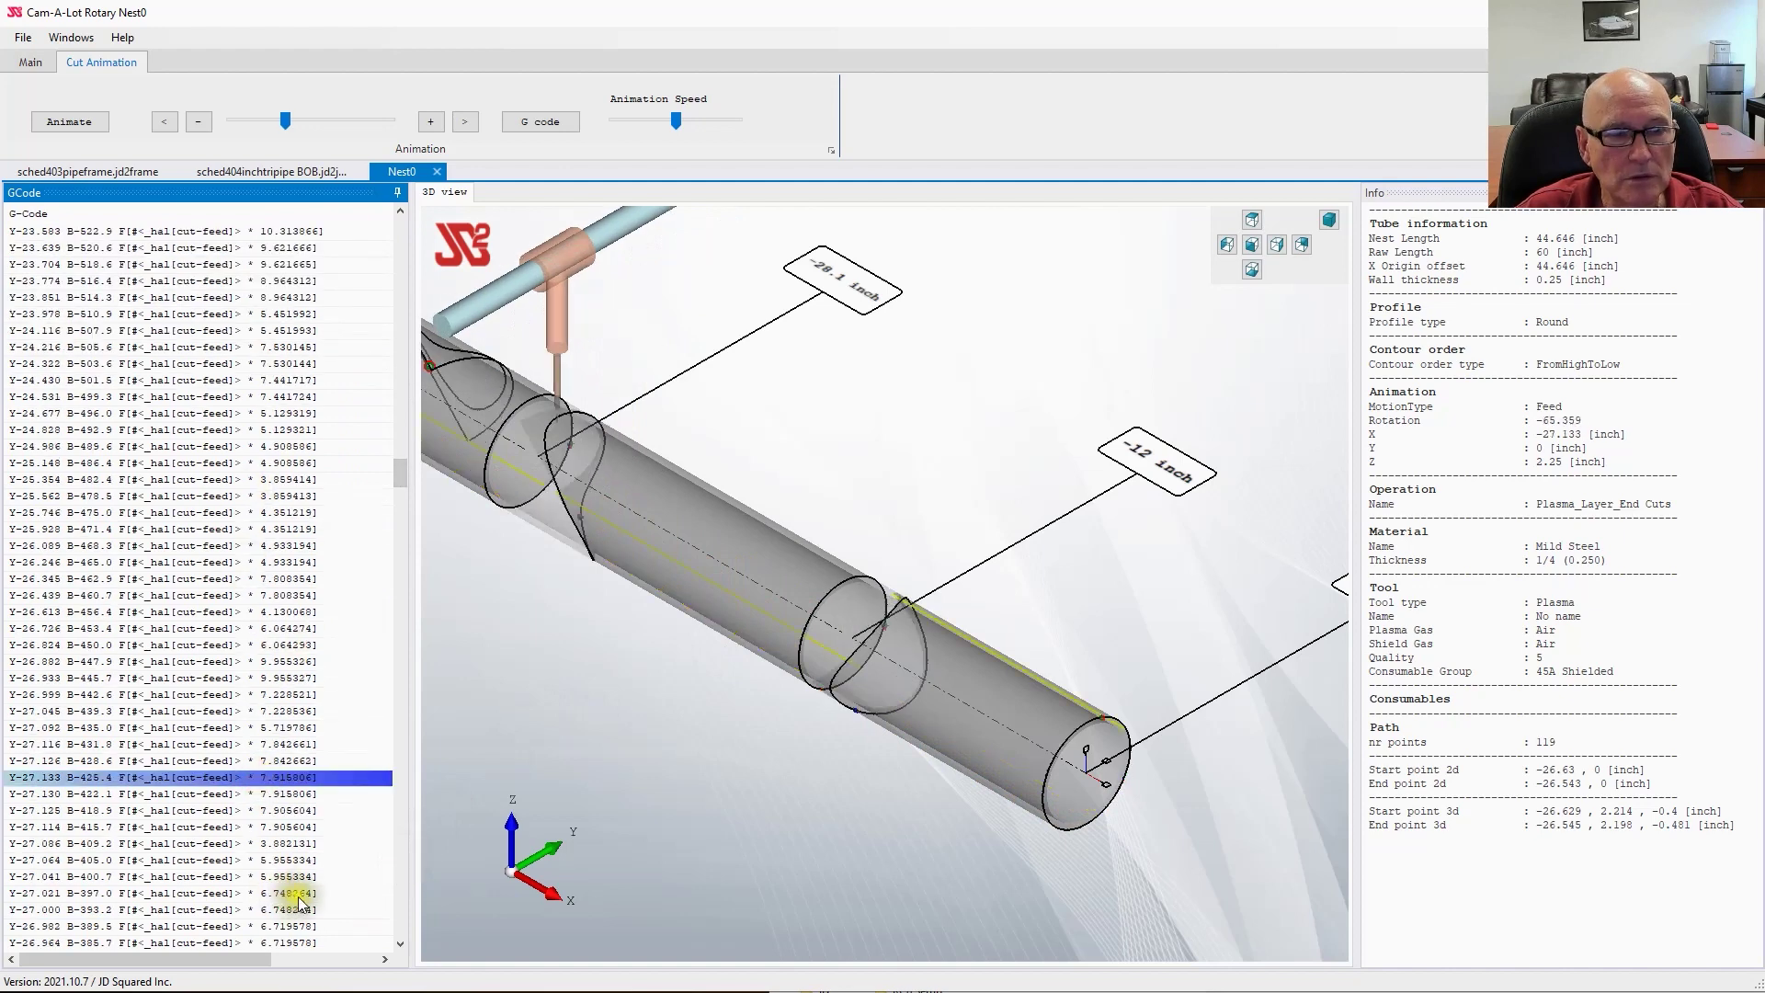
{"action": "left_click", "coordinate": [400, 888]}
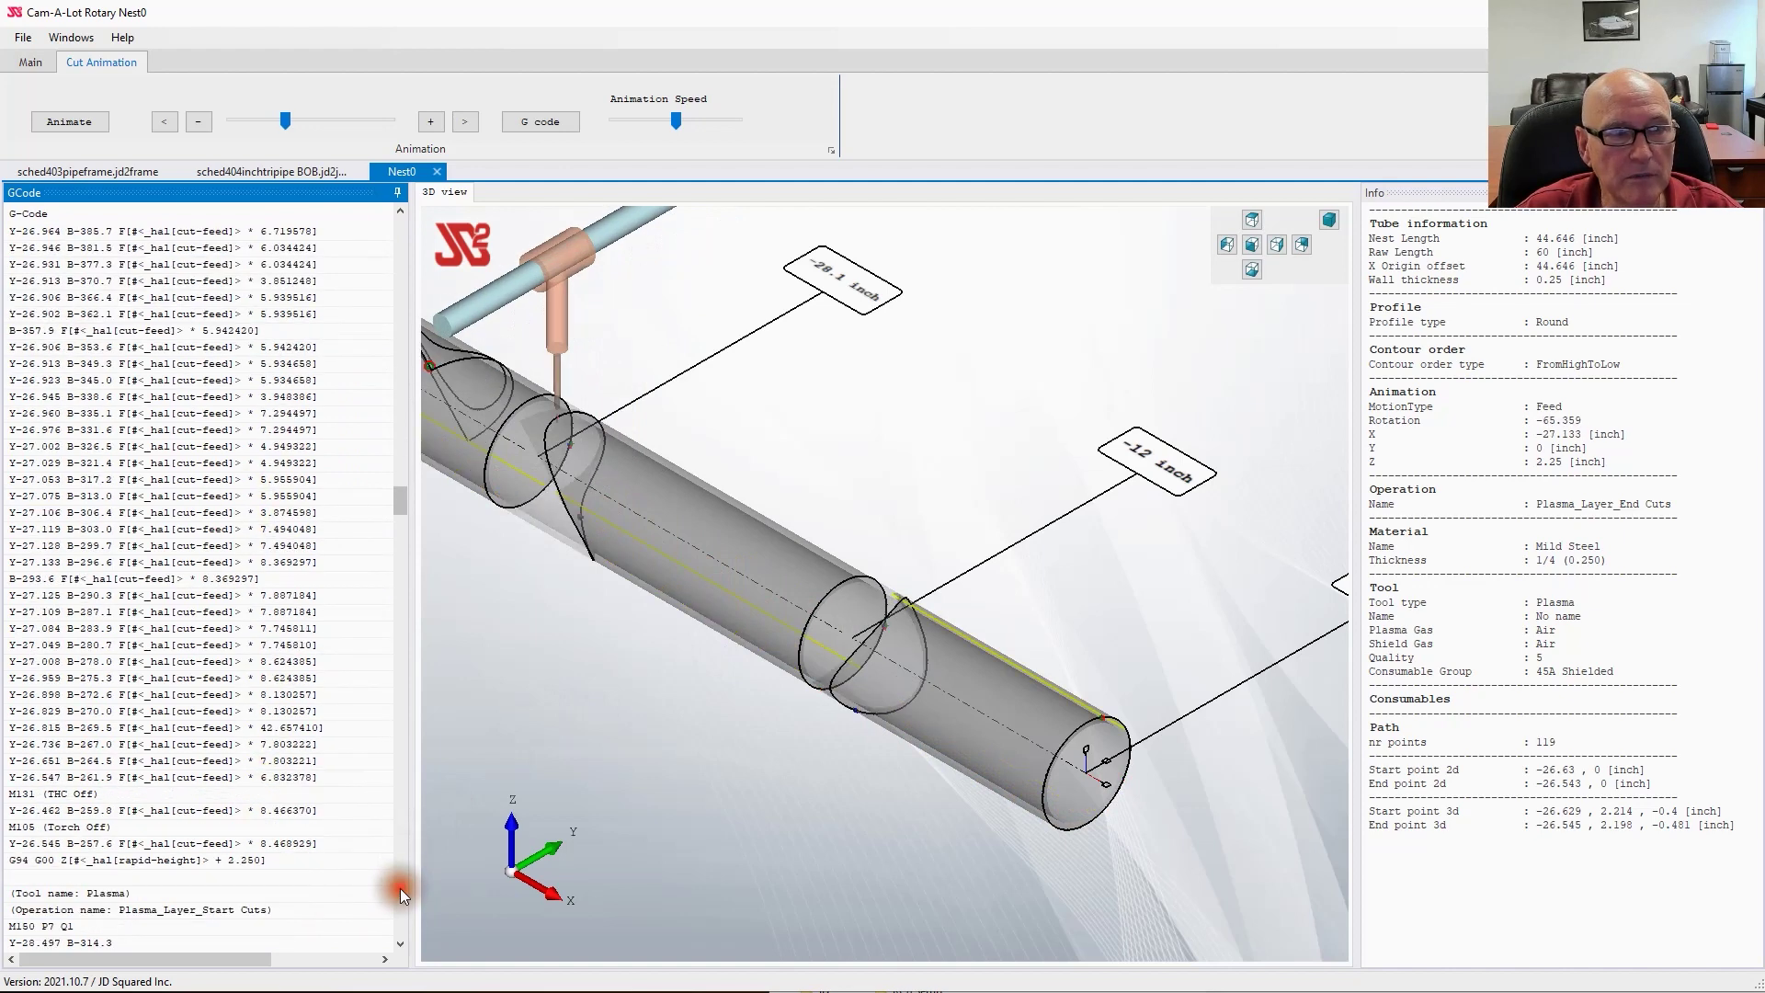
{"action": "left_click", "coordinate": [195, 331]}
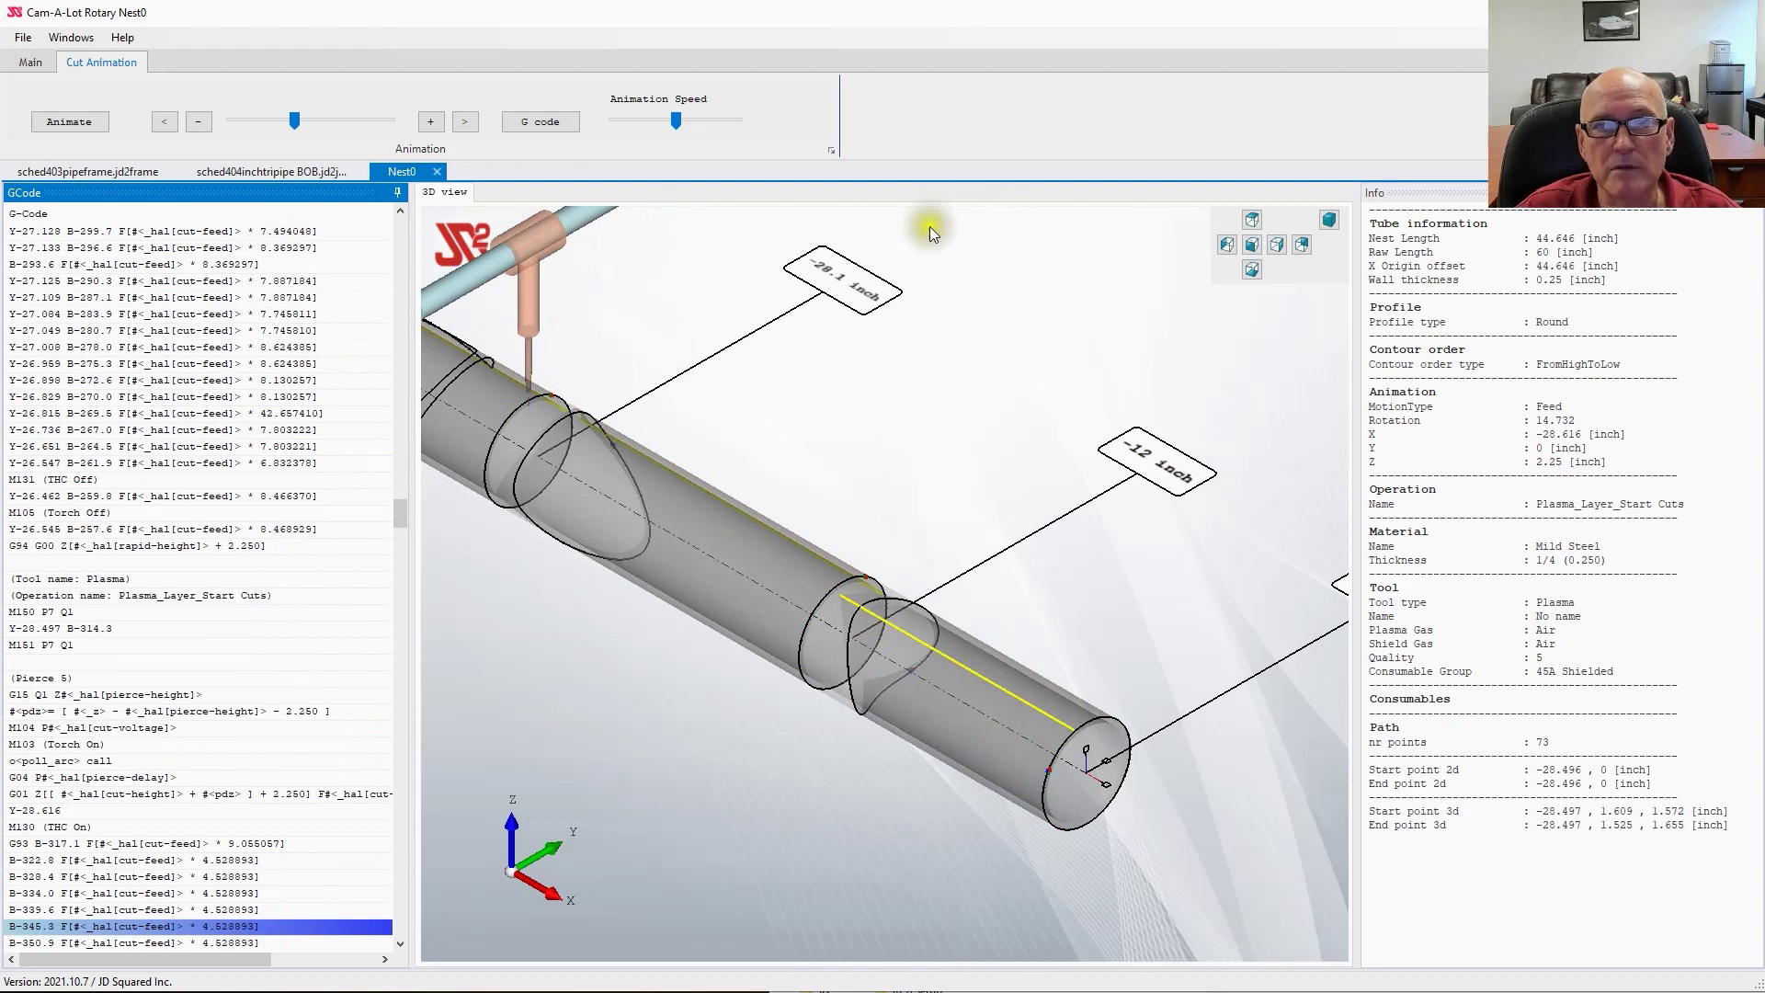
Step: Show the torch at the B-334.0 move of the Pierce 5 start cut with the chuck end of the nest in view
{"action": "middle_click_drag", "start_coordinate": [800, 504], "coordinate": [1136, 646]}
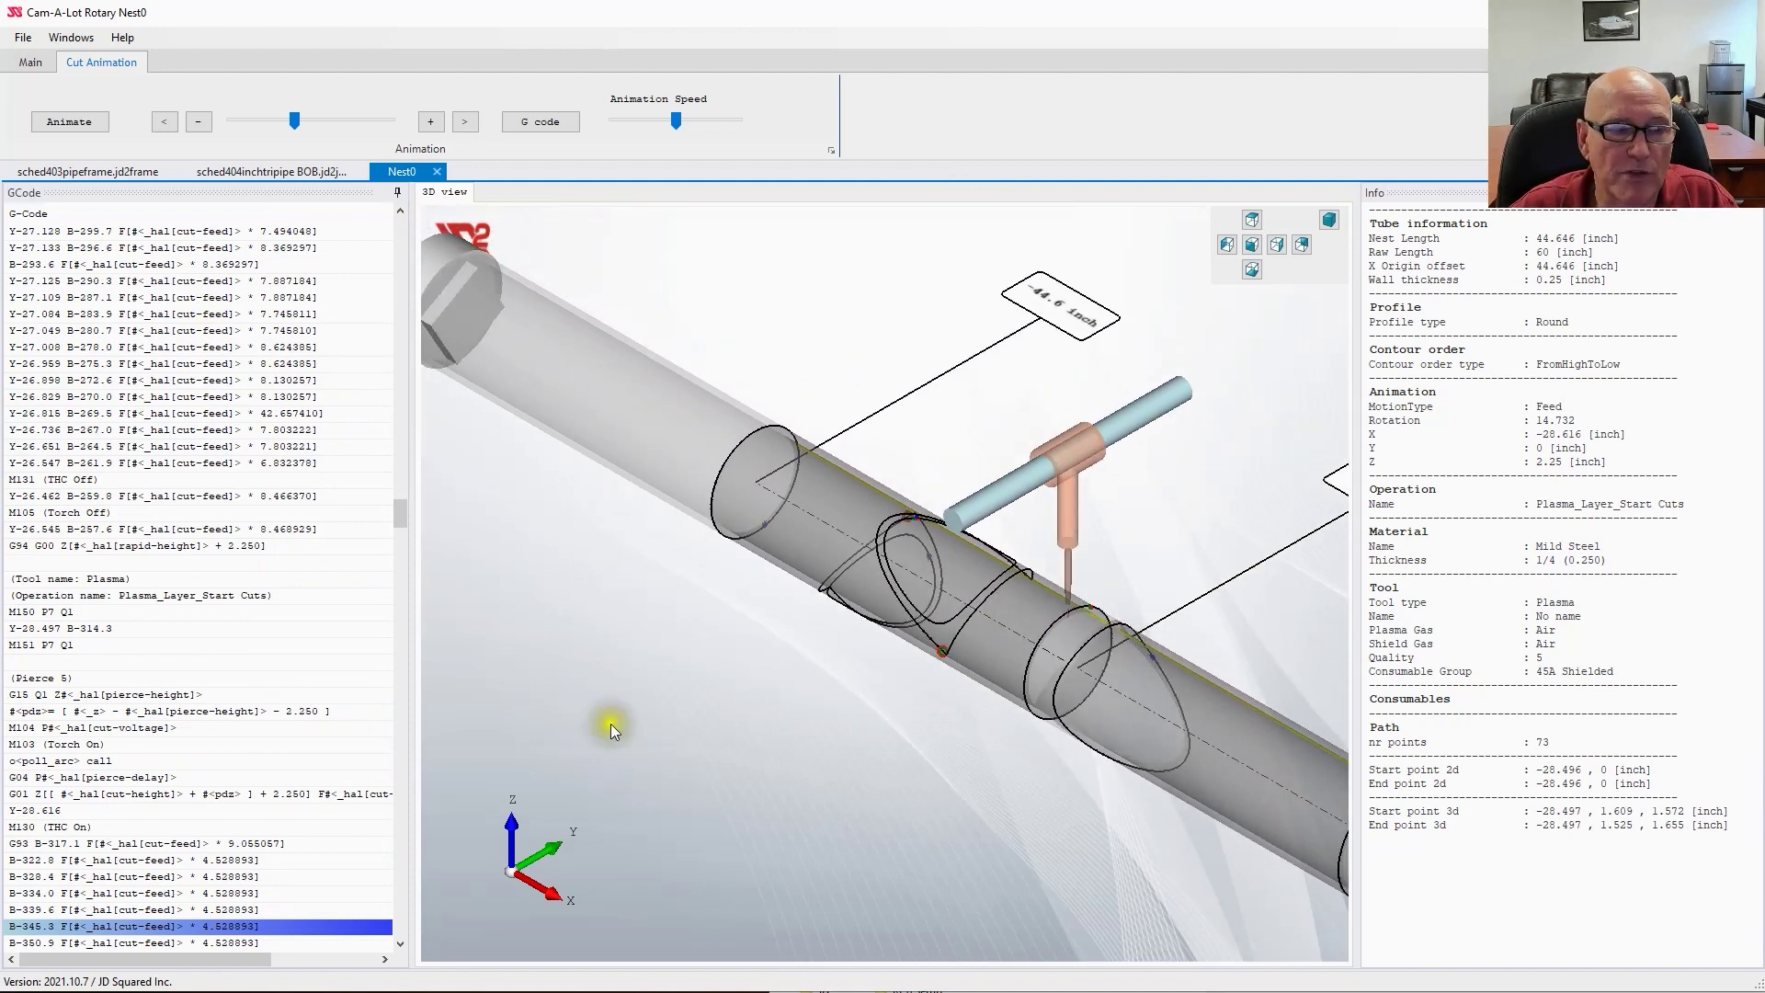
{"action": "left_click", "coordinate": [202, 890]}
{"action": "scroll", "coordinate": [261, 800], "scroll_direction": "down", "scroll_amount": 8}
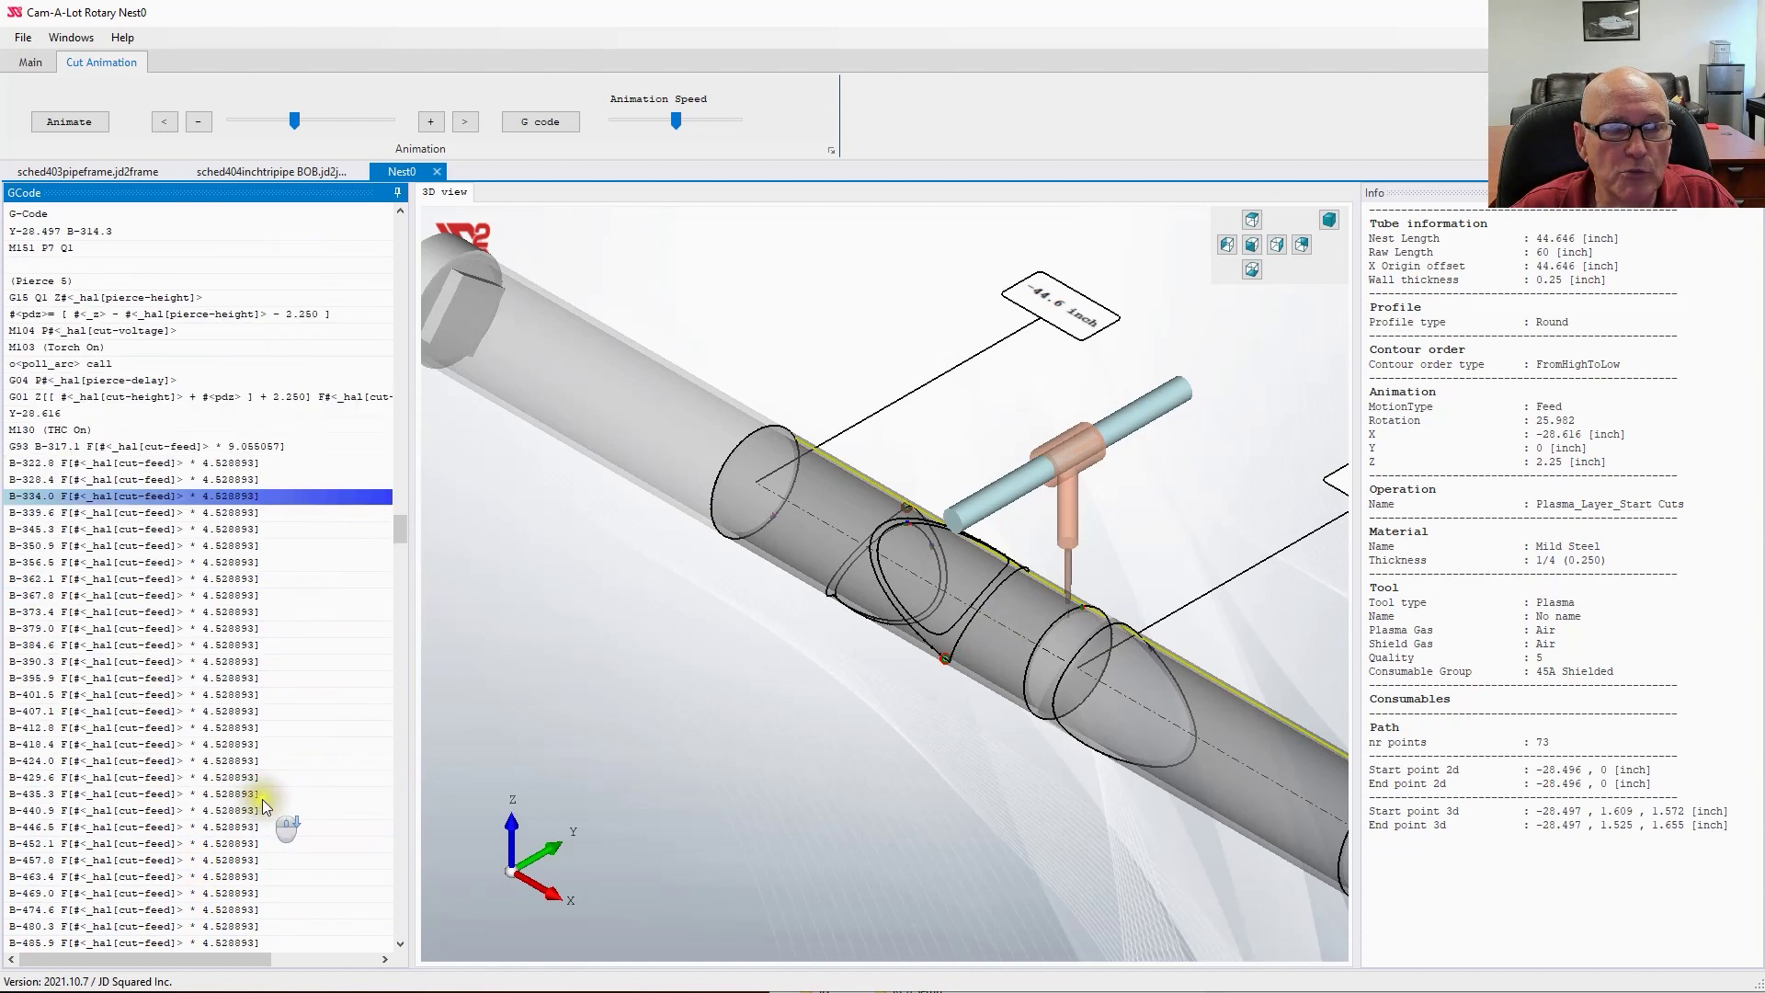
Step: Follow the G-code through the scribed cam markers and the pipe hole cuts to the pierce-height calculation of the Pierce 8 end cut
{"action": "scroll", "coordinate": [262, 800], "scroll_direction": "down", "scroll_amount": 16}
{"action": "left_click", "coordinate": [224, 628]}
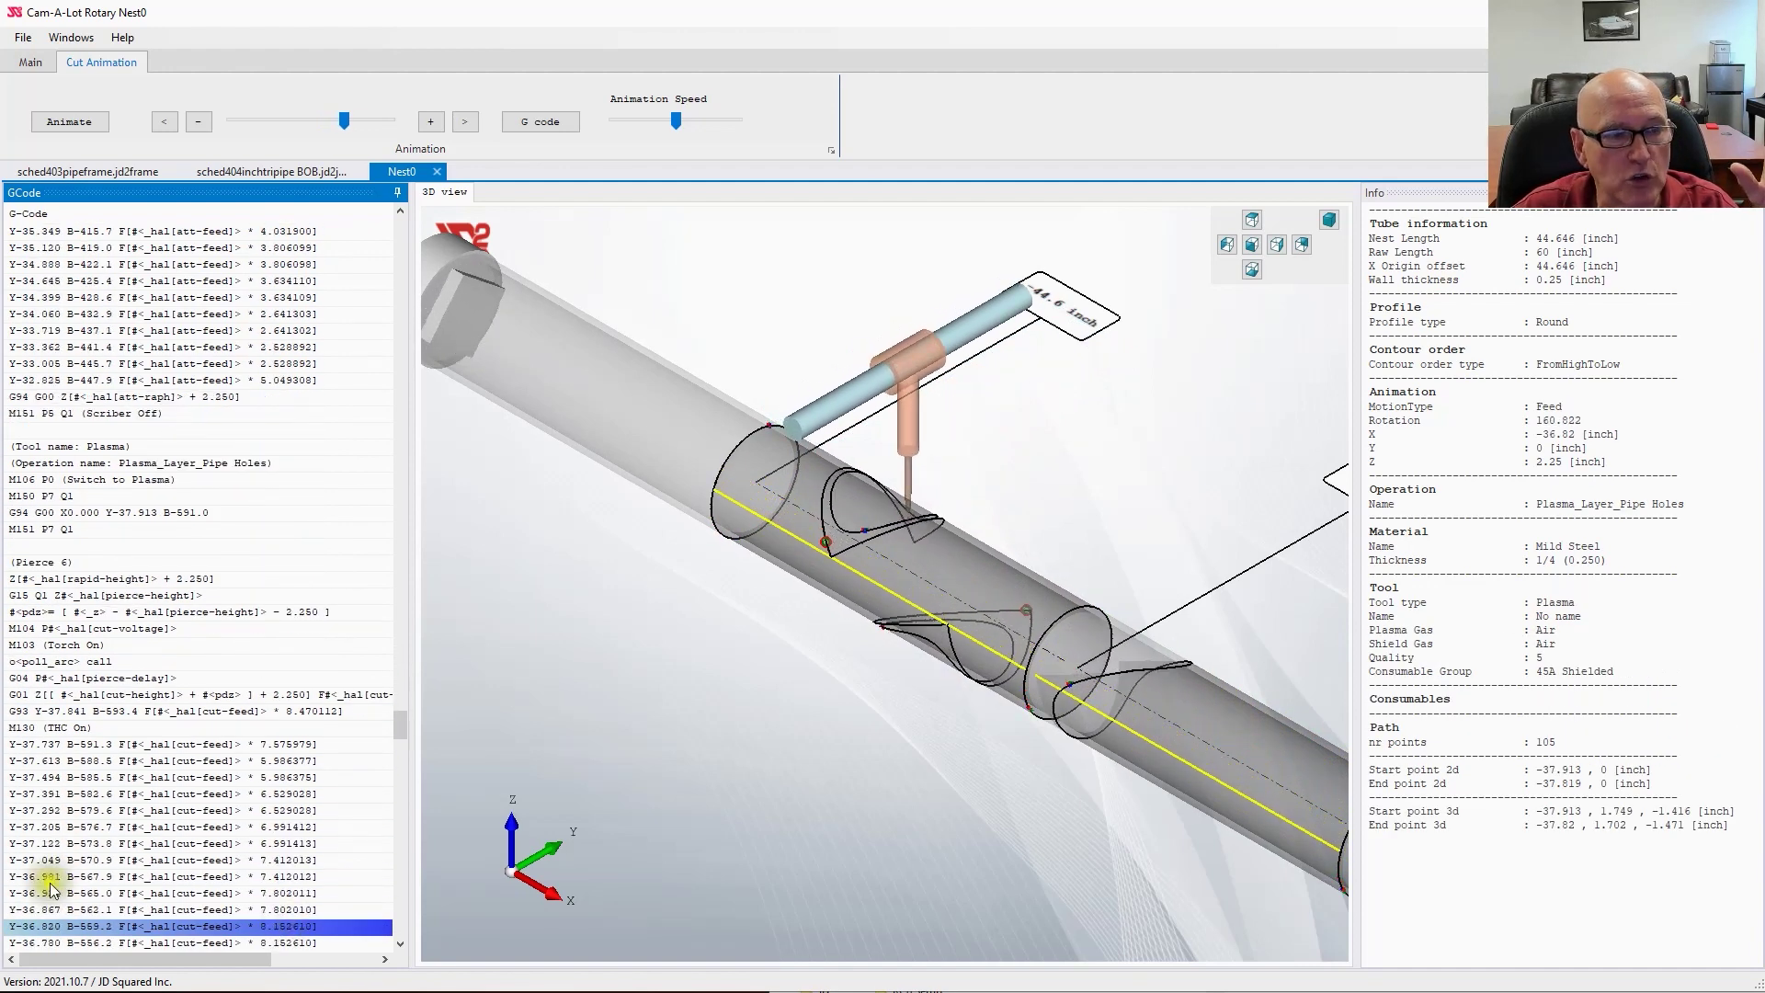
{"action": "left_click", "coordinate": [143, 596]}
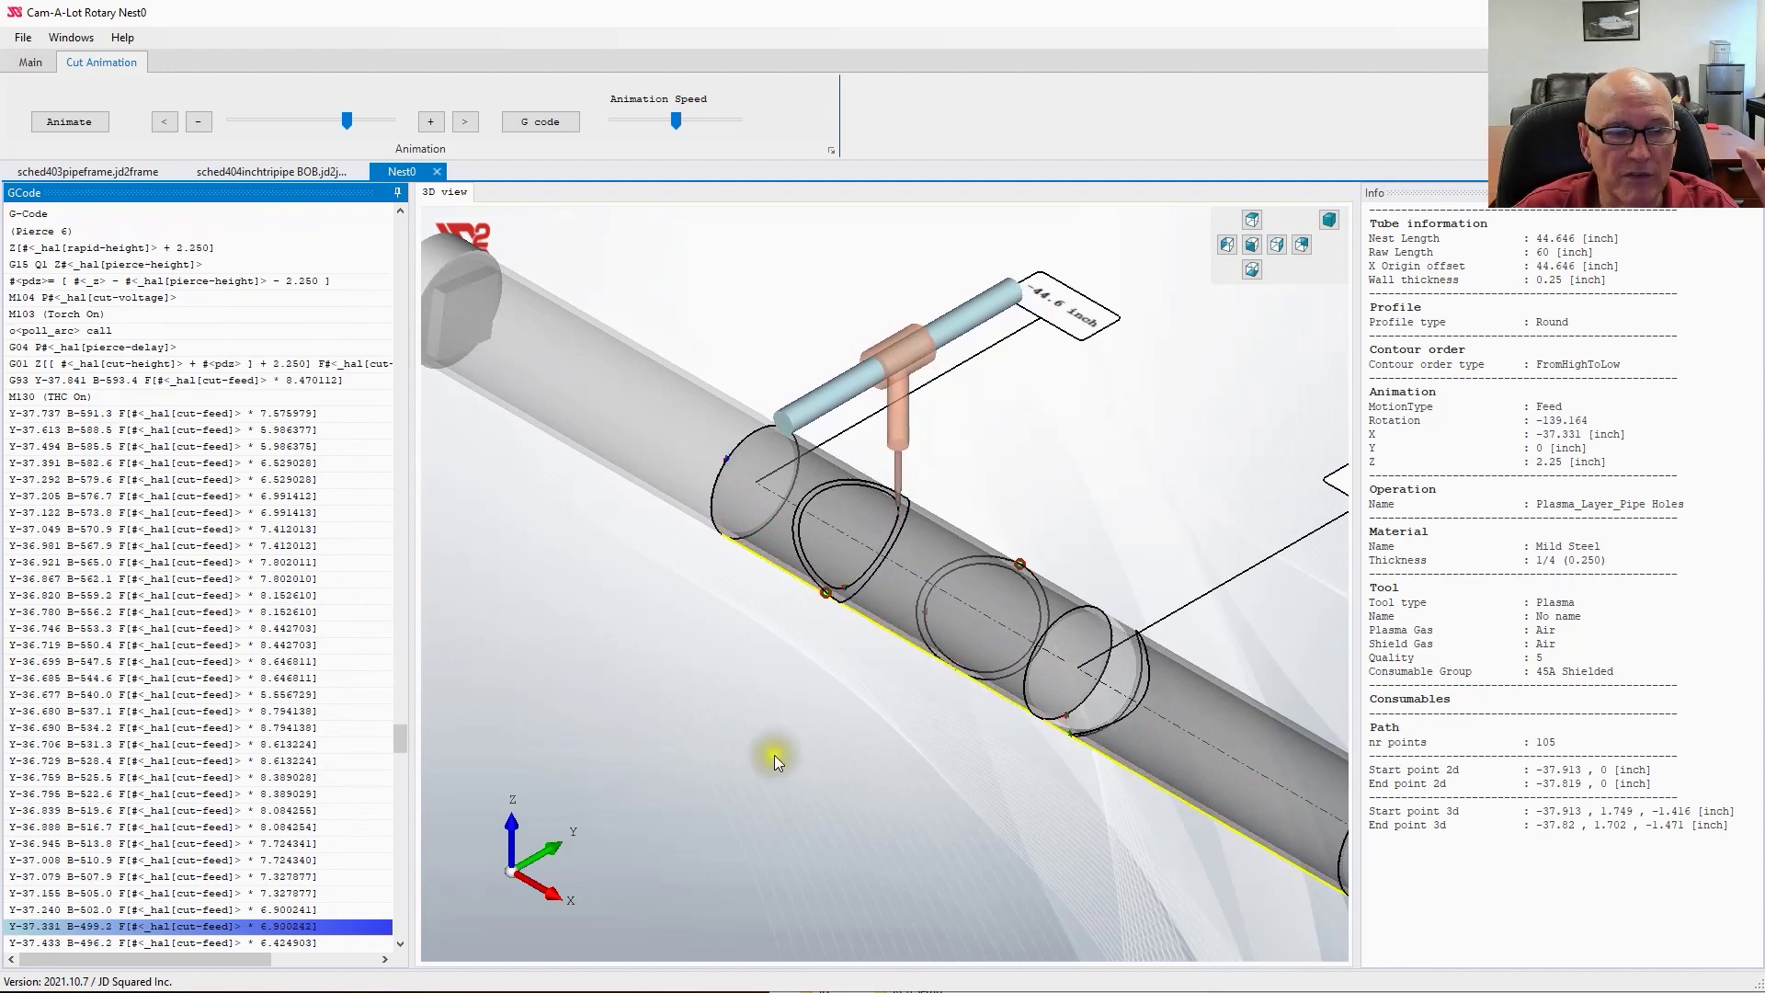
{"action": "left_click_drag", "start_coordinate": [403, 737], "coordinate": [399, 761]}
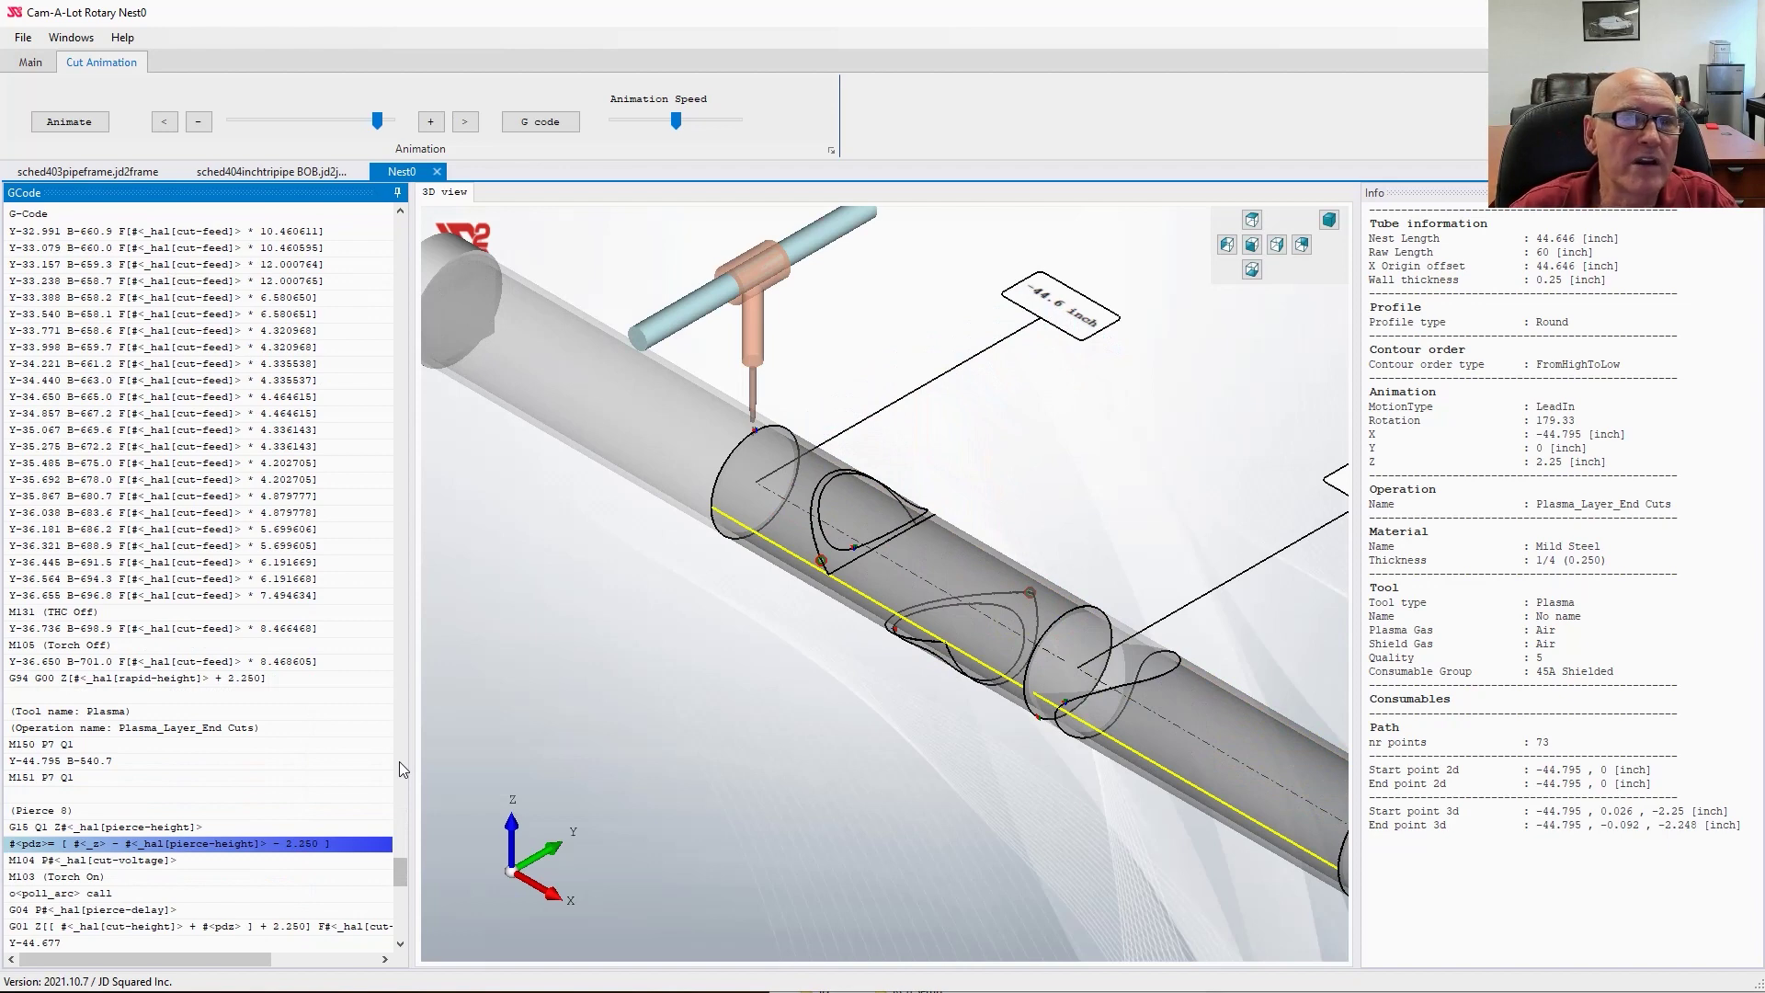
Step: Review the nesting job and the original pipe frame, return to the job and highlight the rapid-height and pierce-height lines under Pierce 1
{"action": "left_click", "coordinate": [274, 171]}
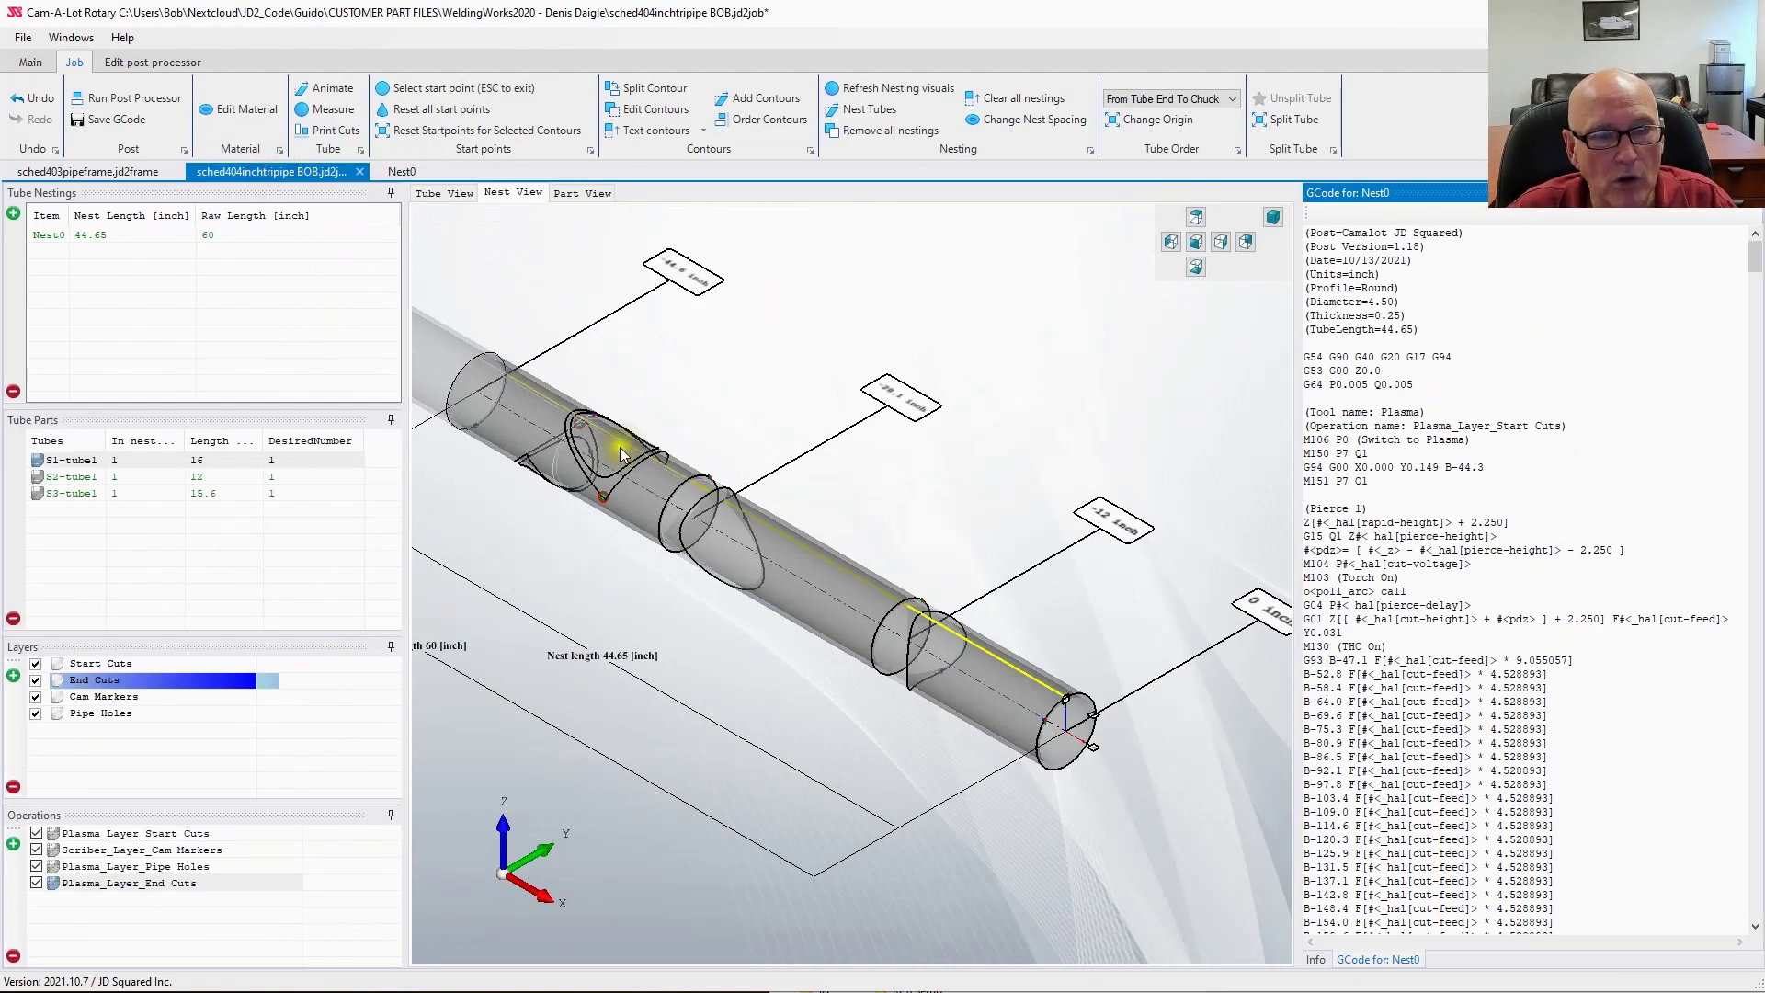
{"action": "left_click", "coordinate": [136, 171]}
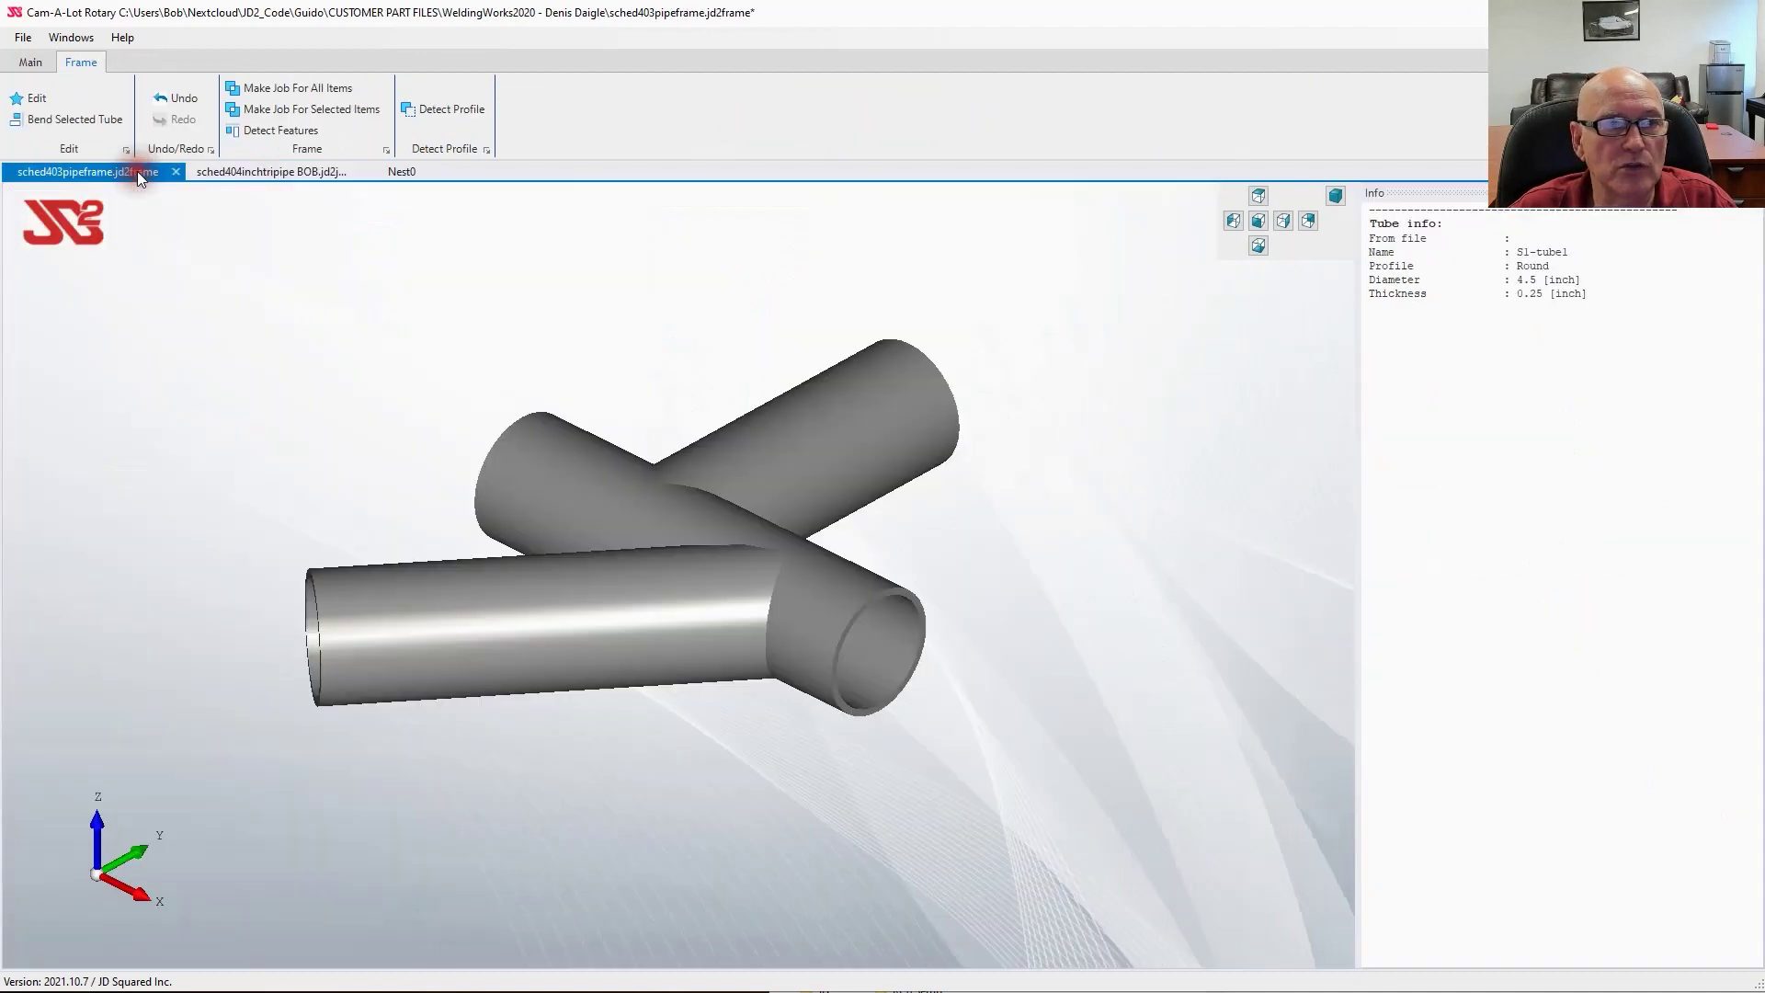
{"action": "left_click", "coordinate": [296, 171]}
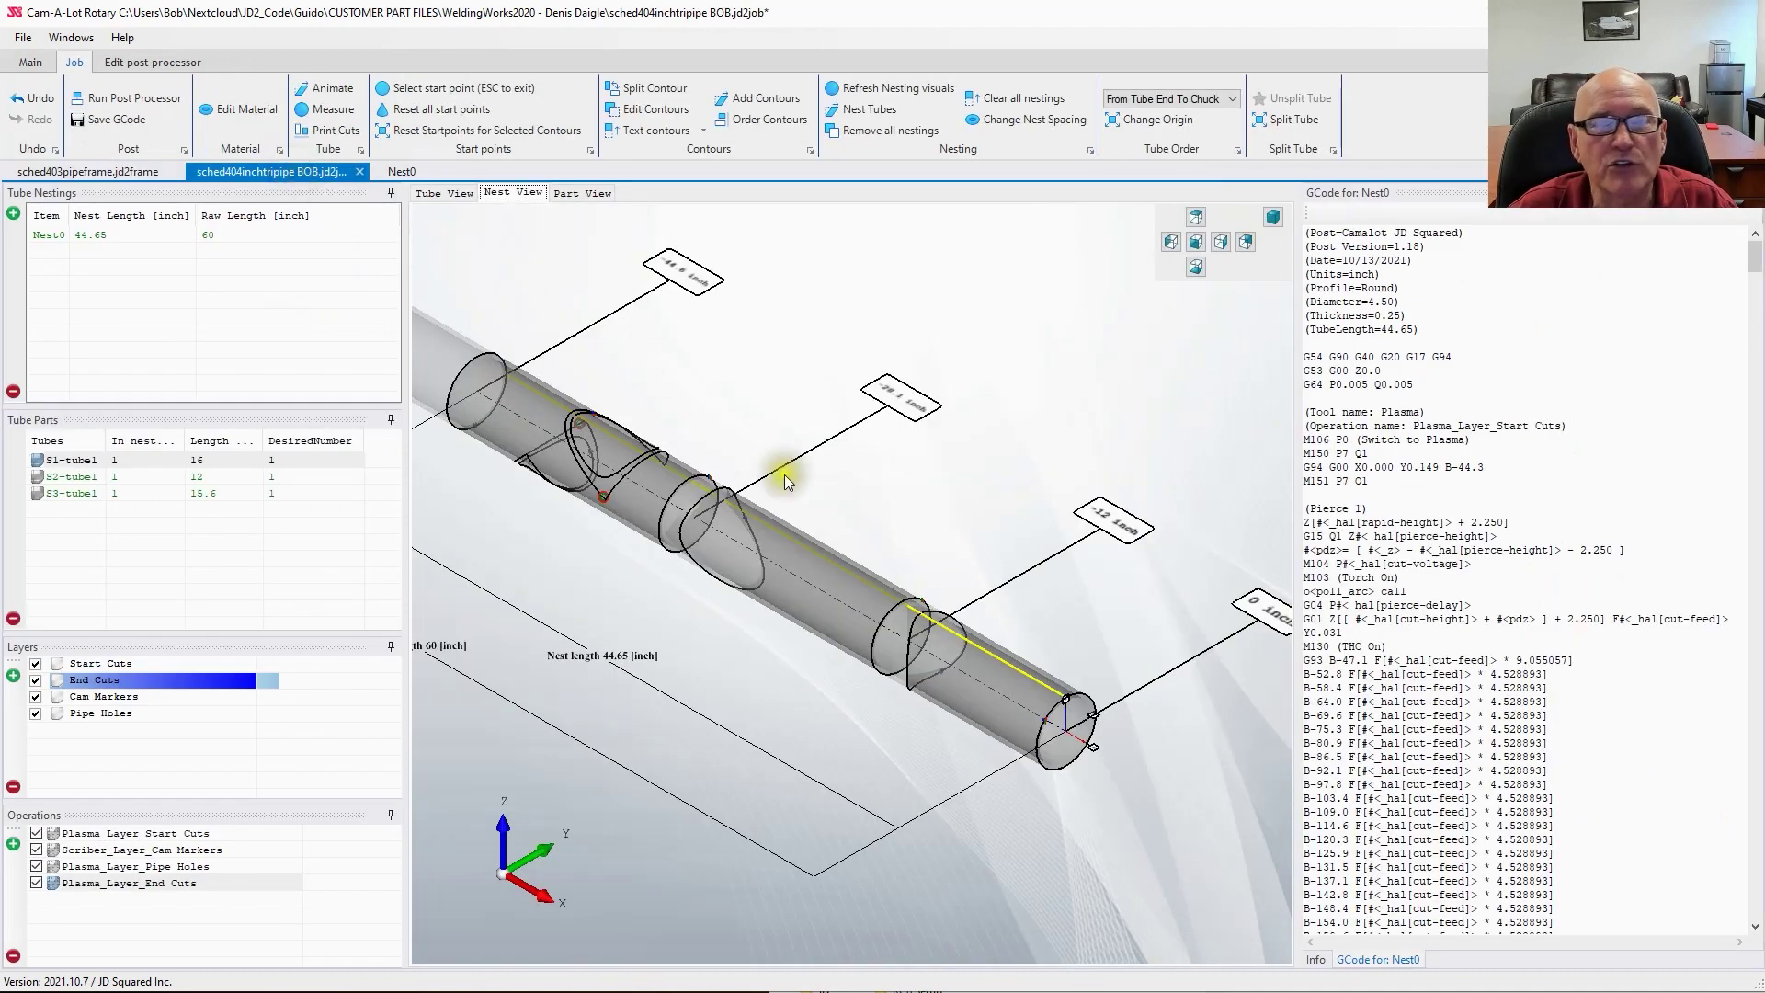
{"action": "left_click", "coordinate": [726, 432]}
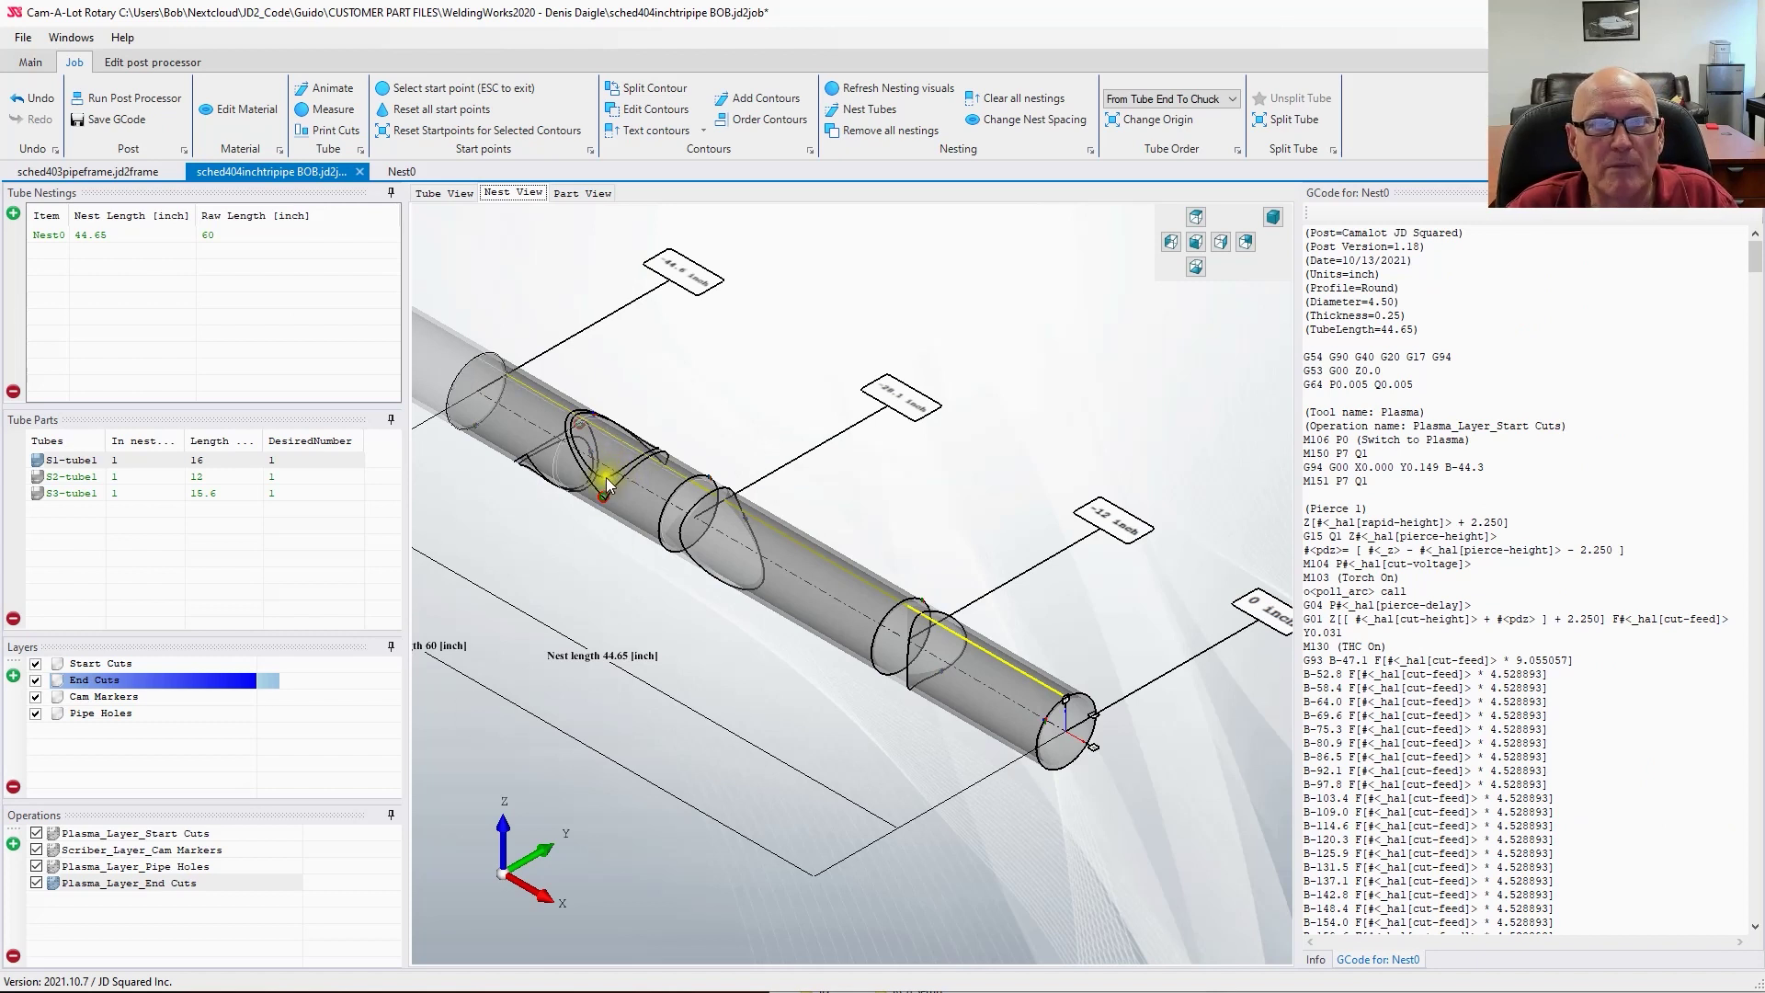
{"action": "right_click", "coordinate": [764, 379]}
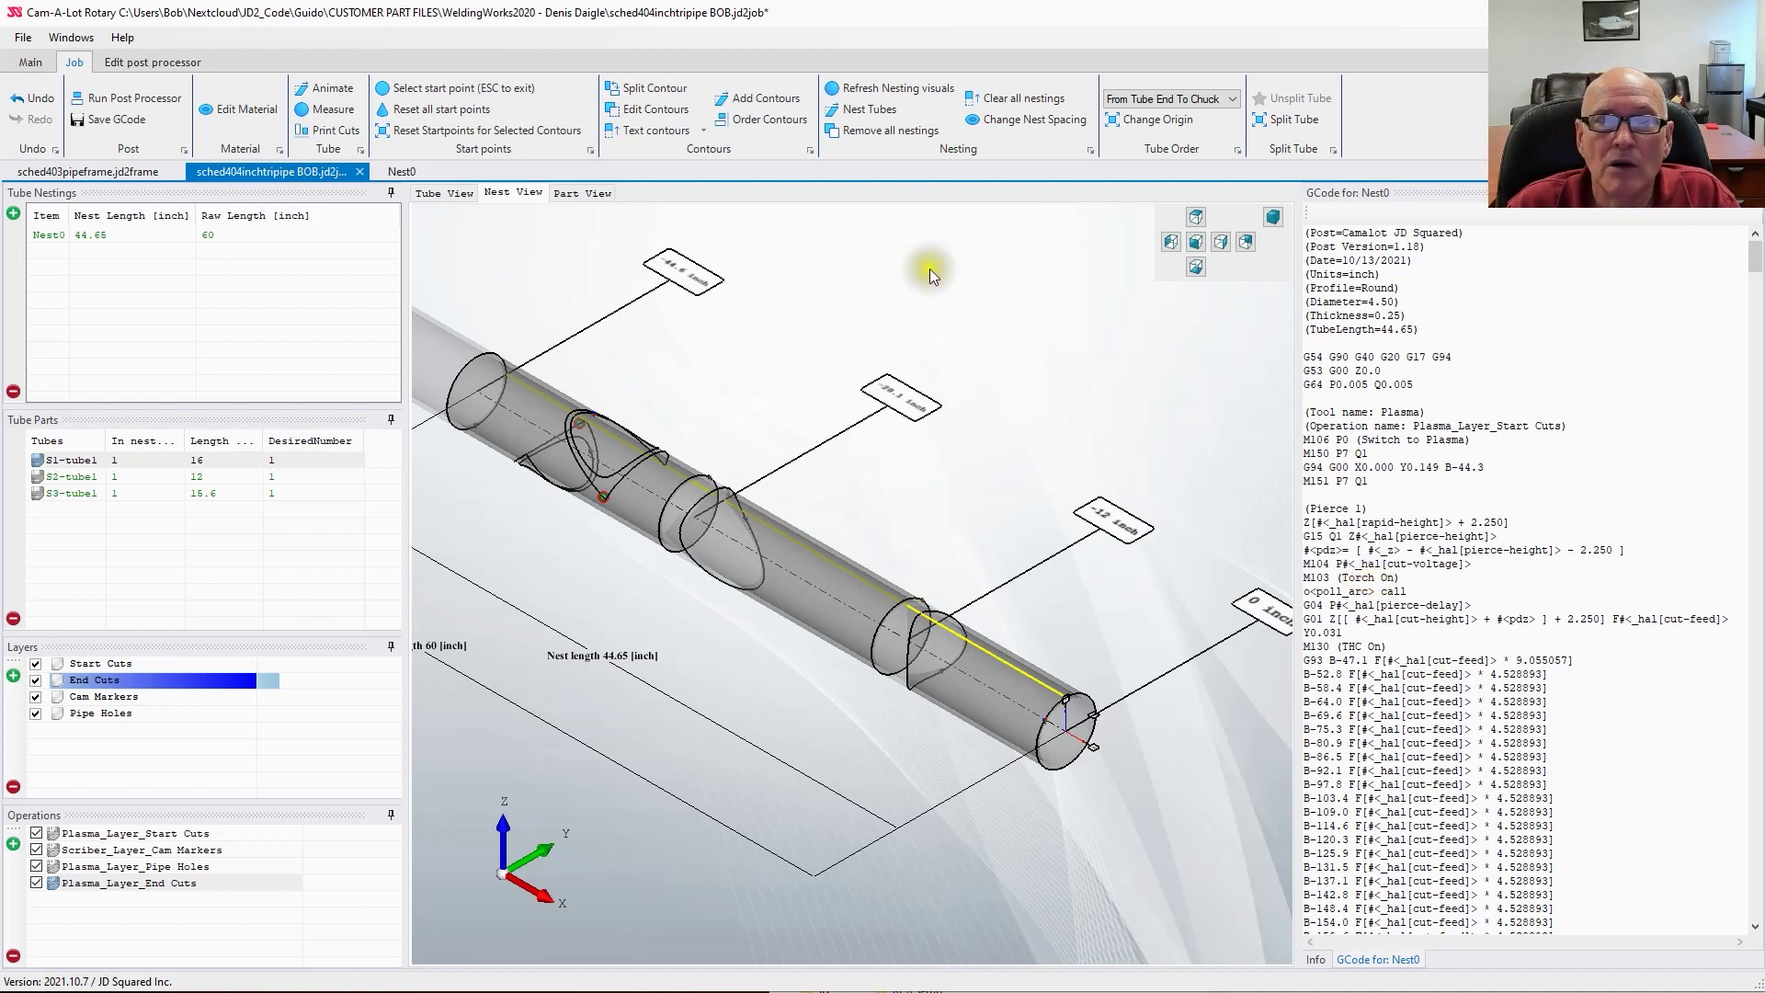
{"action": "left_click_drag", "start_coordinate": [1304, 521], "coordinate": [1382, 550]}
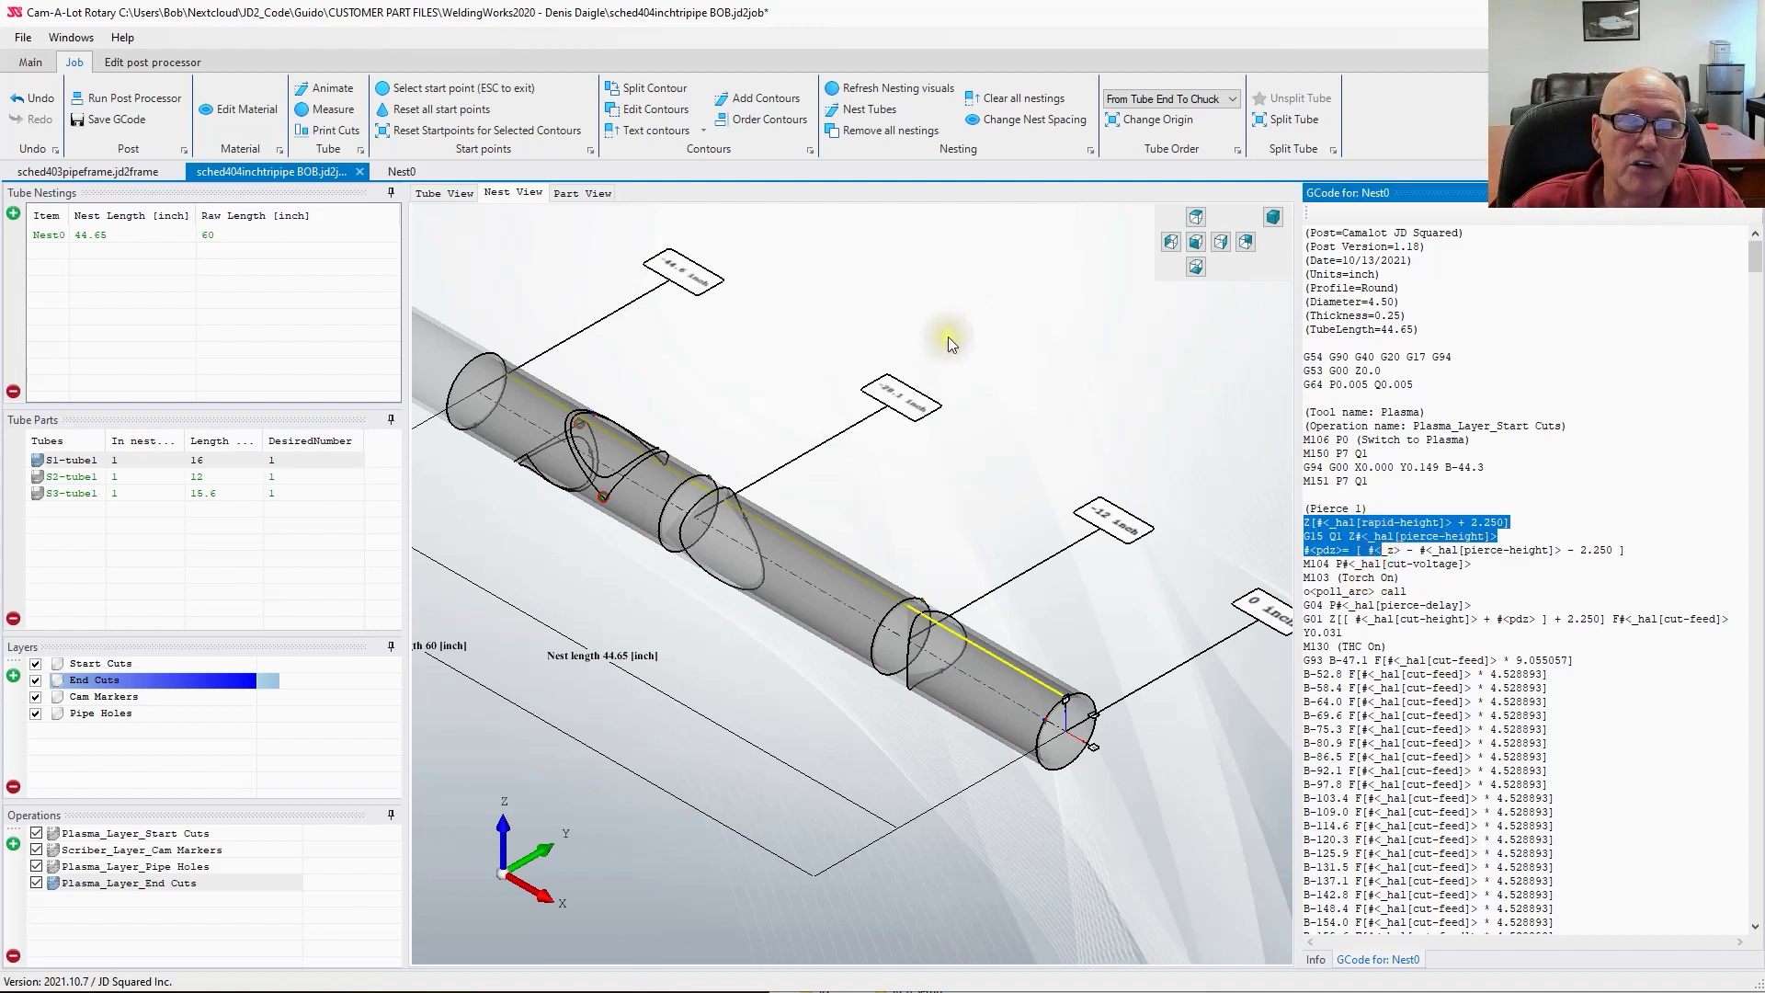